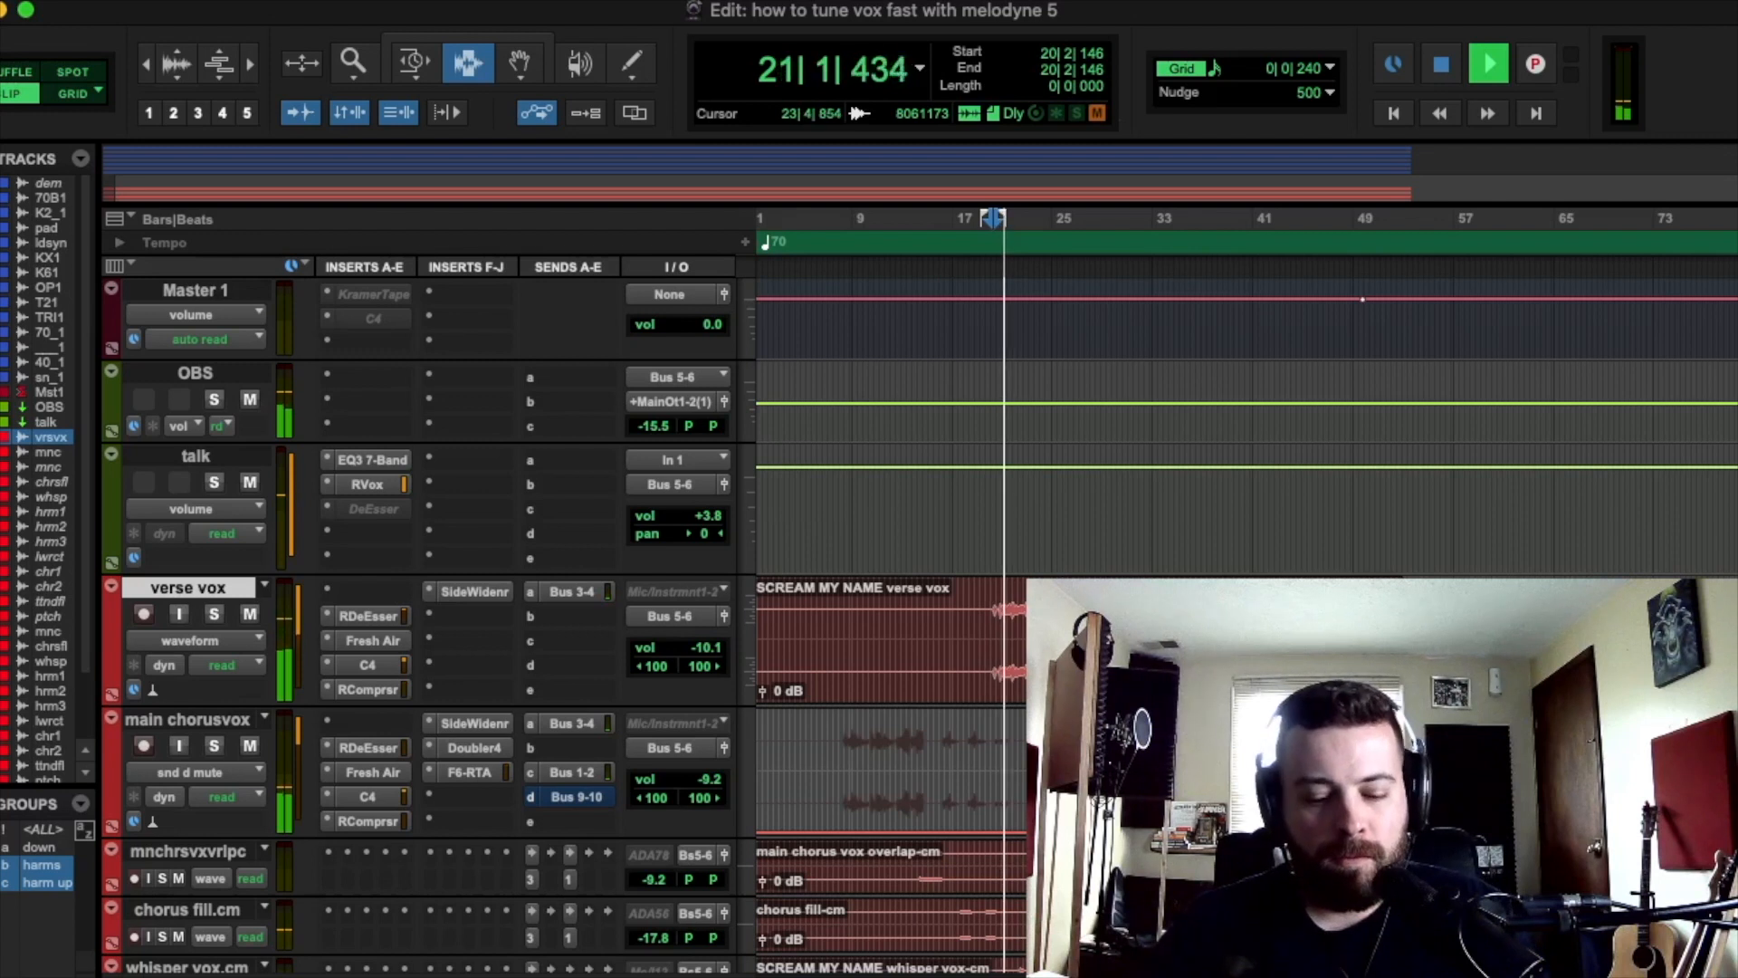
Step: Stop playback and insert the stereo multichannel Melodyne plug-in in the first insert slot of the verse vox track
left_click(1112, 641)
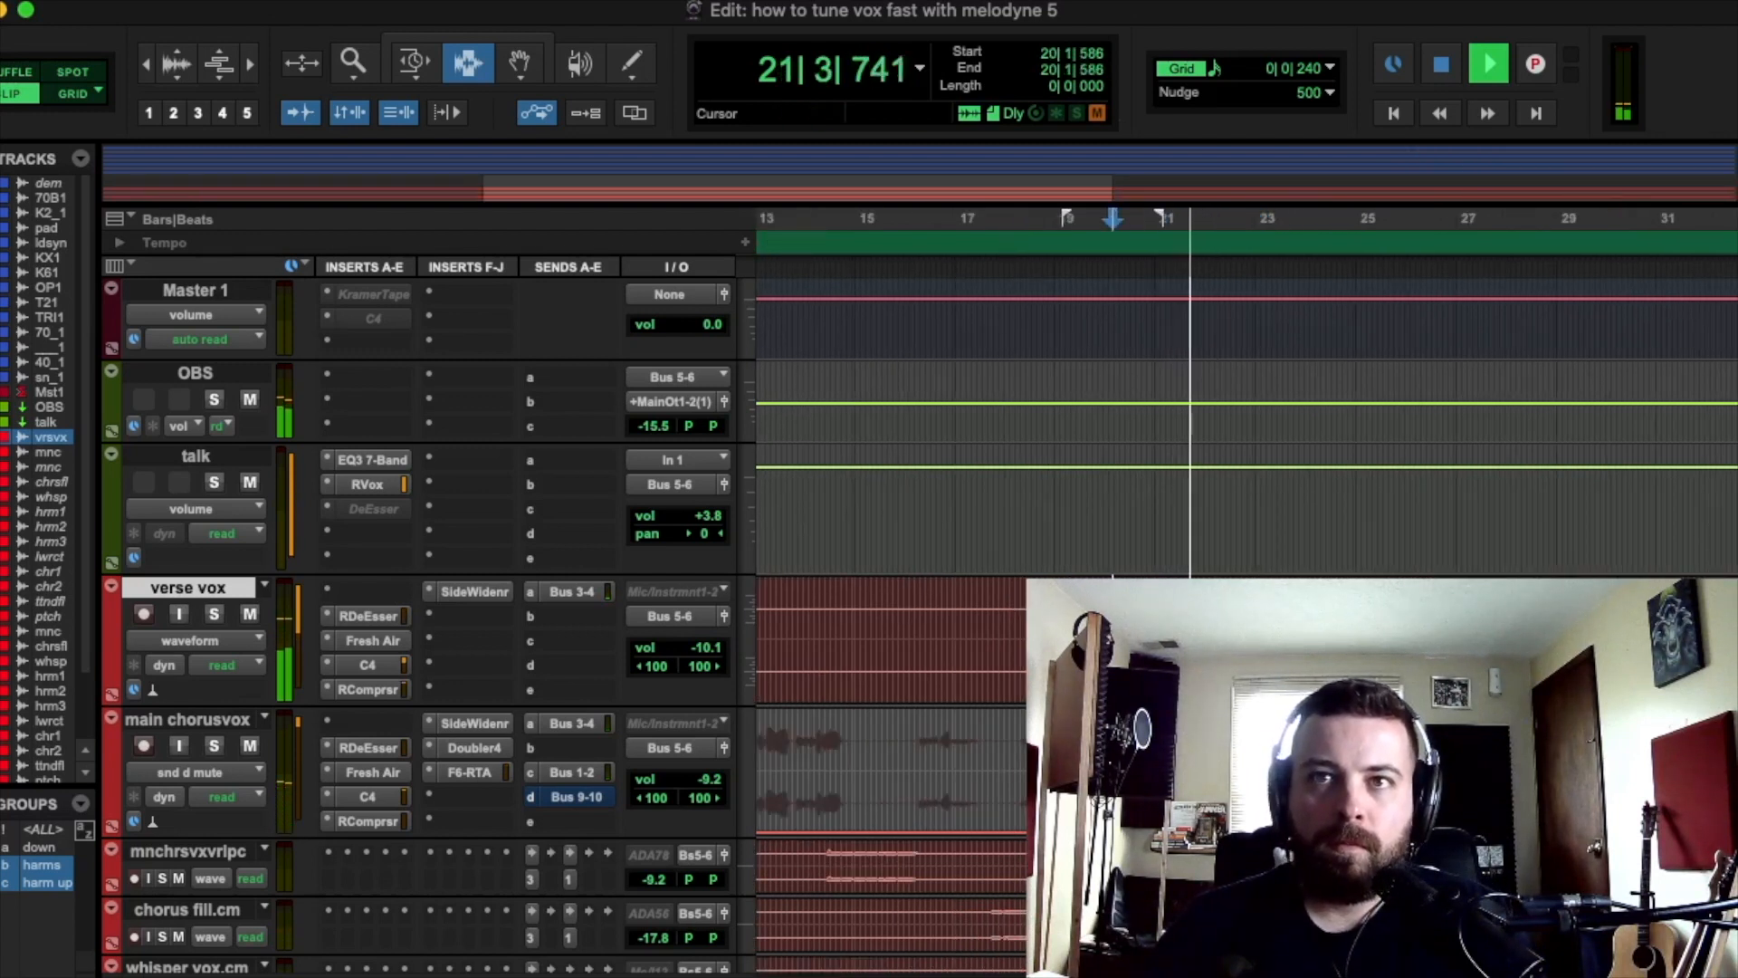
key("space")
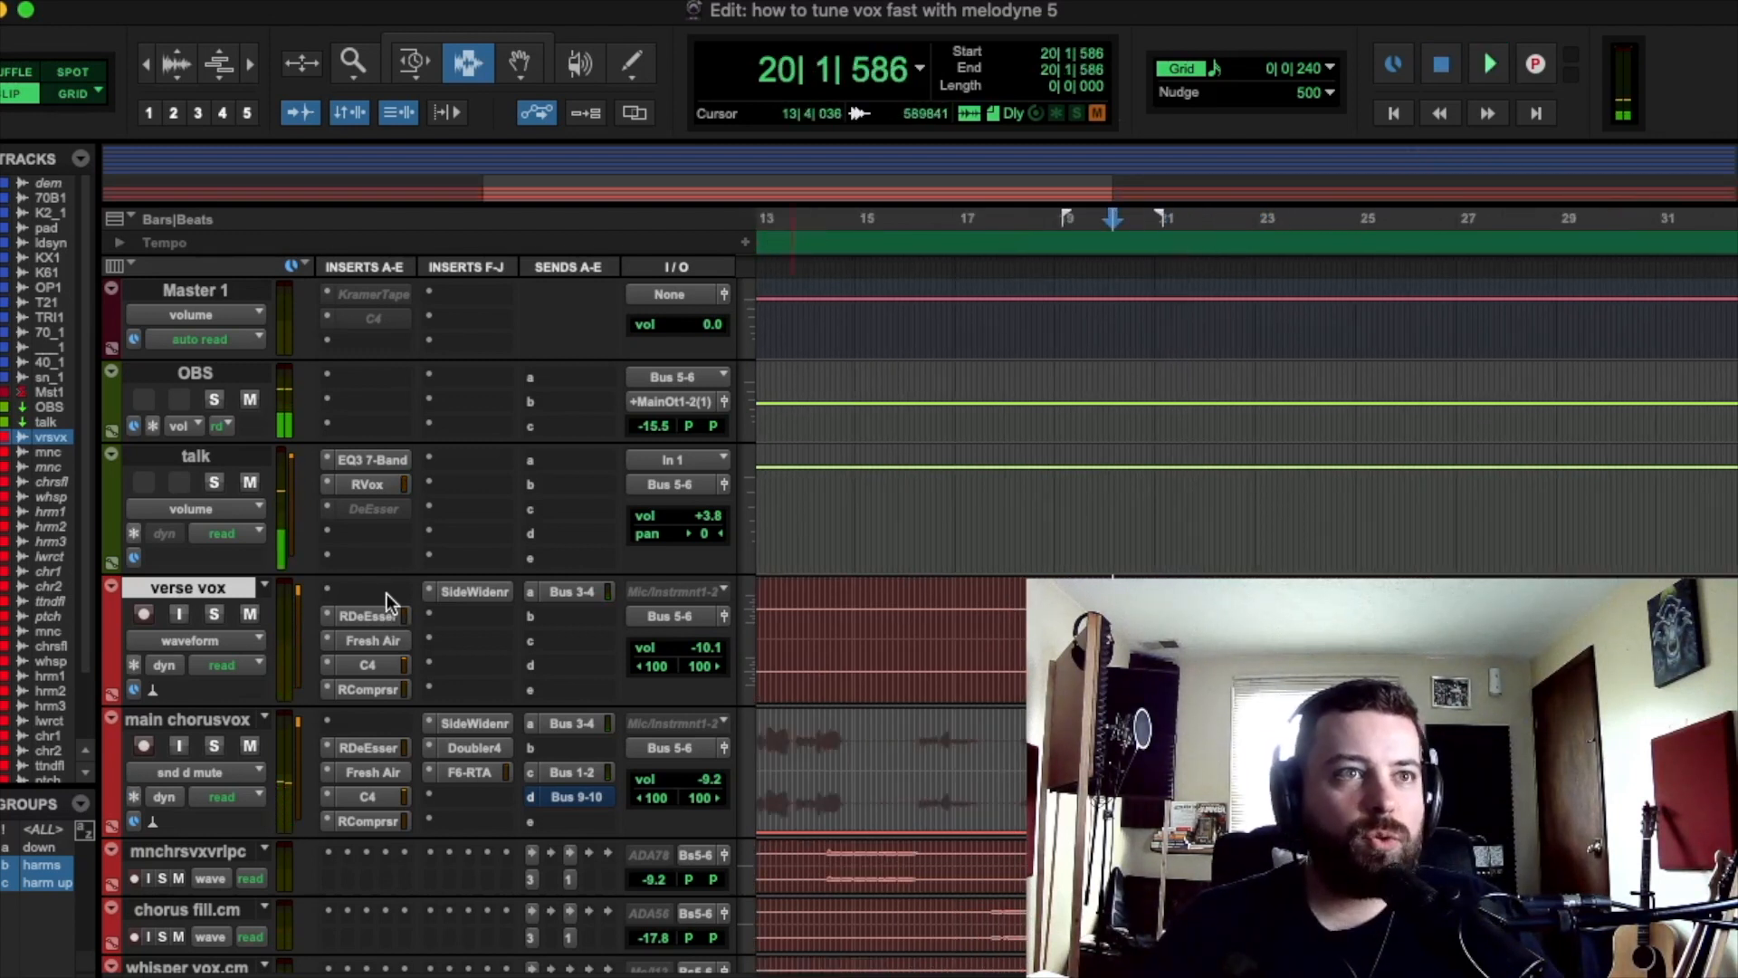
left_click(362, 592)
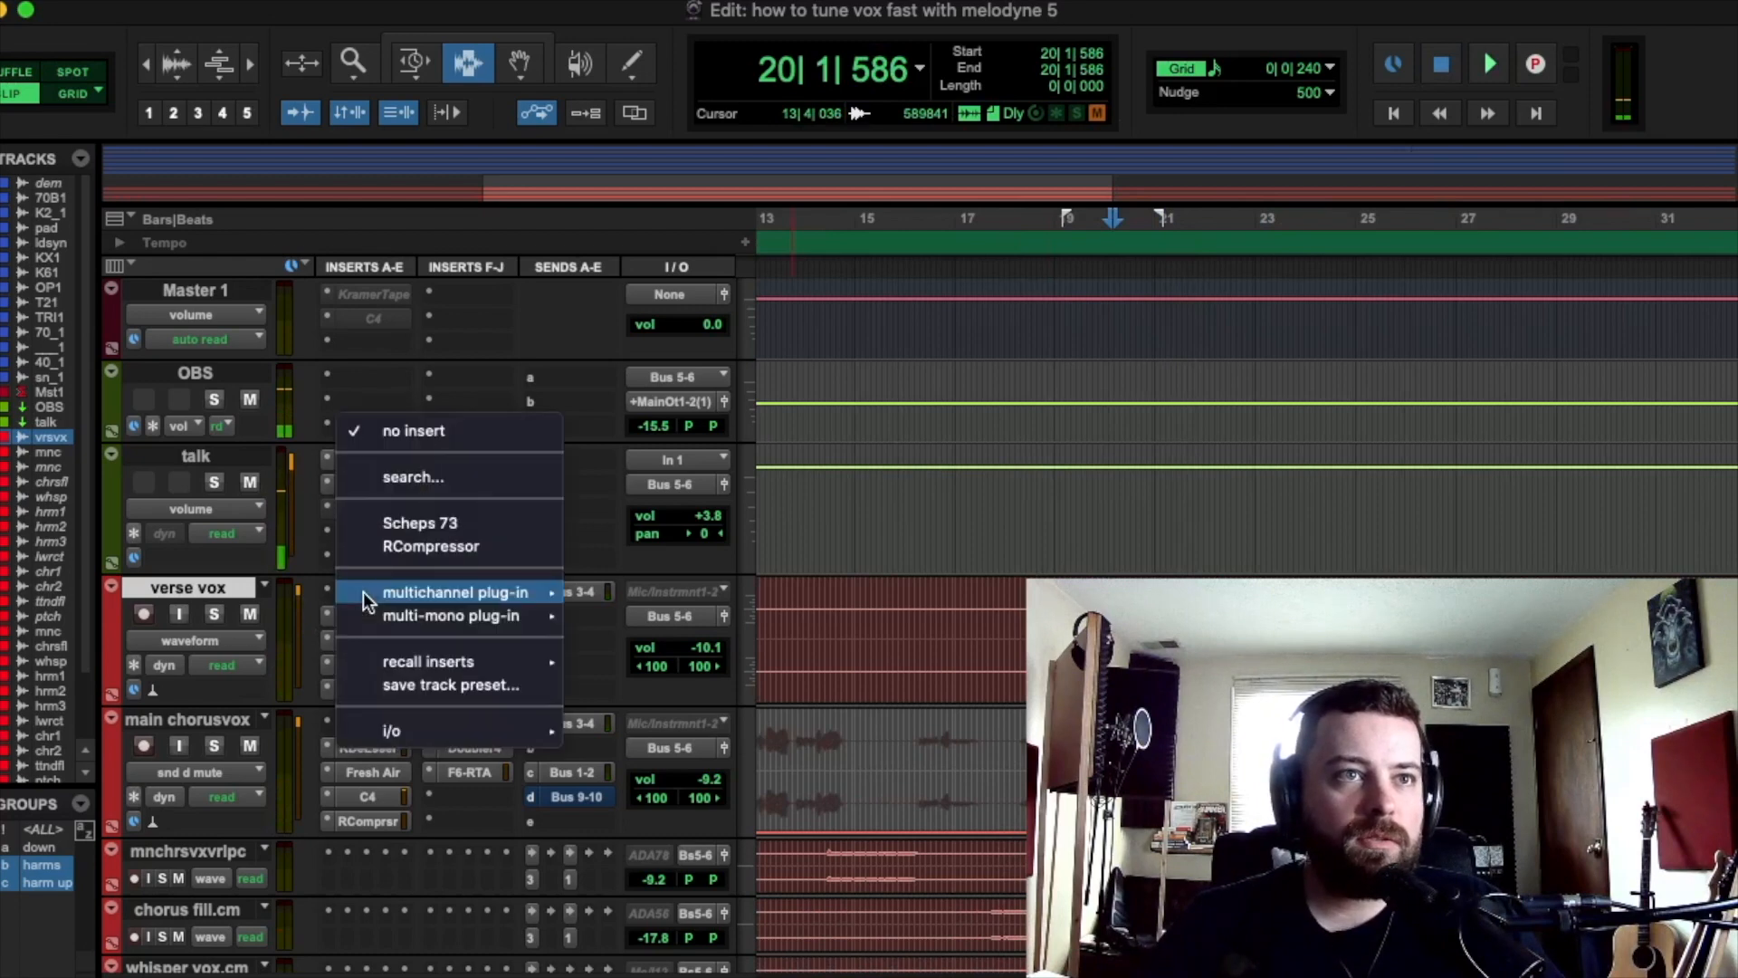
mouse_move(362, 592)
mouse_move(672, 868)
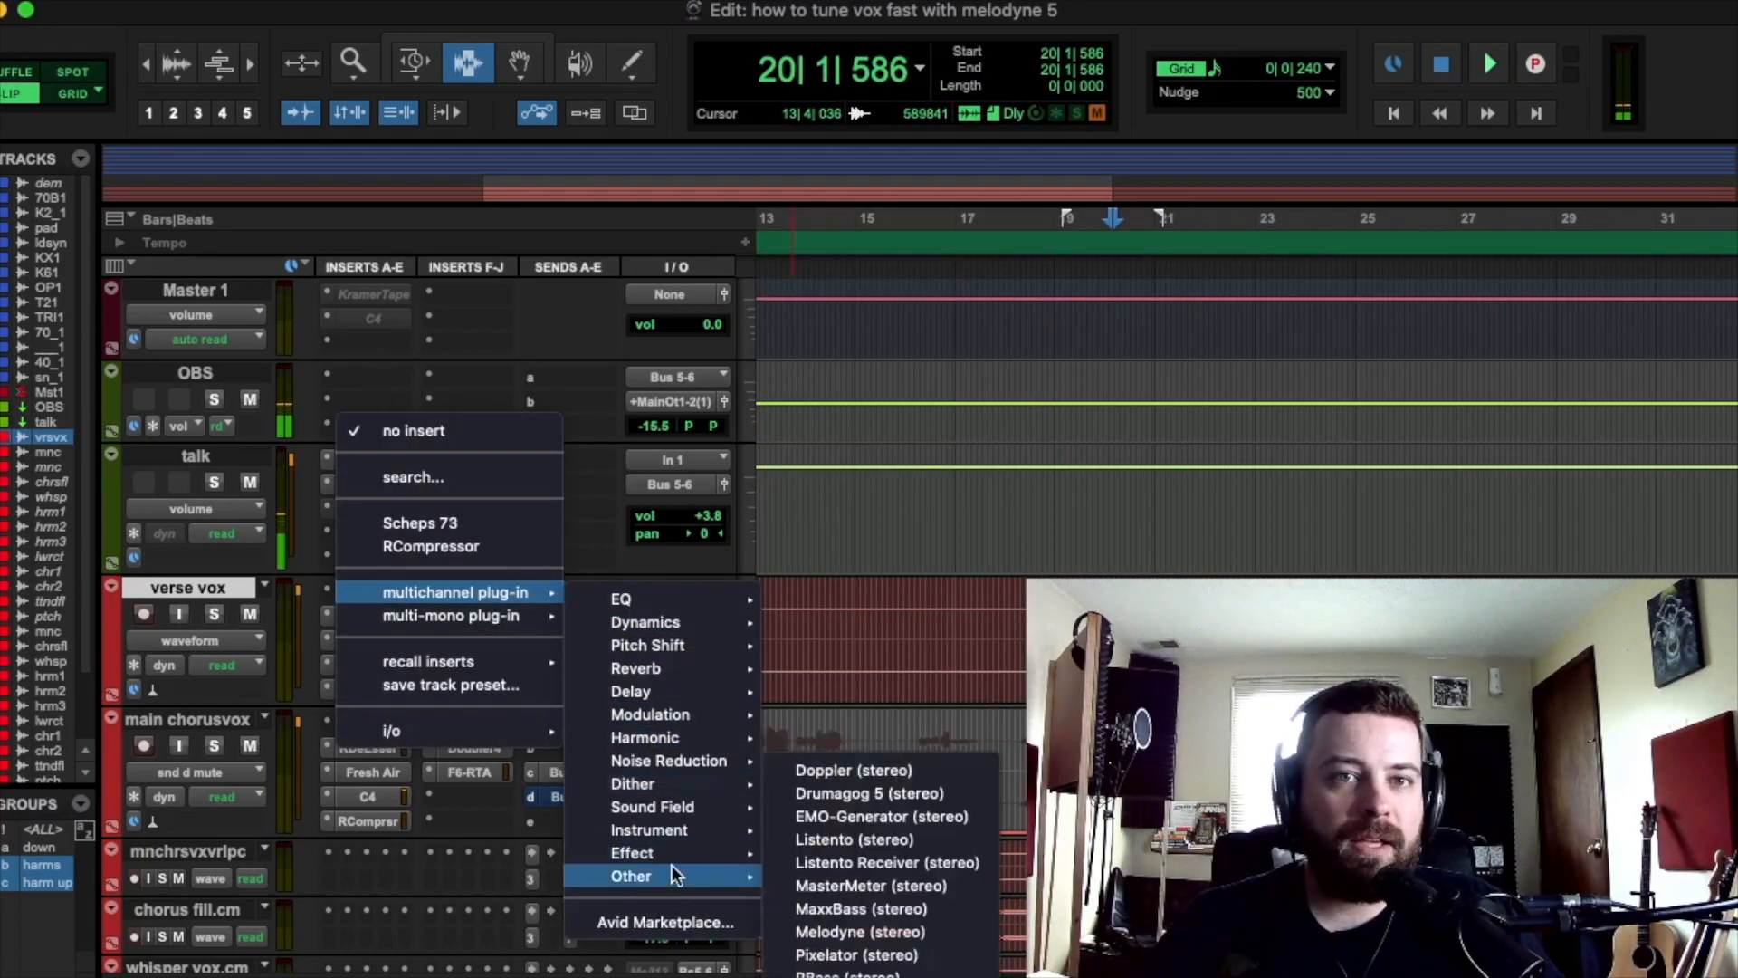
left_click(836, 929)
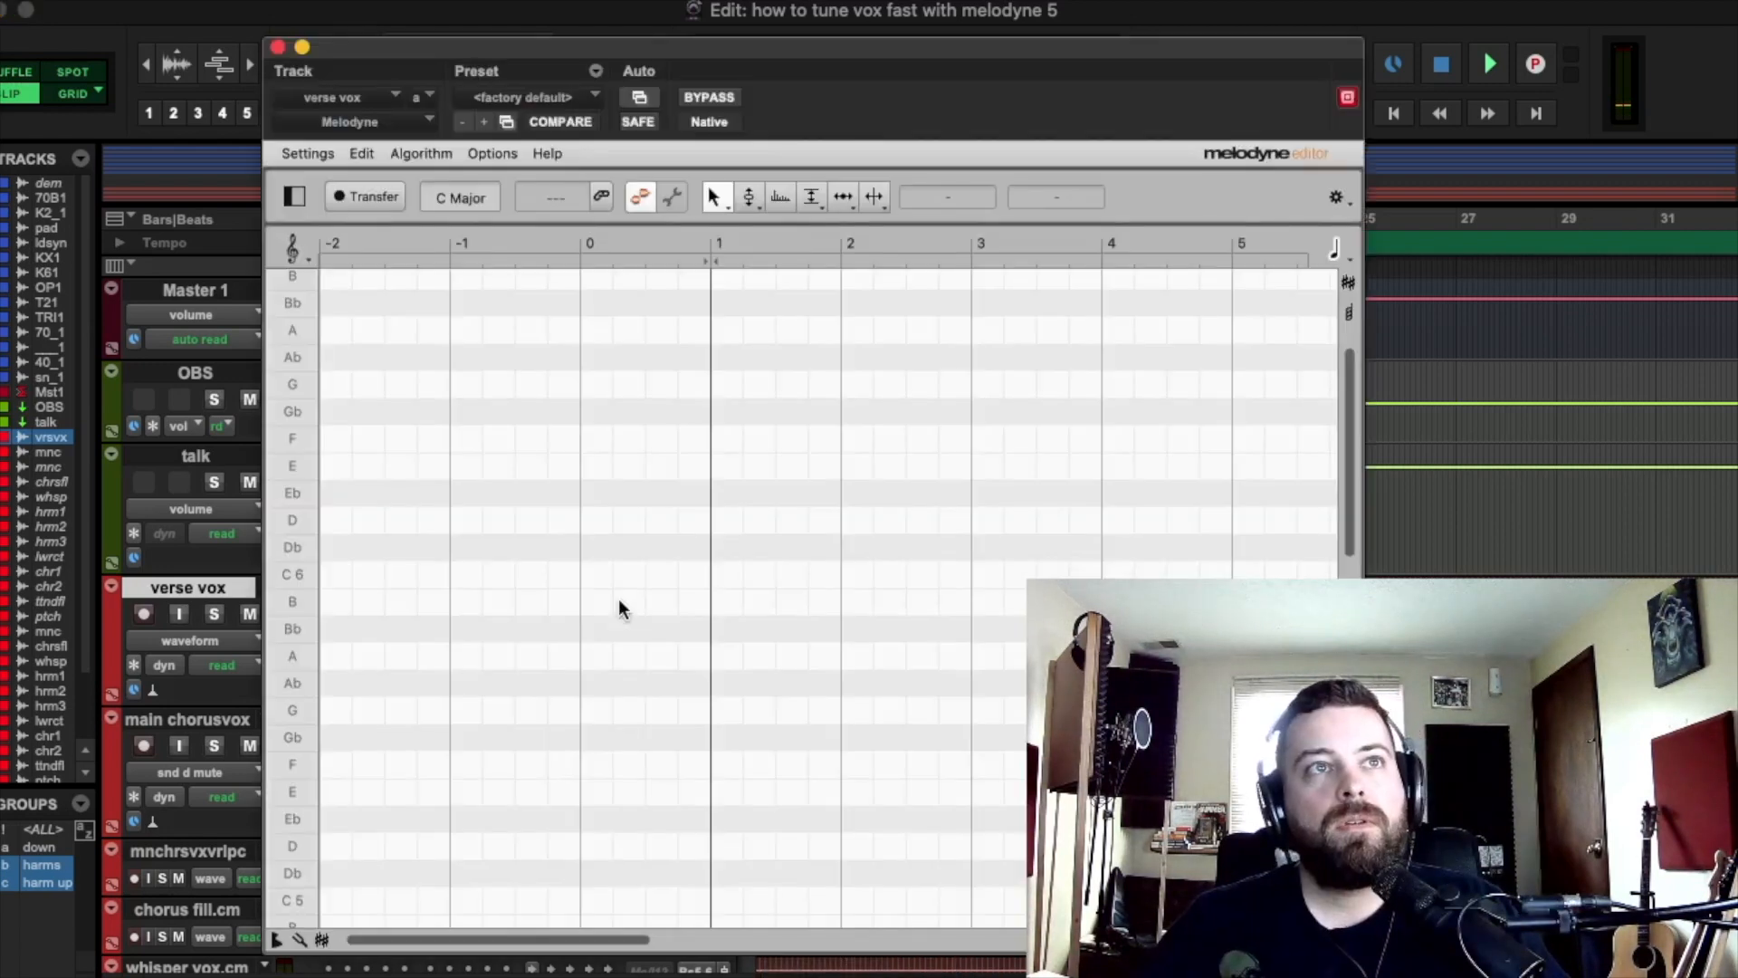
Step: Arm Melodyne's Transfer for the verse vox track and move the plug-in window clear of the track's inserts
left_click_drag(469, 51, 654, 50)
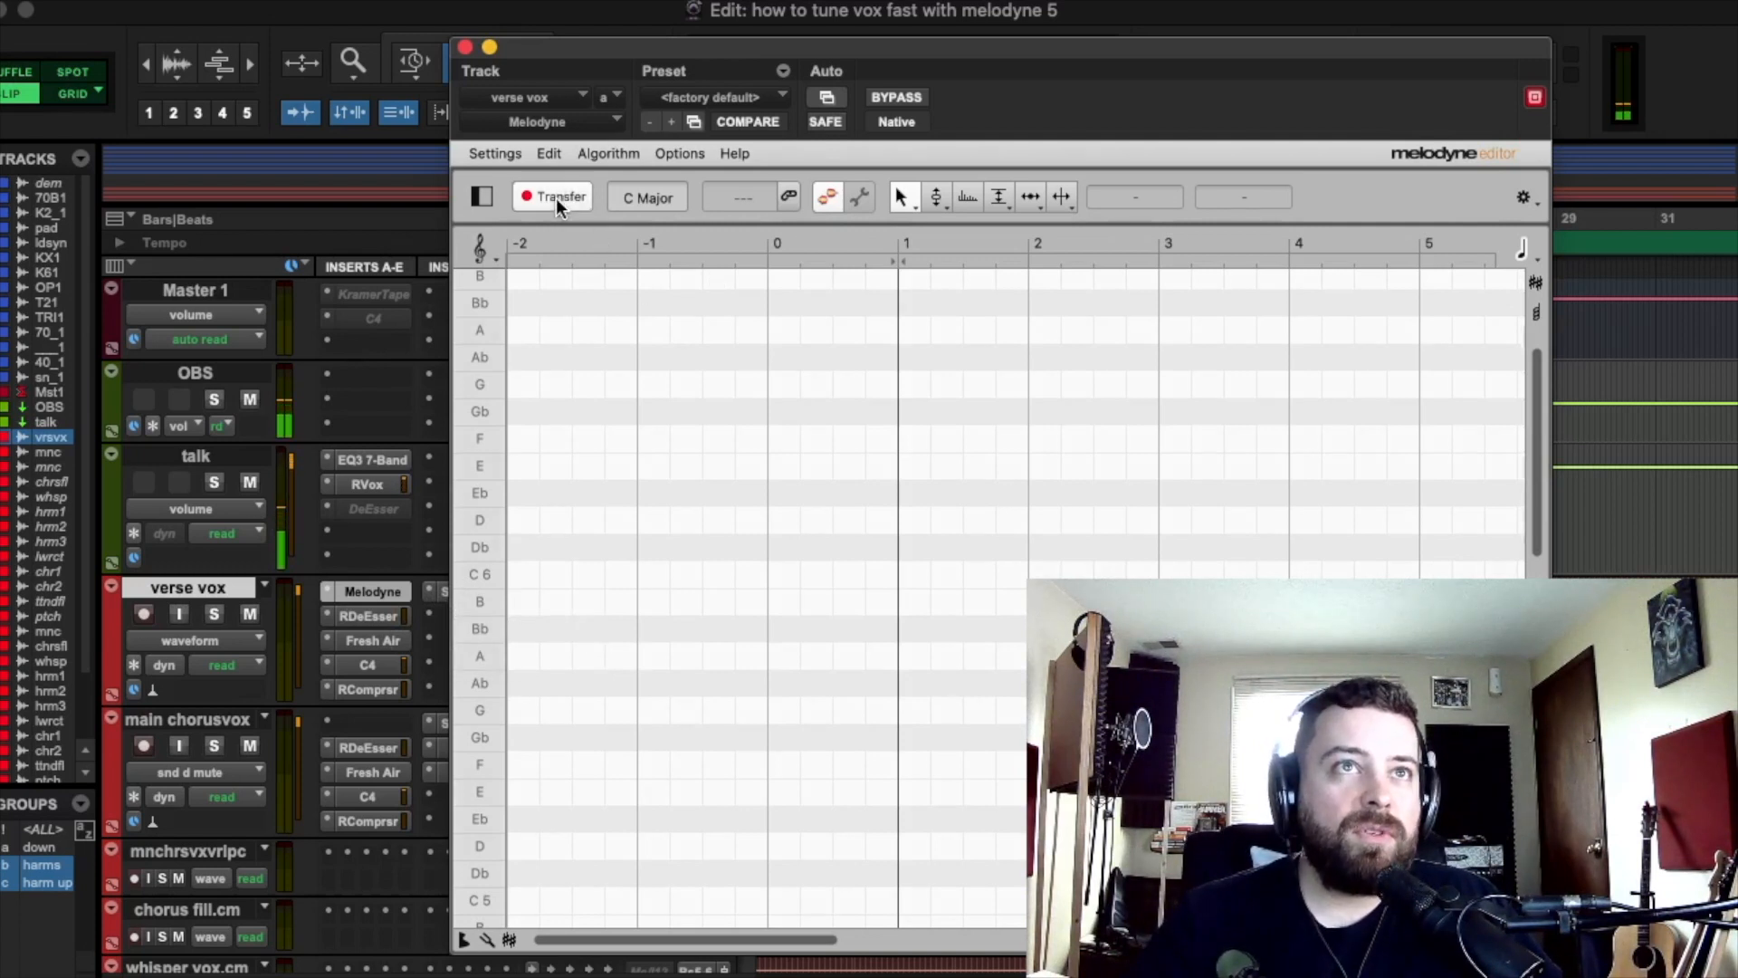
left_click_drag(632, 52, 672, 30)
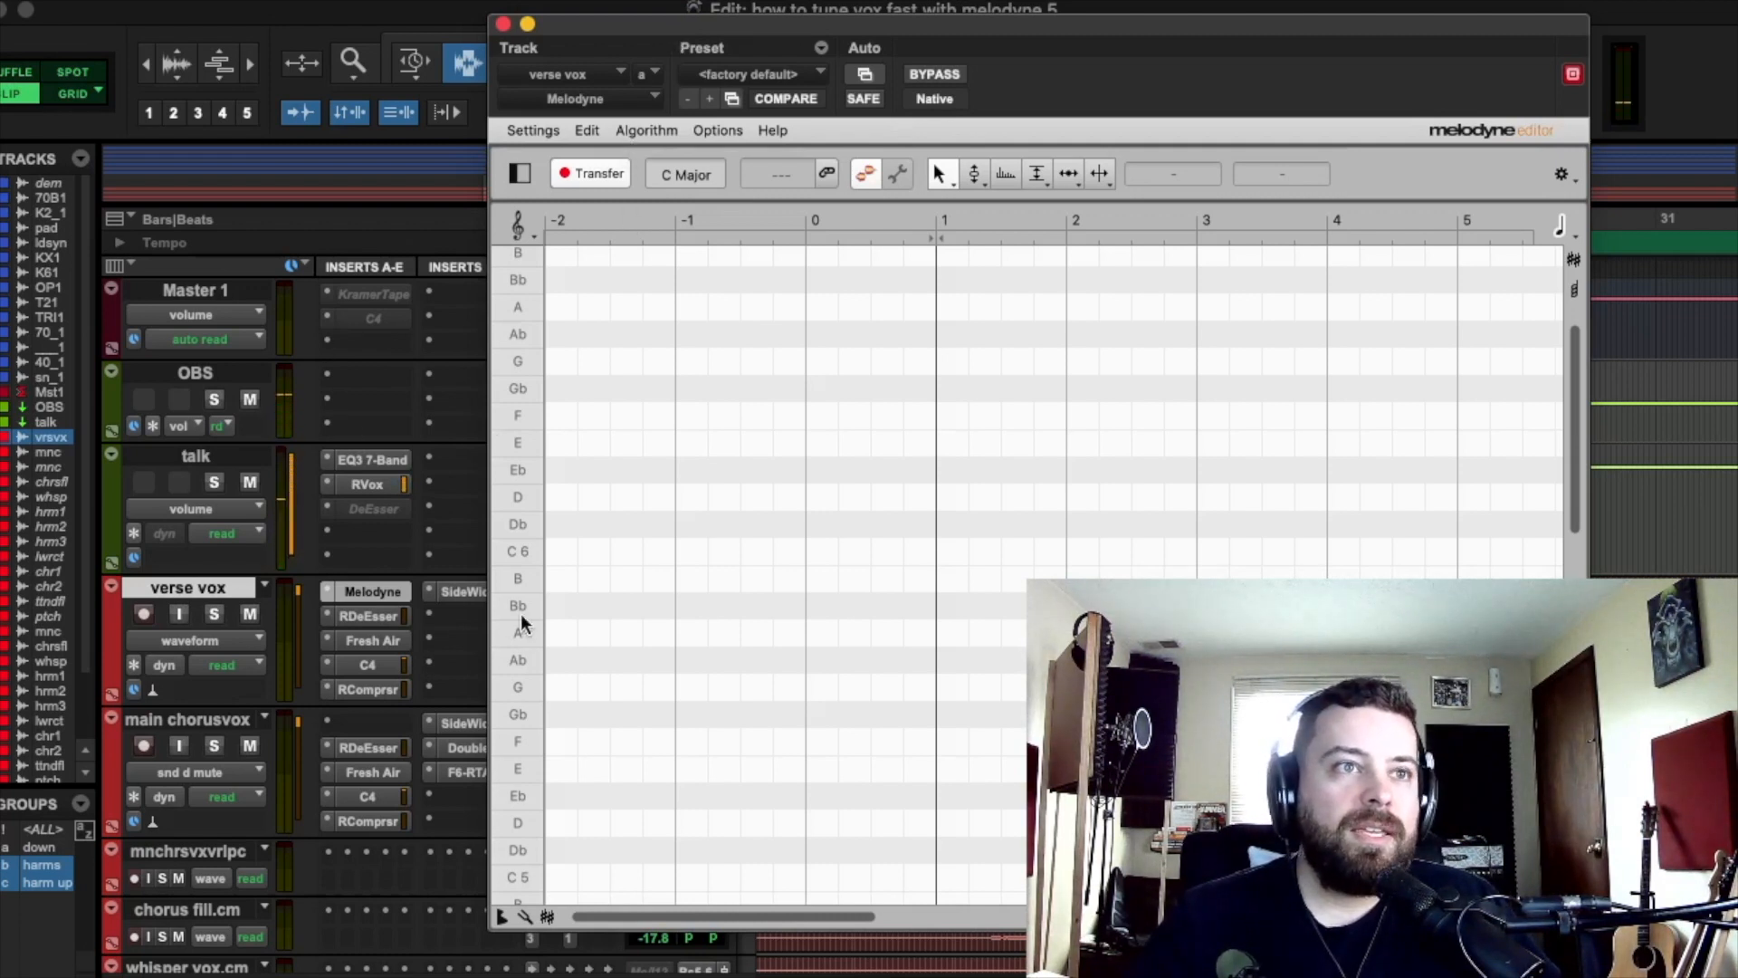
mouse_move(1090, 23)
left_mouse_down()
mouse_move(996, 19)
mouse_move(1090, 11)
left_mouse_up()
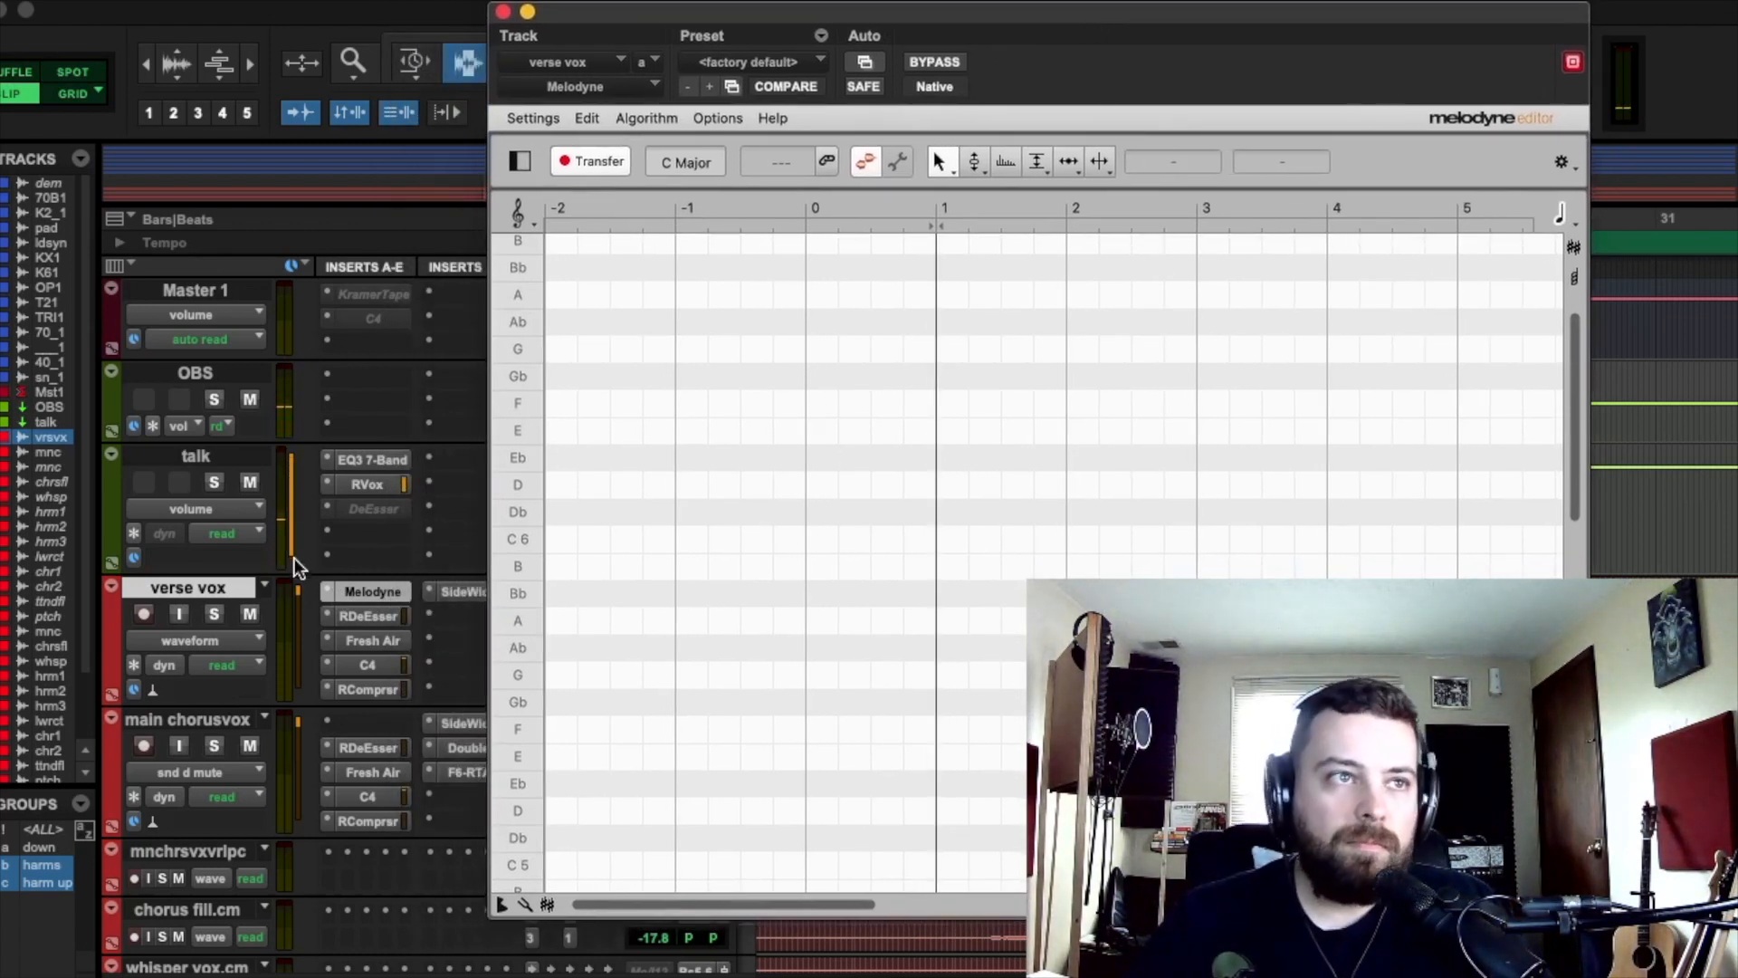
Step: Commit the verse vox track offline, with Source Tracks set to Do Nothing, to transfer its audio into Melodyne
right_click(180, 591)
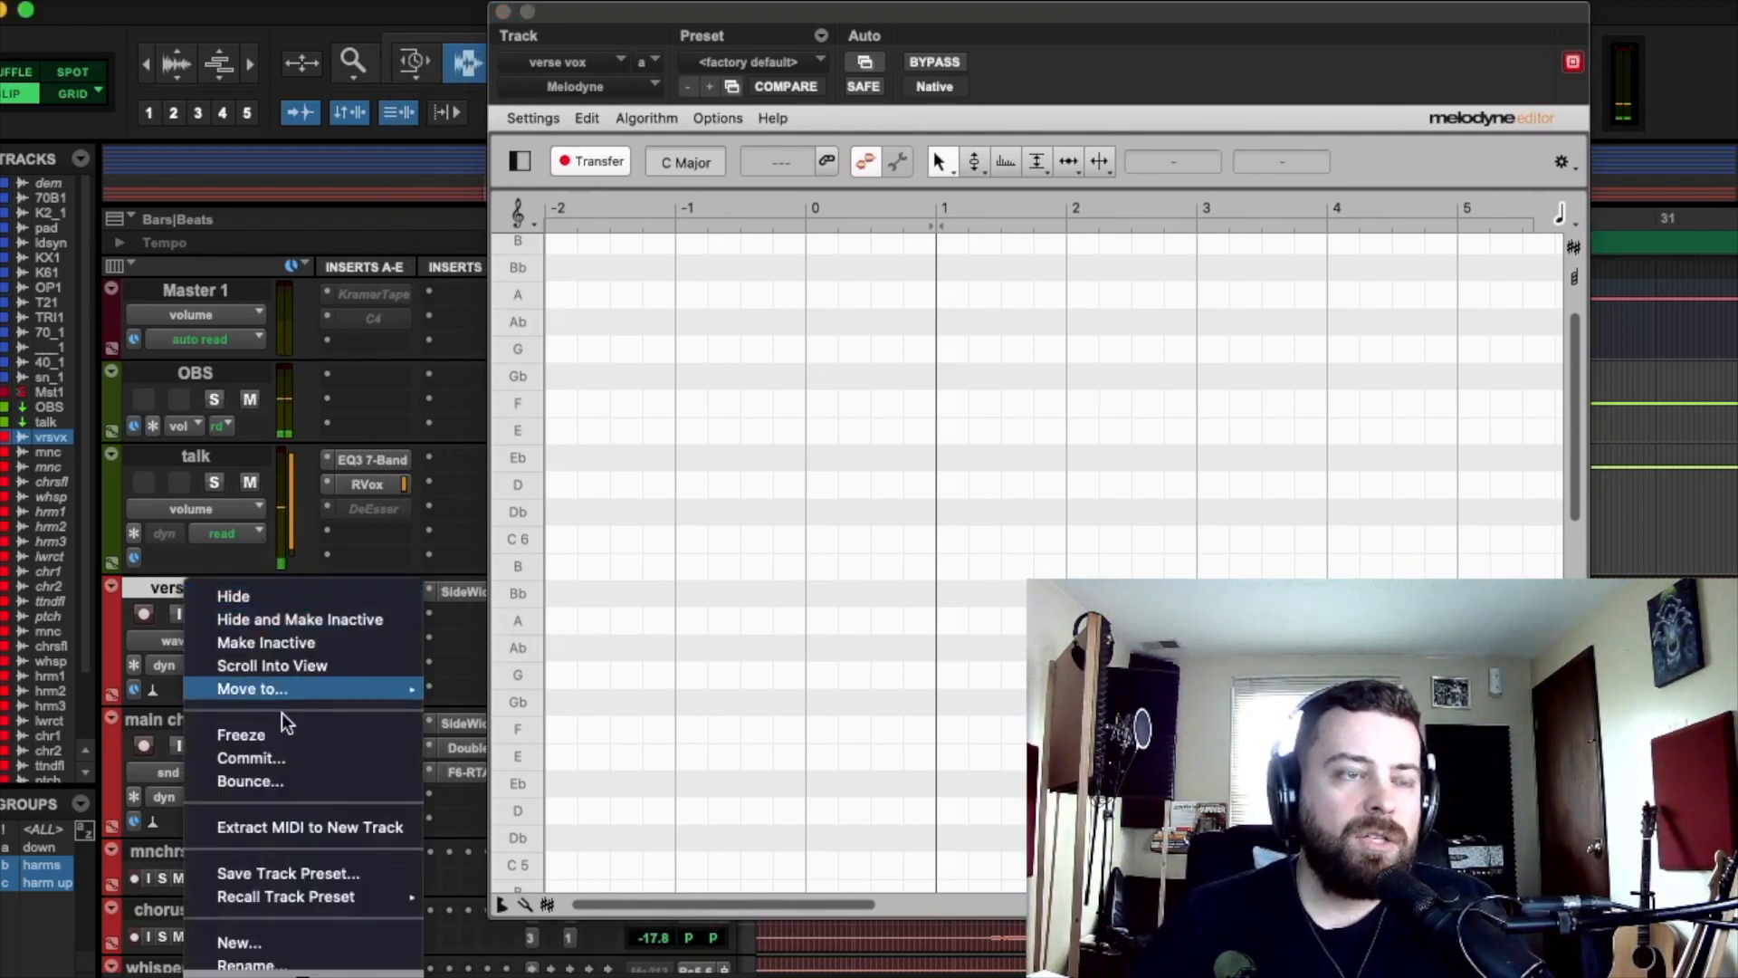
left_click(306, 755)
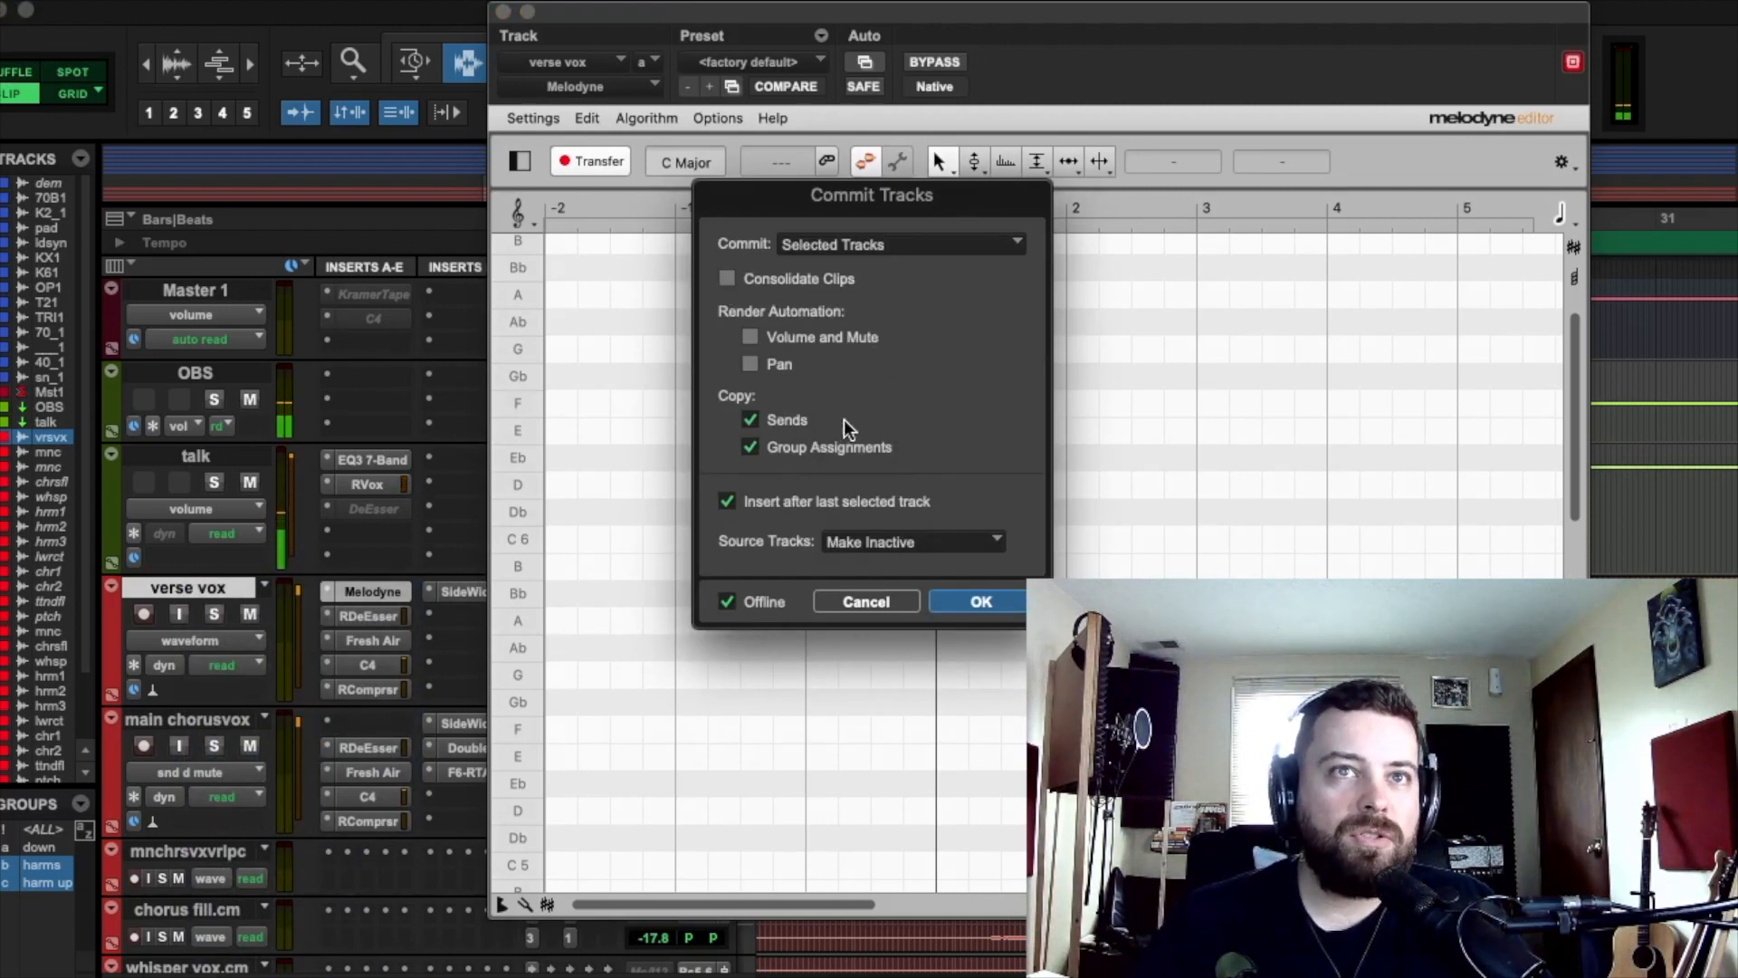
left_click(884, 541)
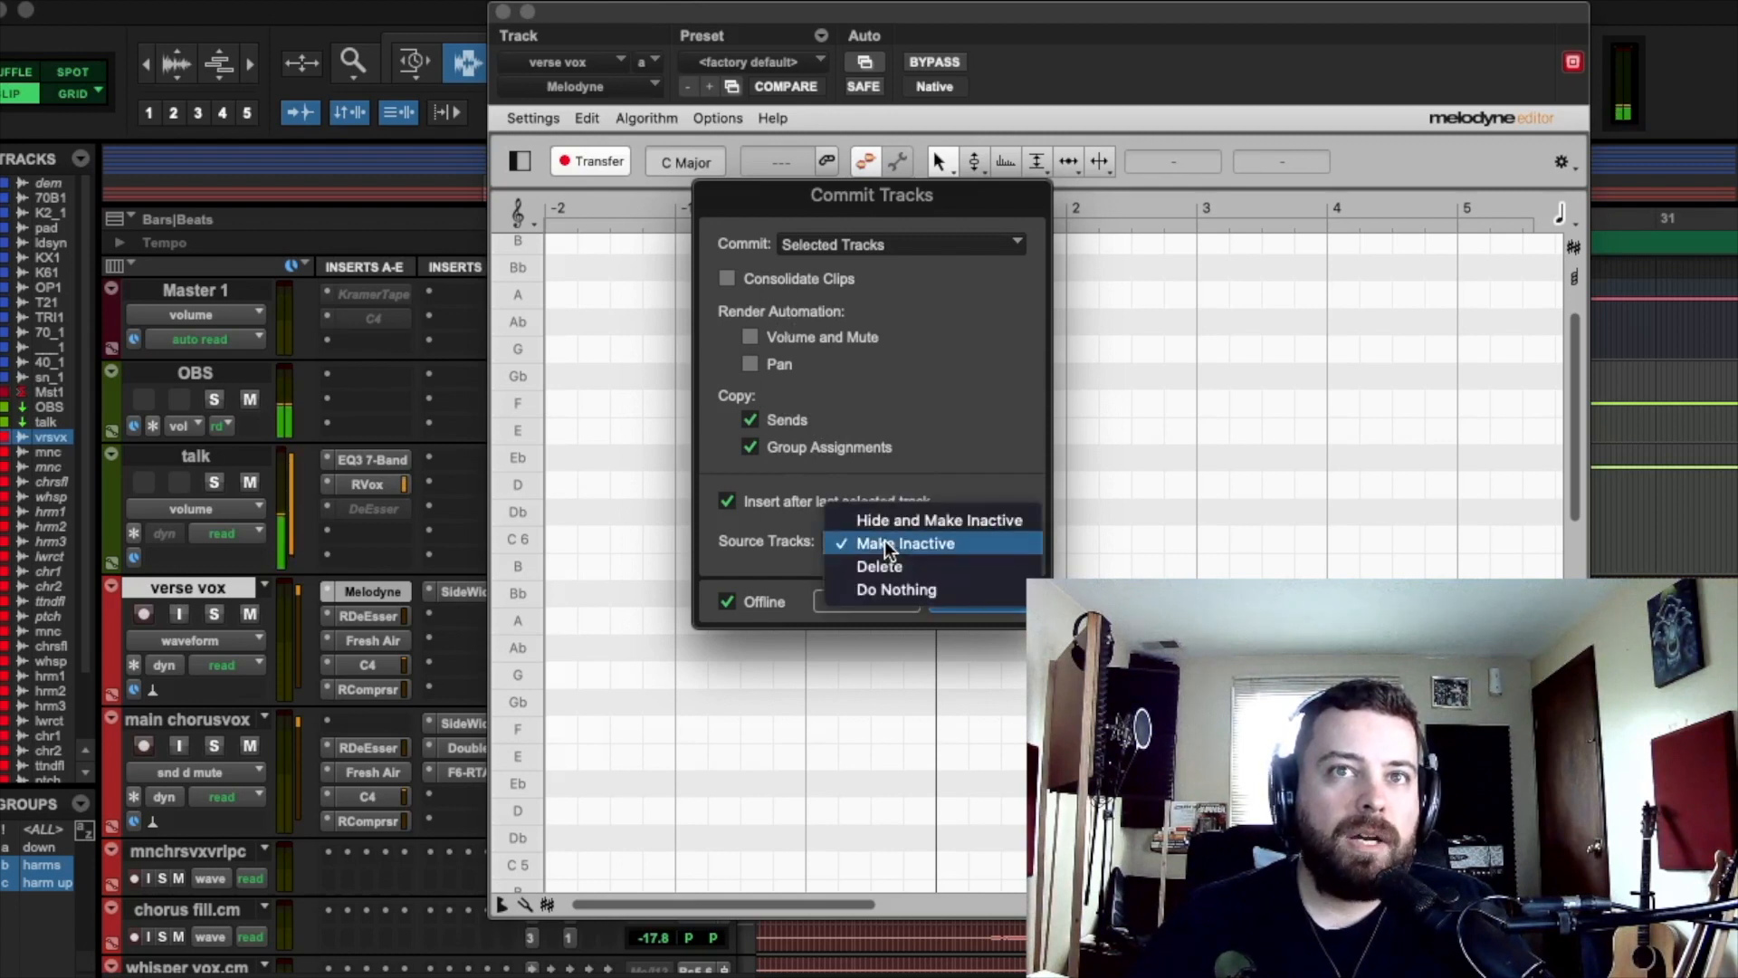
left_click(927, 589)
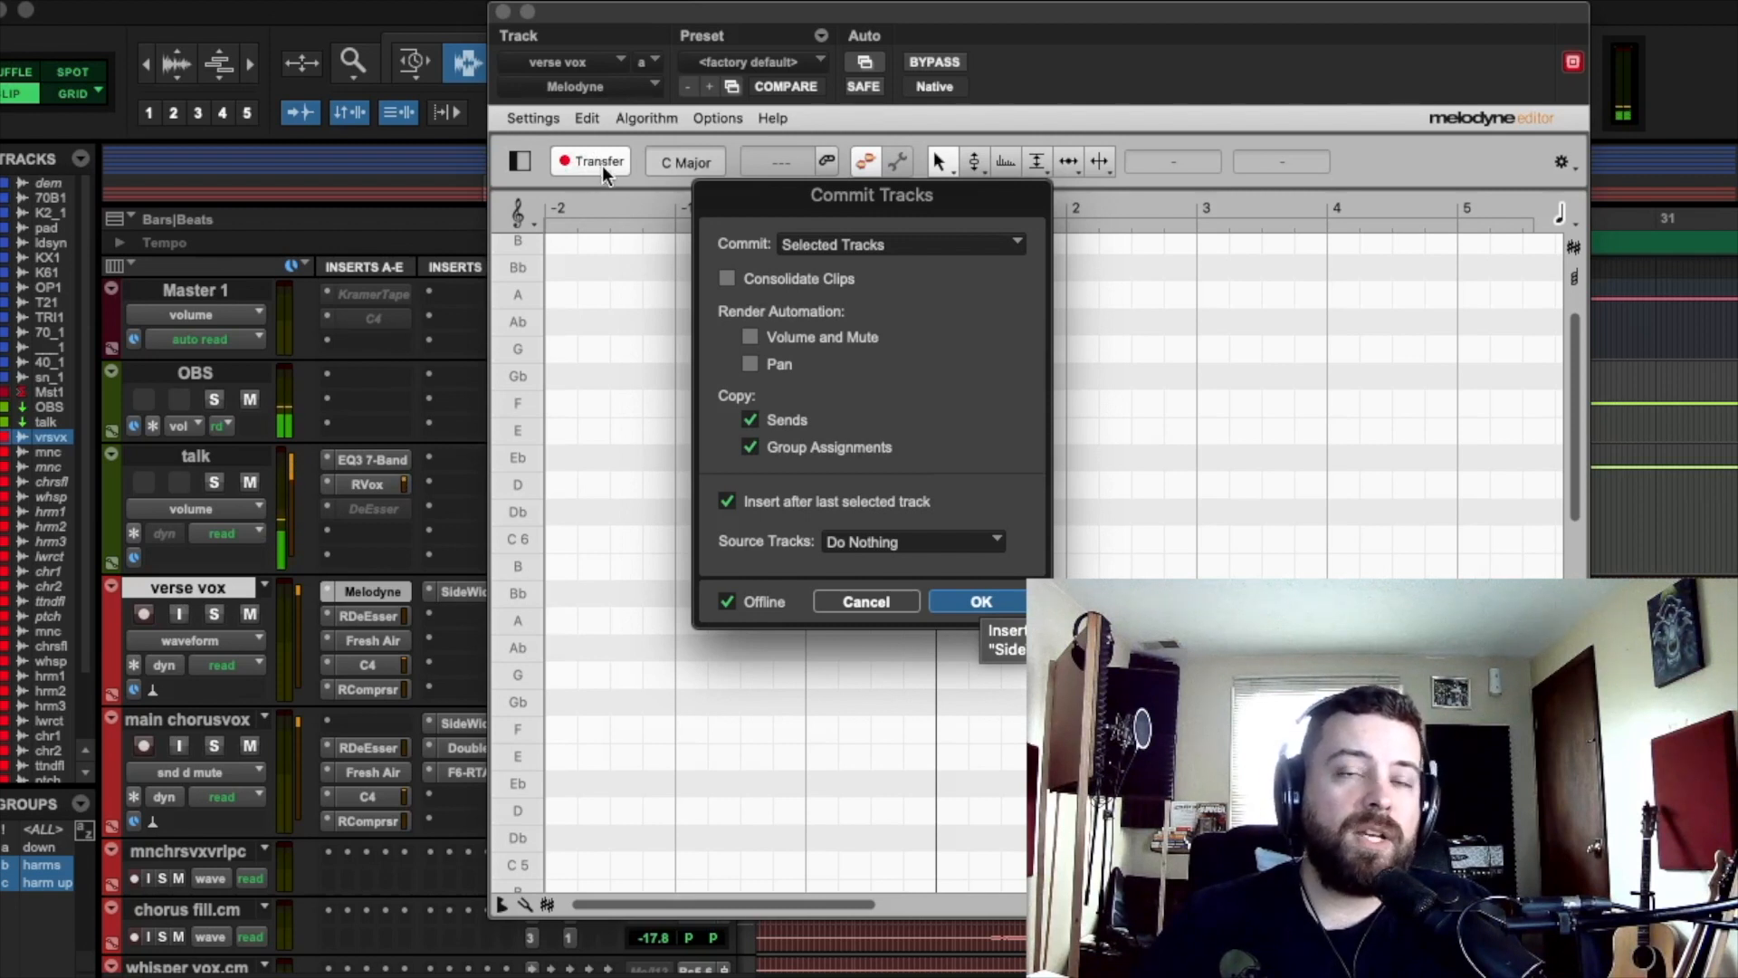
left_click(998, 603)
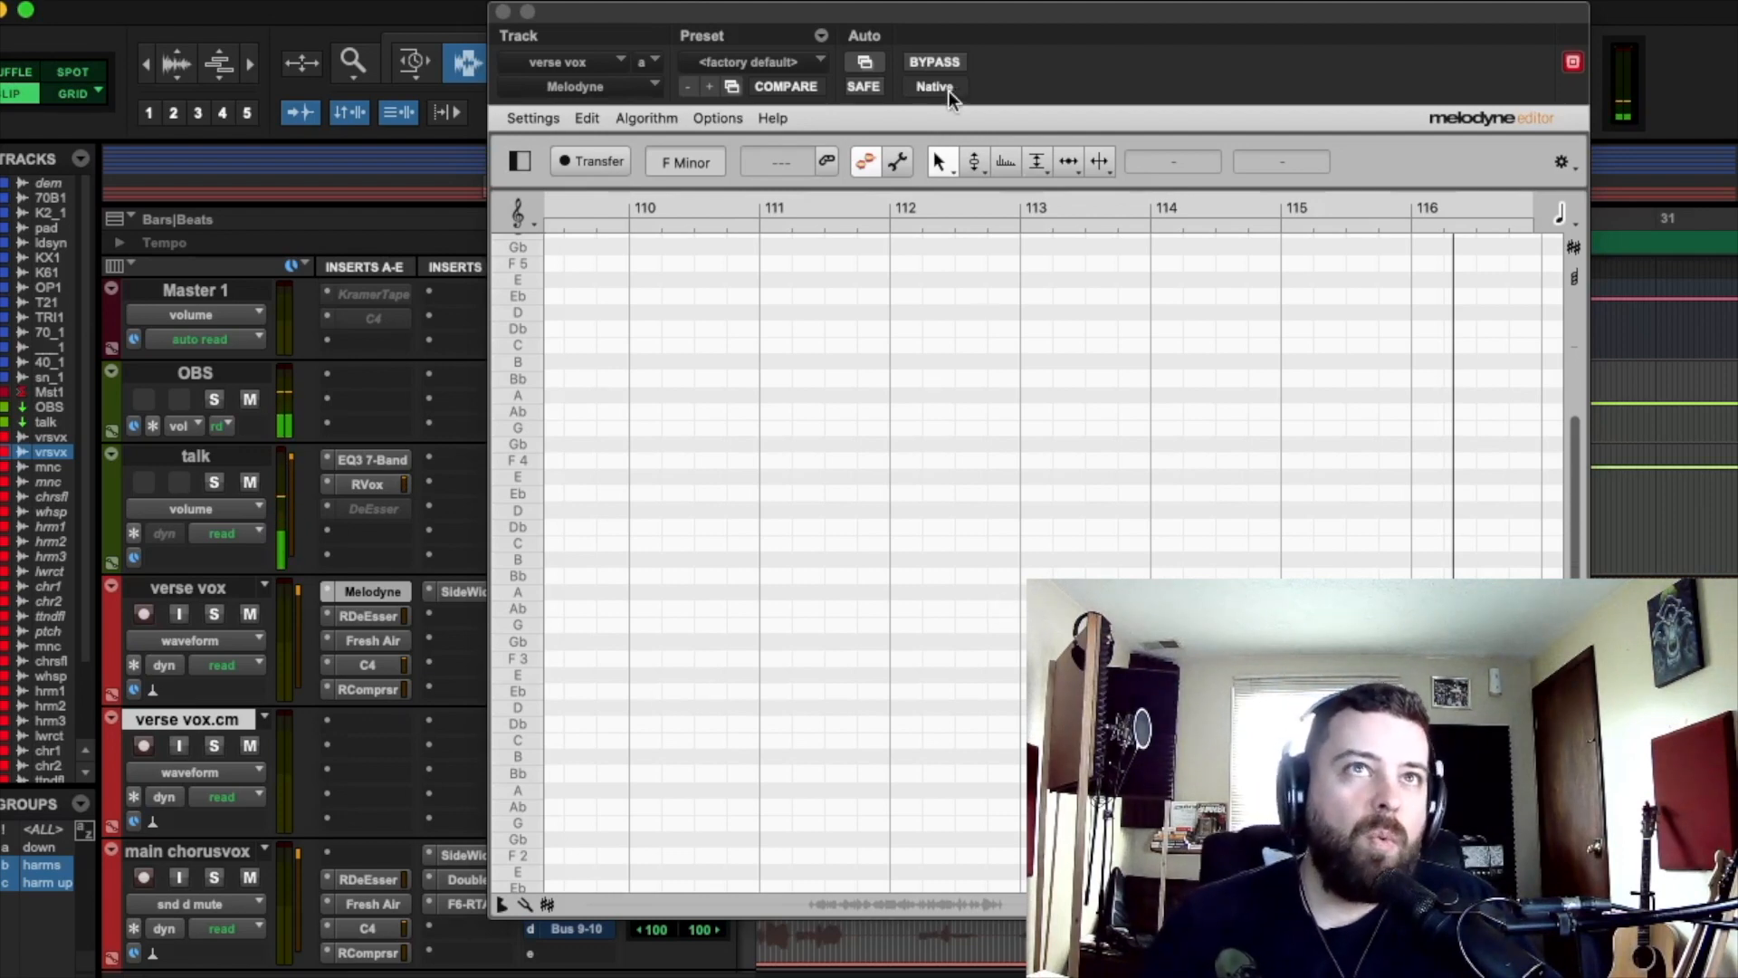
Step: Undo the commit of the verse vox track and reopen its Melodyne editor
left_click(503, 12)
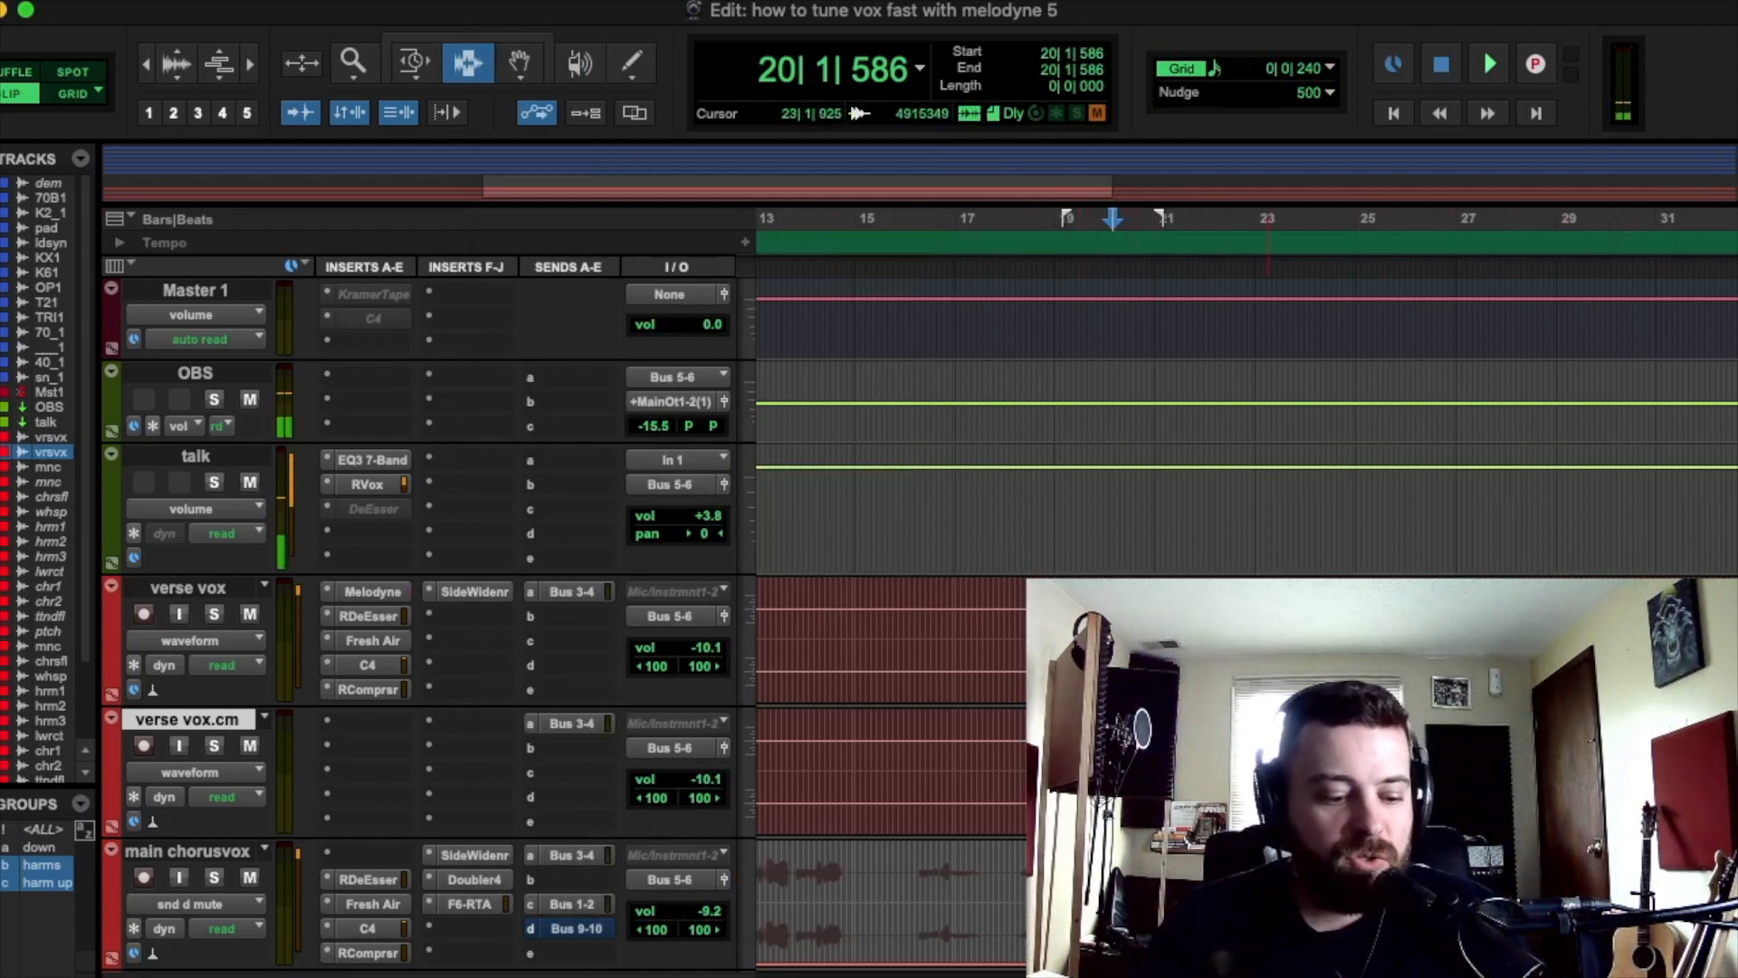
key("super+z")
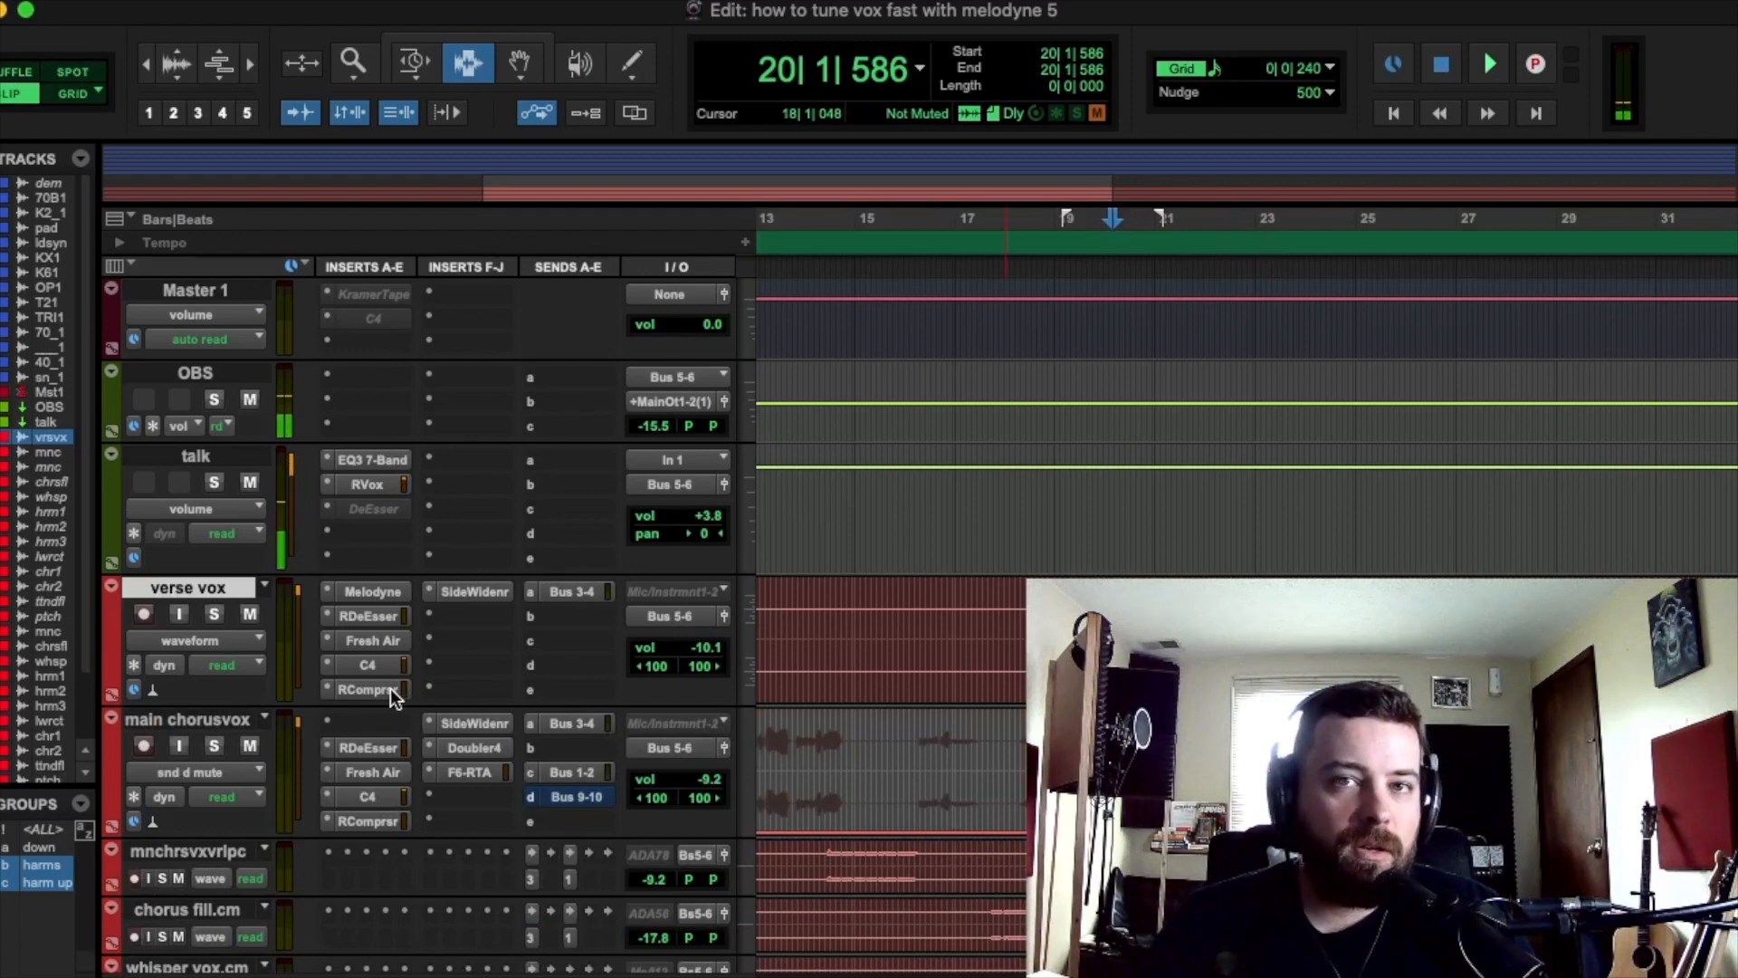
left_click(383, 591)
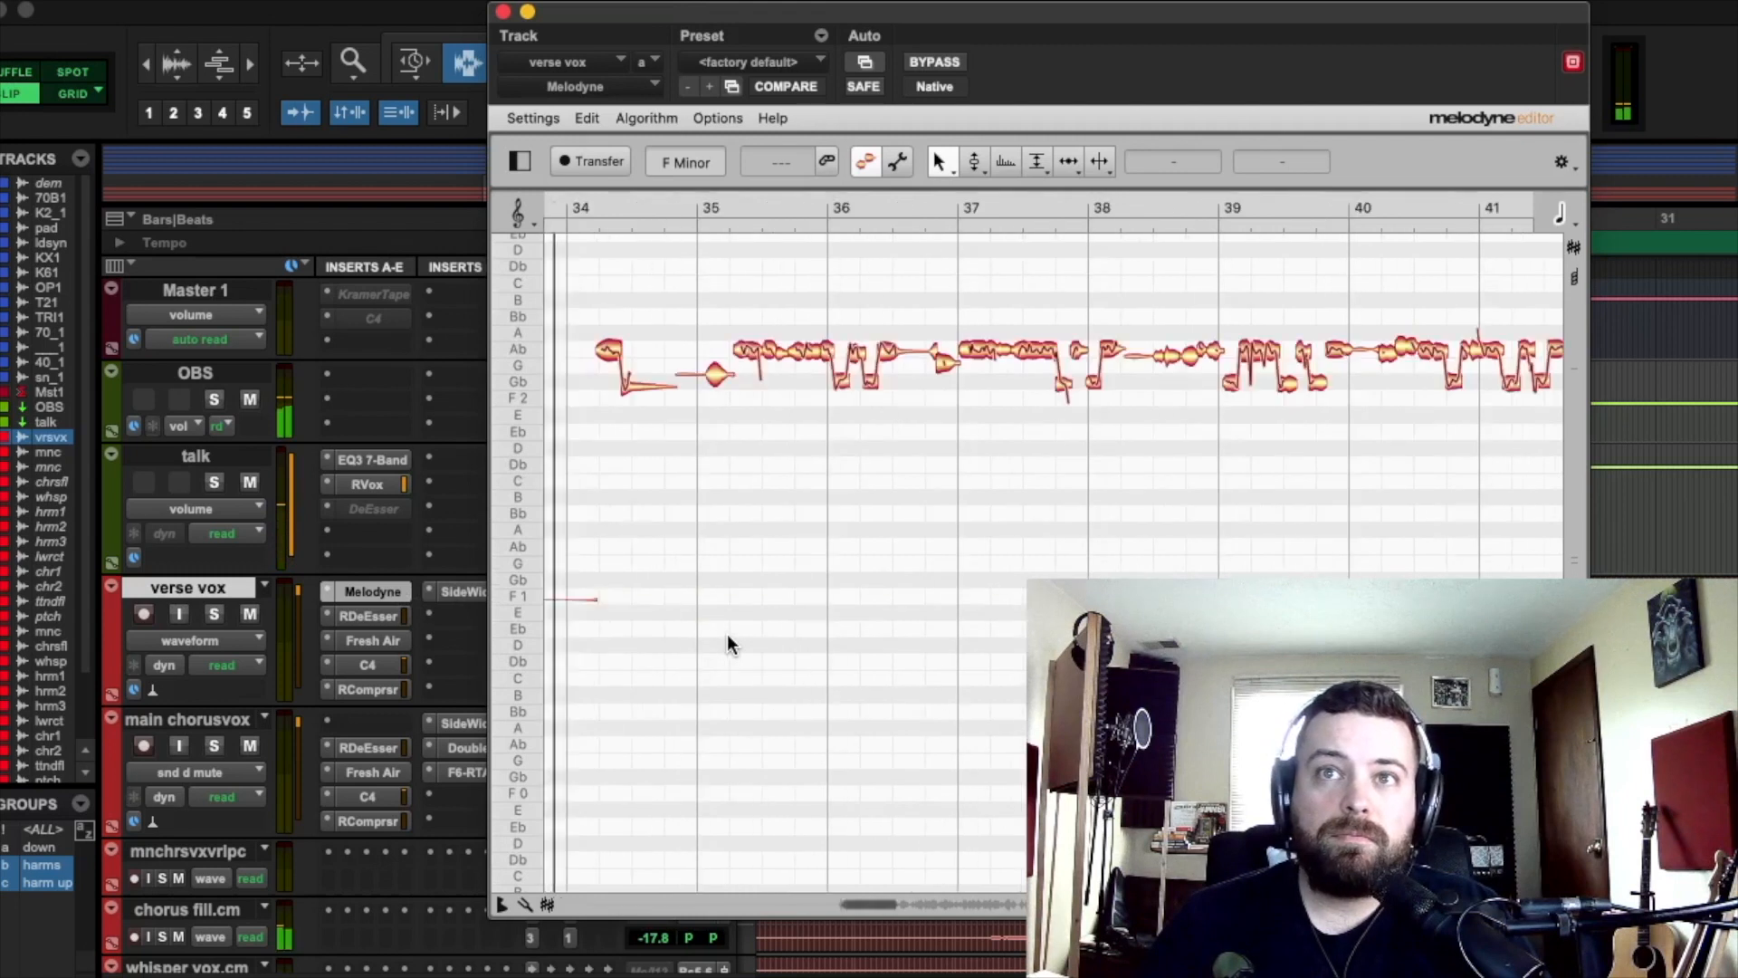
key("space")
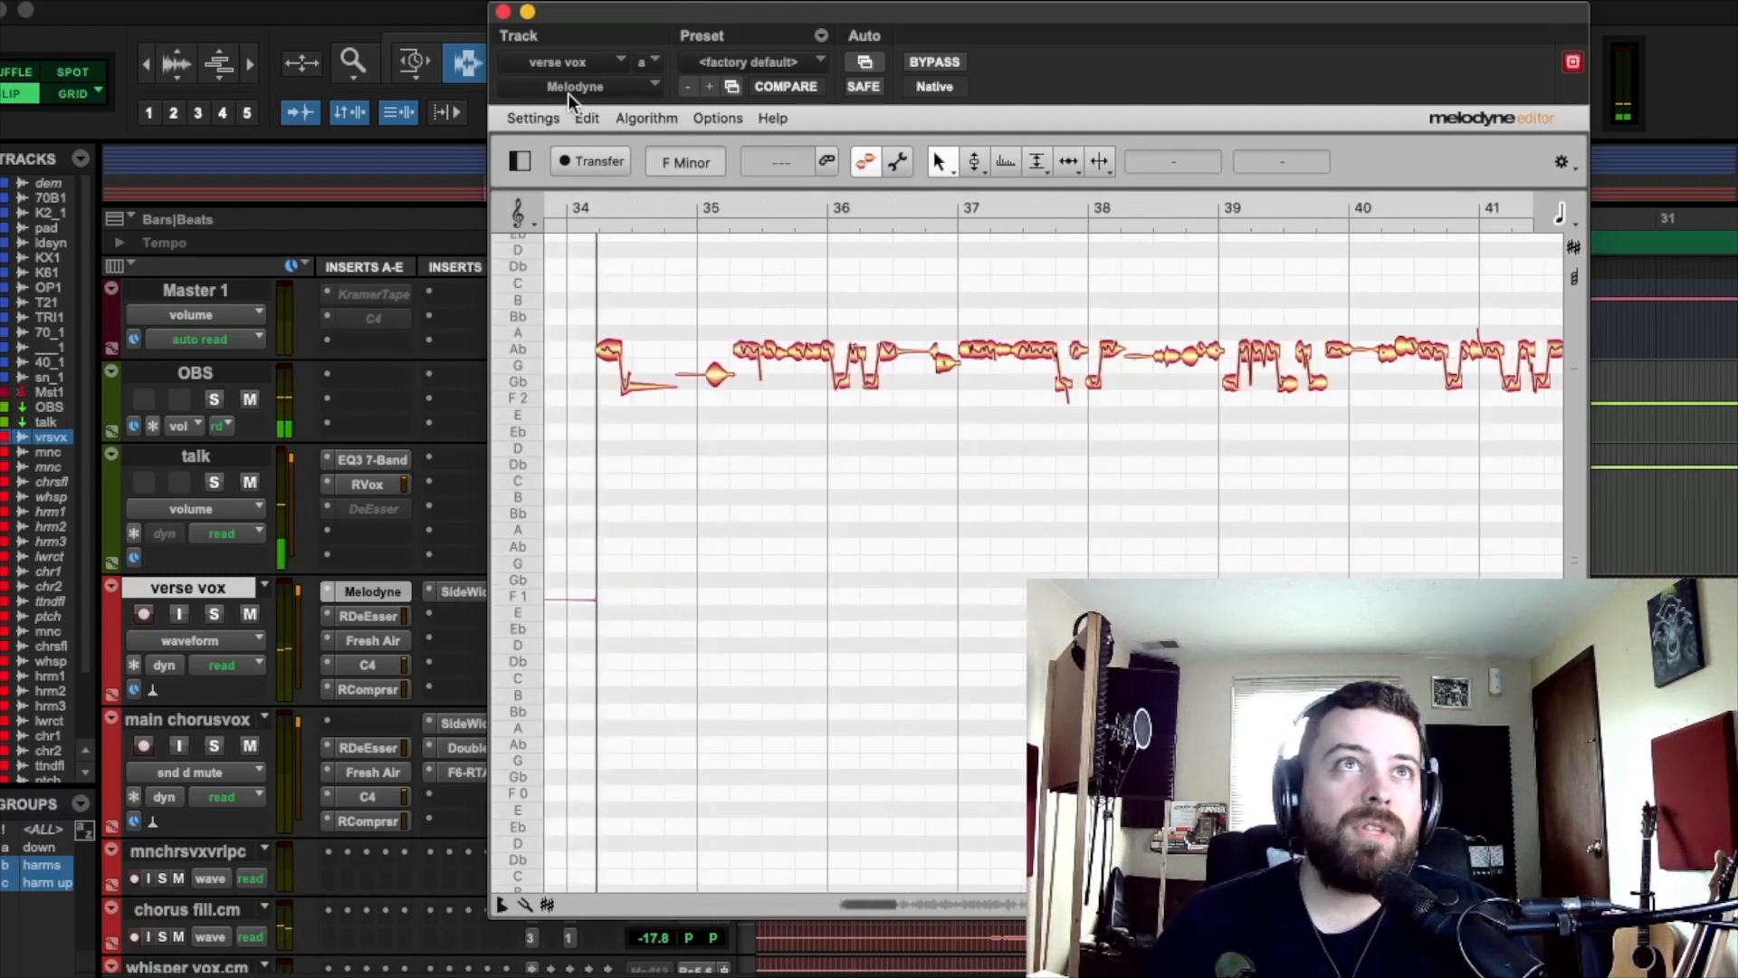
Step: Enlarge the vocal notes around bars 34 to 40 in Melodyne with the Zoom tool
mouse_move(569, 22)
left_mouse_down()
mouse_move(568, 52)
mouse_move(551, 29)
left_mouse_up()
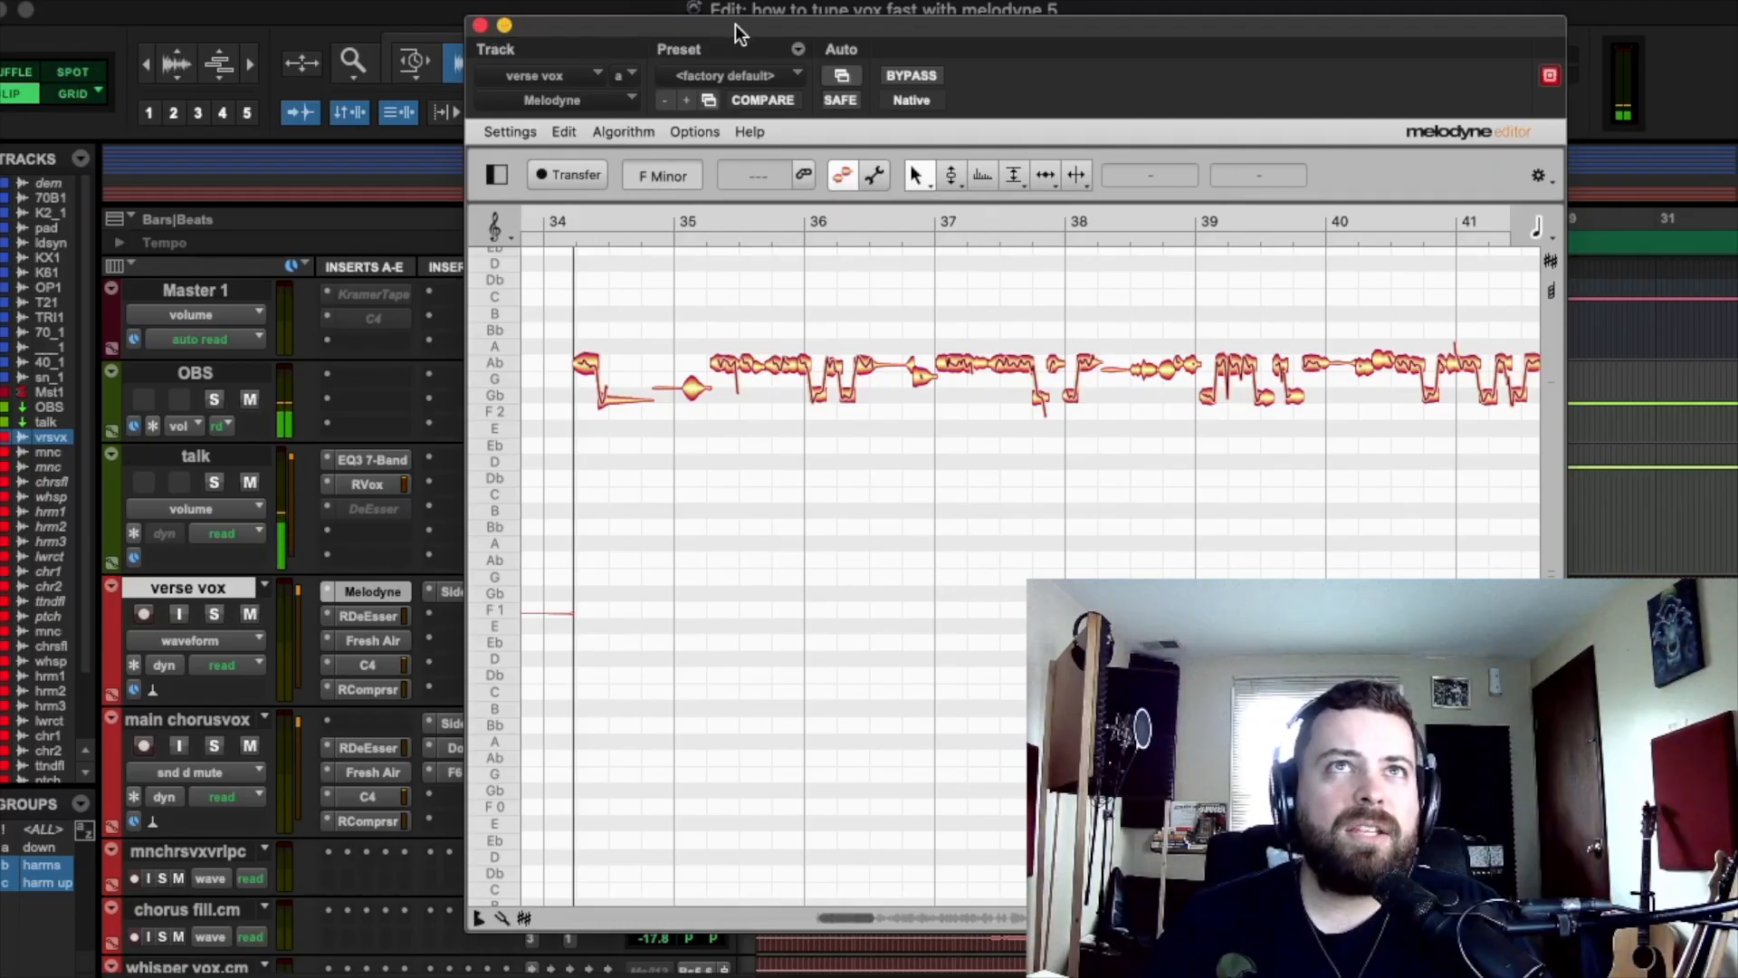
left_click_drag(735, 24, 675, 58)
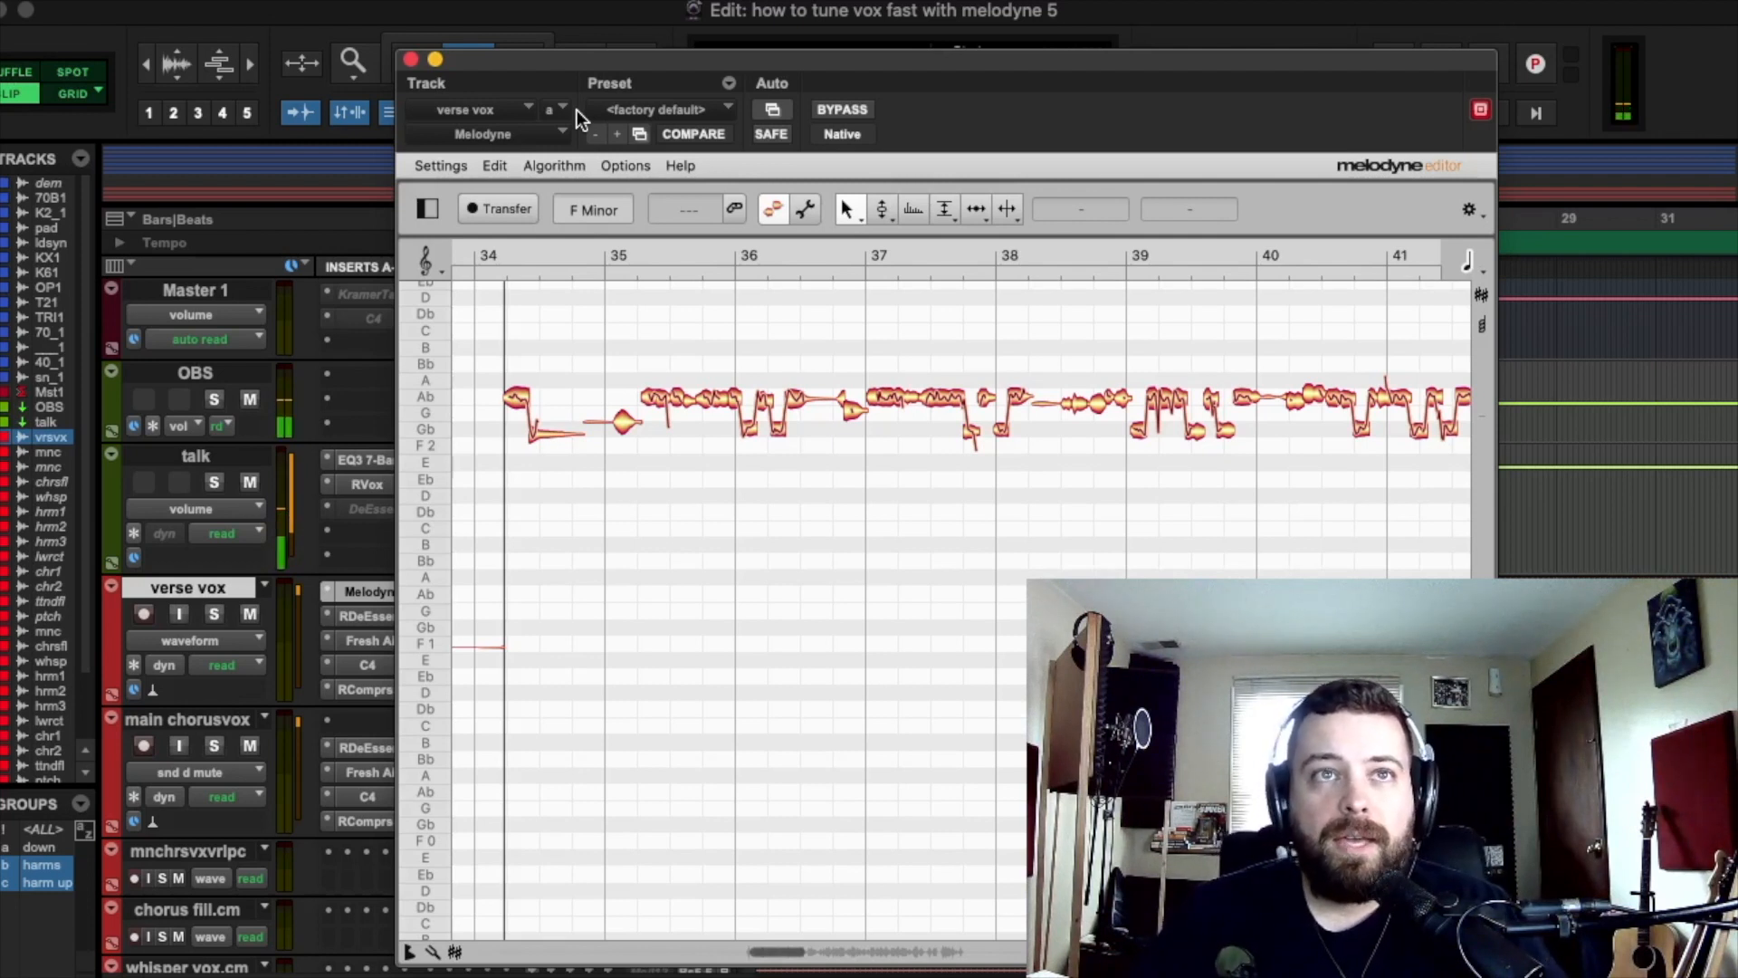
left_click(861, 216)
left_click(853, 268)
left_click_drag(650, 358, 651, 439)
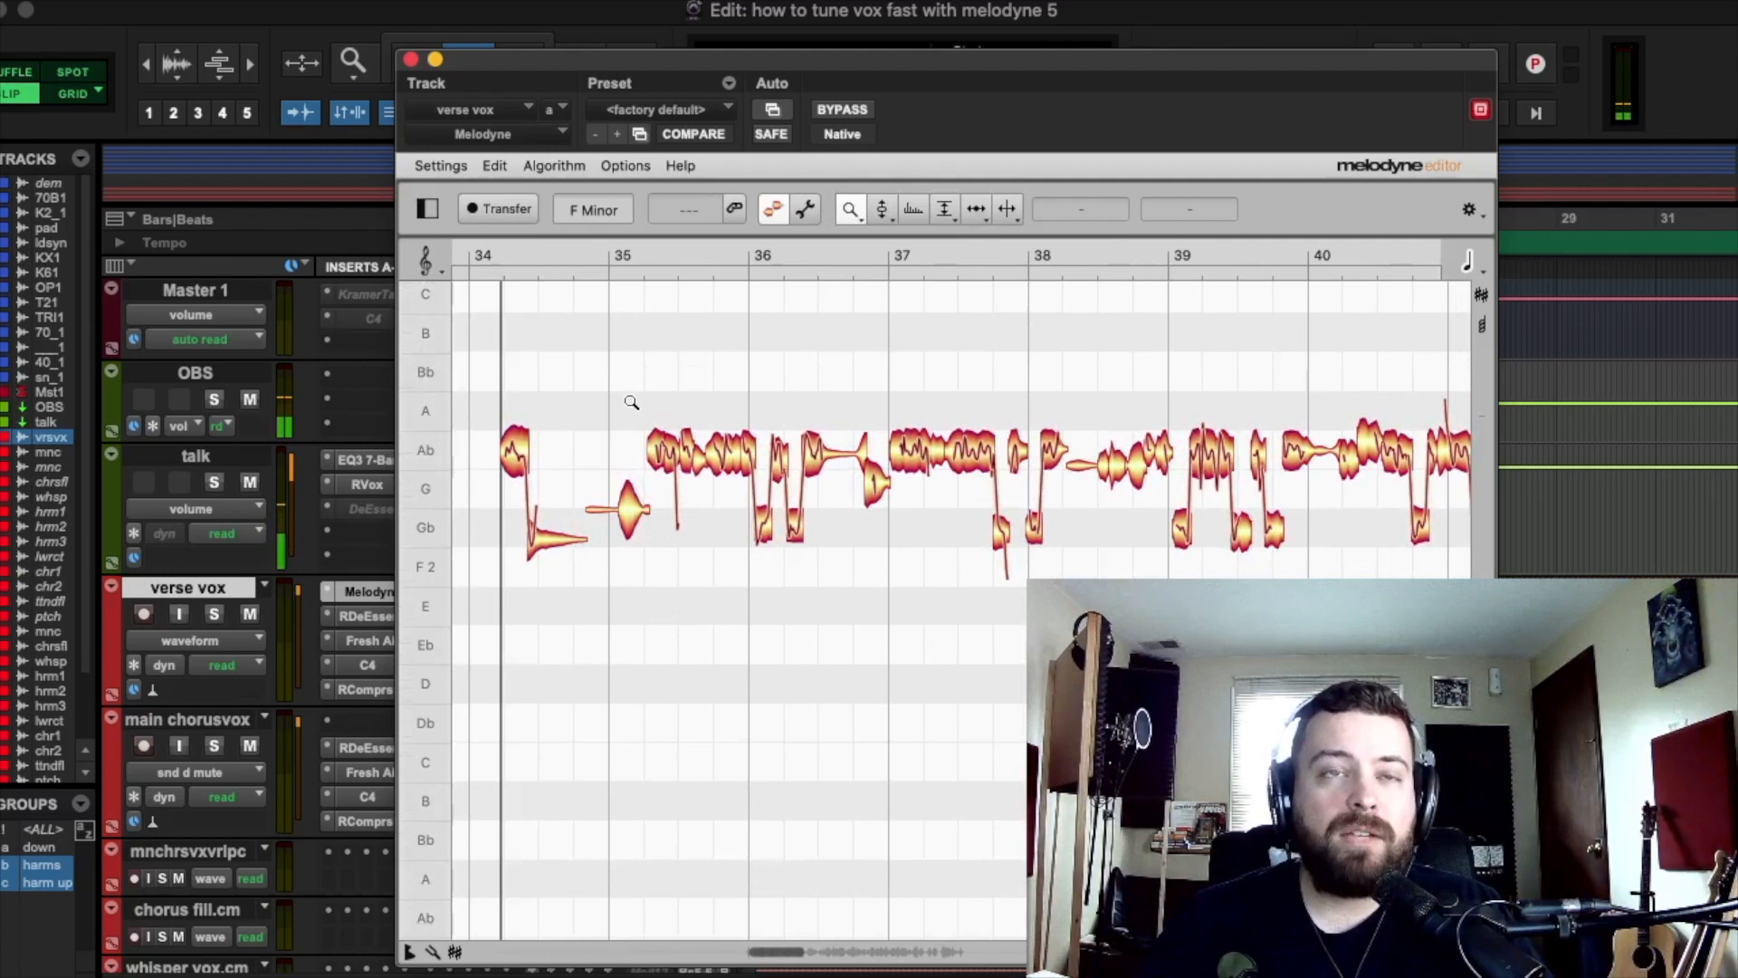
Step: Audition the verse and set the timeline's playback start position to 20|4|333
left_click_drag(1029, 62, 911, 718)
left_click(1125, 561)
key("space")
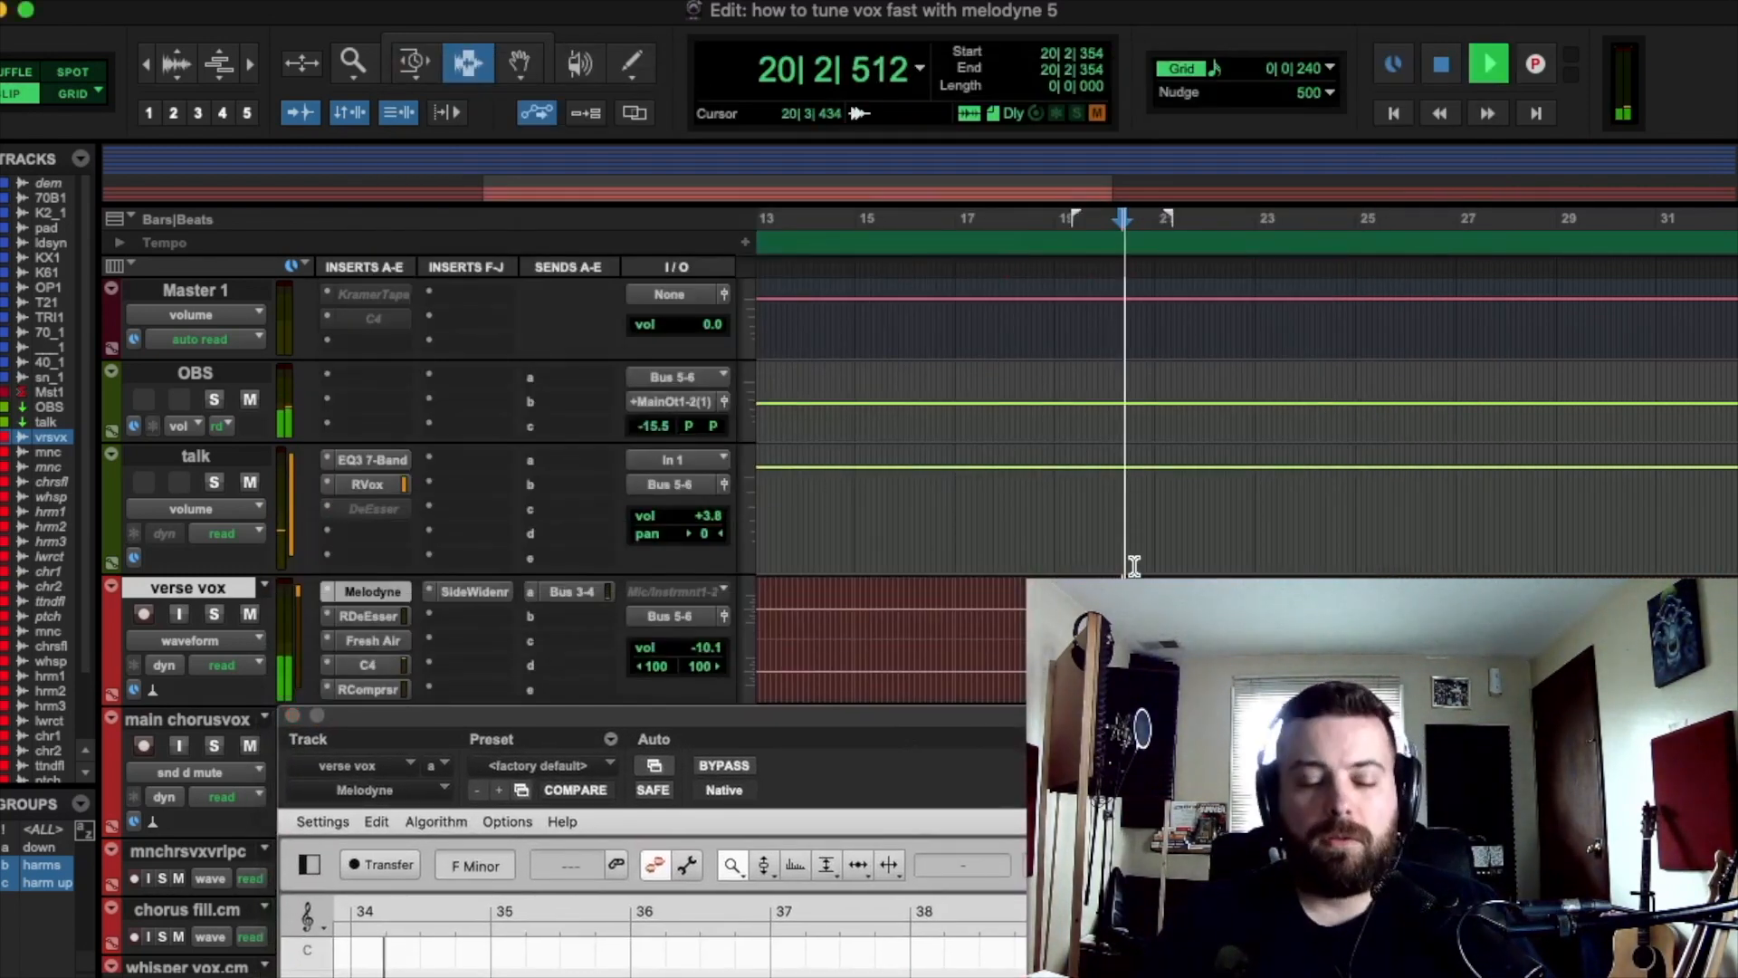
key("t")
key("t")
scroll(1250, 634, "right", 2)
left_click(1239, 634)
key("space")
left_click_drag(1162, 717, 1138, 66)
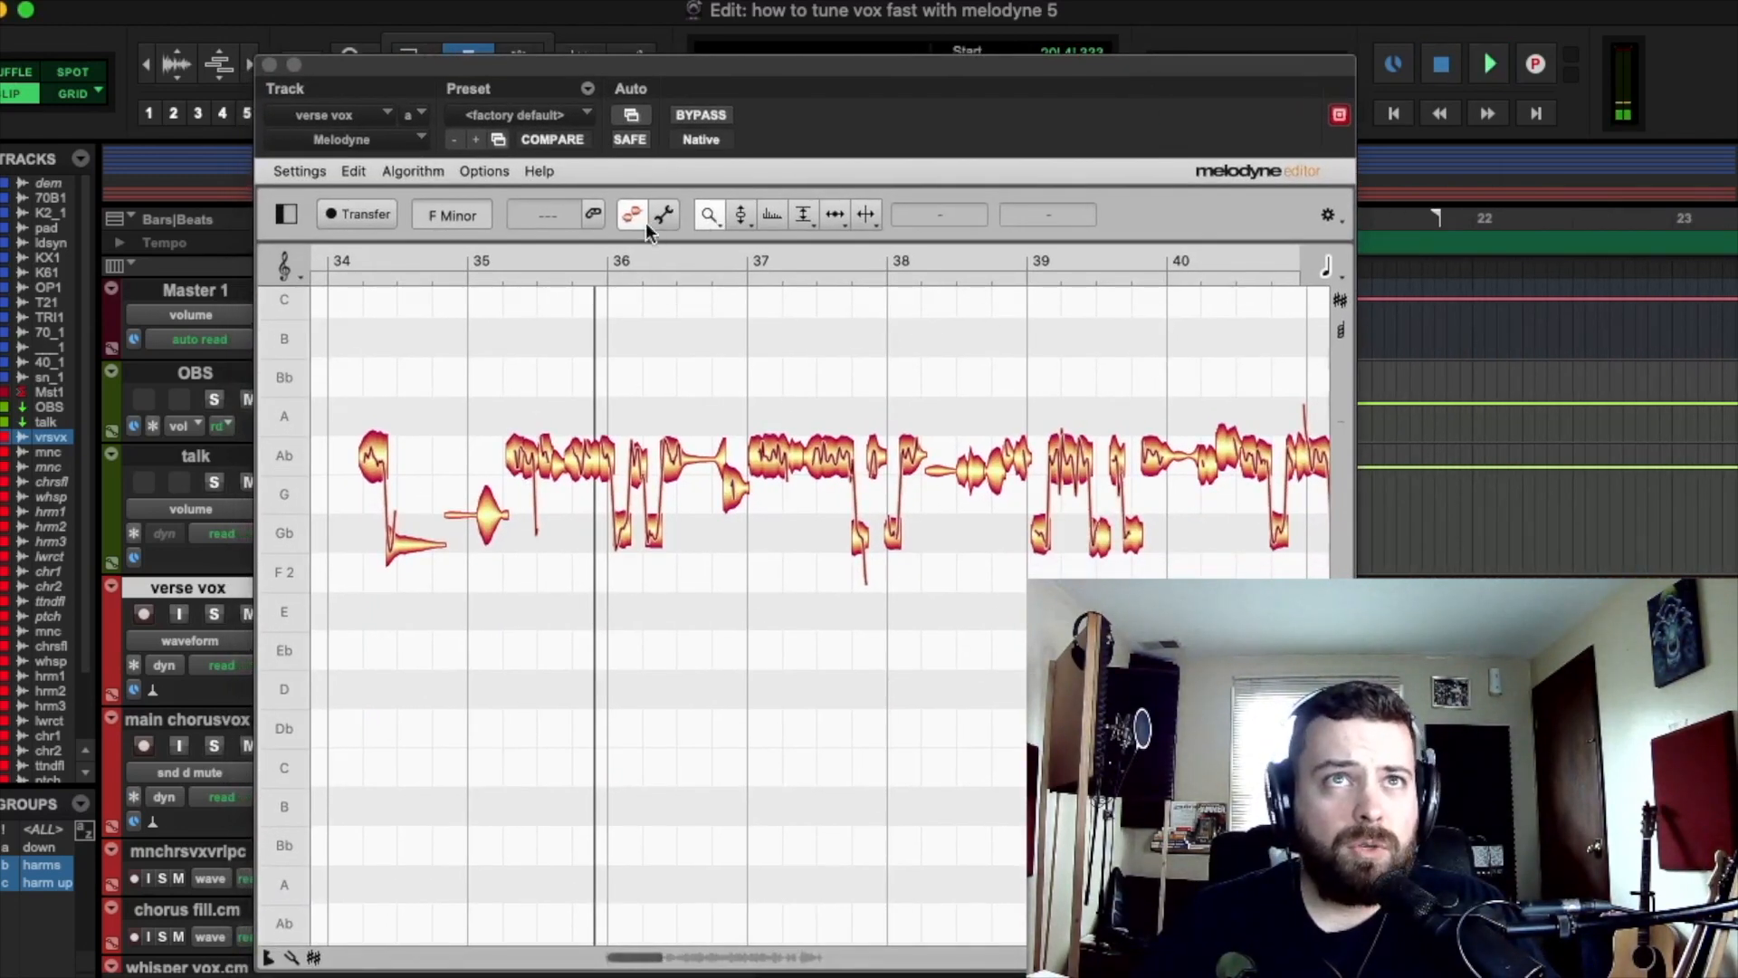
Step: Zoom in on the vocal notes around bars 35 to 37 and audition them
left_click(708, 219)
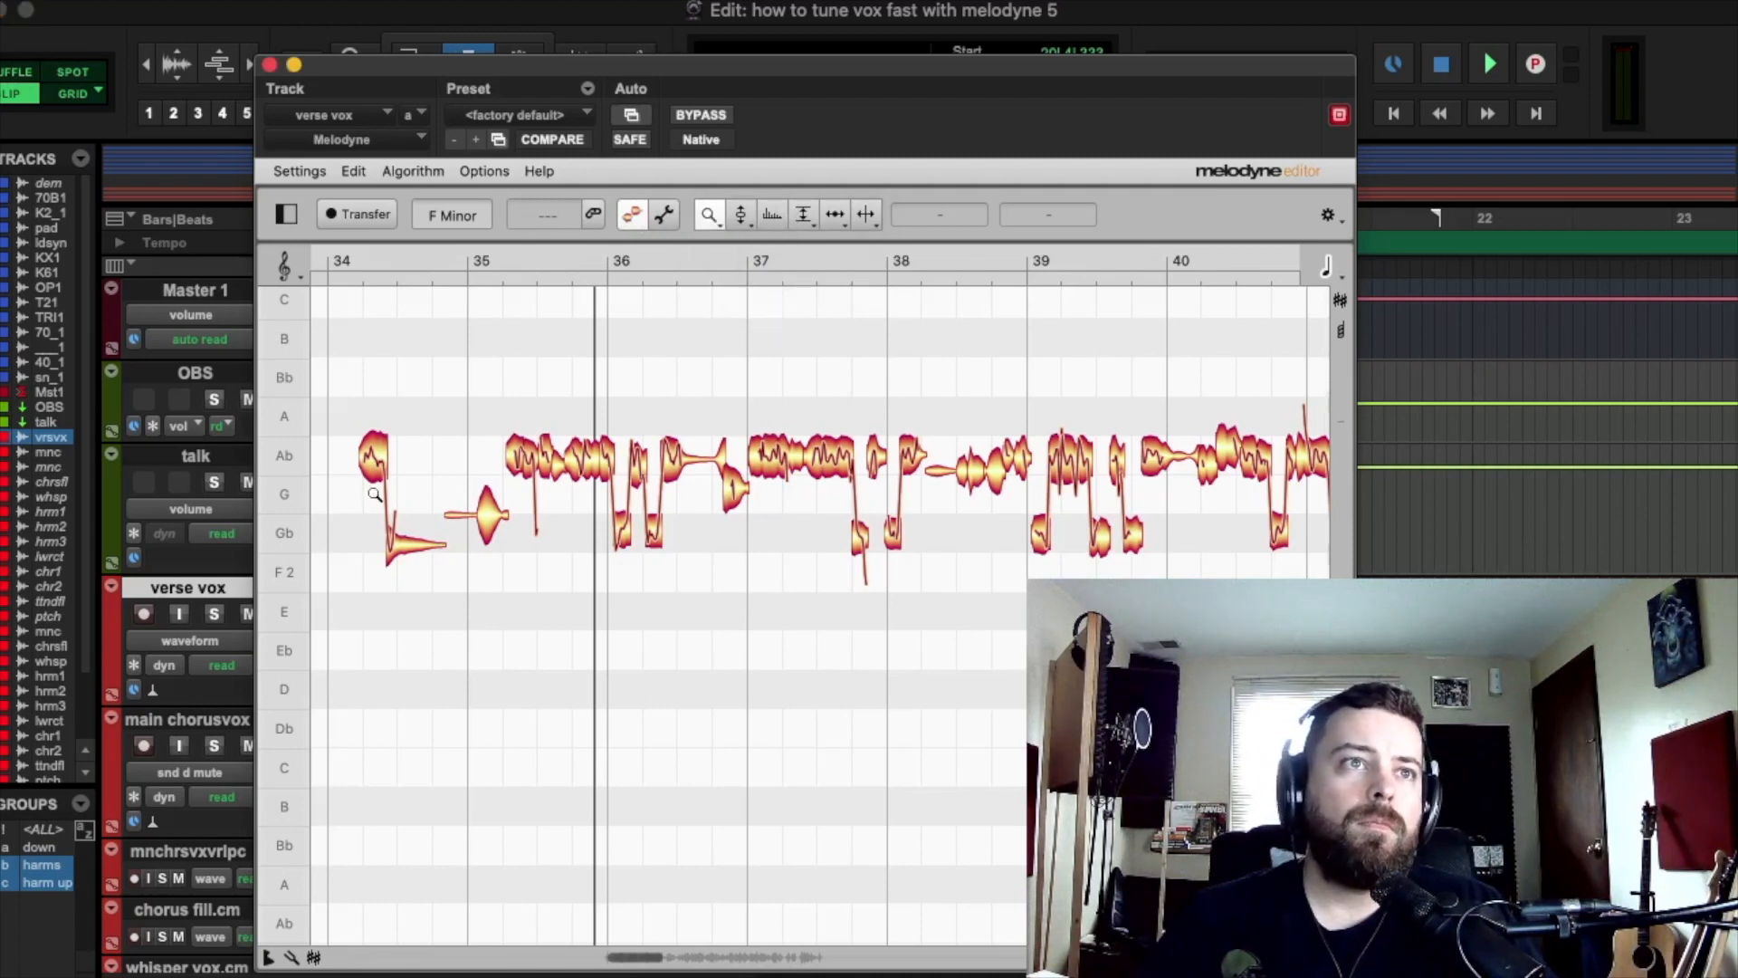
left_click_drag(405, 503, 574, 633)
key("space")
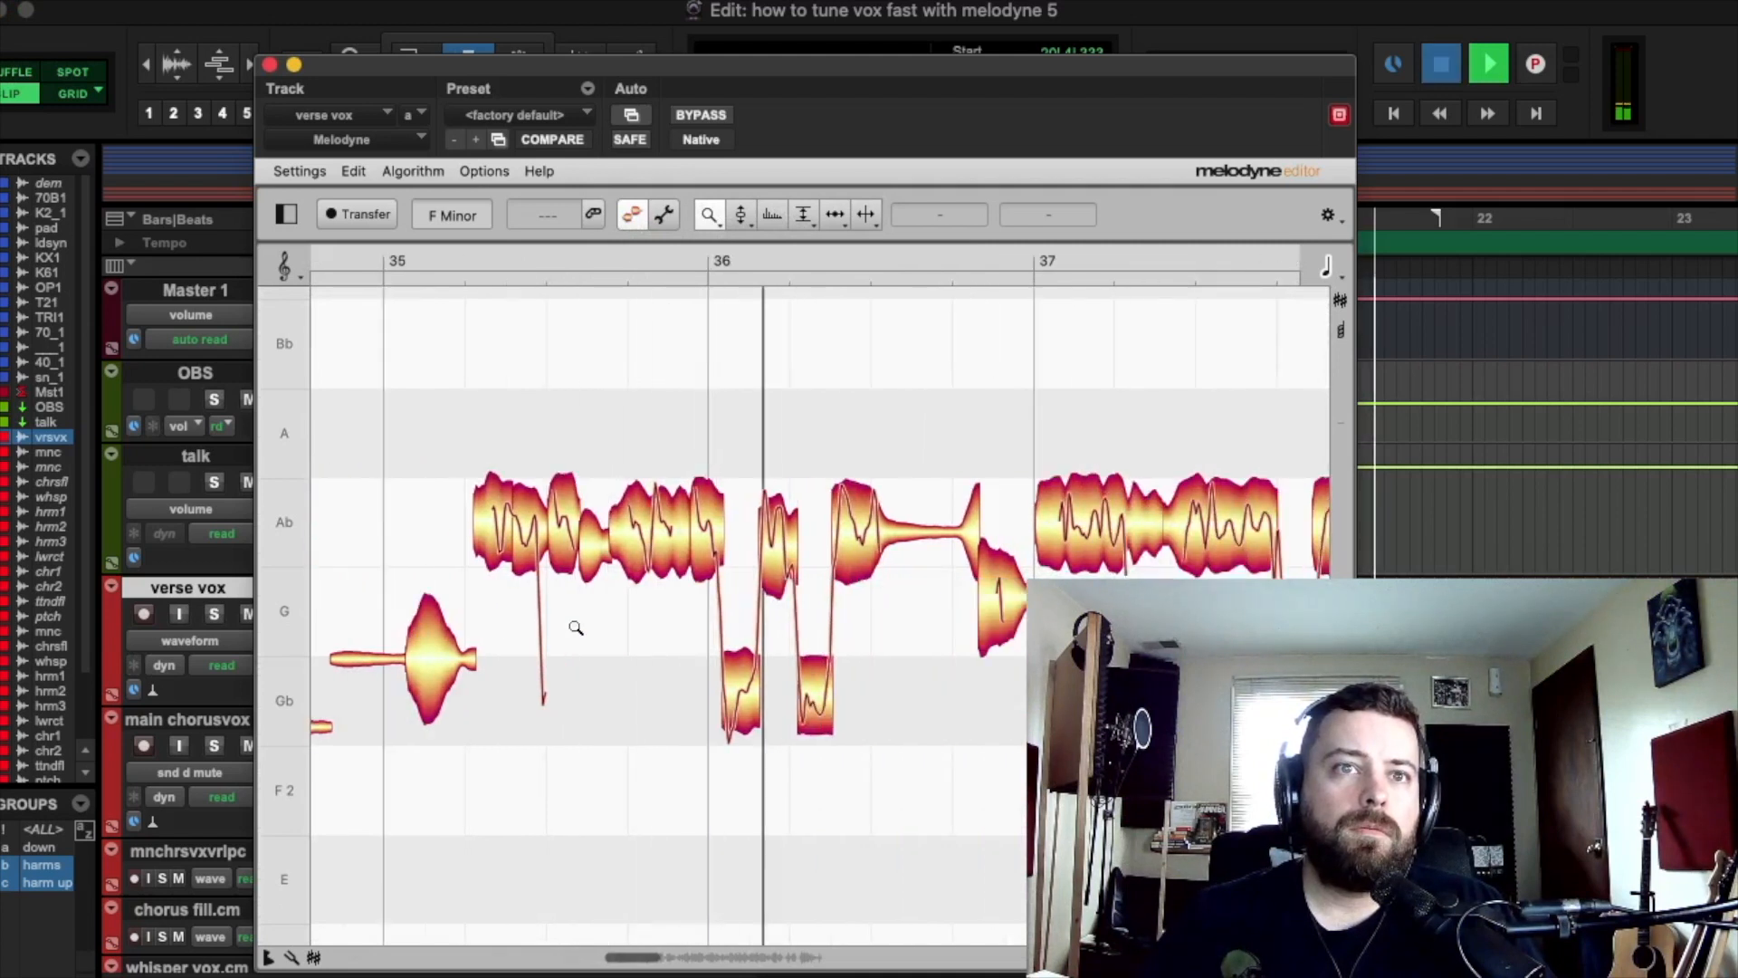
key("space")
Step: Uncover the timeline and play the verse from 20|4|333 to identify the song's key
left_click_drag(384, 62, 586, 67)
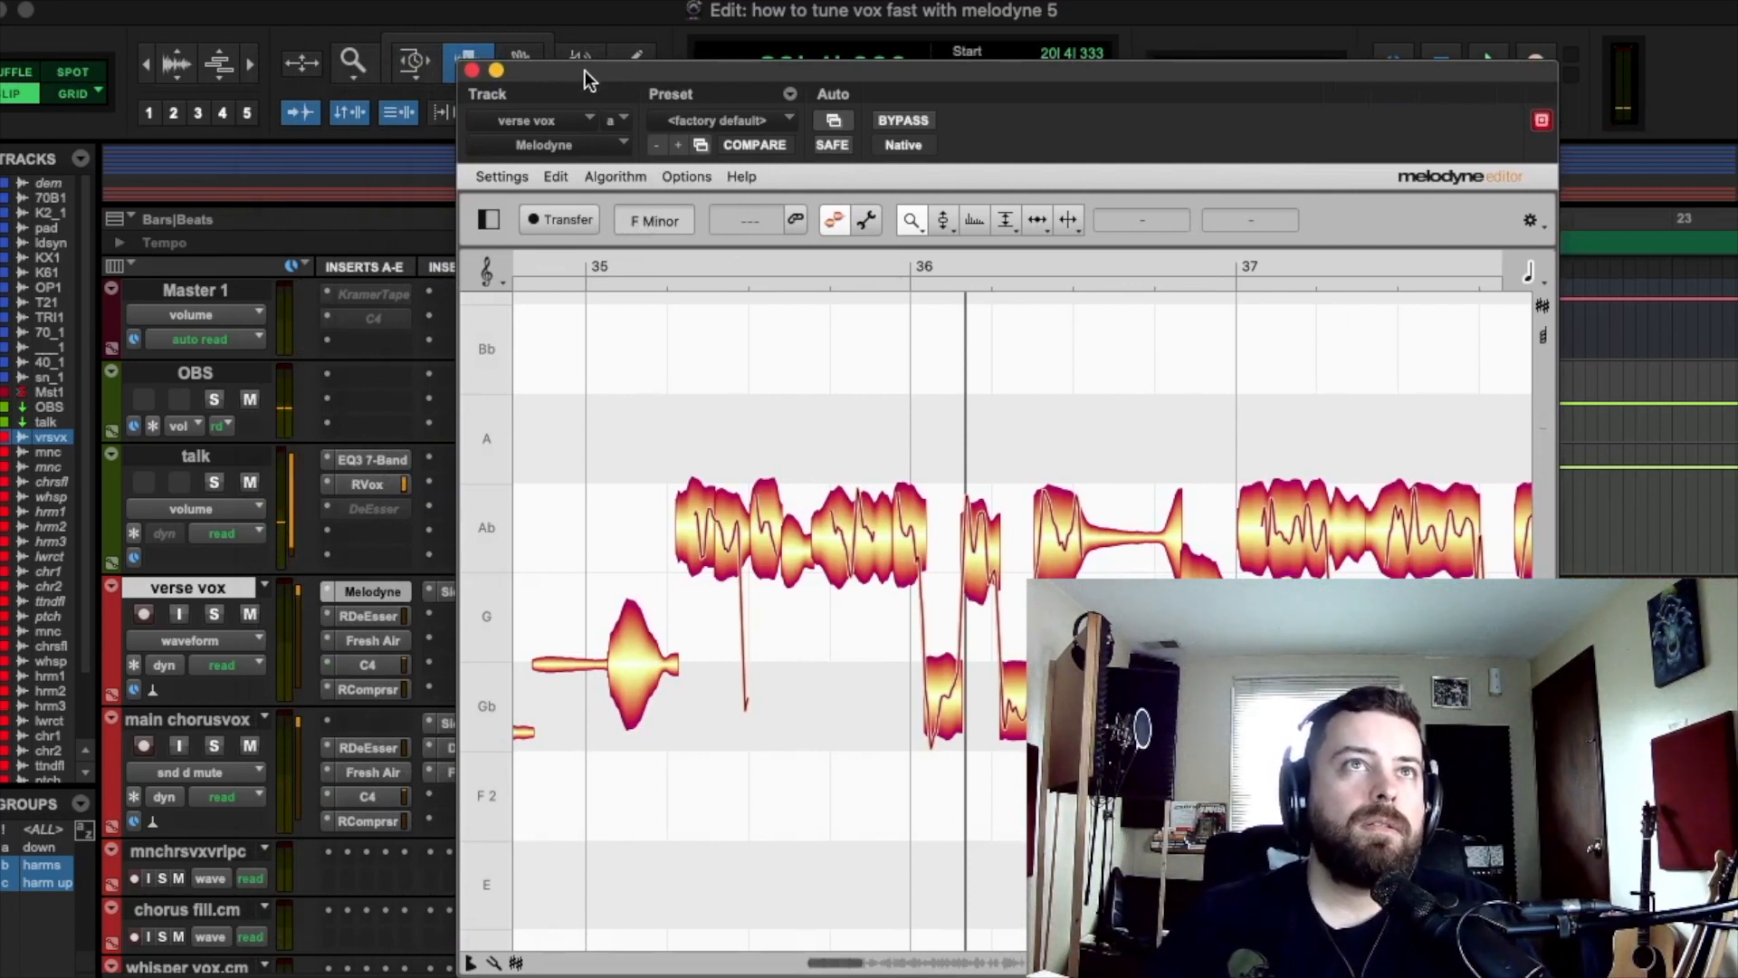
left_click_drag(585, 70, 609, 507)
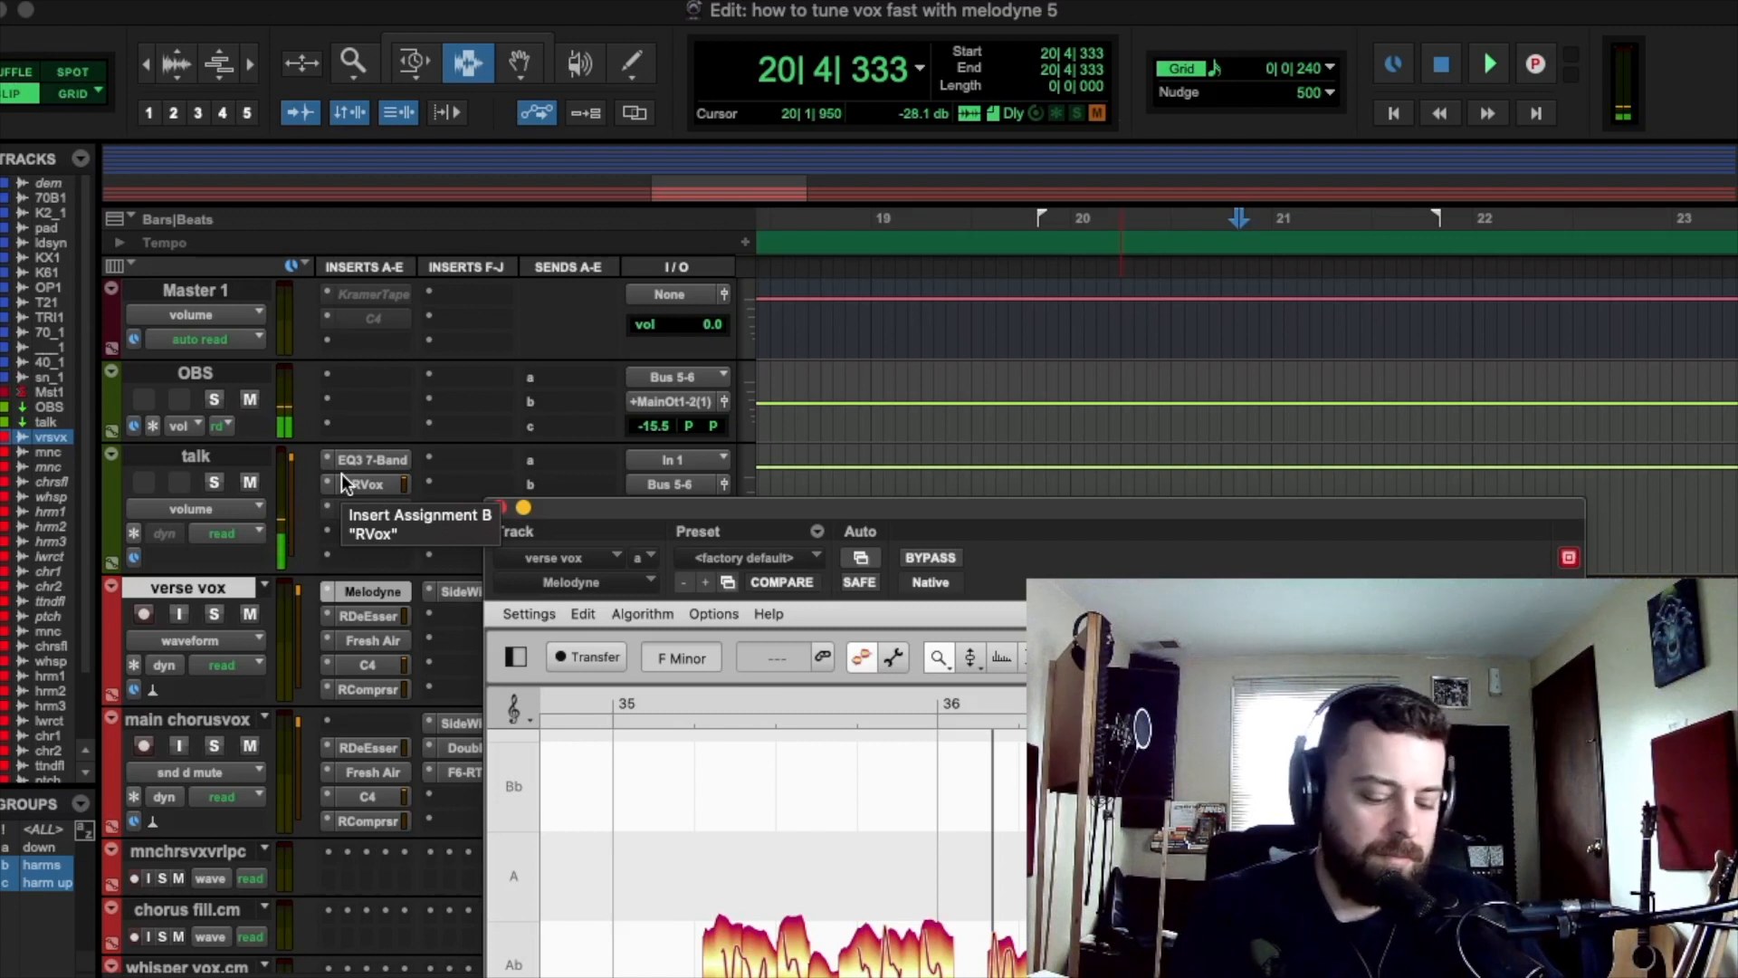
key("space")
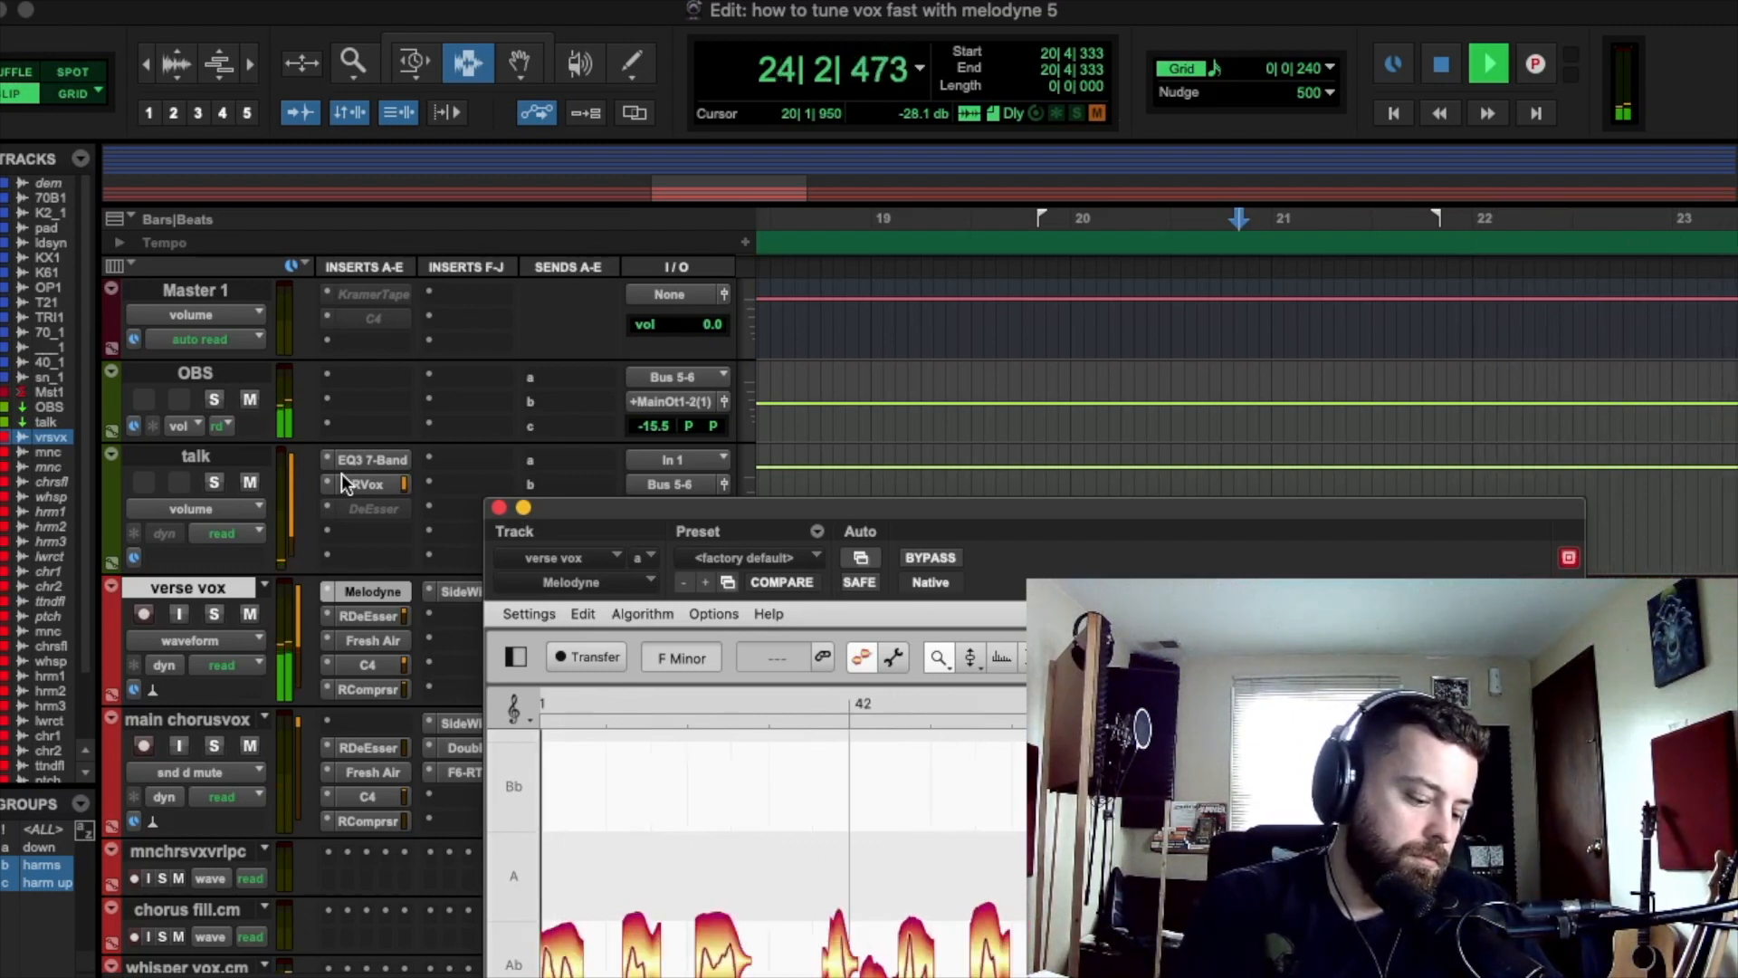
key("space")
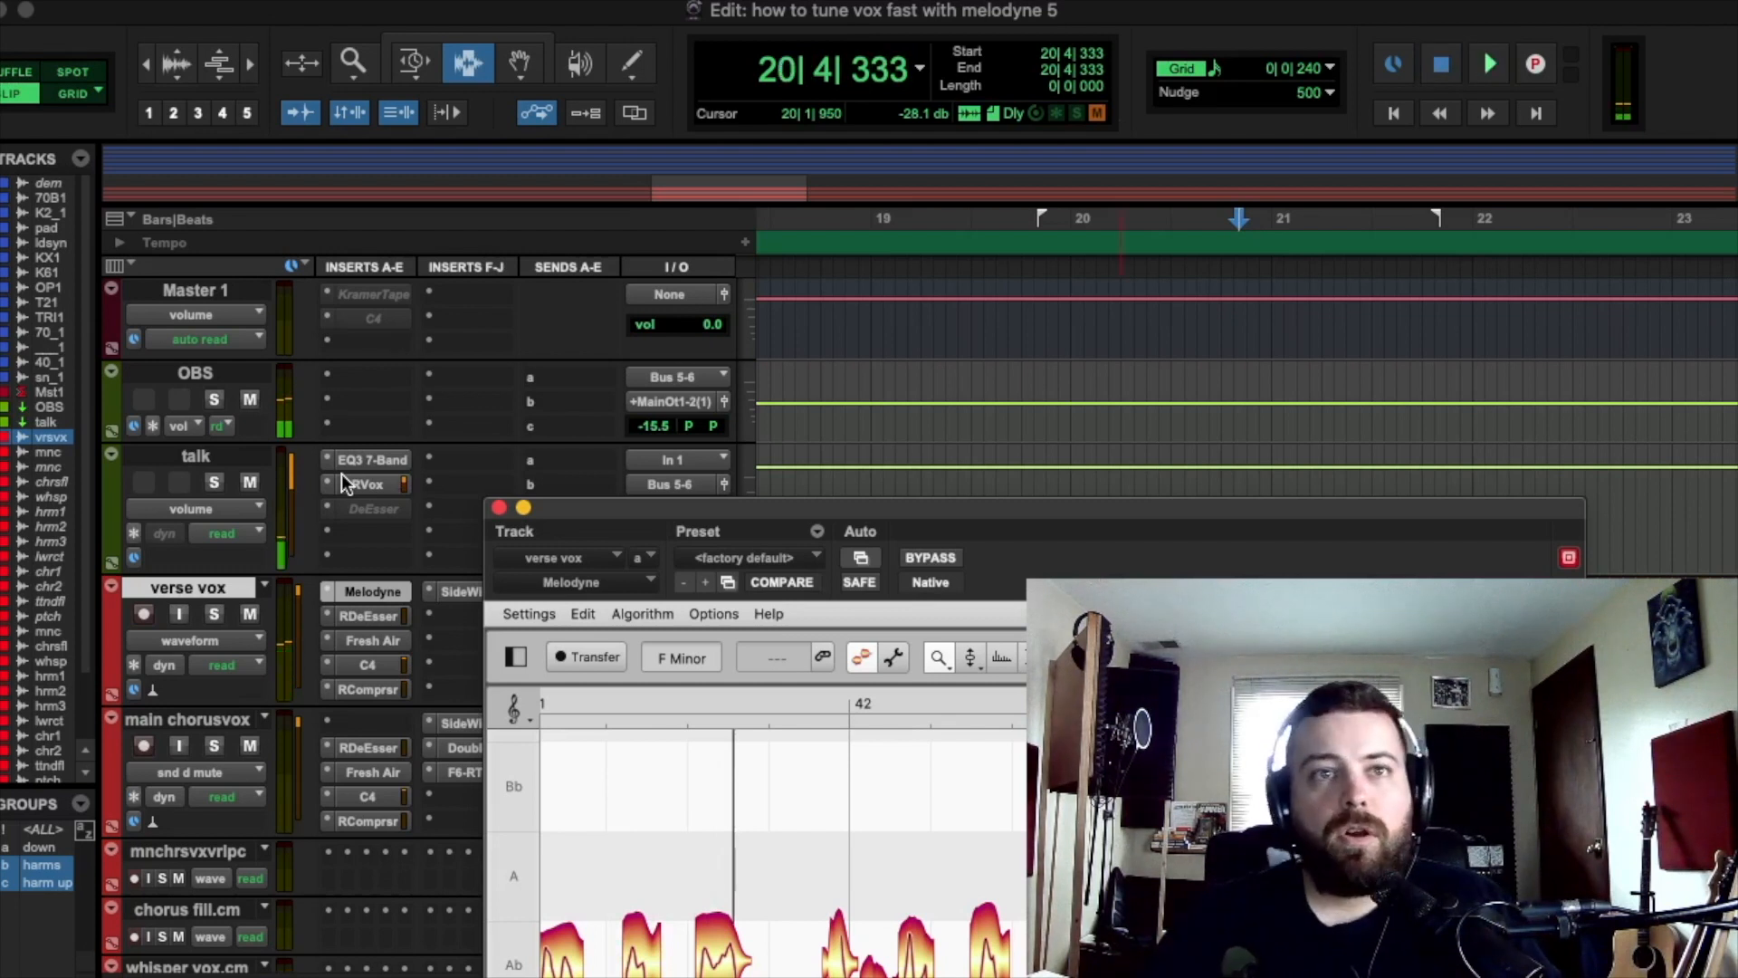
Step: Set Melodyne's key to C# minor and bring its editor back into full view
left_click(684, 657)
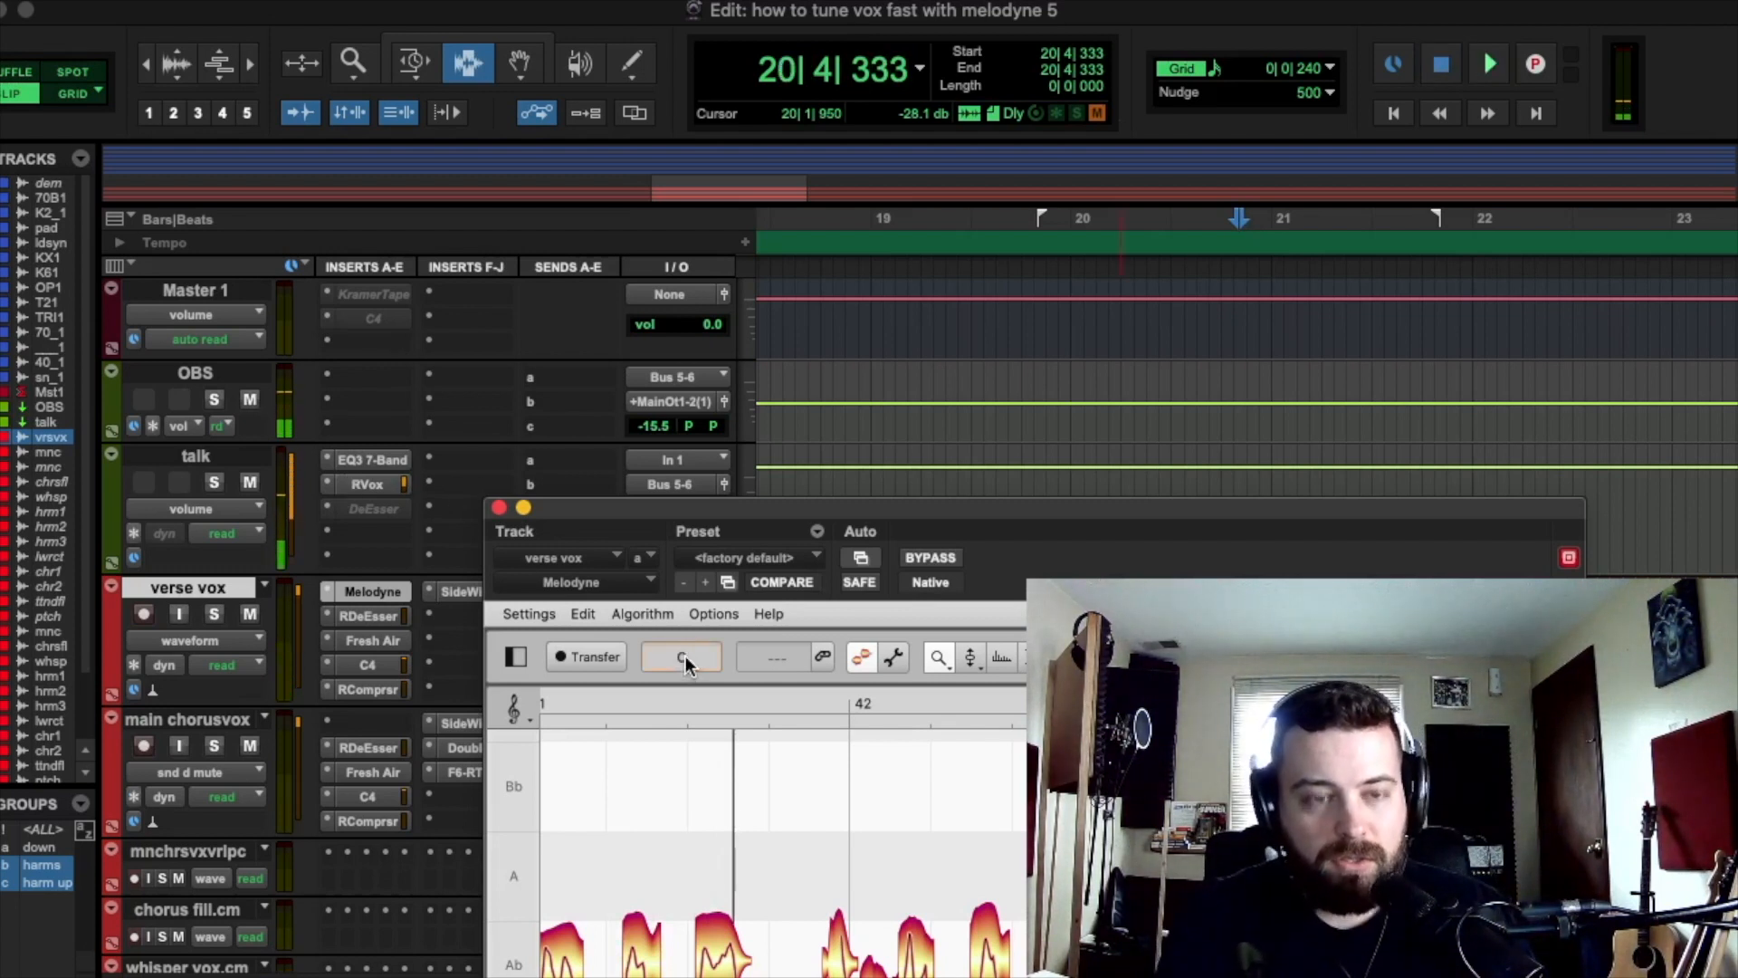
type("C#m")
key("Return")
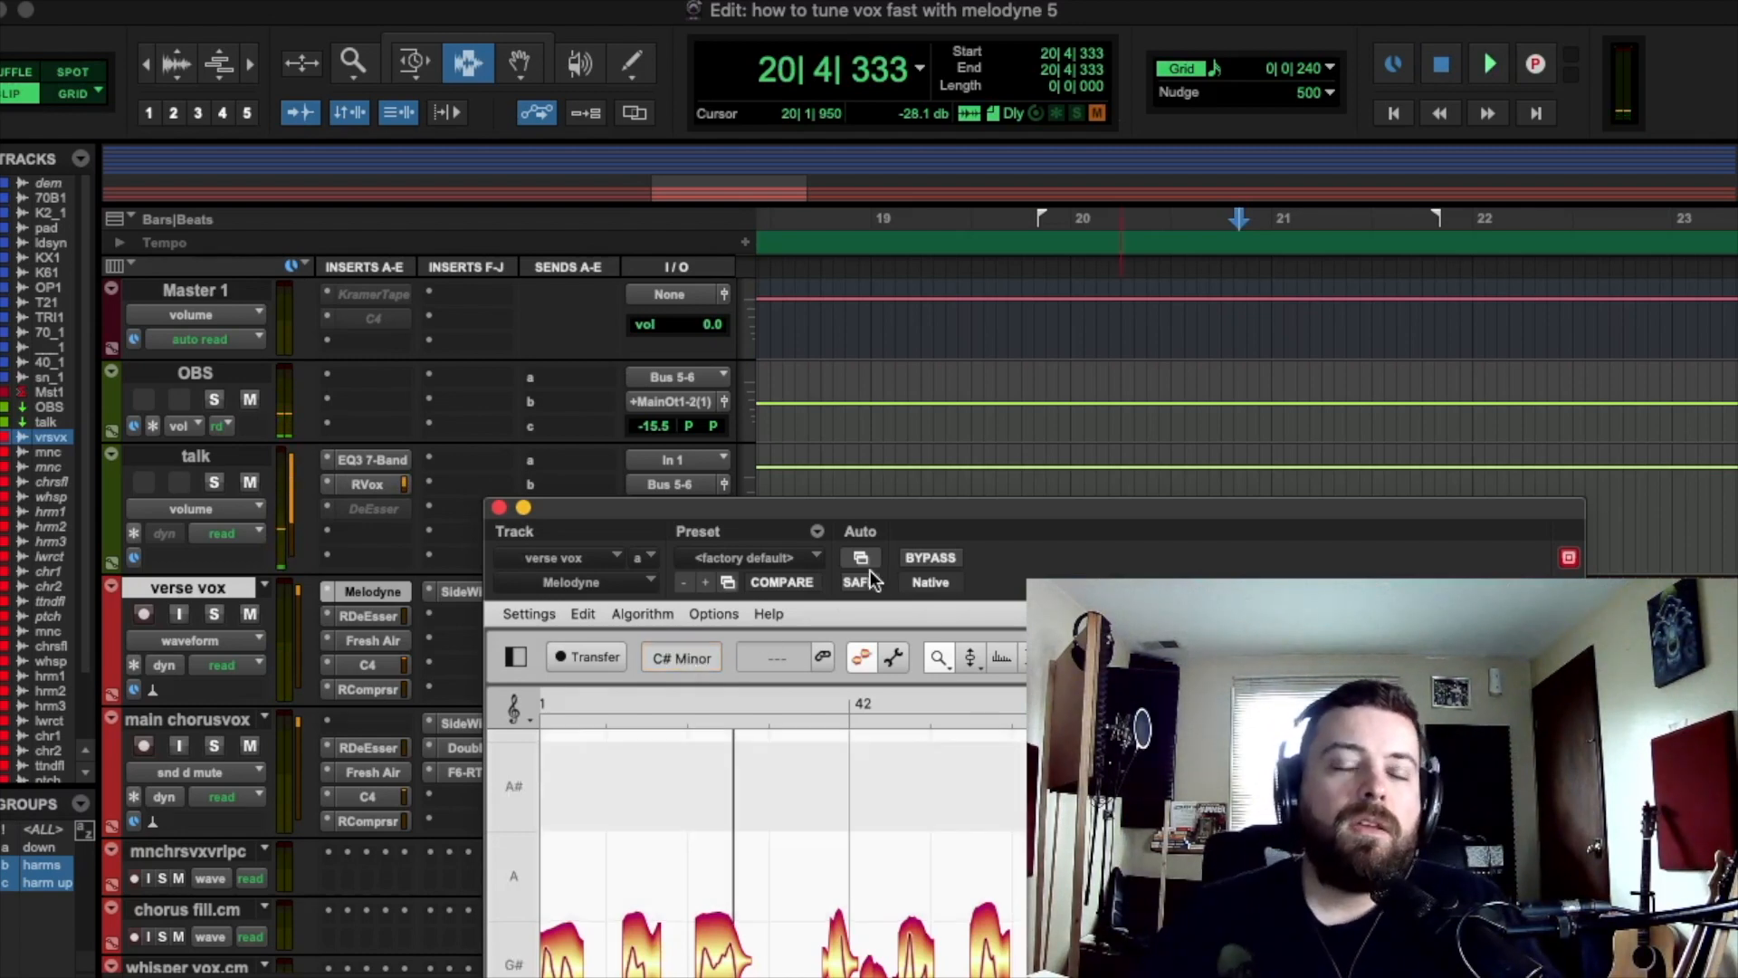
left_click_drag(905, 509, 786, 85)
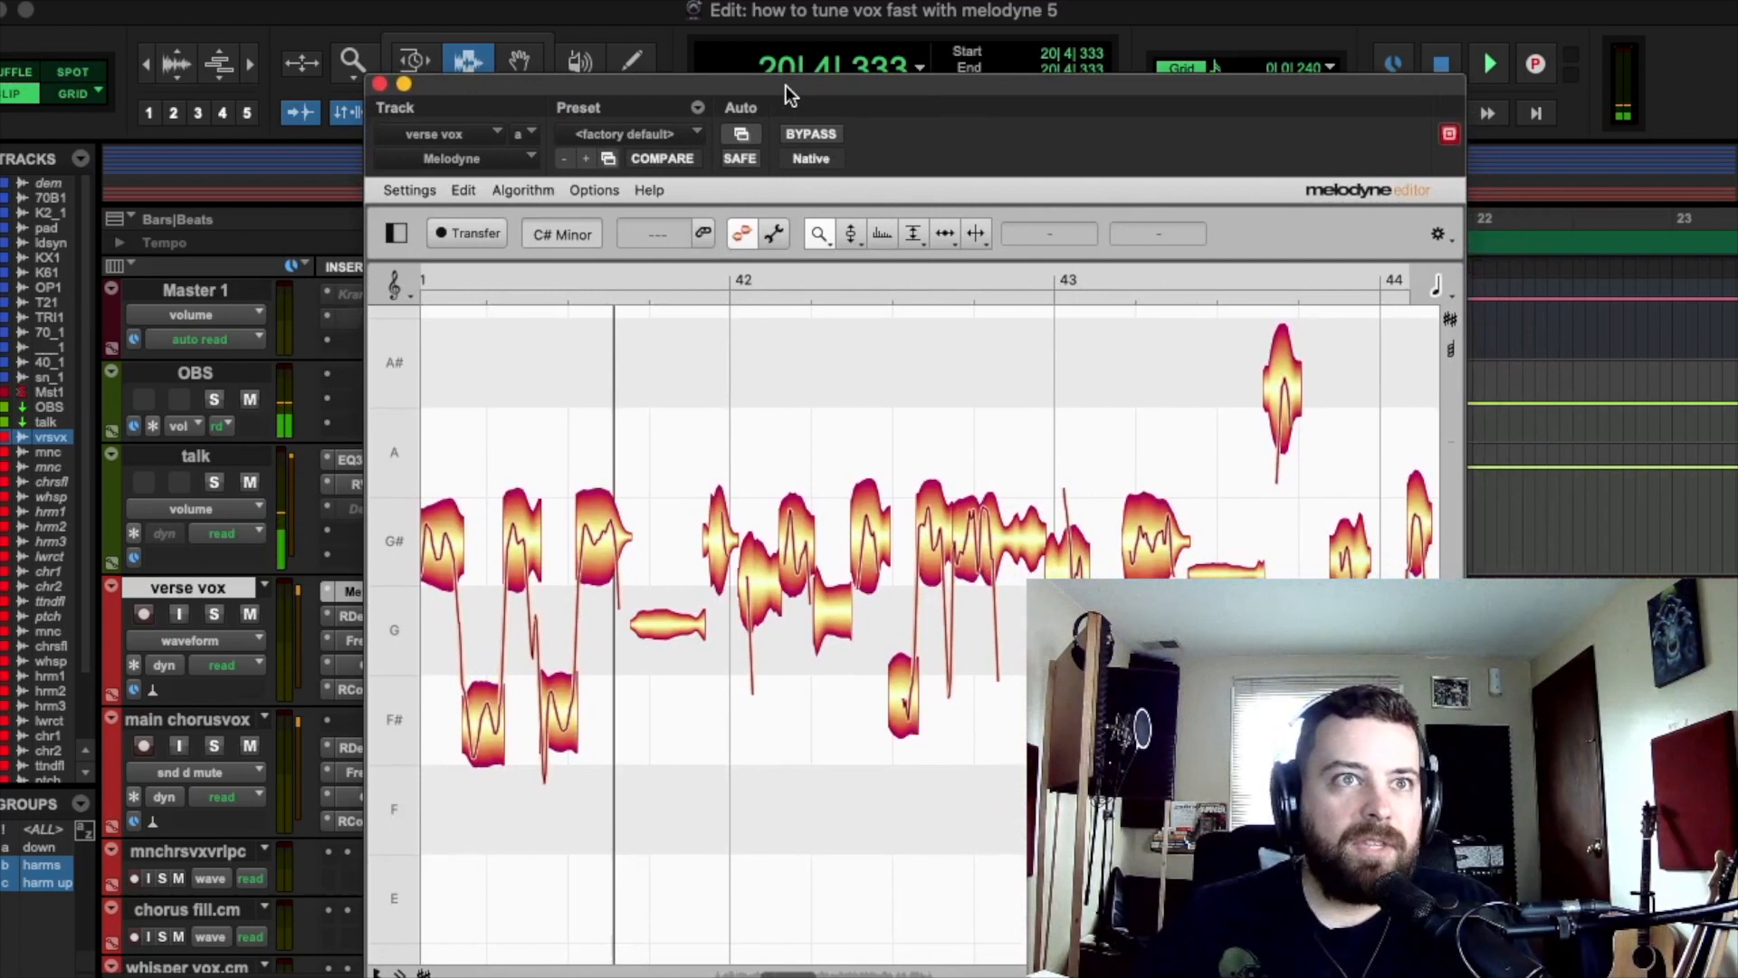
Step: Activate the Pitch tool in Melodyne and audition the verse vocal from 20|4|333
scroll(851, 426, "left", 5)
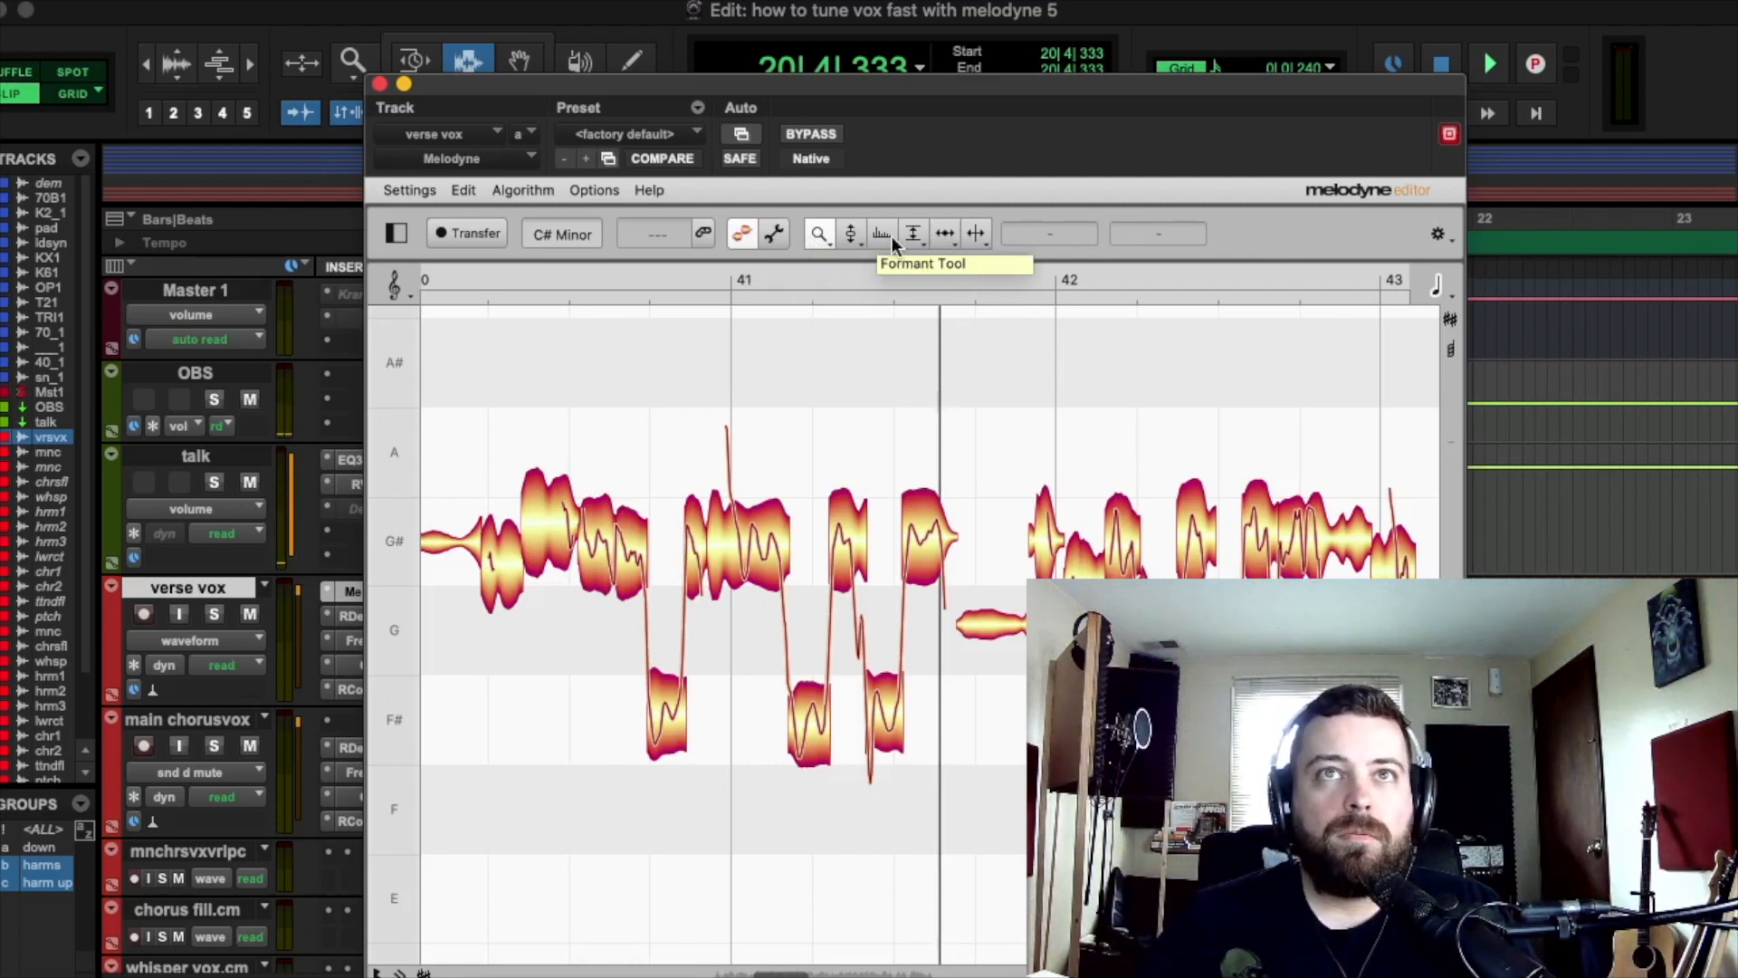
left_click(851, 234)
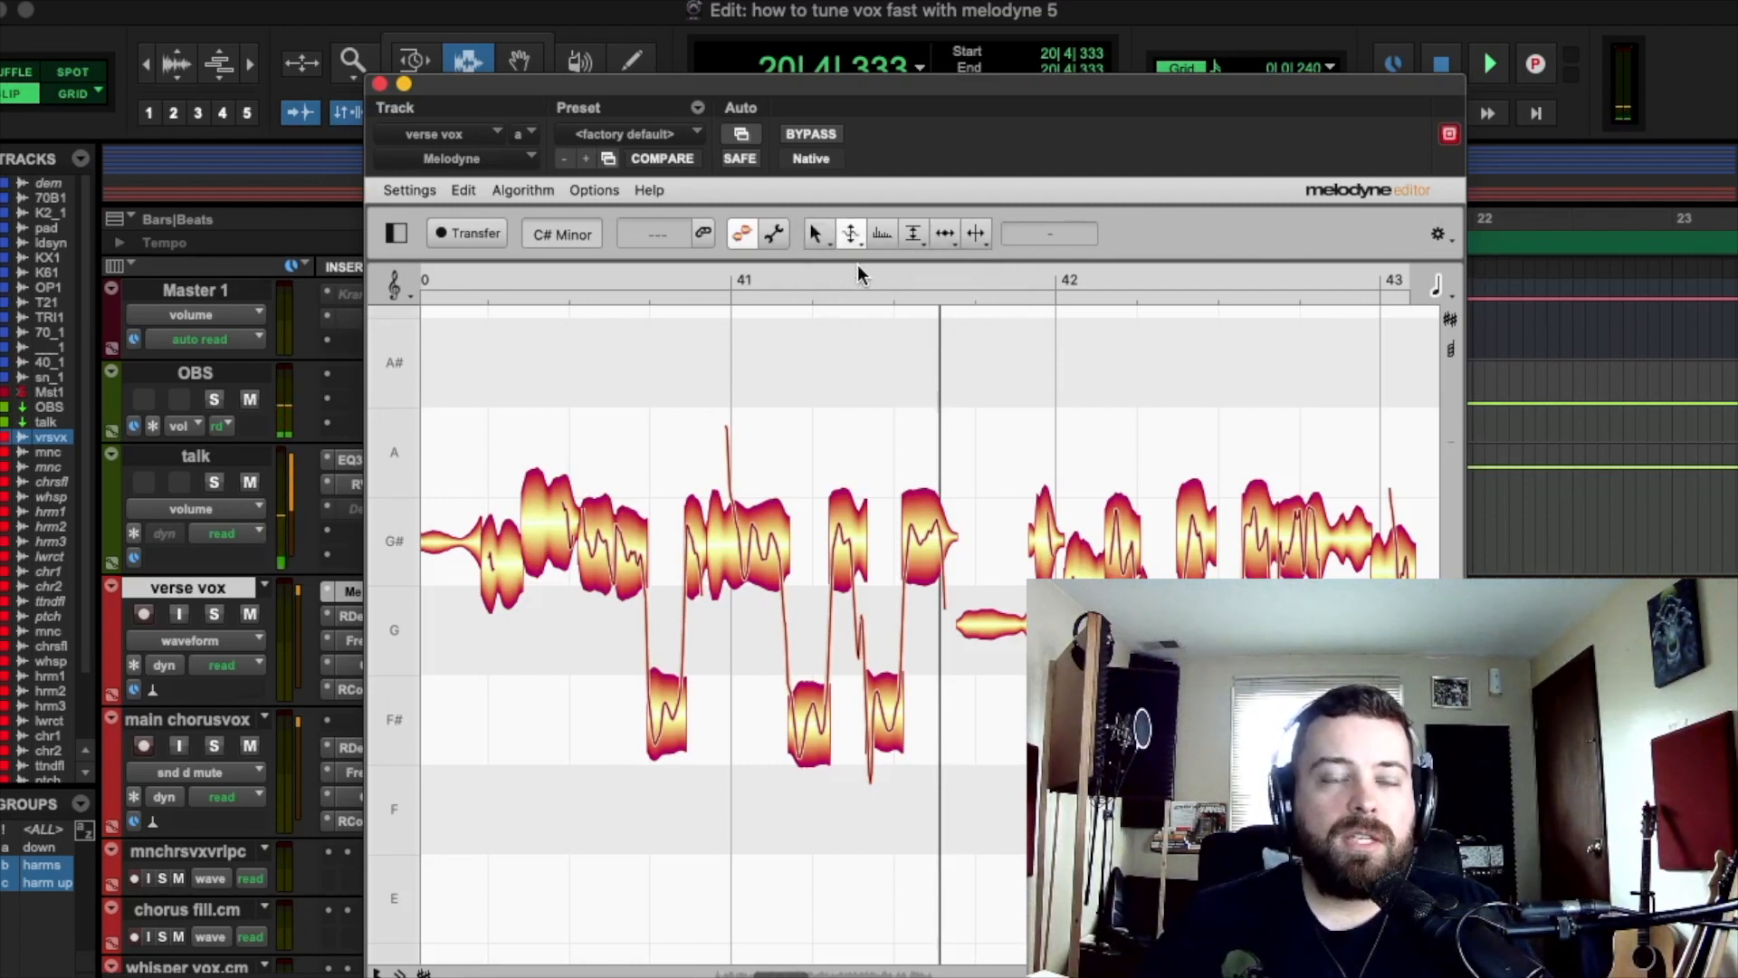
key("space")
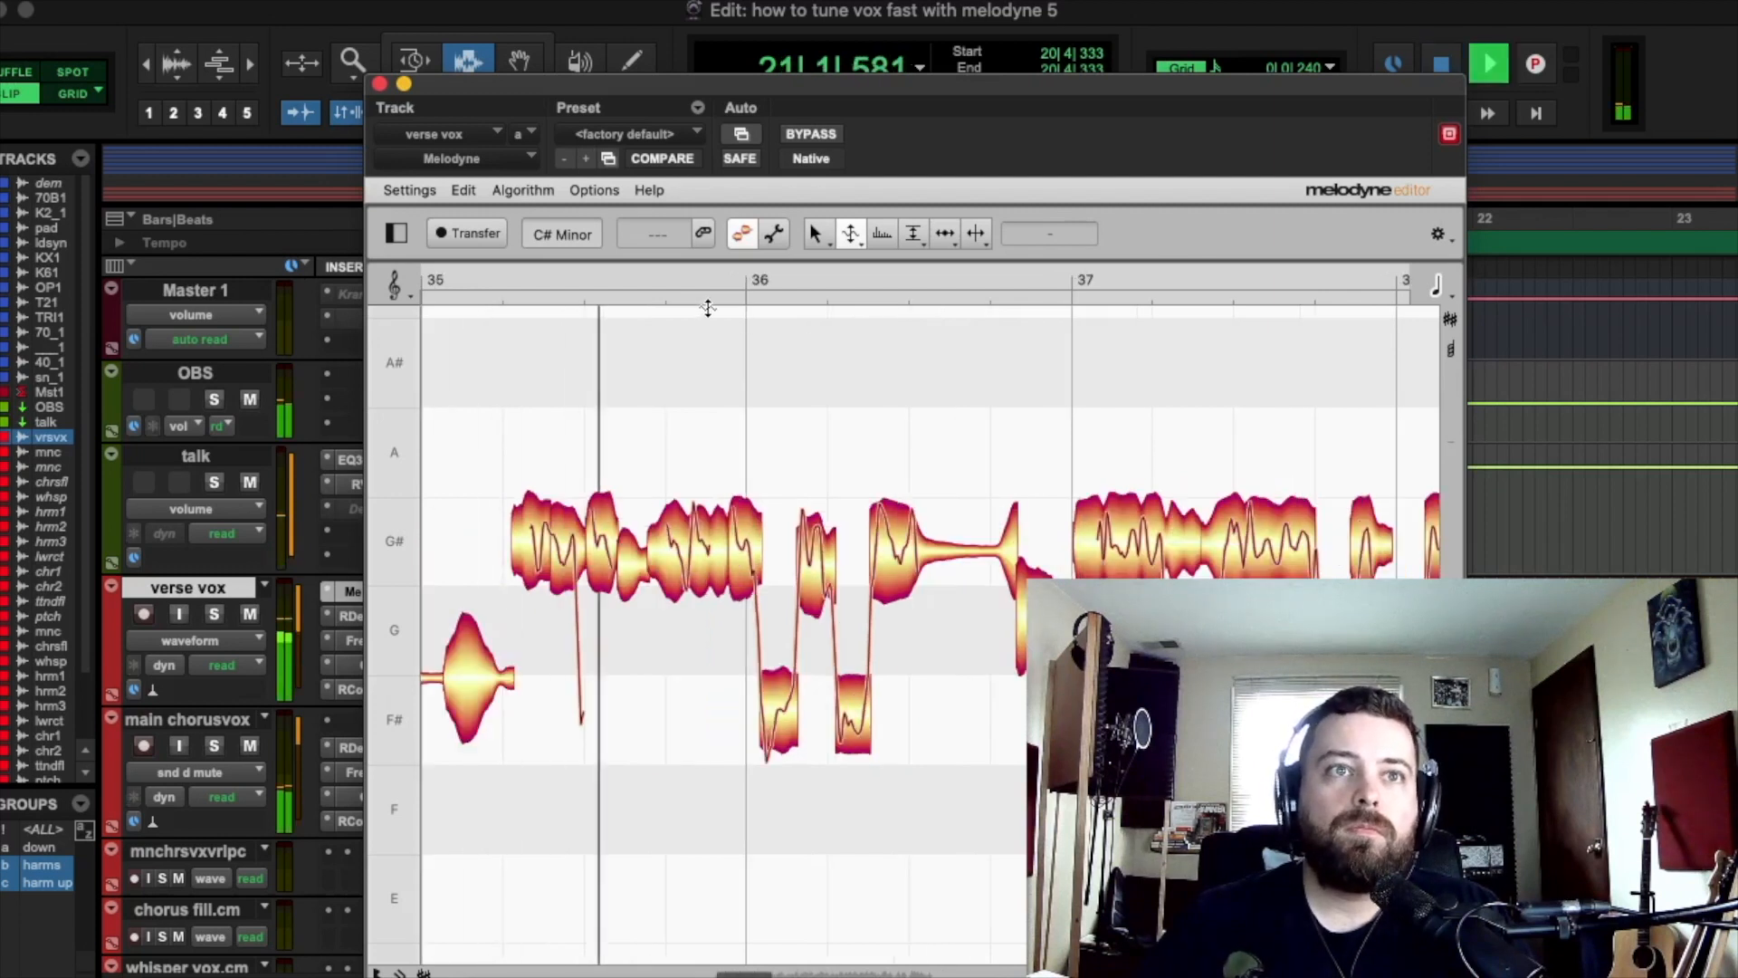
key("space")
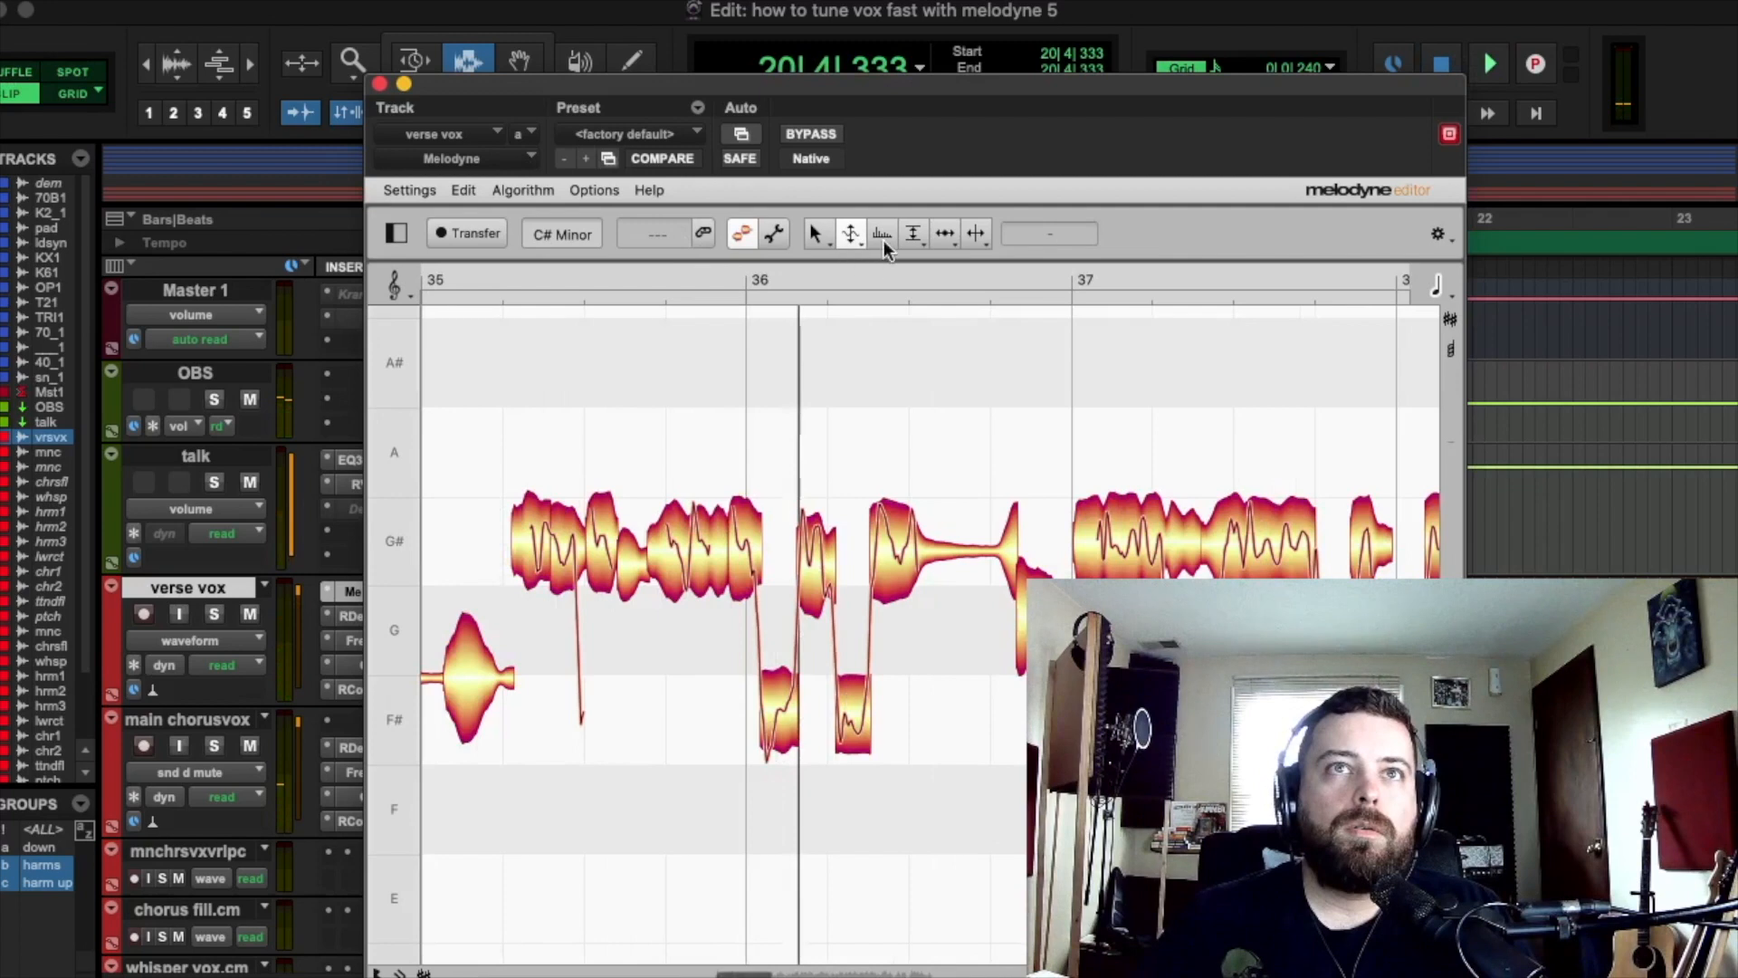
Step: Select all notes of the verse vocal and raise them together slightly with the Pitch tool
left_click_drag(820, 236, 822, 301)
left_click_drag(869, 403, 311, 415)
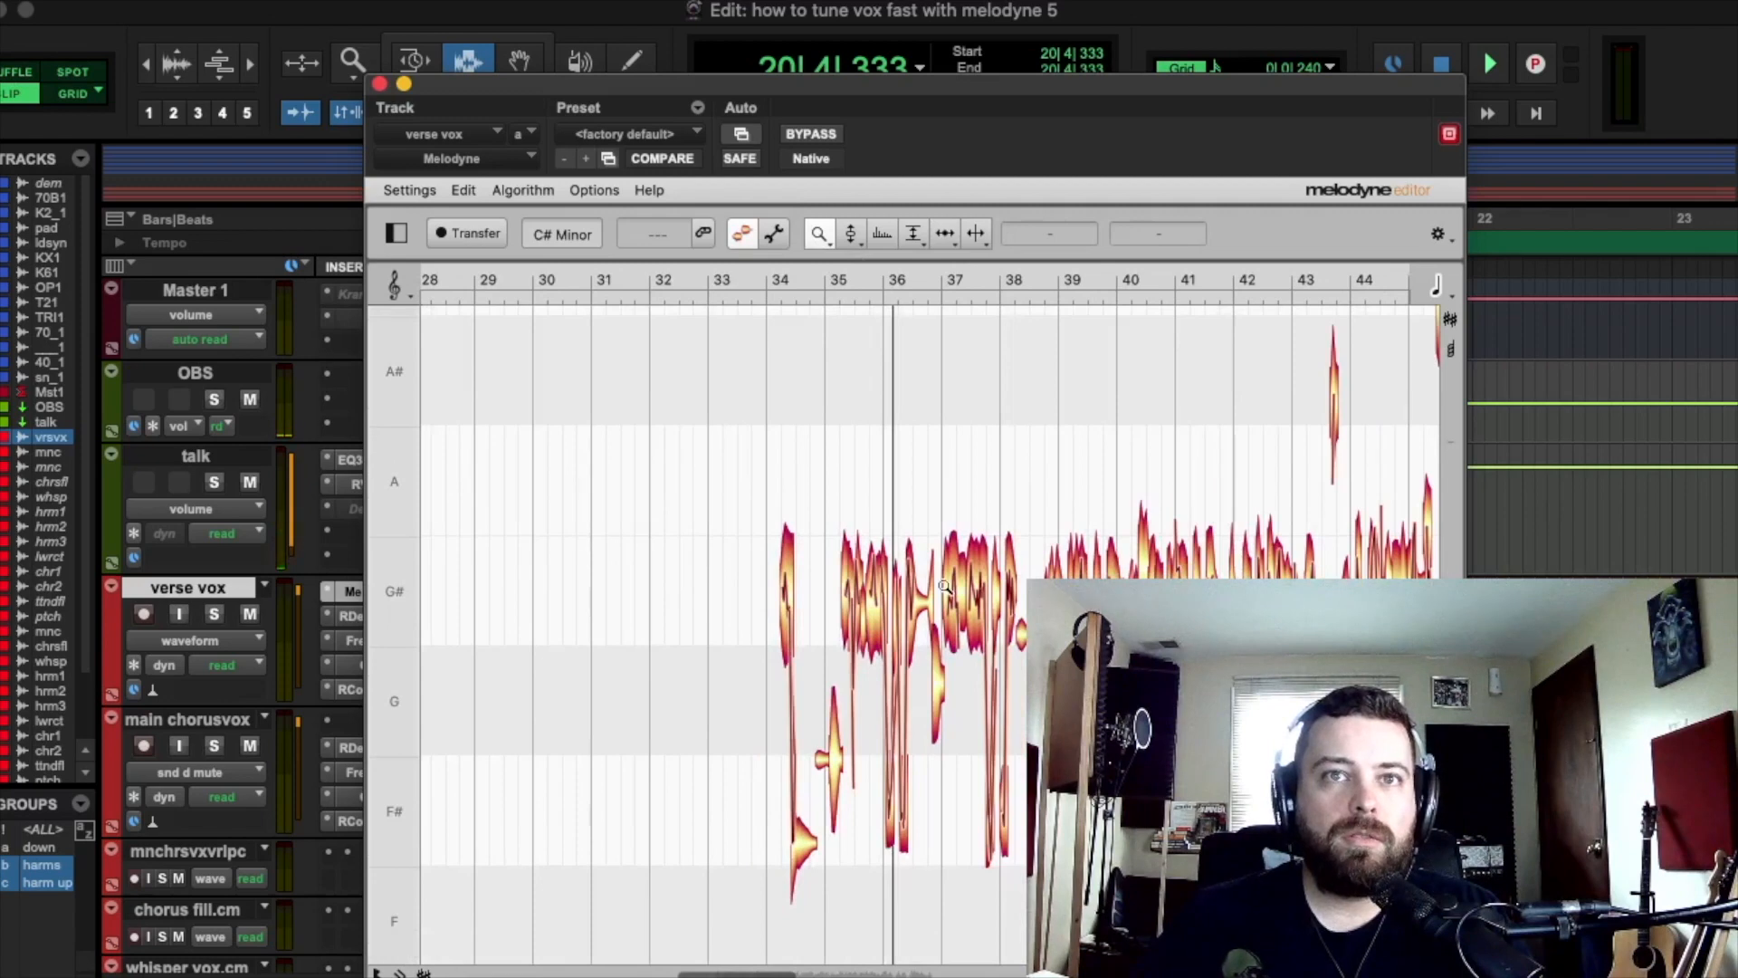
left_click_drag(1045, 514, 617, 487)
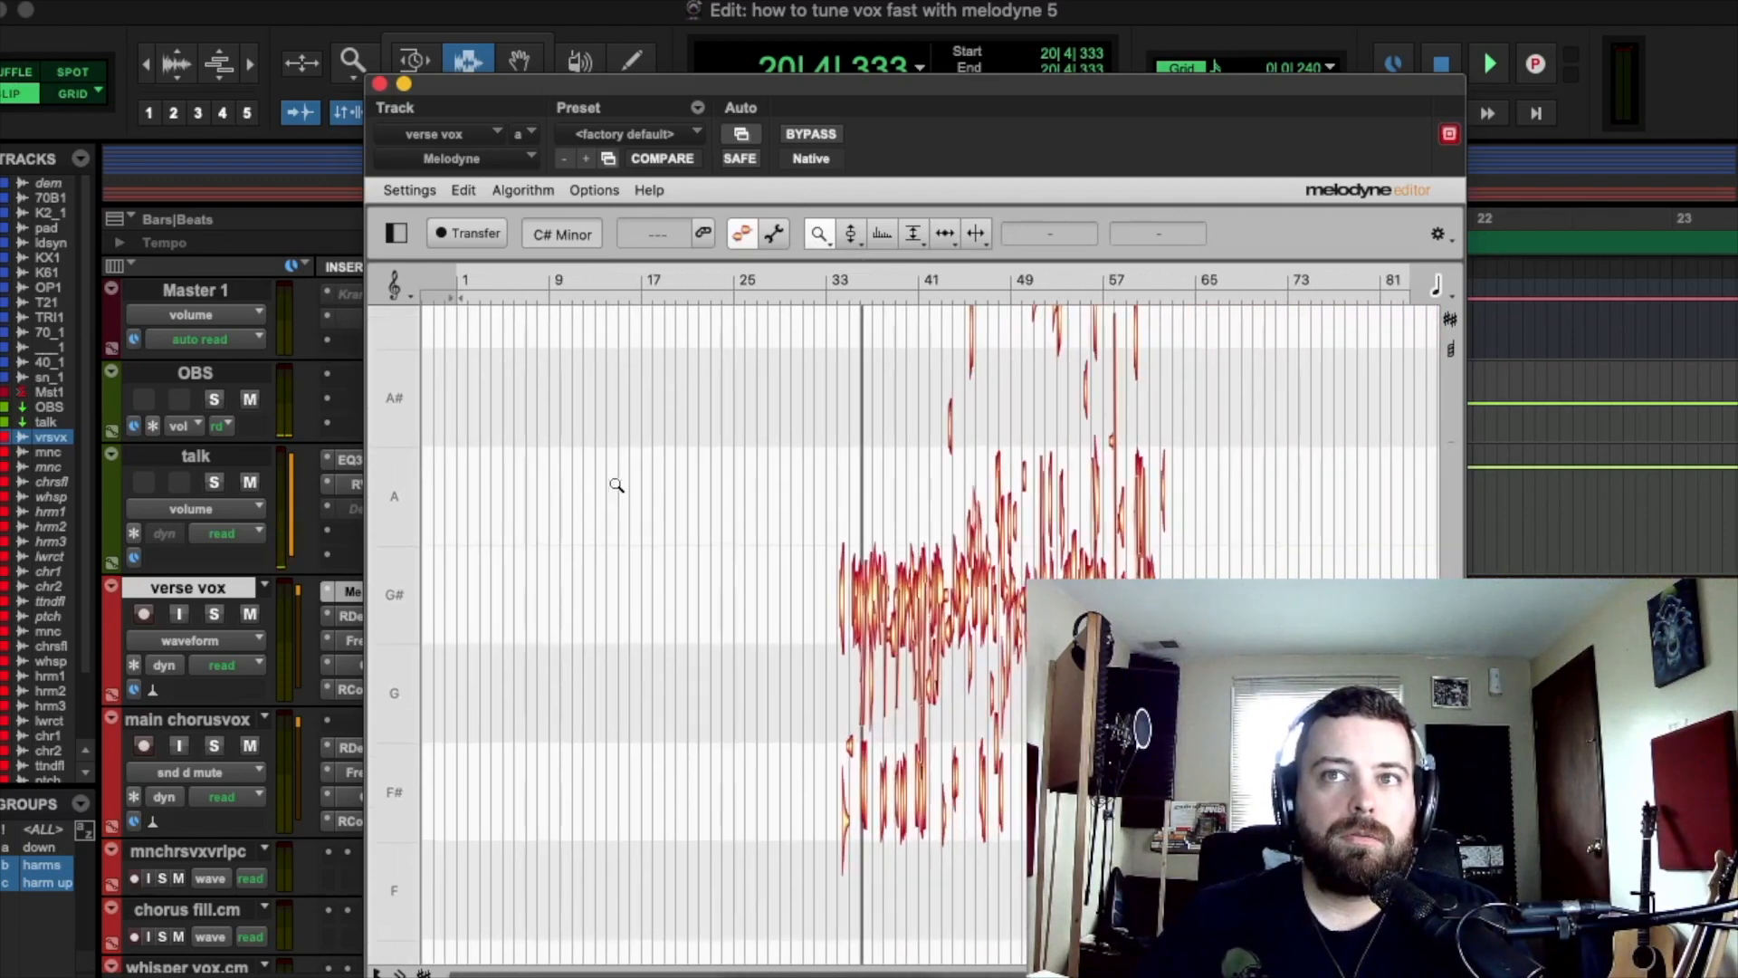
key("super+a")
left_click_drag(1270, 894, 721, 299)
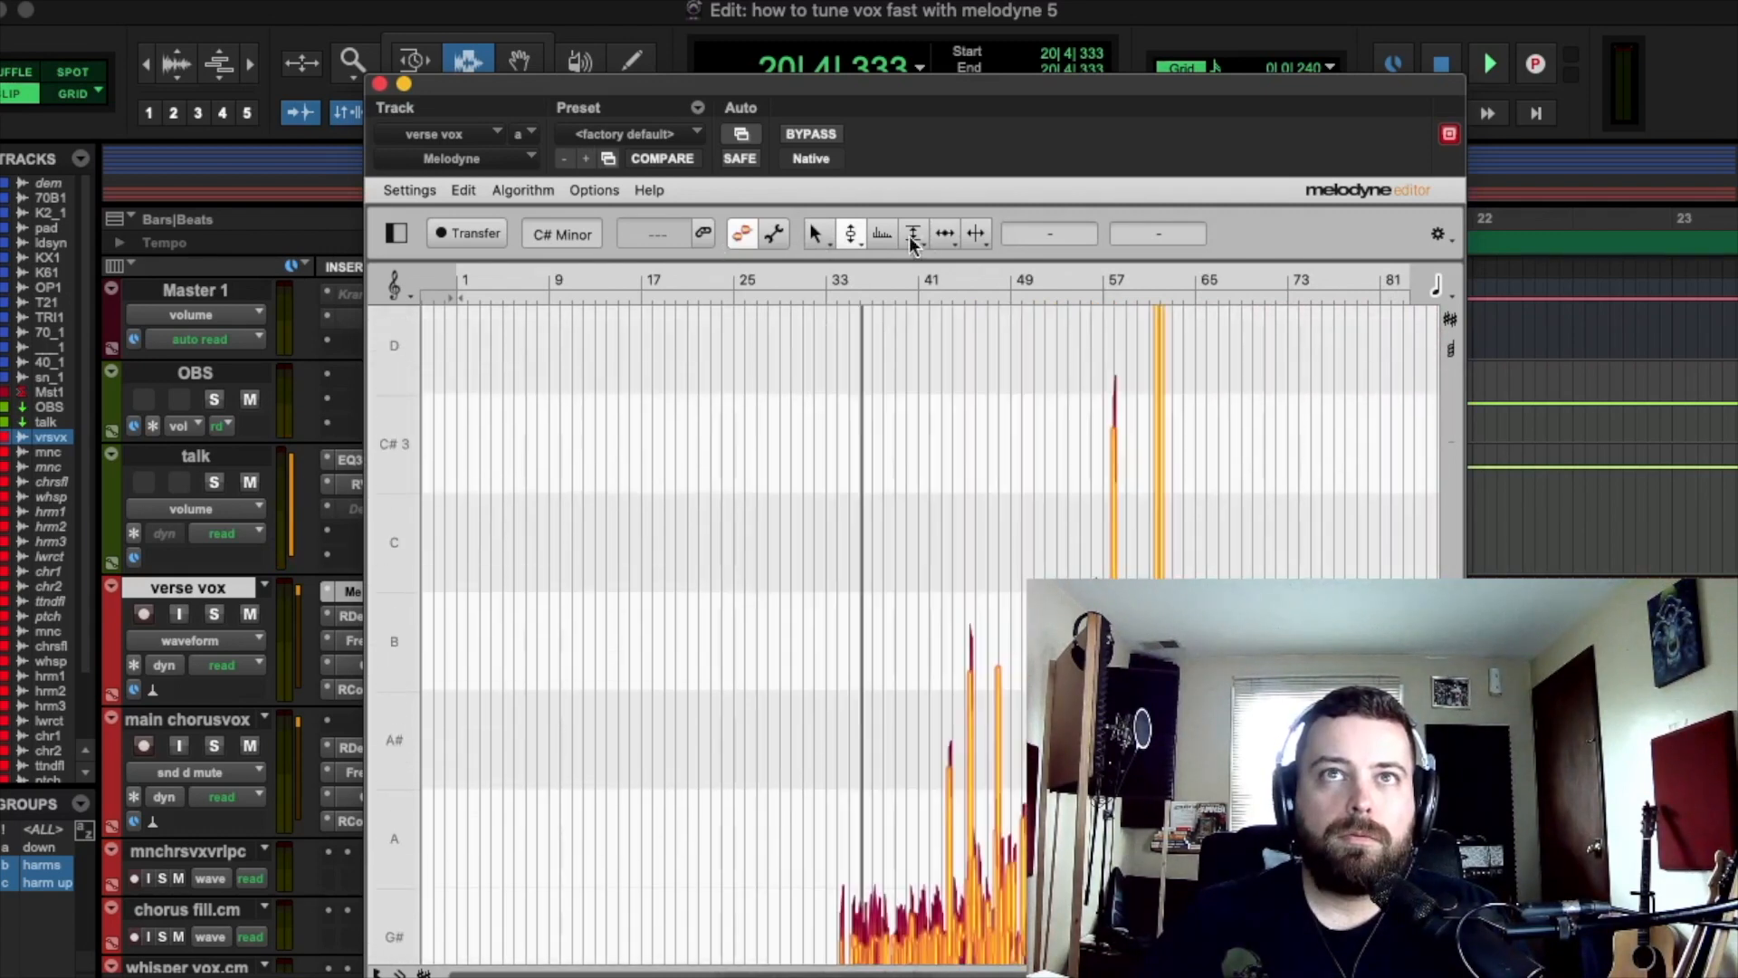
left_click_drag(814, 235, 819, 304)
scroll(913, 598, "up", 7)
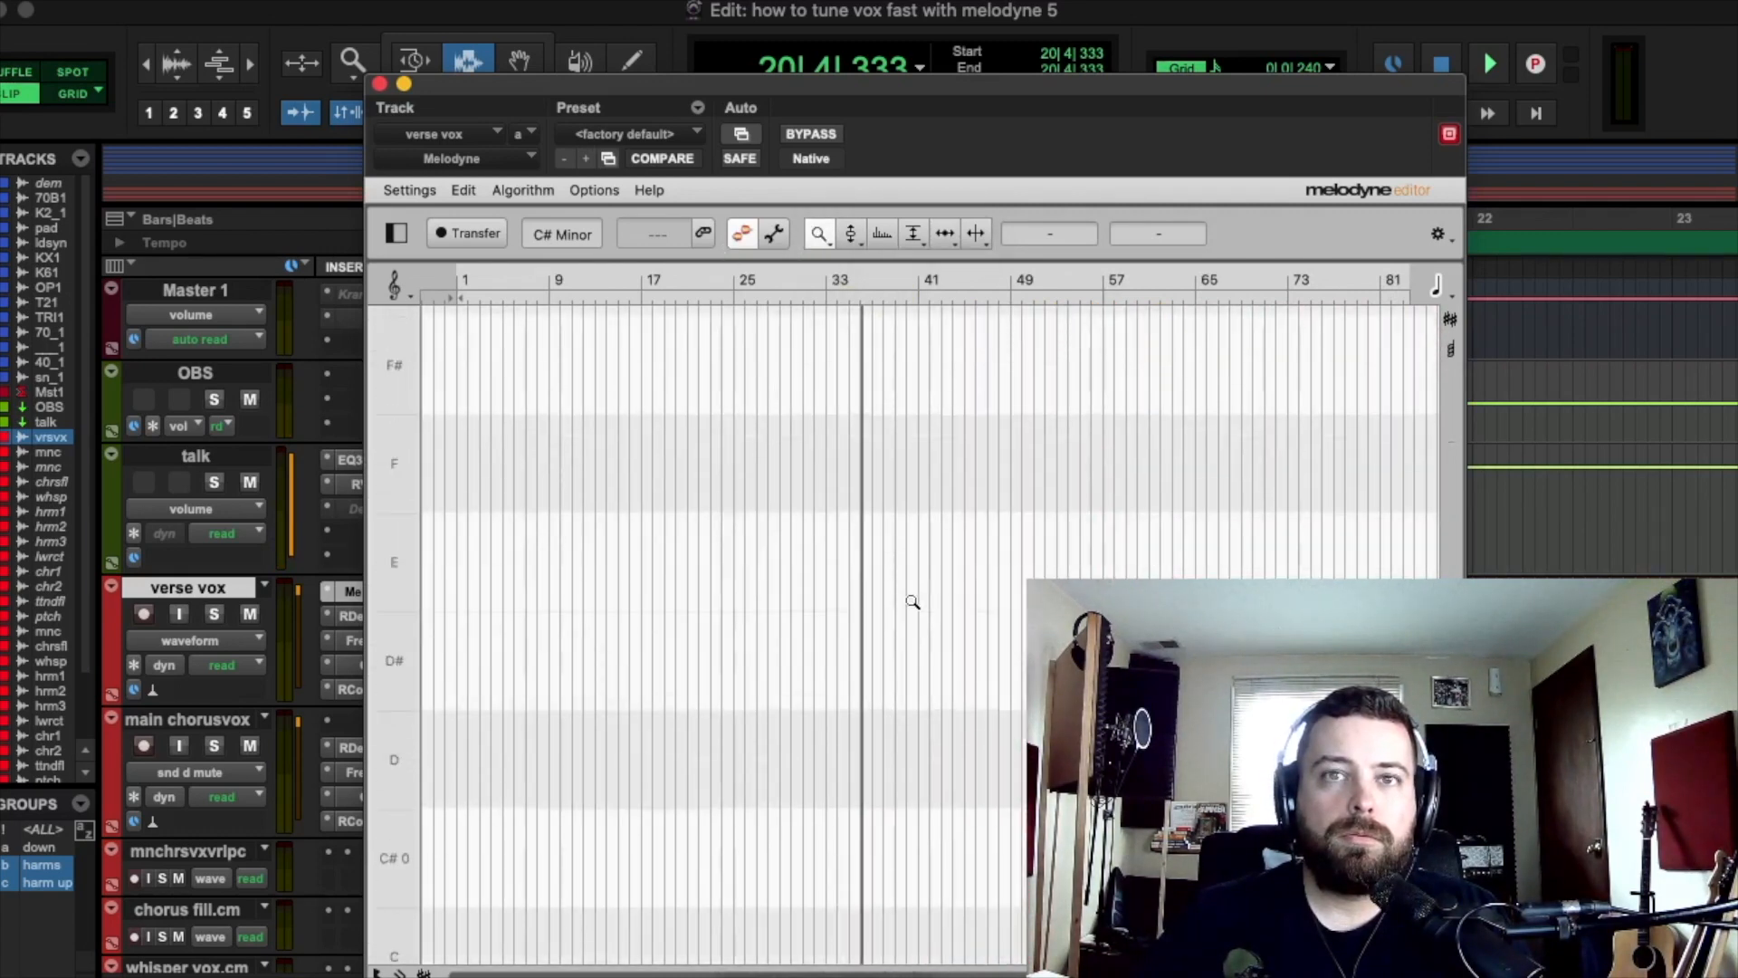
scroll(913, 597, "up", 10)
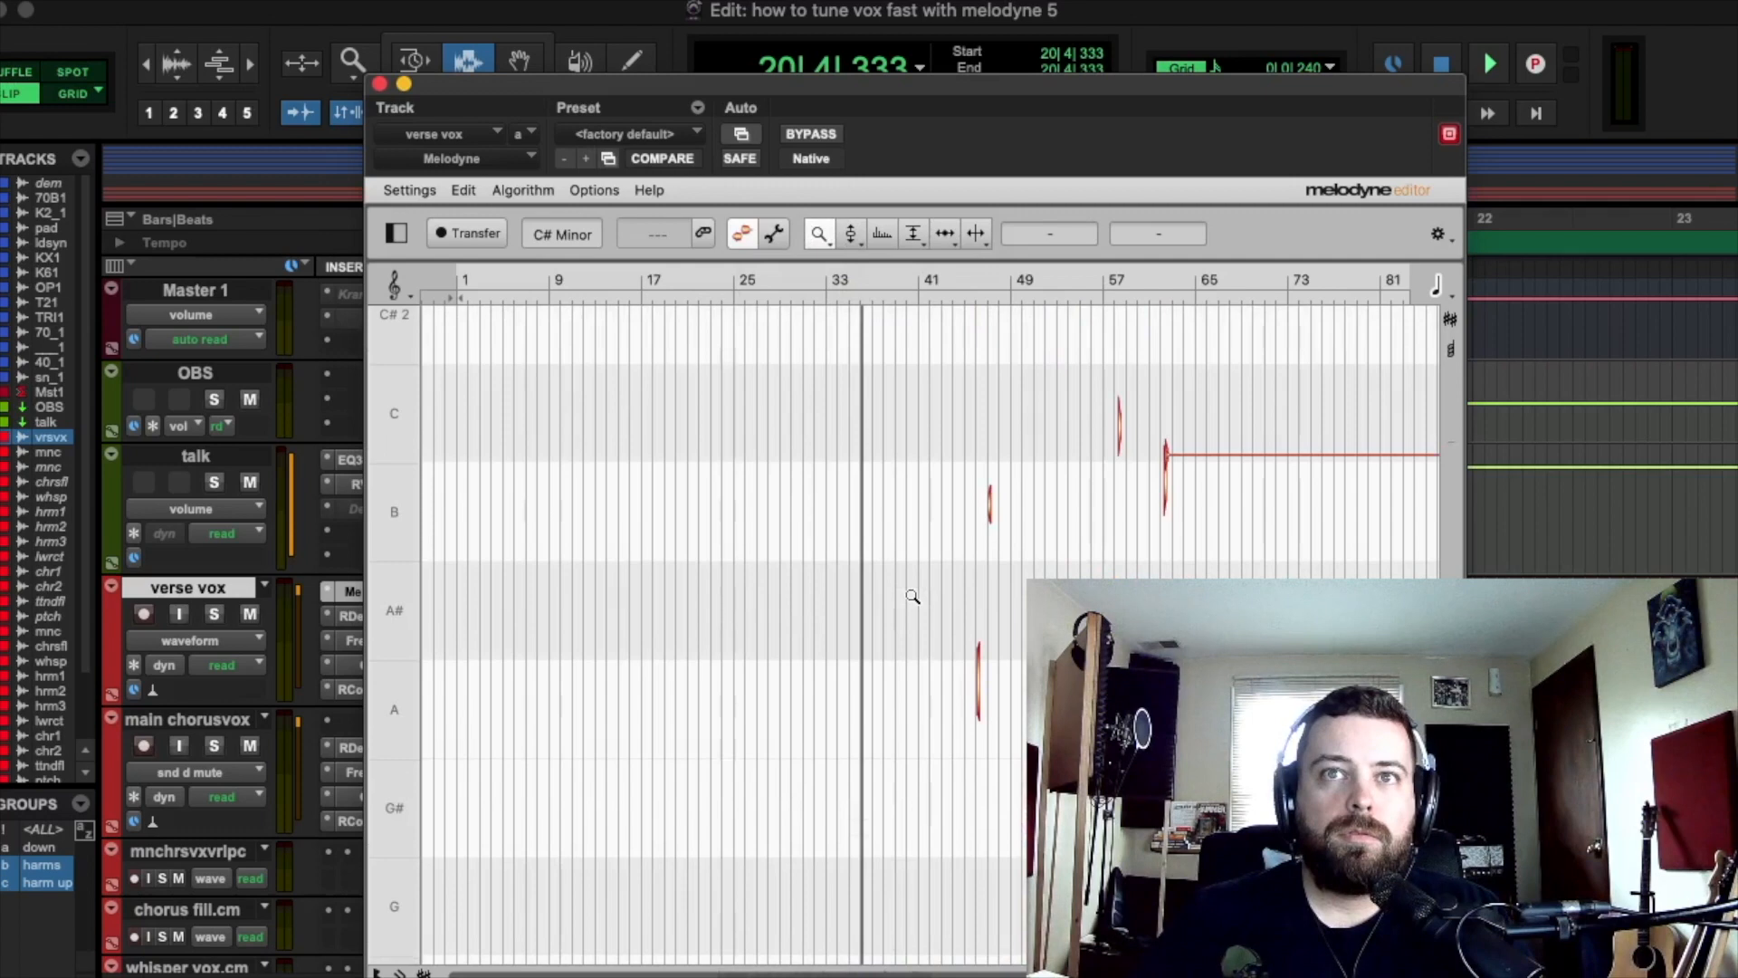
scroll(914, 589, "down", 3)
scroll(915, 599, "down", 8)
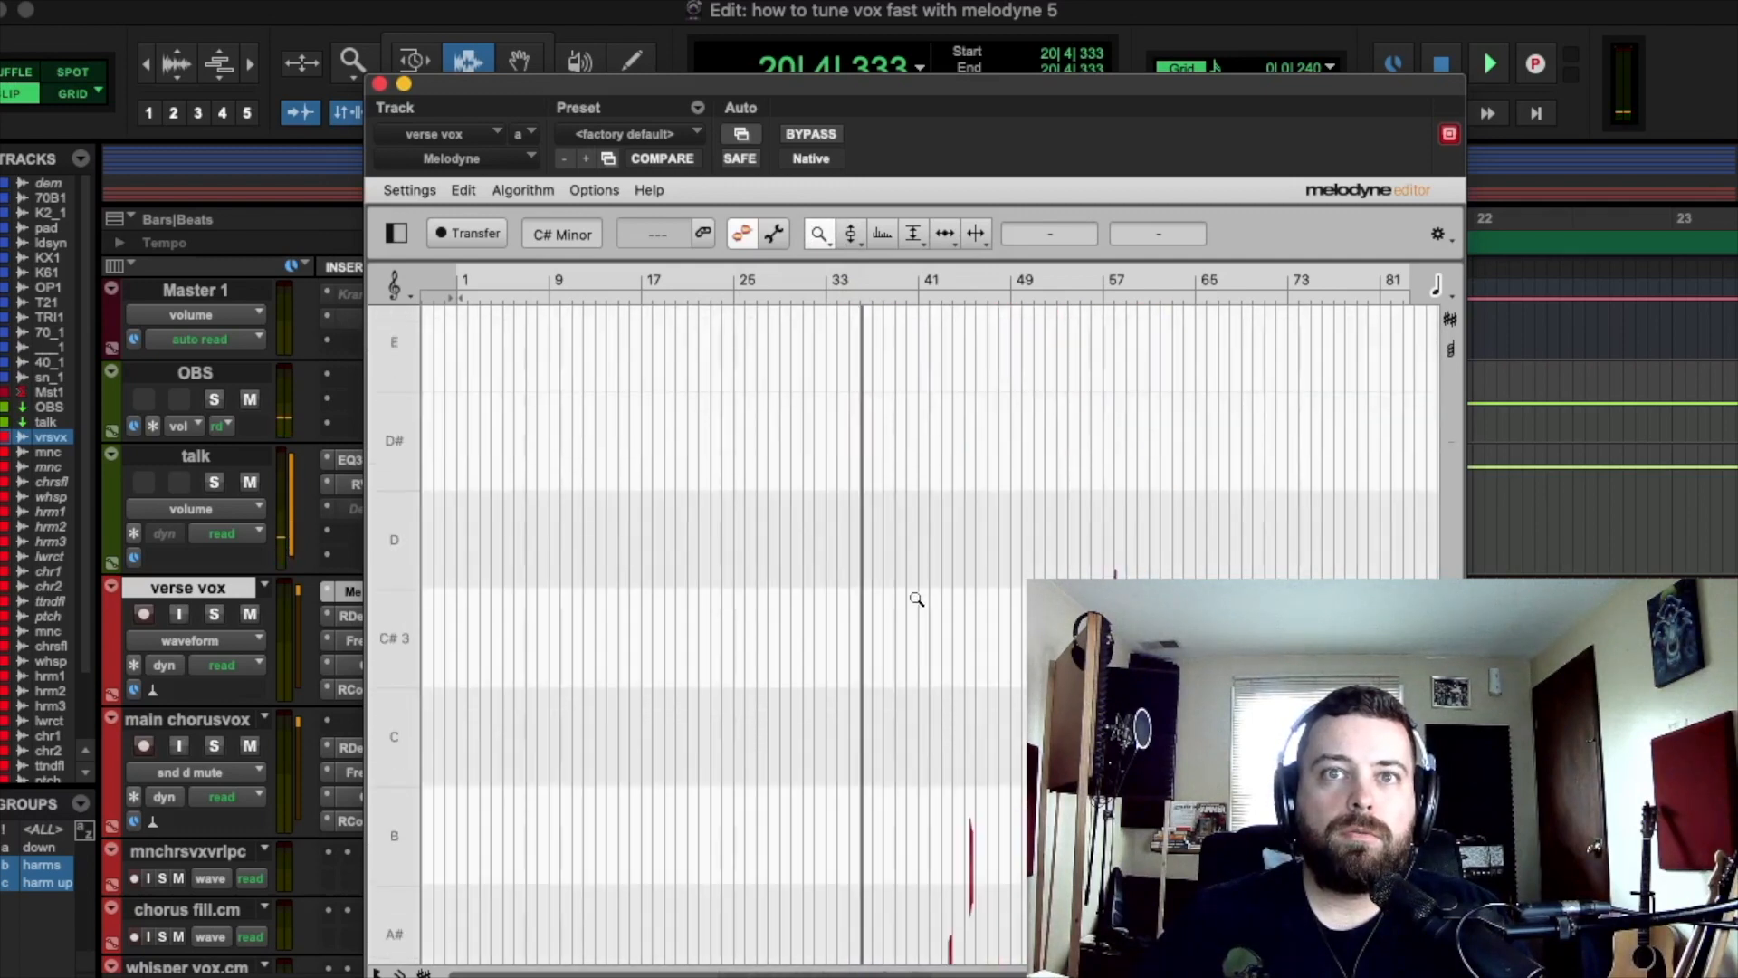
left_click_drag(915, 598, 956, 588)
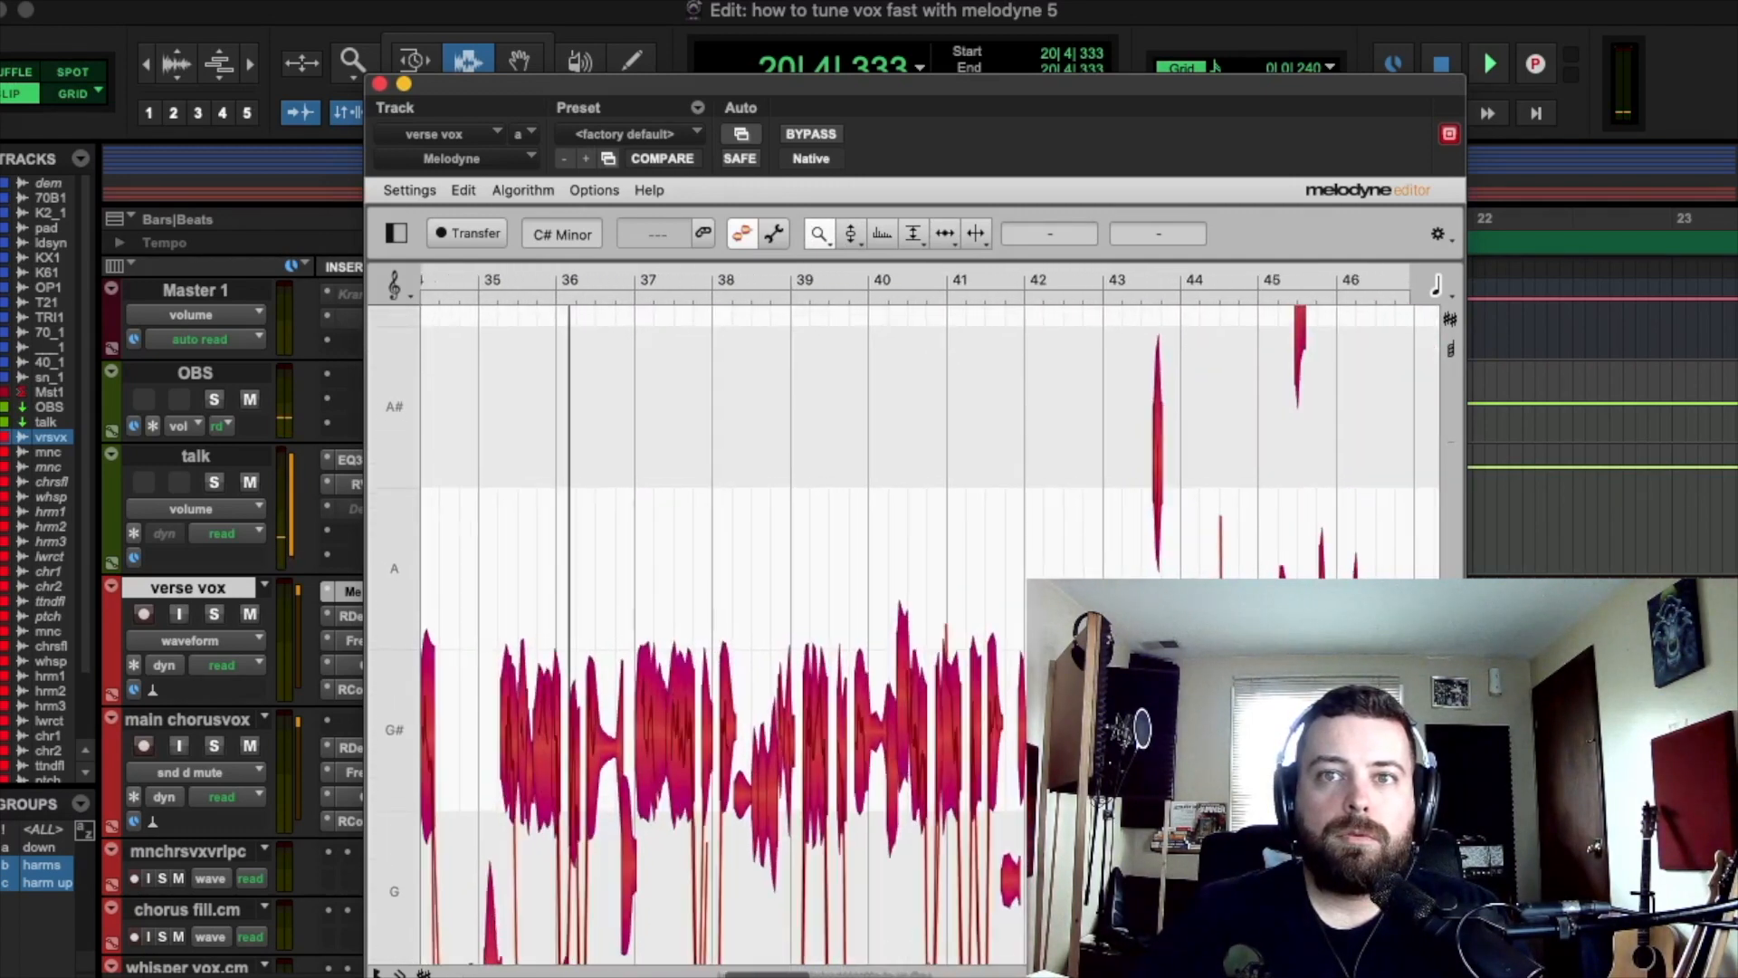
left_click_drag(1067, 647, 1125, 385)
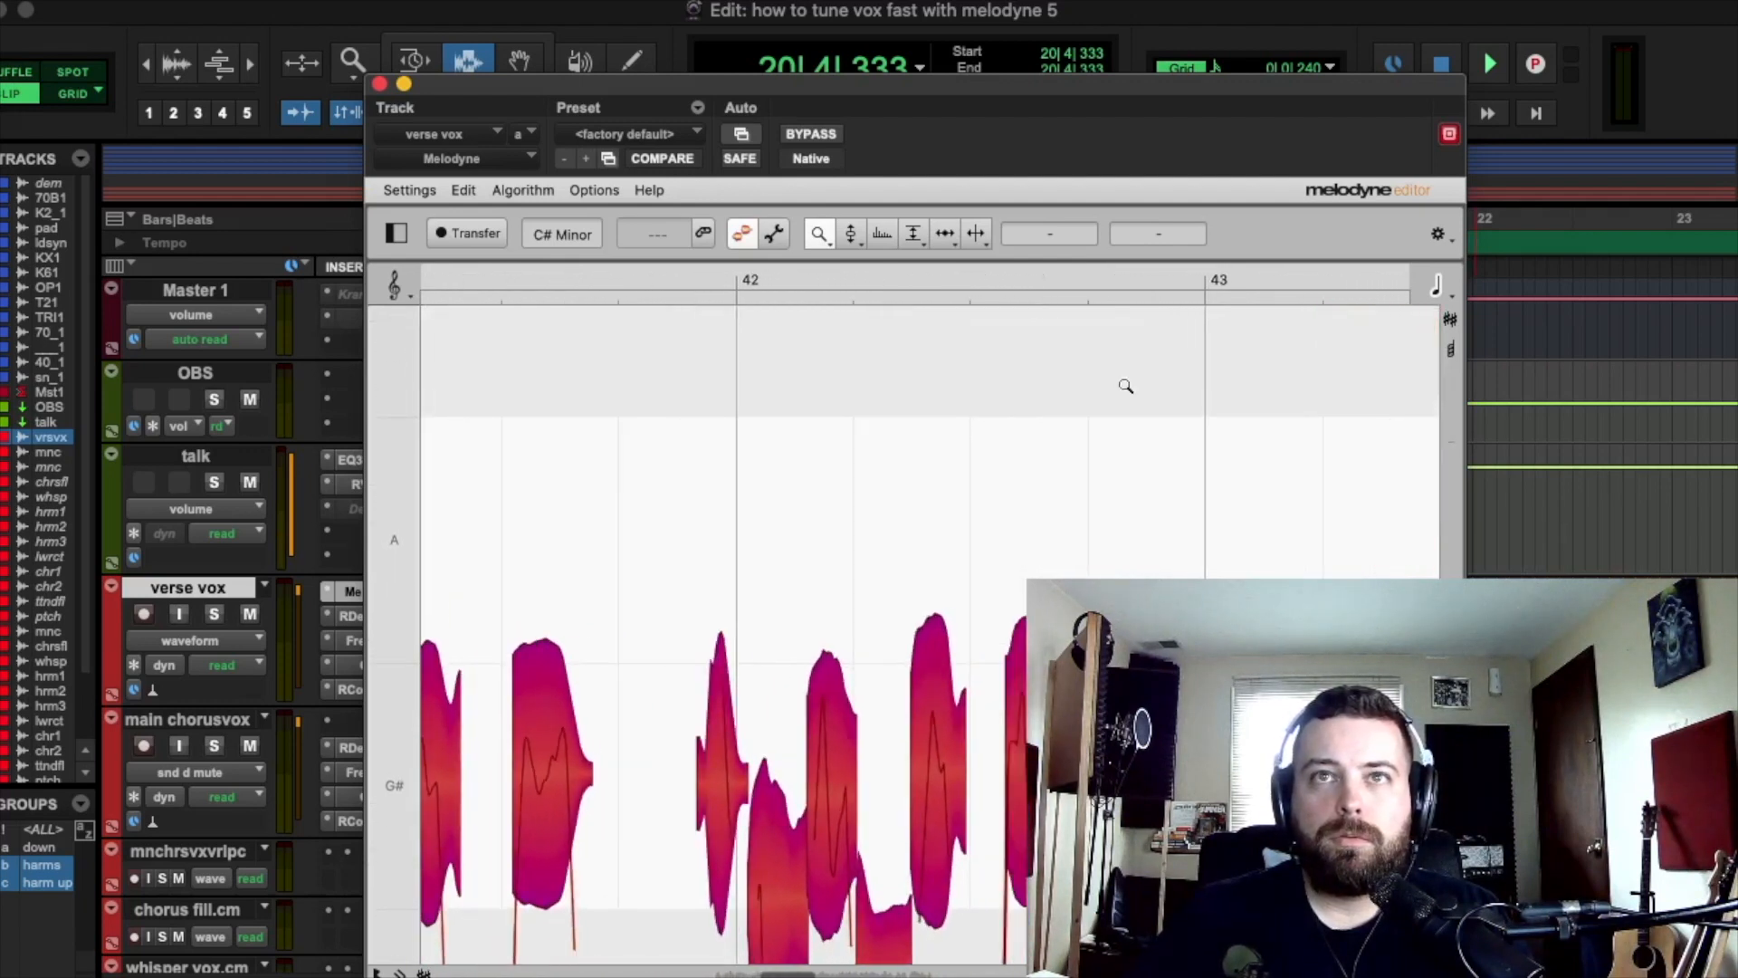
left_click(851, 235)
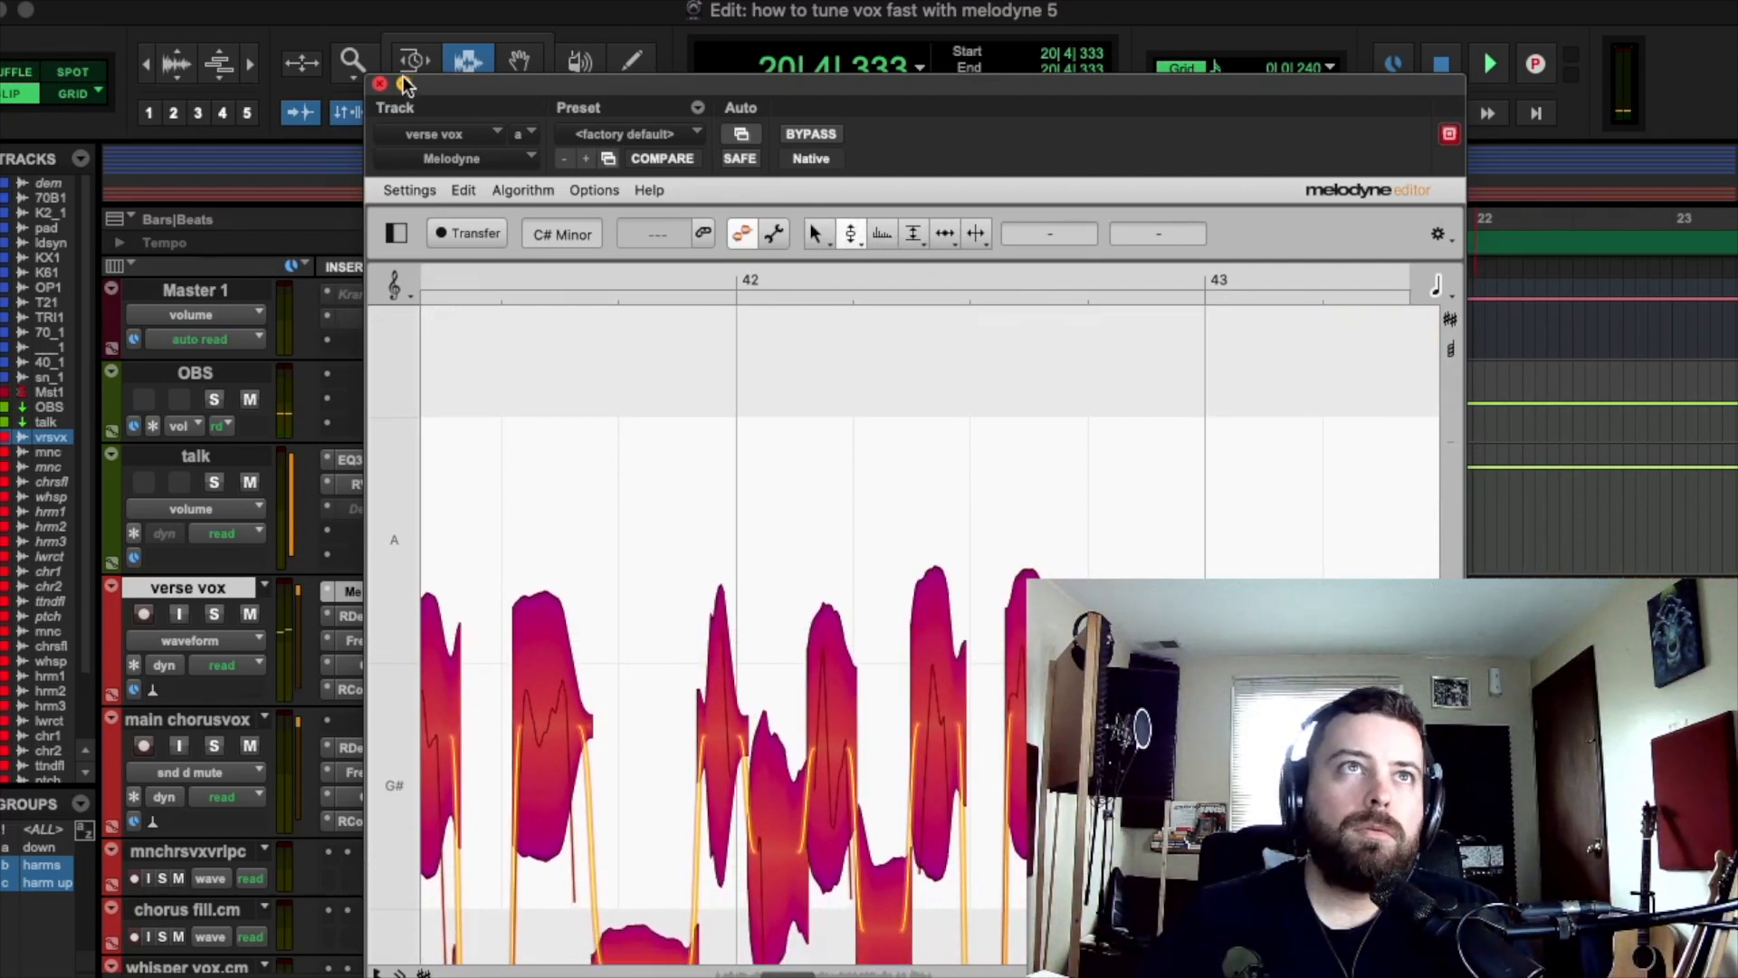
Step: Deselect the vocal notes, audition the verse from bar 35 and move Melodyne's window clear of the screen's lower edge
left_click(595, 459)
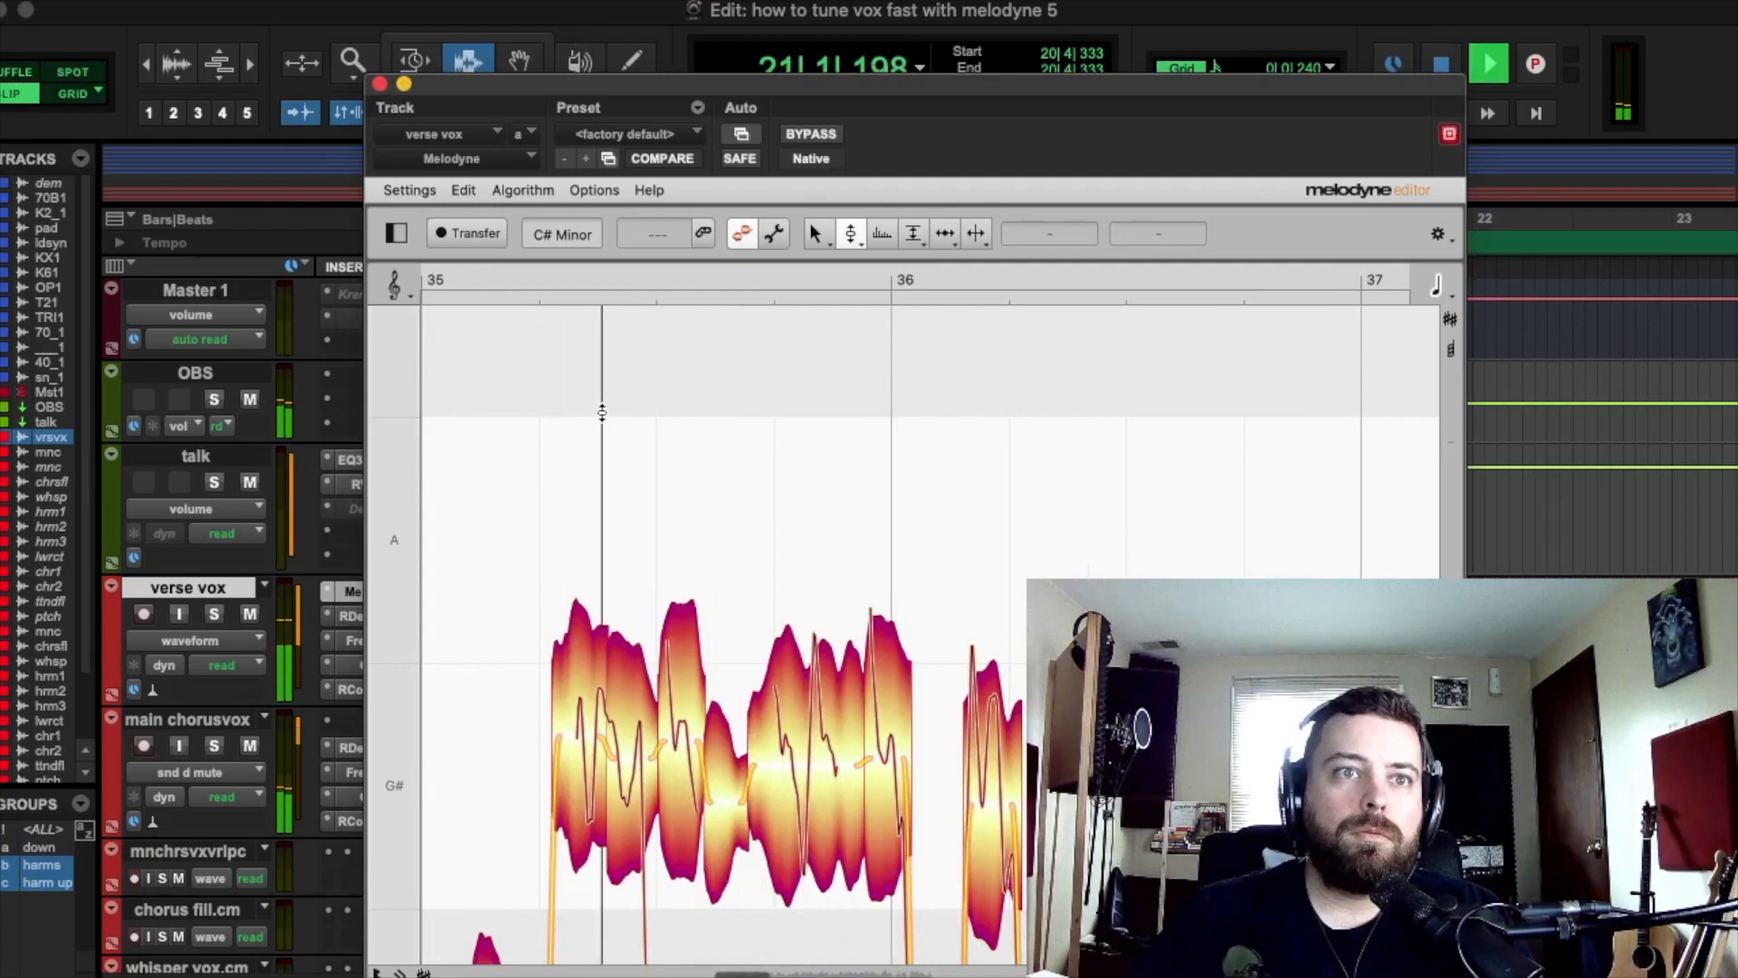
left_click_drag(879, 81, 851, 25)
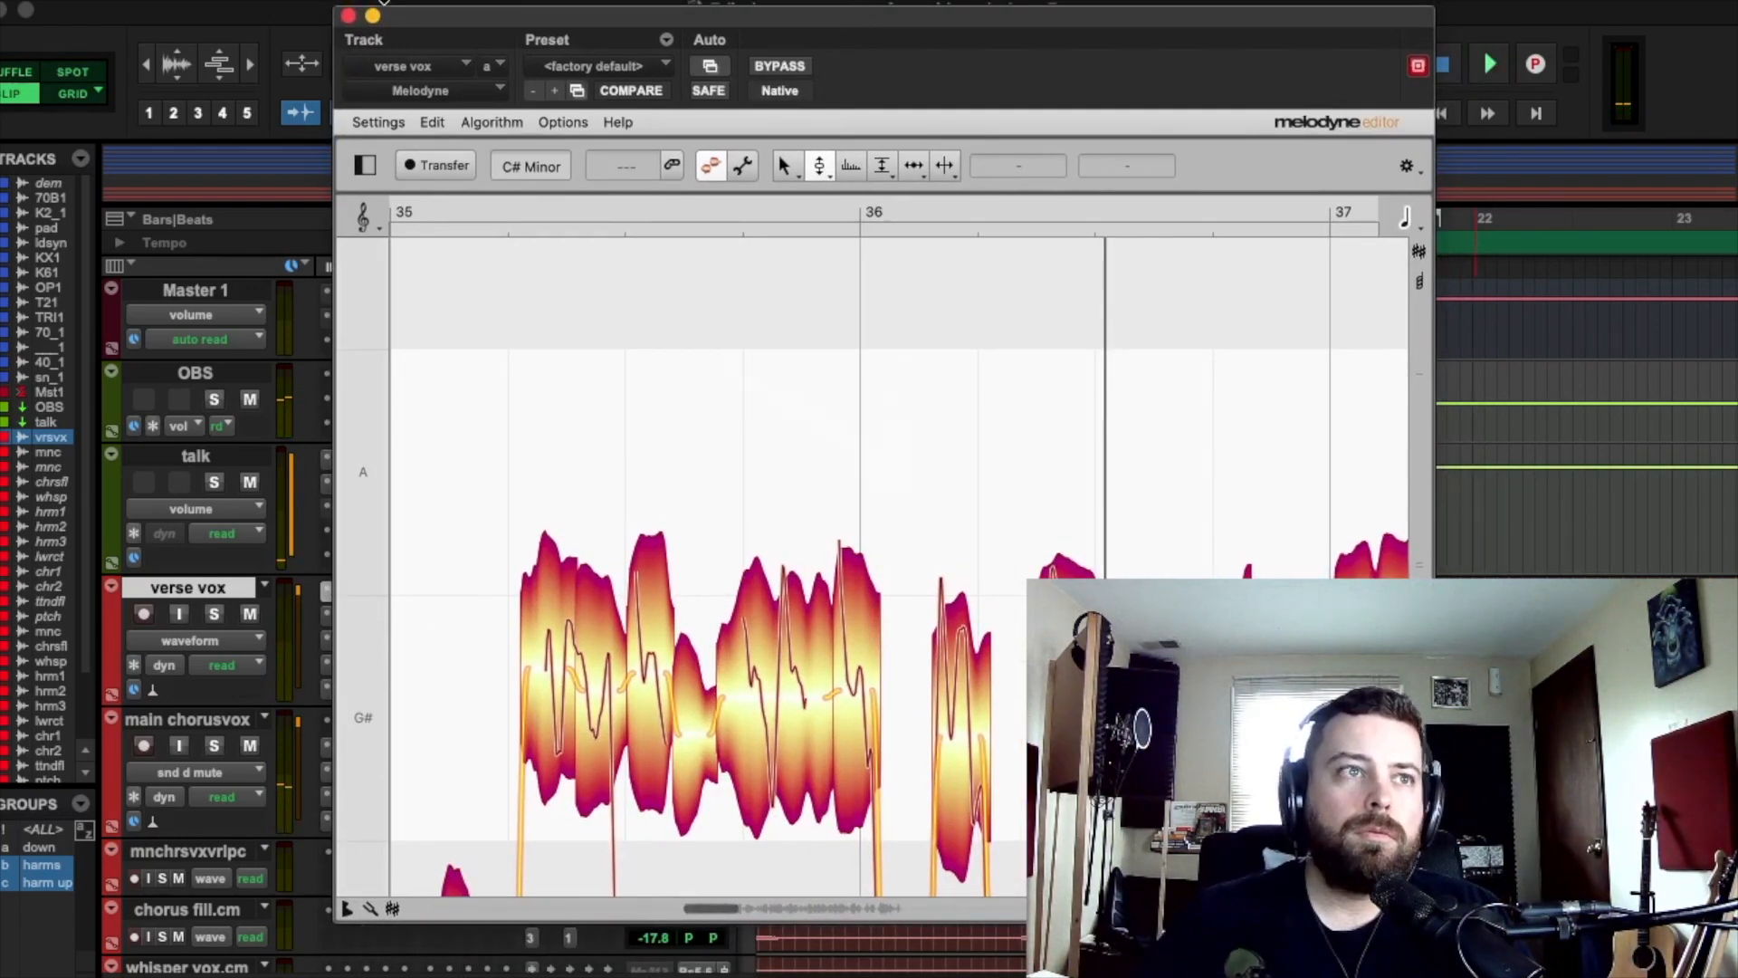
left_click_drag(411, 19, 328, 35)
Step: Frame the vocal notes from bar 34 to bar 37 in the note editor with the Zoom tool
left_click(701, 181)
left_click(721, 231)
left_click_drag(646, 473, 594, 246)
left_click(701, 180)
left_click(699, 245)
left_click(703, 181)
left_click(703, 243)
left_click_drag(706, 524, 706, 645)
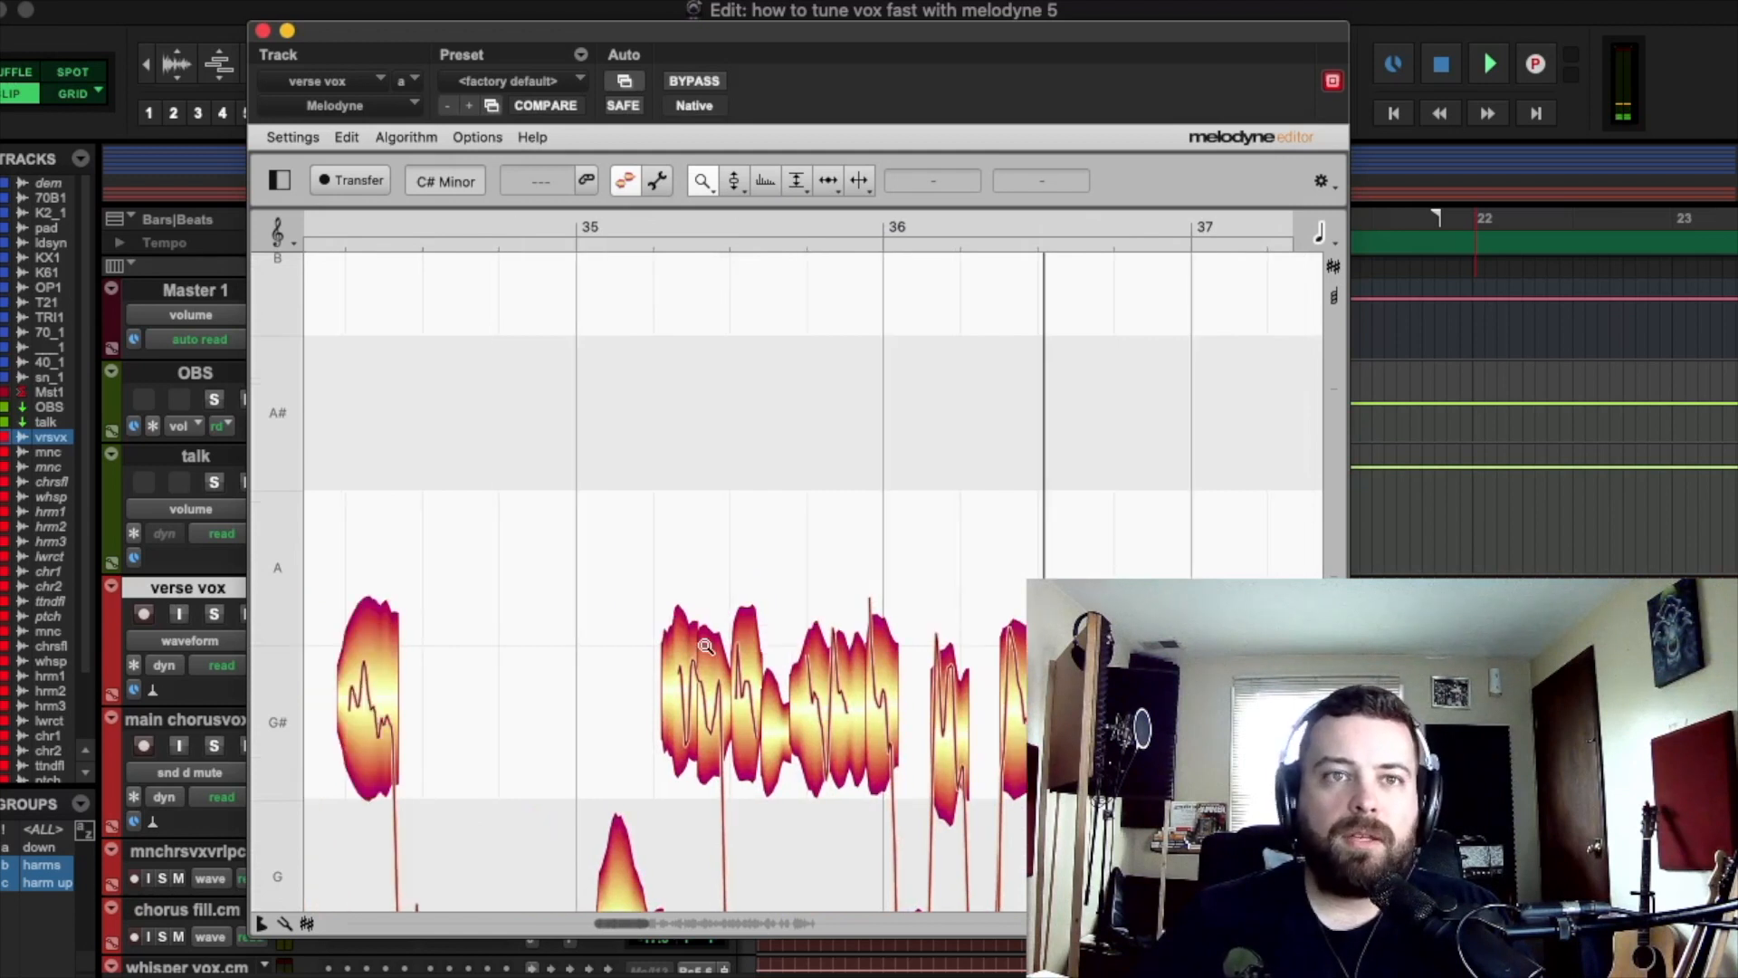
scroll(574, 662, "left", 3)
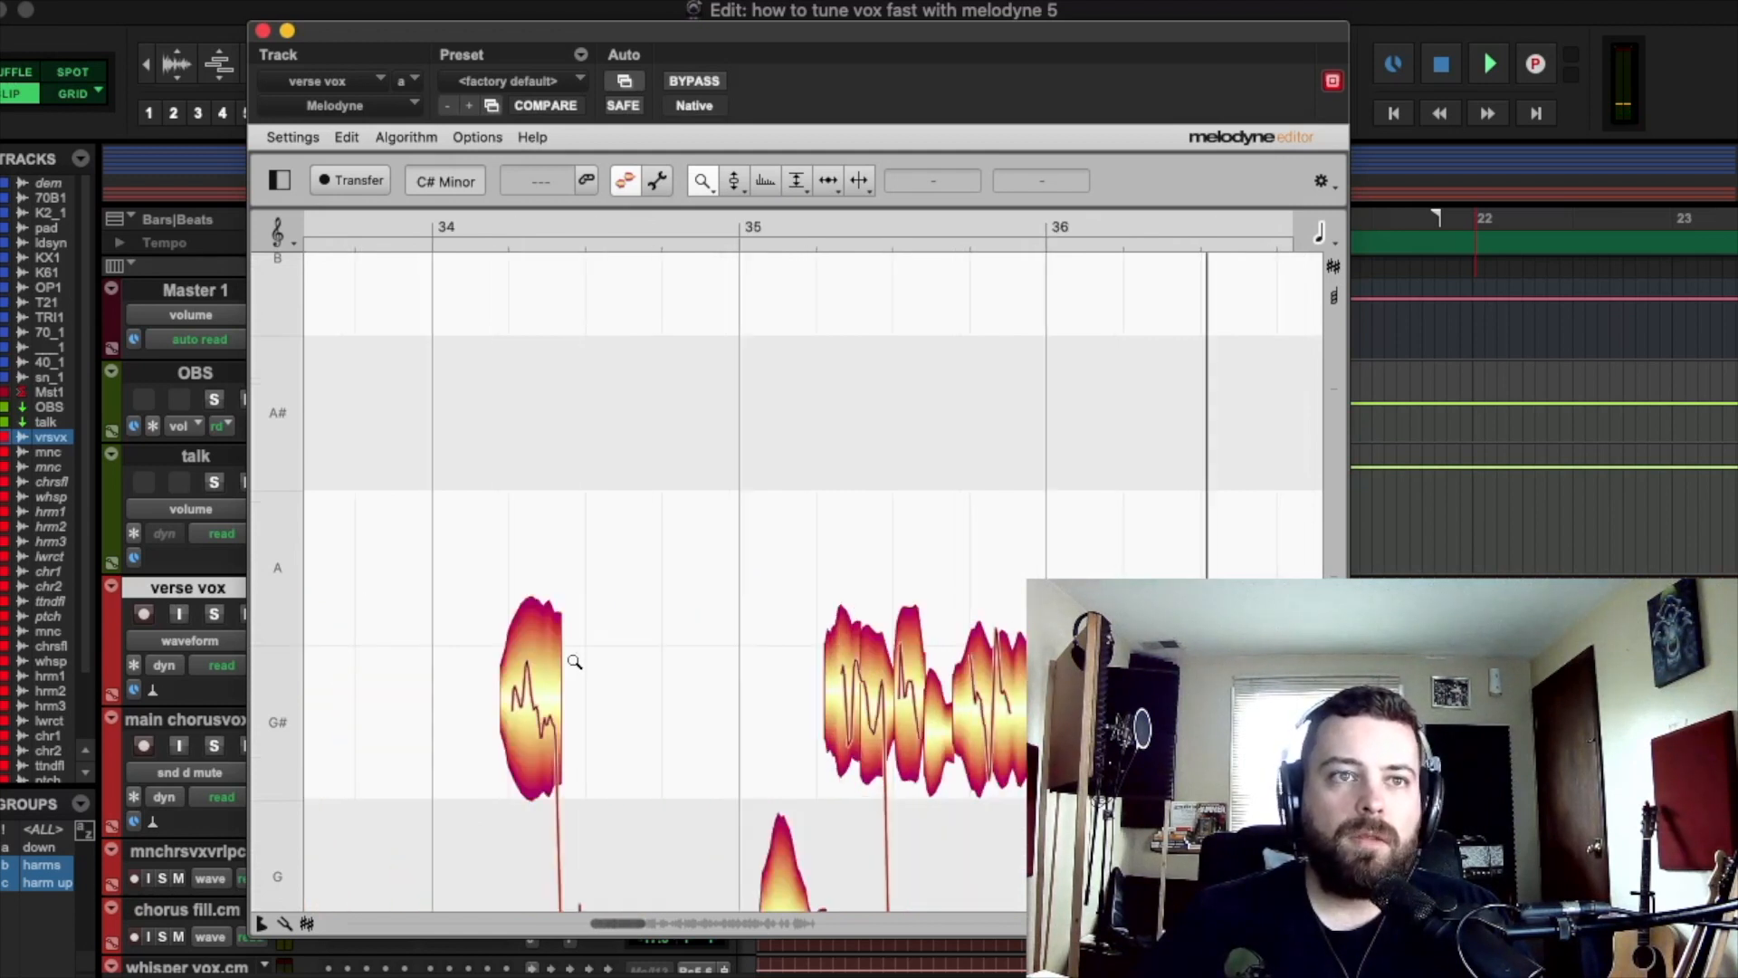
mouse_move(663, 671)
left_mouse_down()
mouse_move(582, 555)
mouse_move(641, 652)
left_mouse_up()
scroll(641, 653, "up", 2)
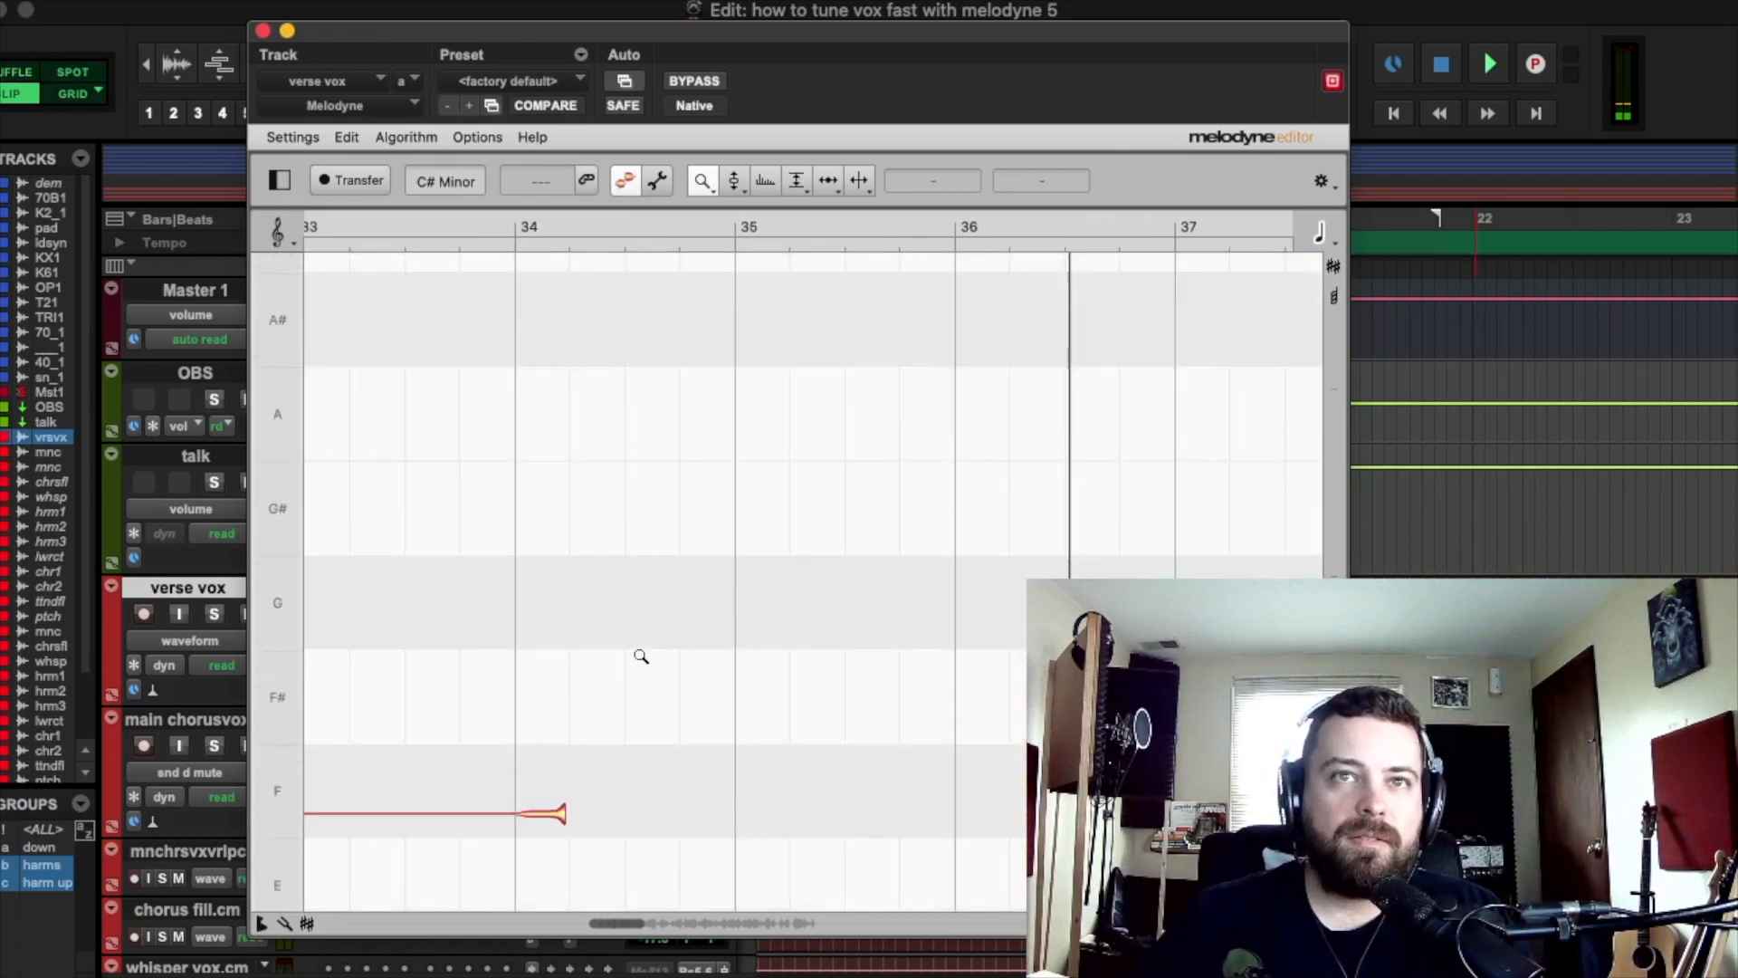
scroll(641, 655, "down", 6)
left_click_drag(666, 486, 665, 426)
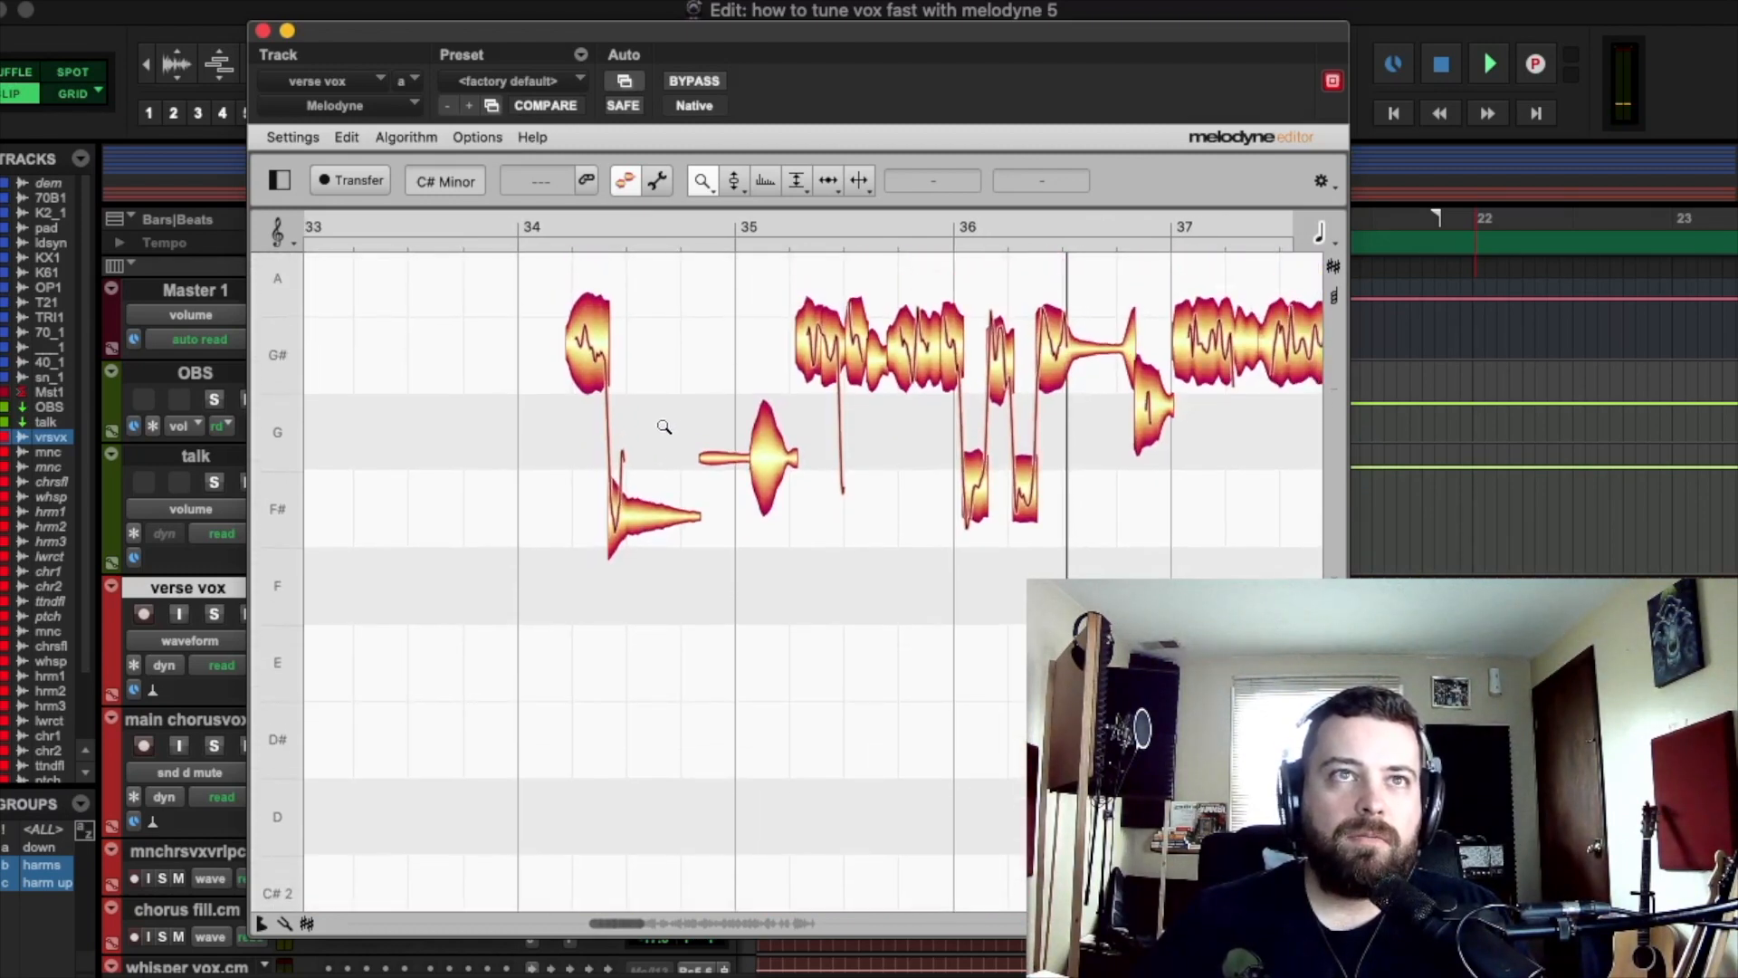
scroll(644, 503, "right", 2)
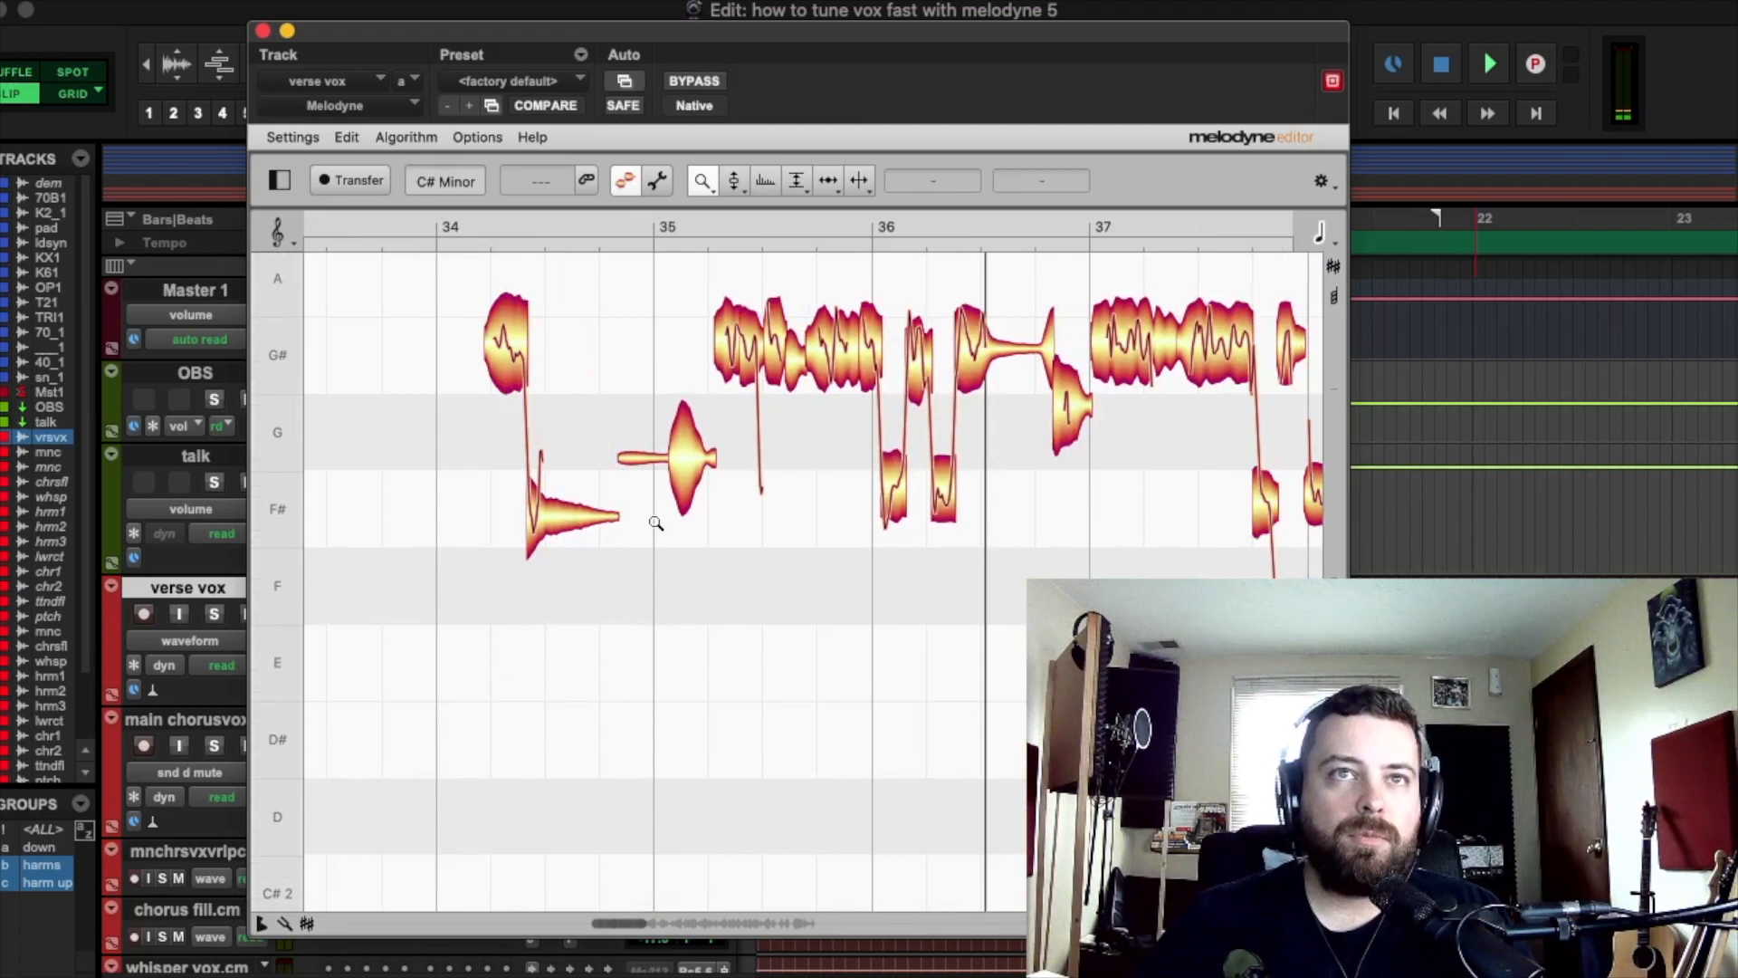
Step: Activate the Pitch tool and audition the phrase in bars 35 and 36
left_click(733, 182)
key("space")
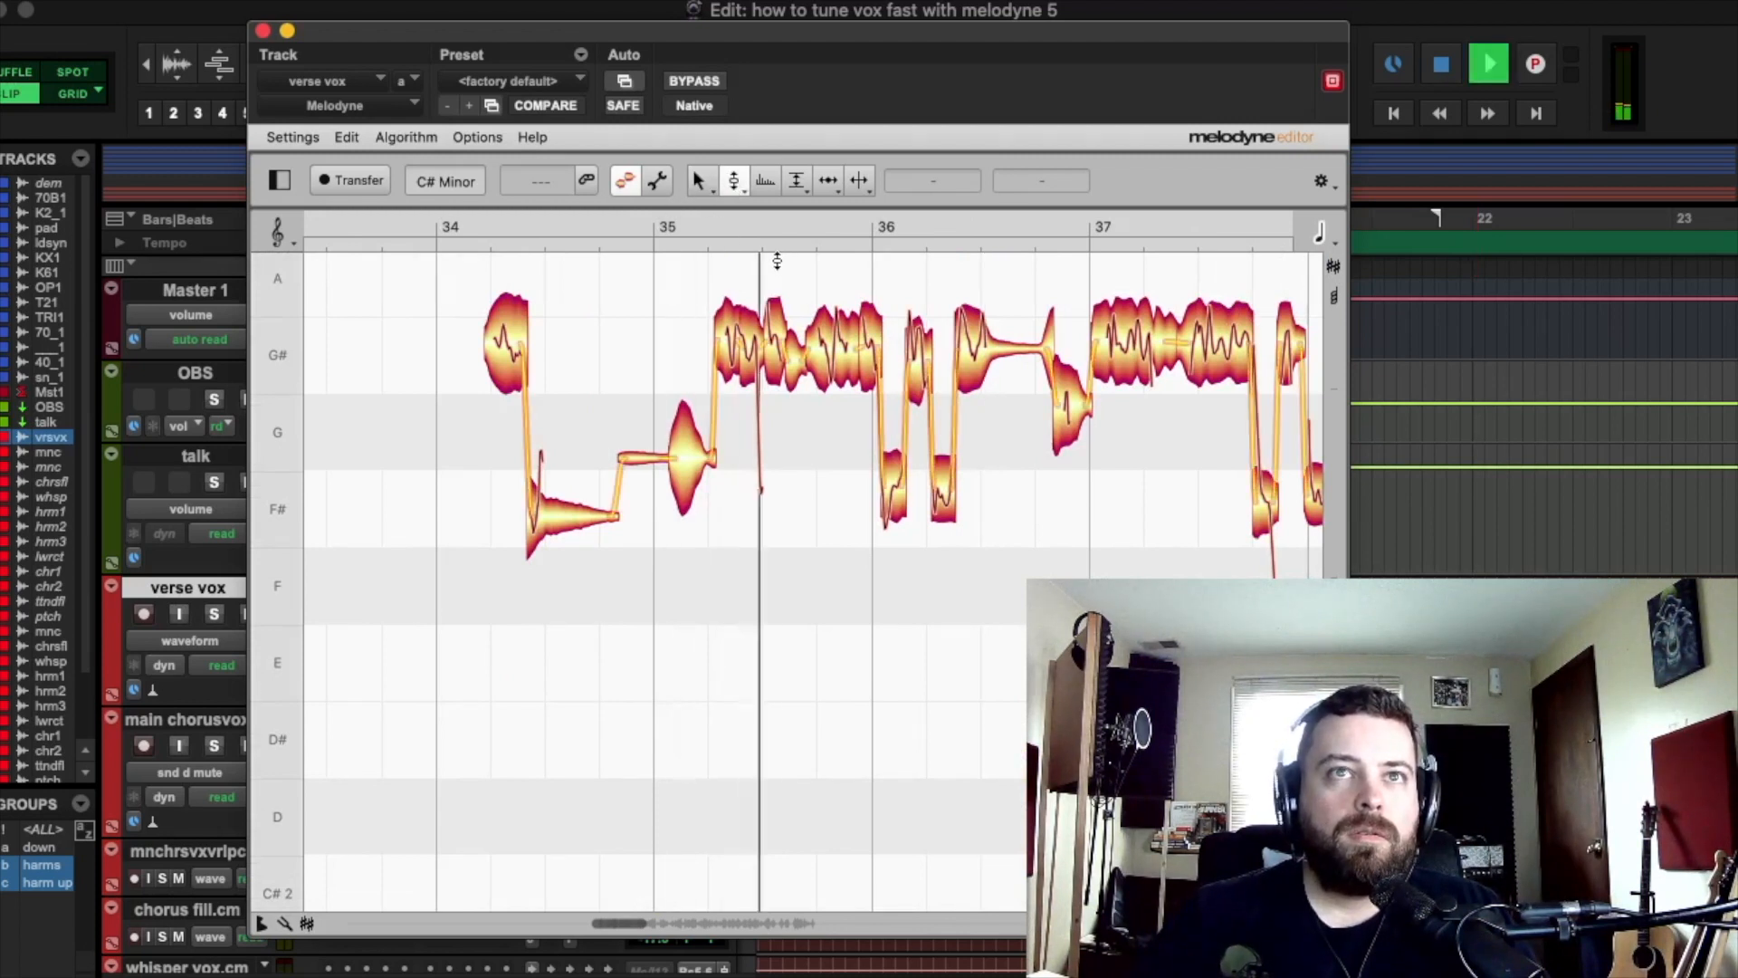
key("space")
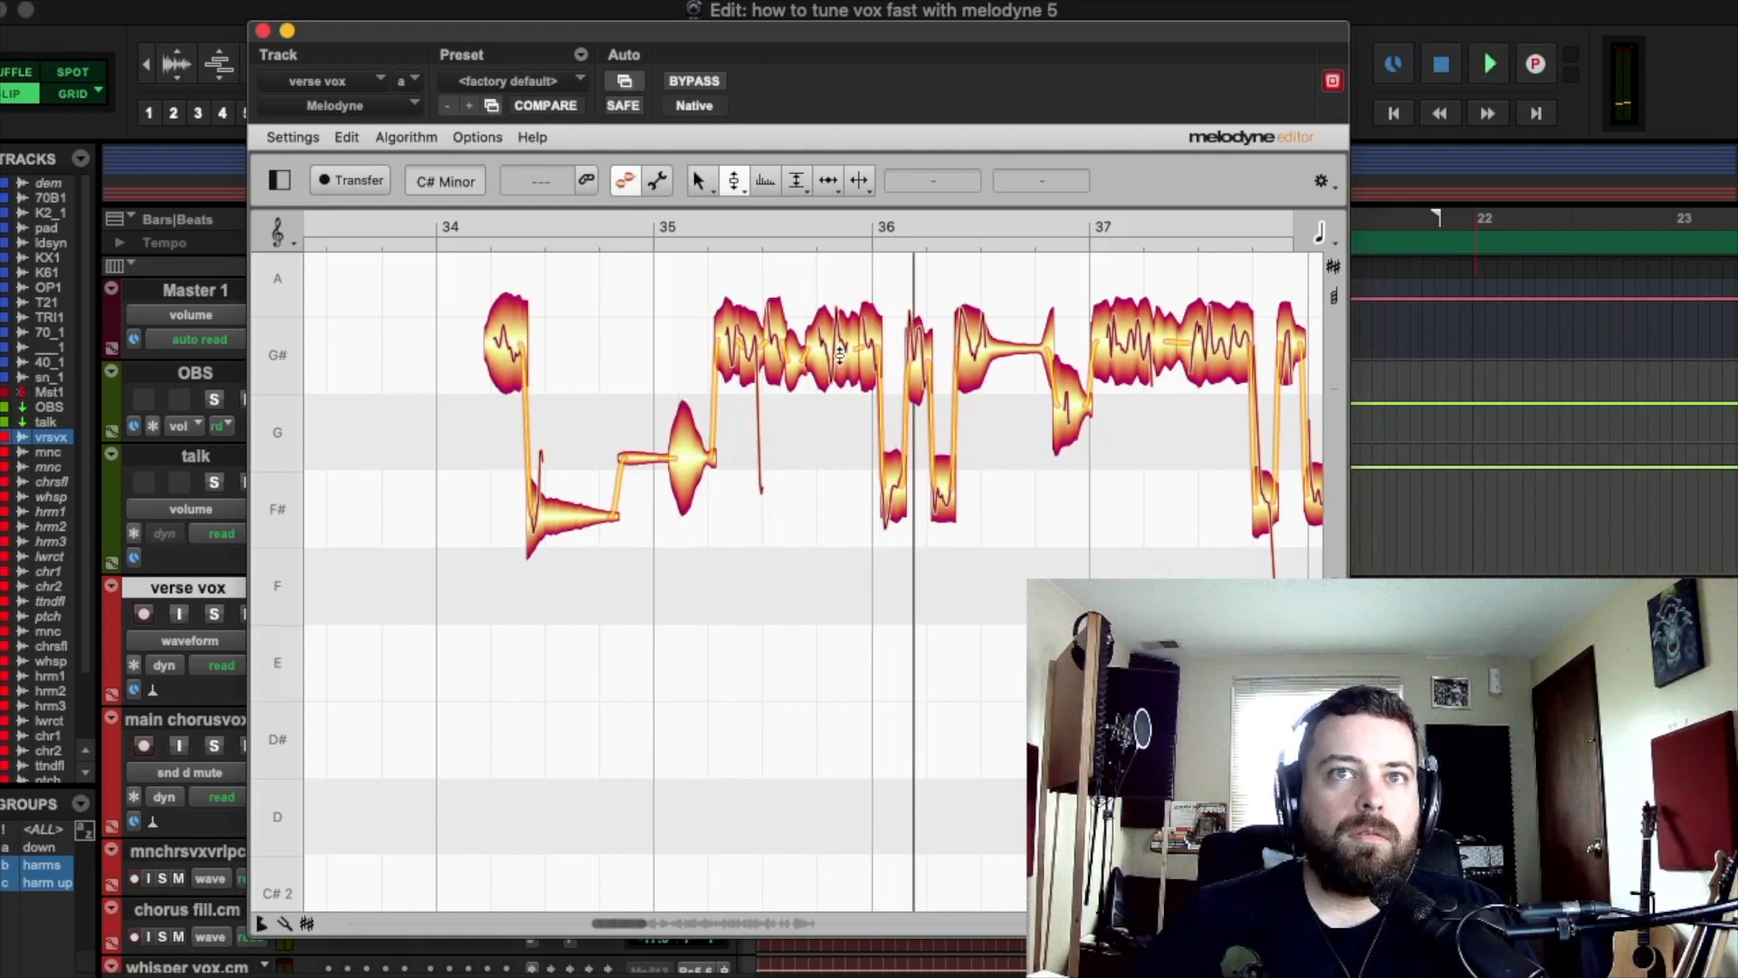
Step: Raise the two F# notes after bar line 36, lower the G# note that follows them, and audition the phrase
left_click_drag(892, 482, 964, 471)
left_click_drag(980, 354, 990, 392)
left_click(763, 261)
key("space")
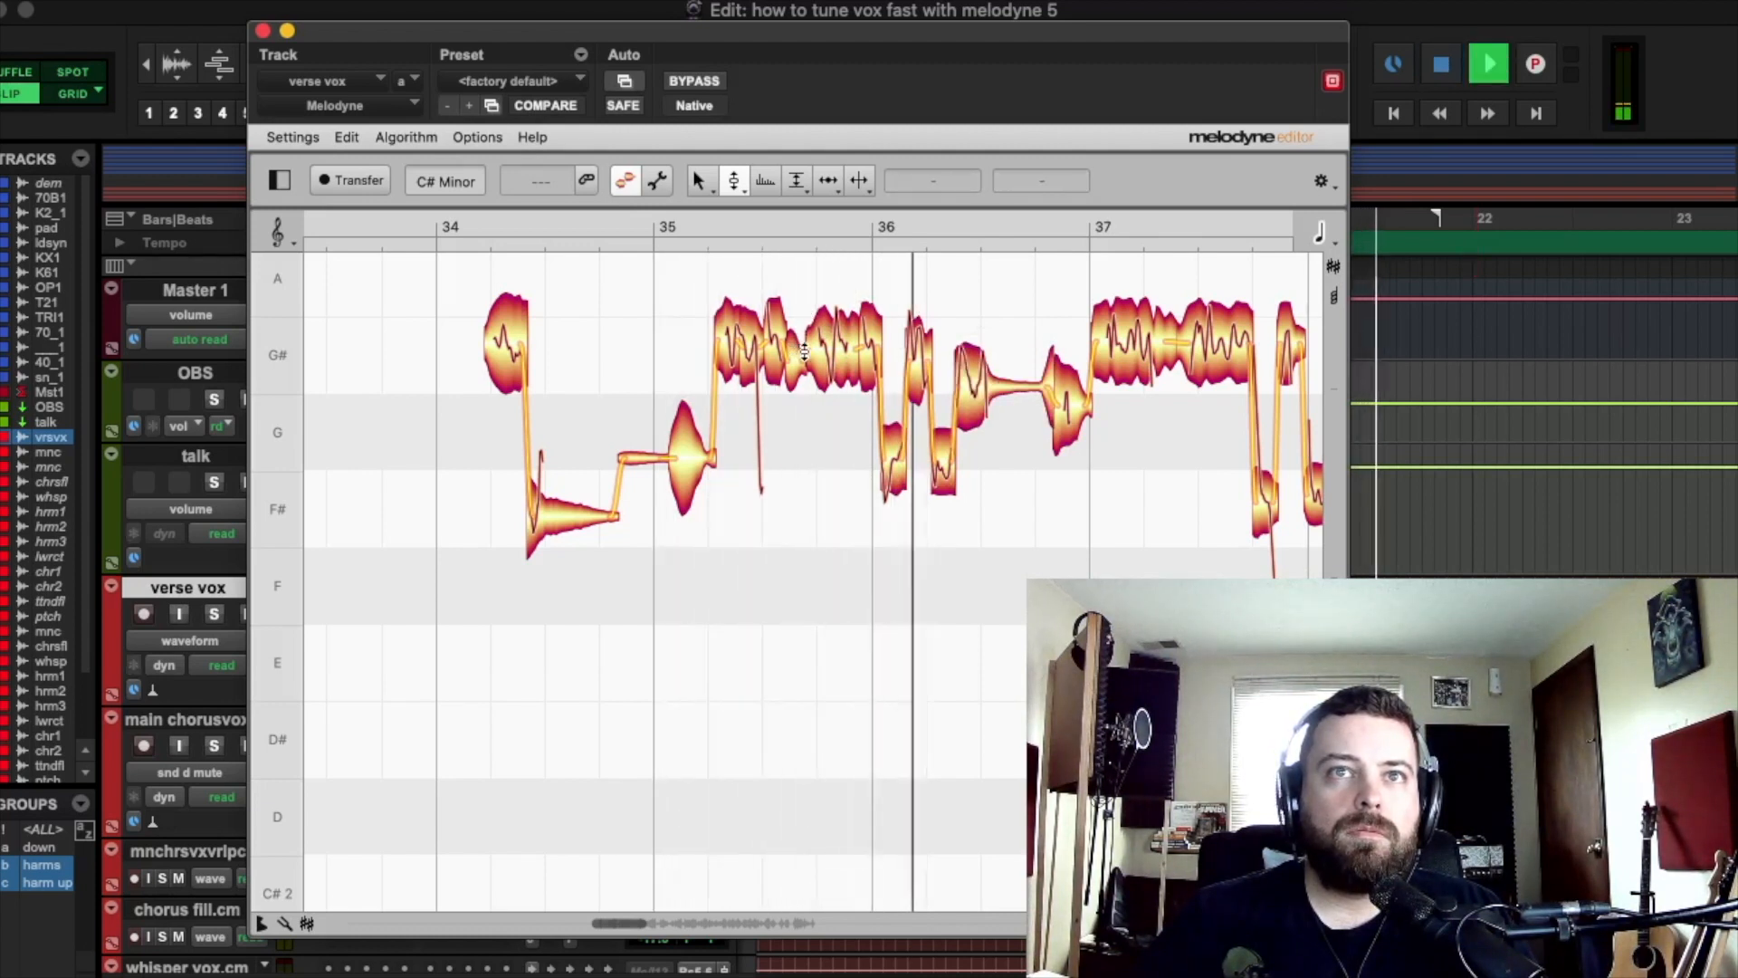
key("space")
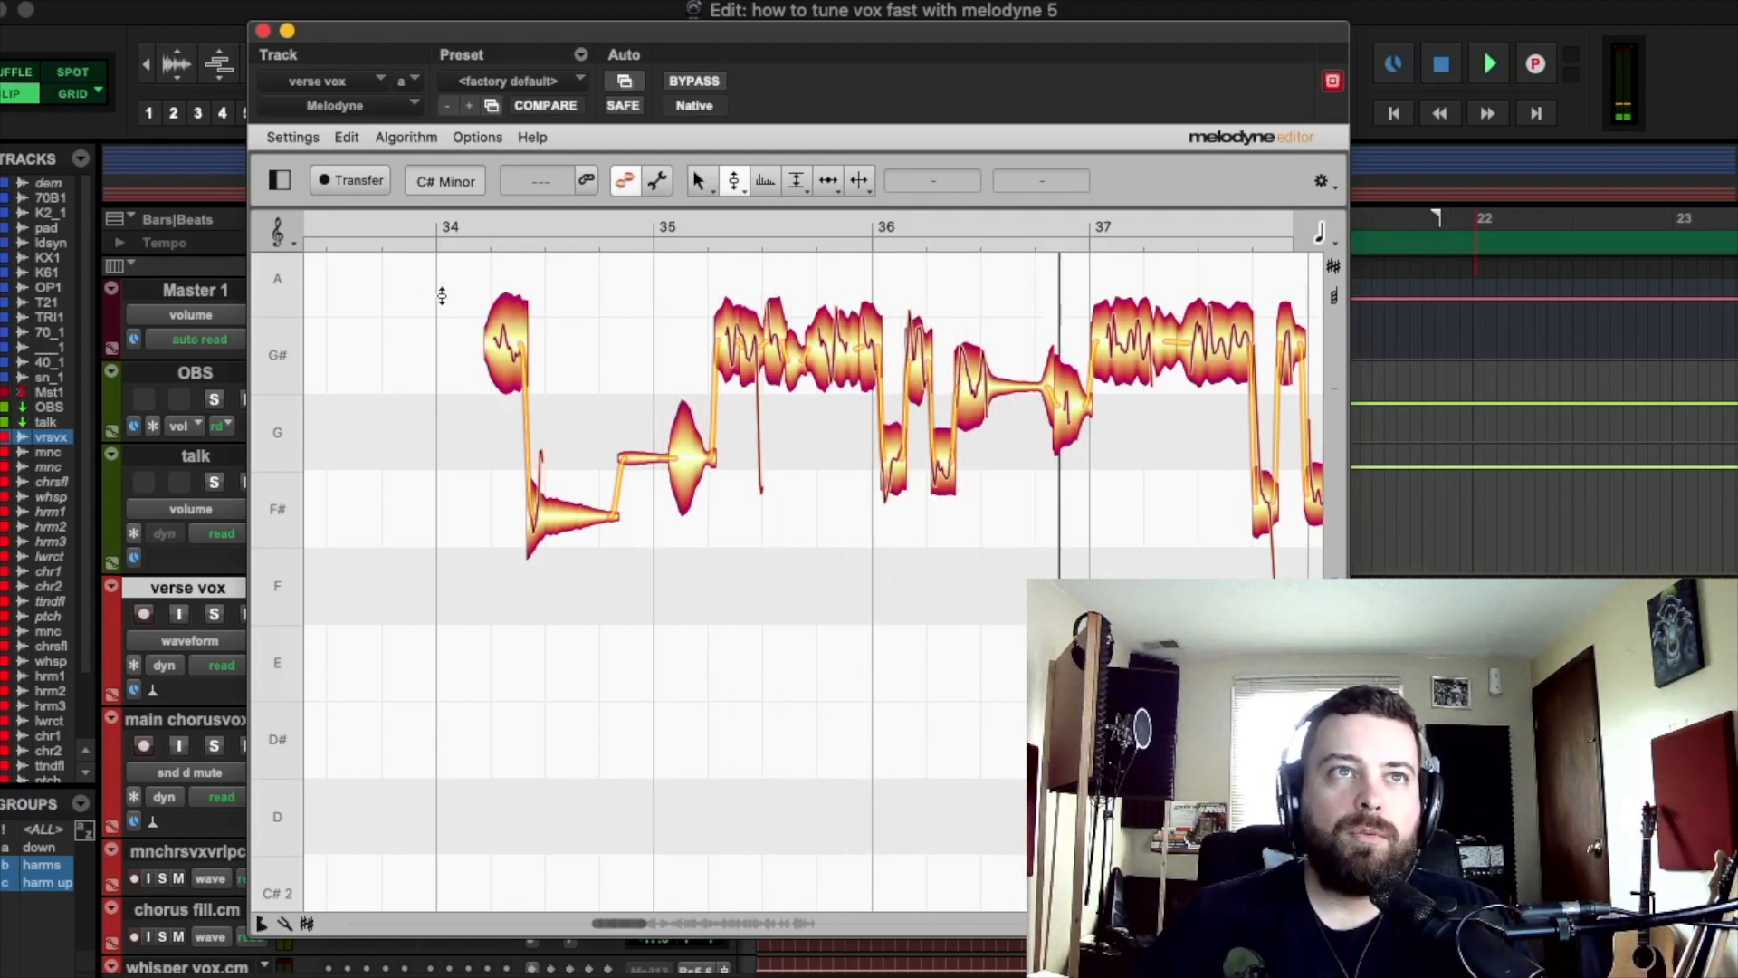
Step: Select the notes from bar 34 to the middle of bar 36, snap them to the nearest pitch centres and audition the result
left_click_drag(432, 285, 539, 306)
left_click_drag(416, 281, 1024, 602)
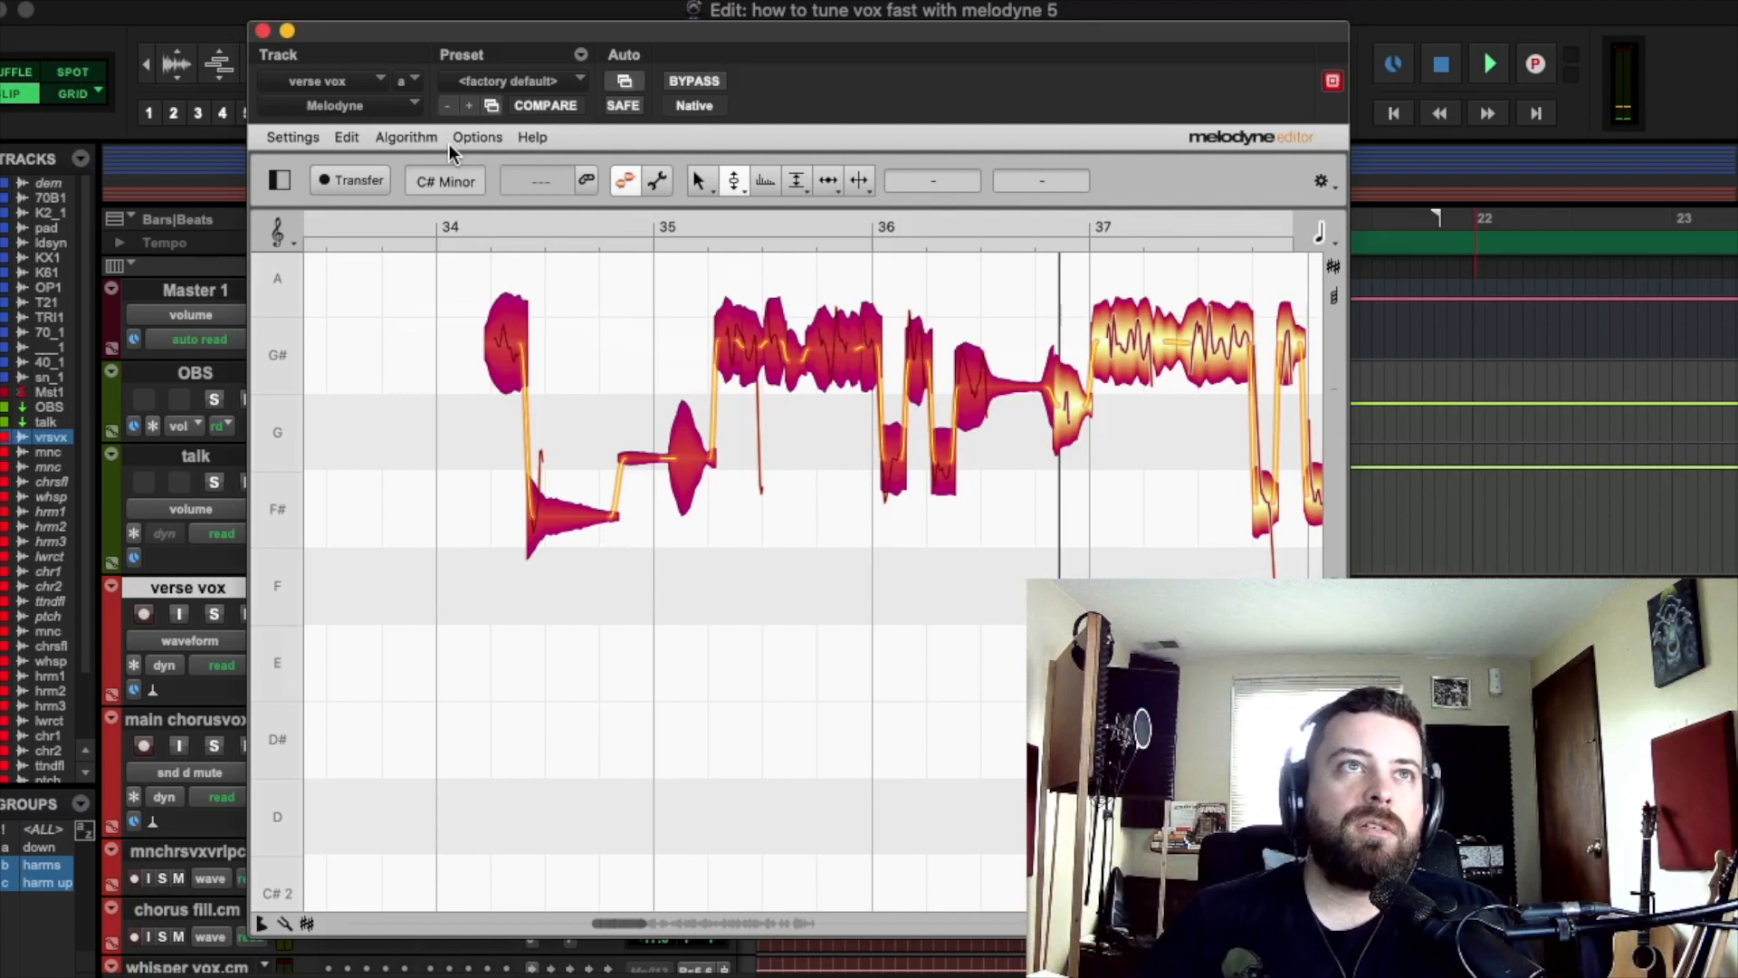
left_click_drag(424, 289, 1012, 523)
double_click(848, 336)
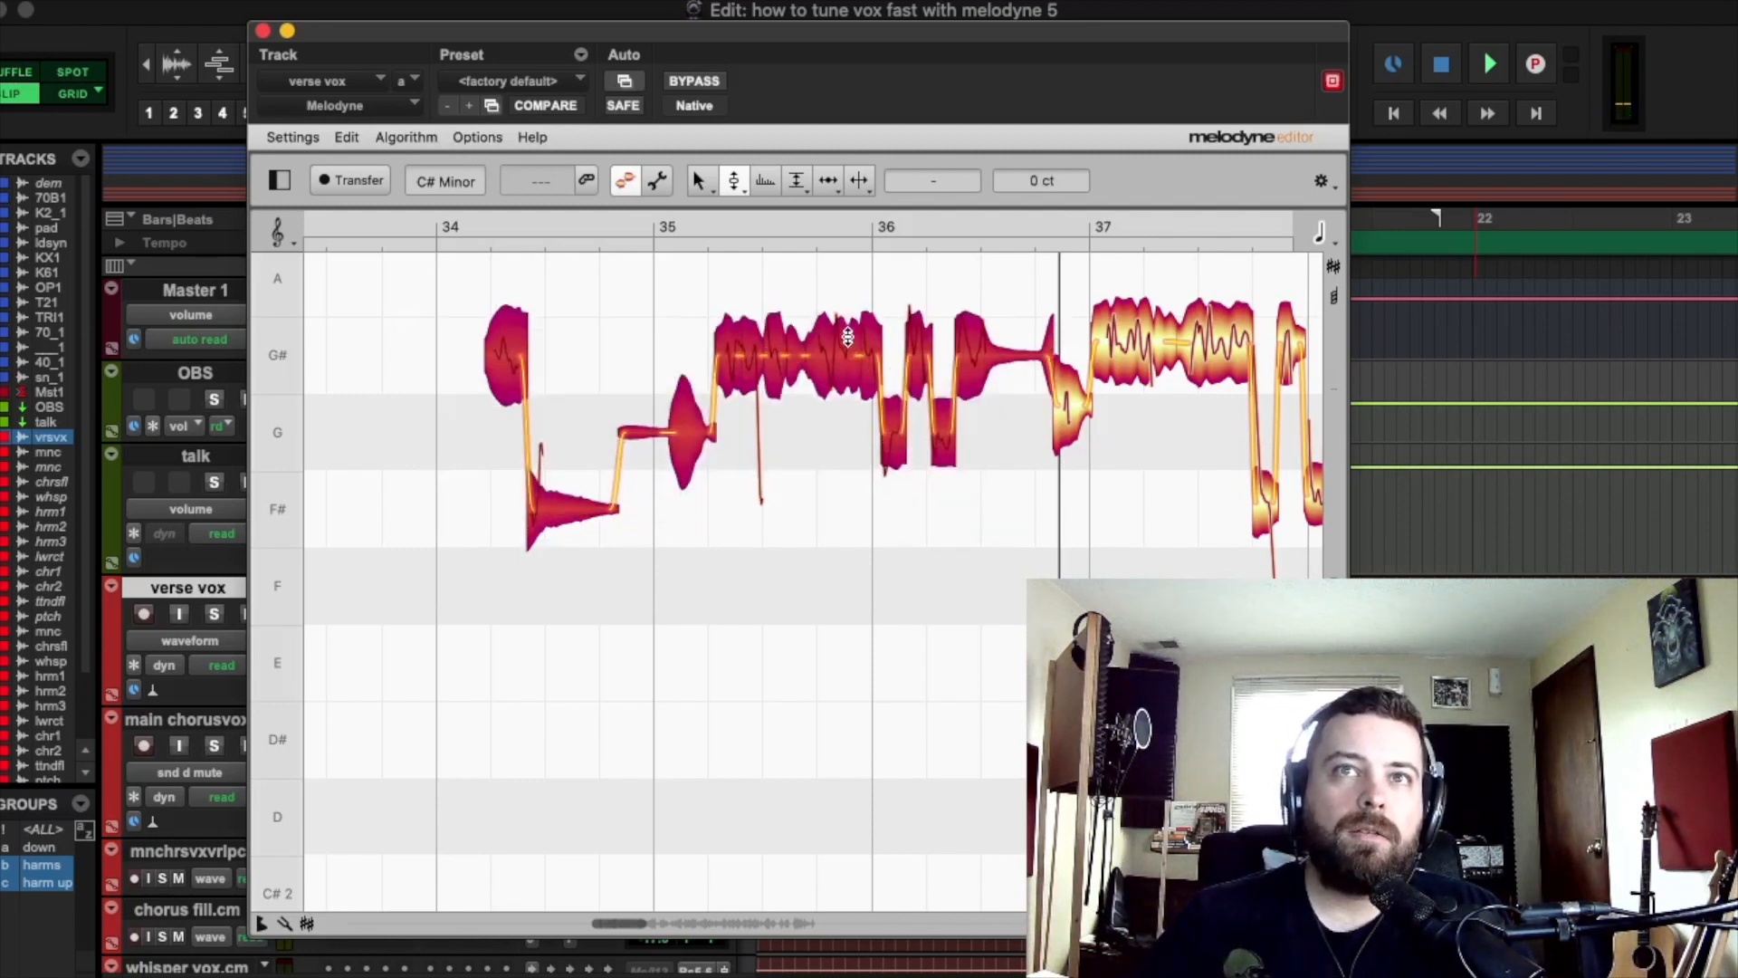
key("space")
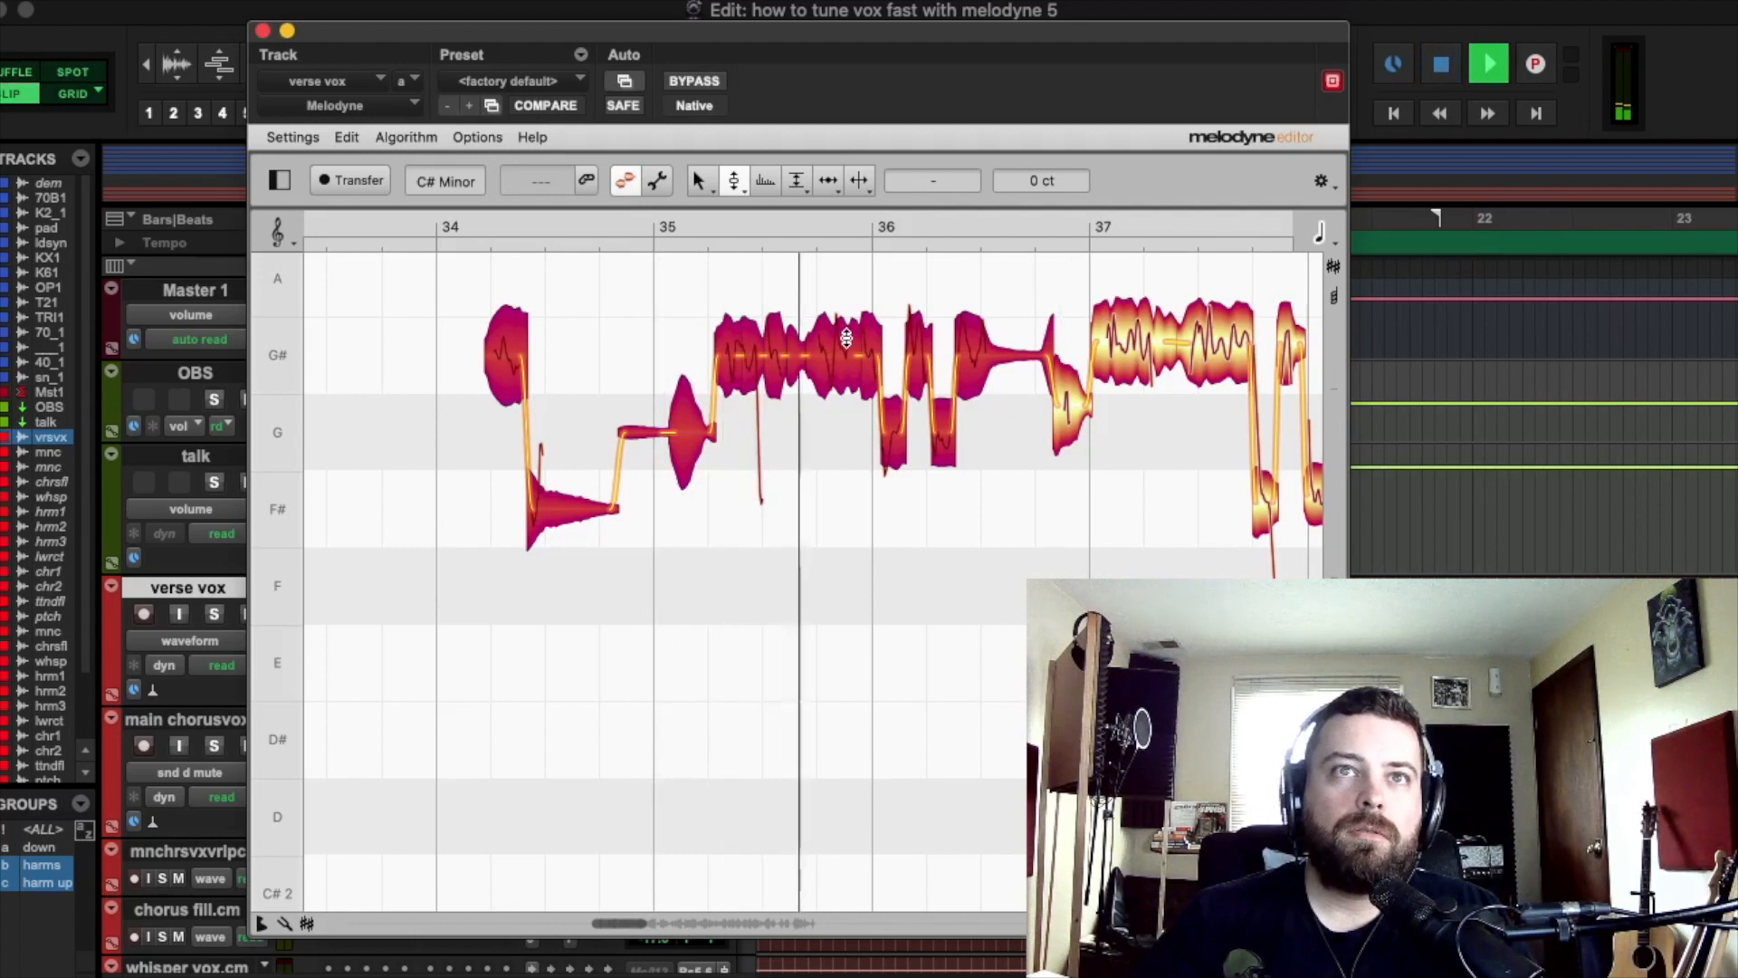
left_click(998, 486)
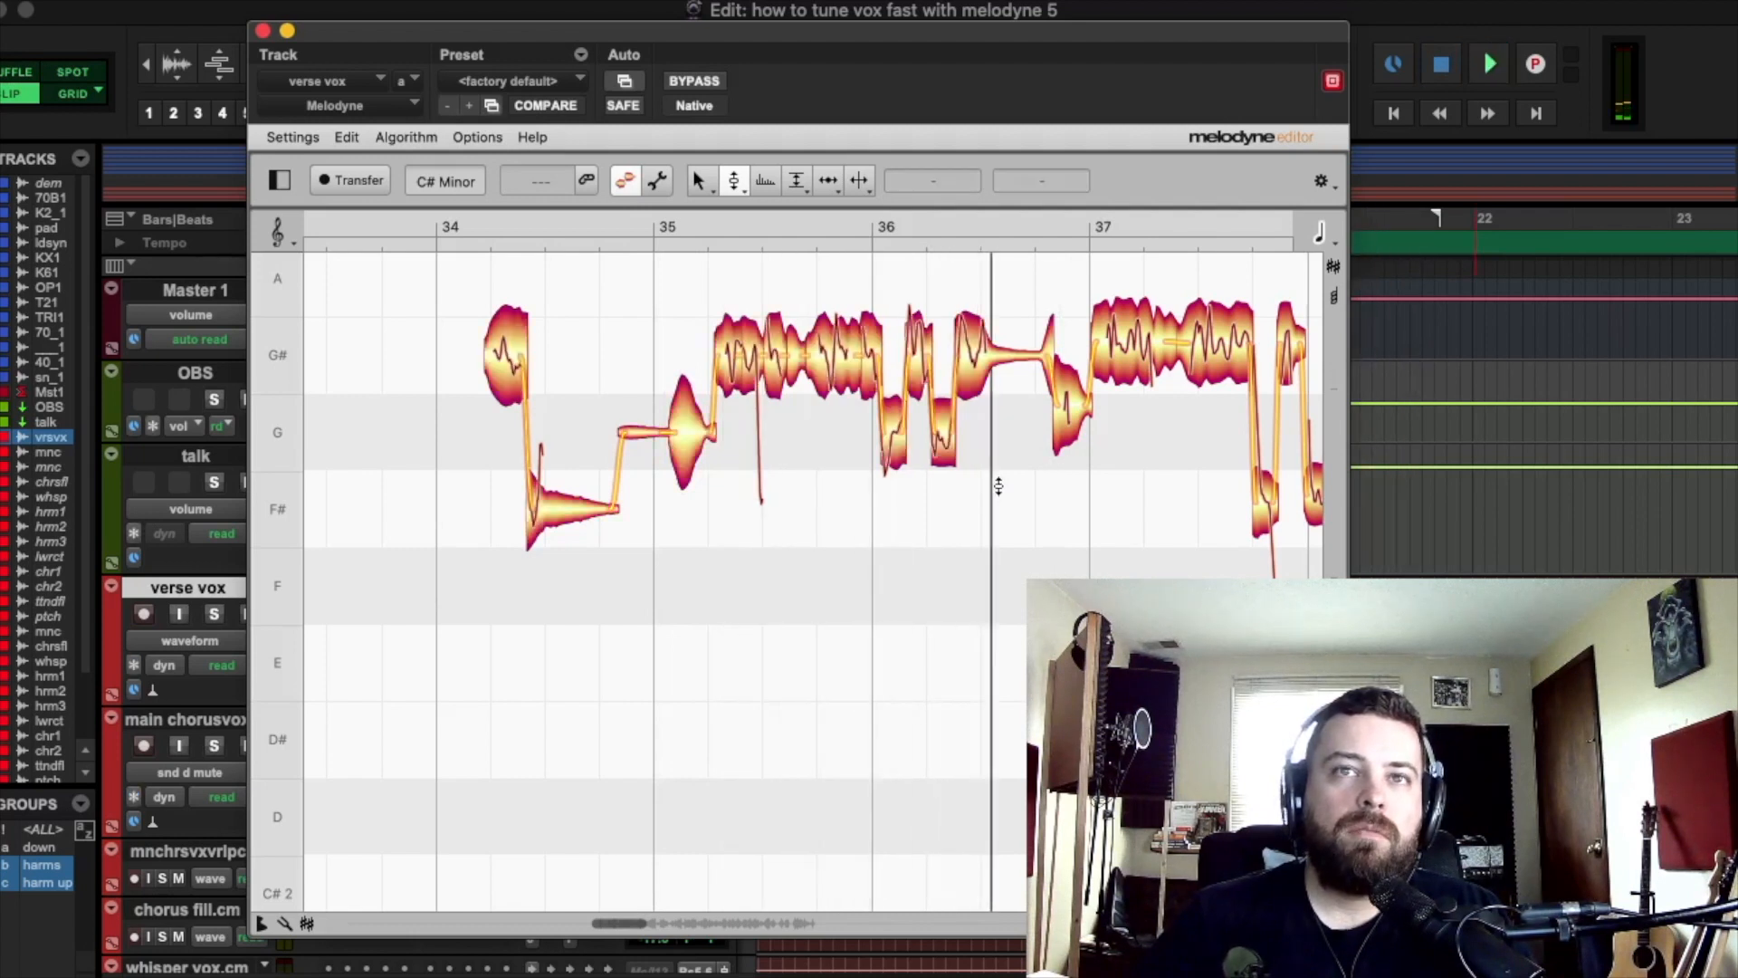
Step: Lower the two wrongly snapped short notes after bar line 36 from G to F# and audition the phrase
left_click_drag(816, 452, 976, 497)
key("space")
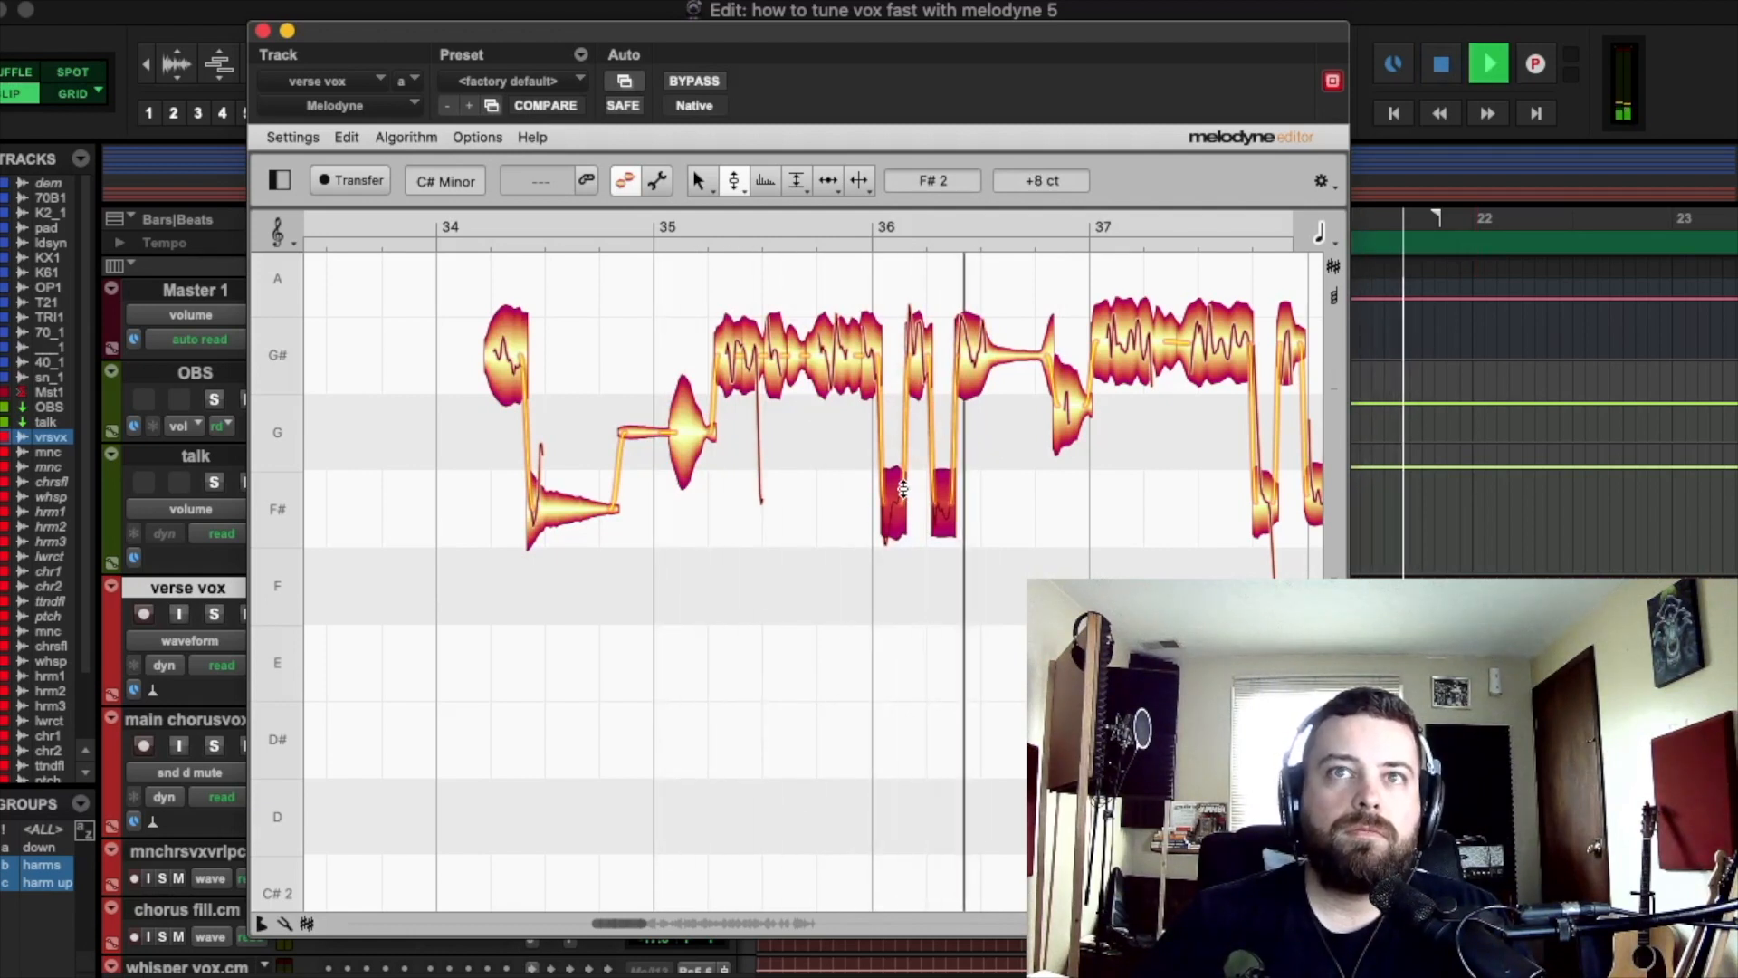
key("space")
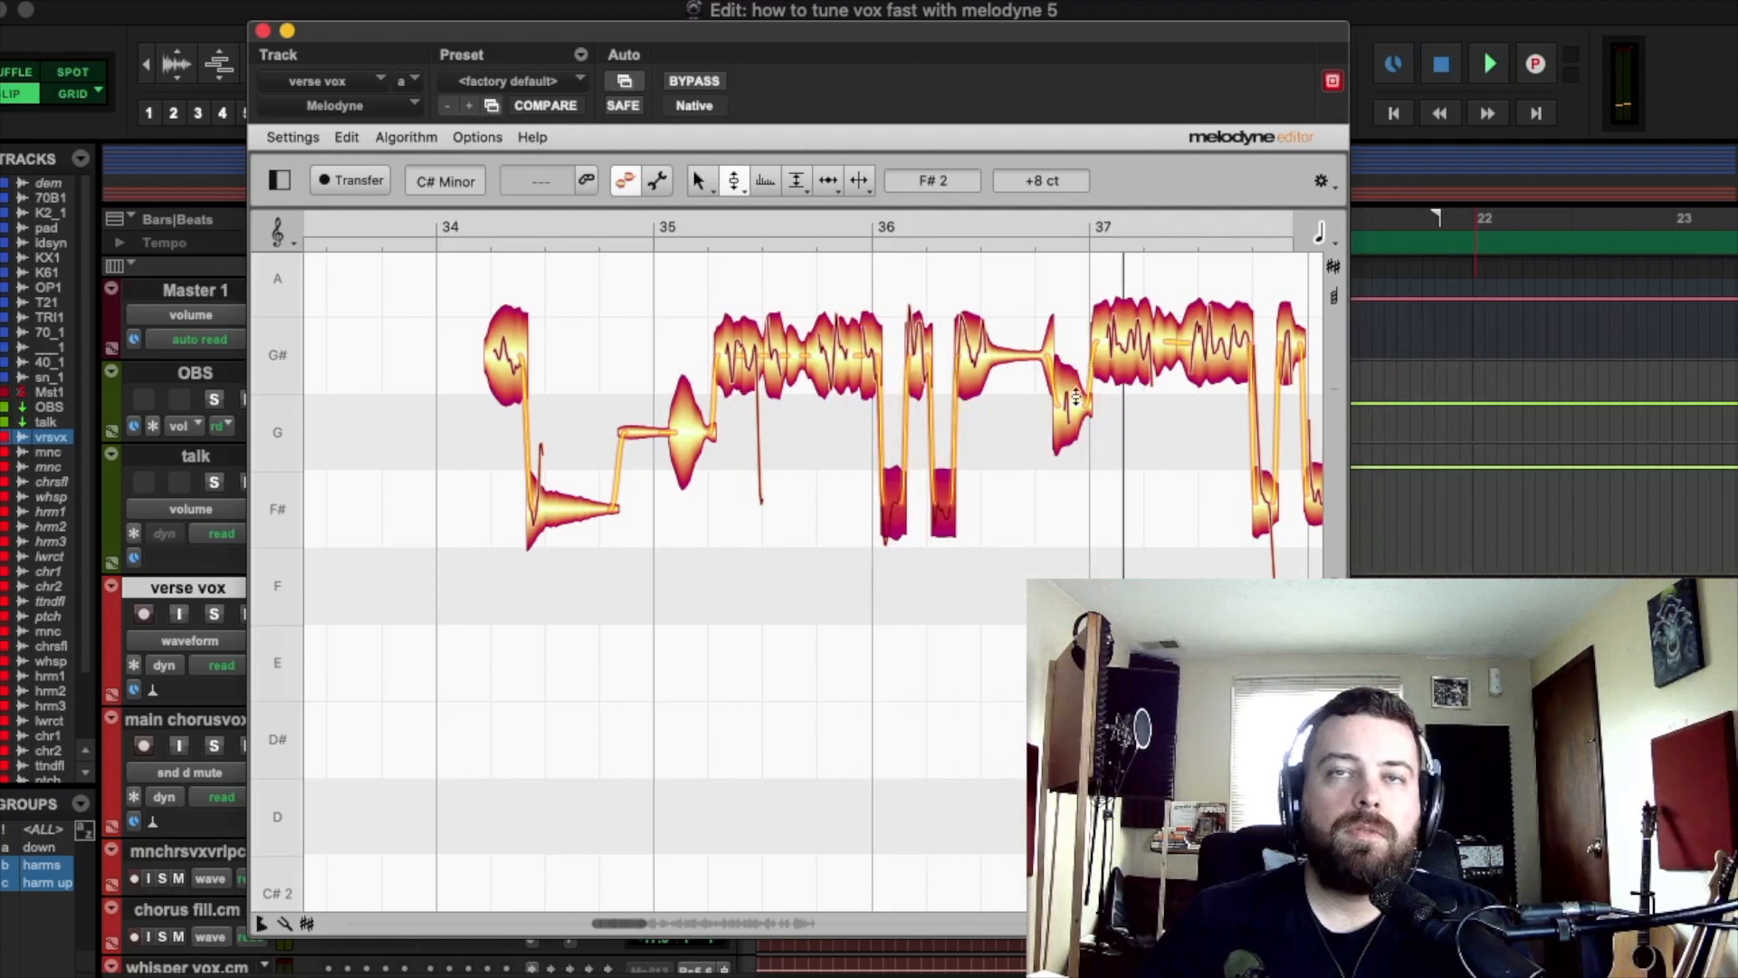
Step: Split the run of G# notes in the second half of bar 35 at three points with the Note Separation tool
scroll(1059, 435, "right", 2)
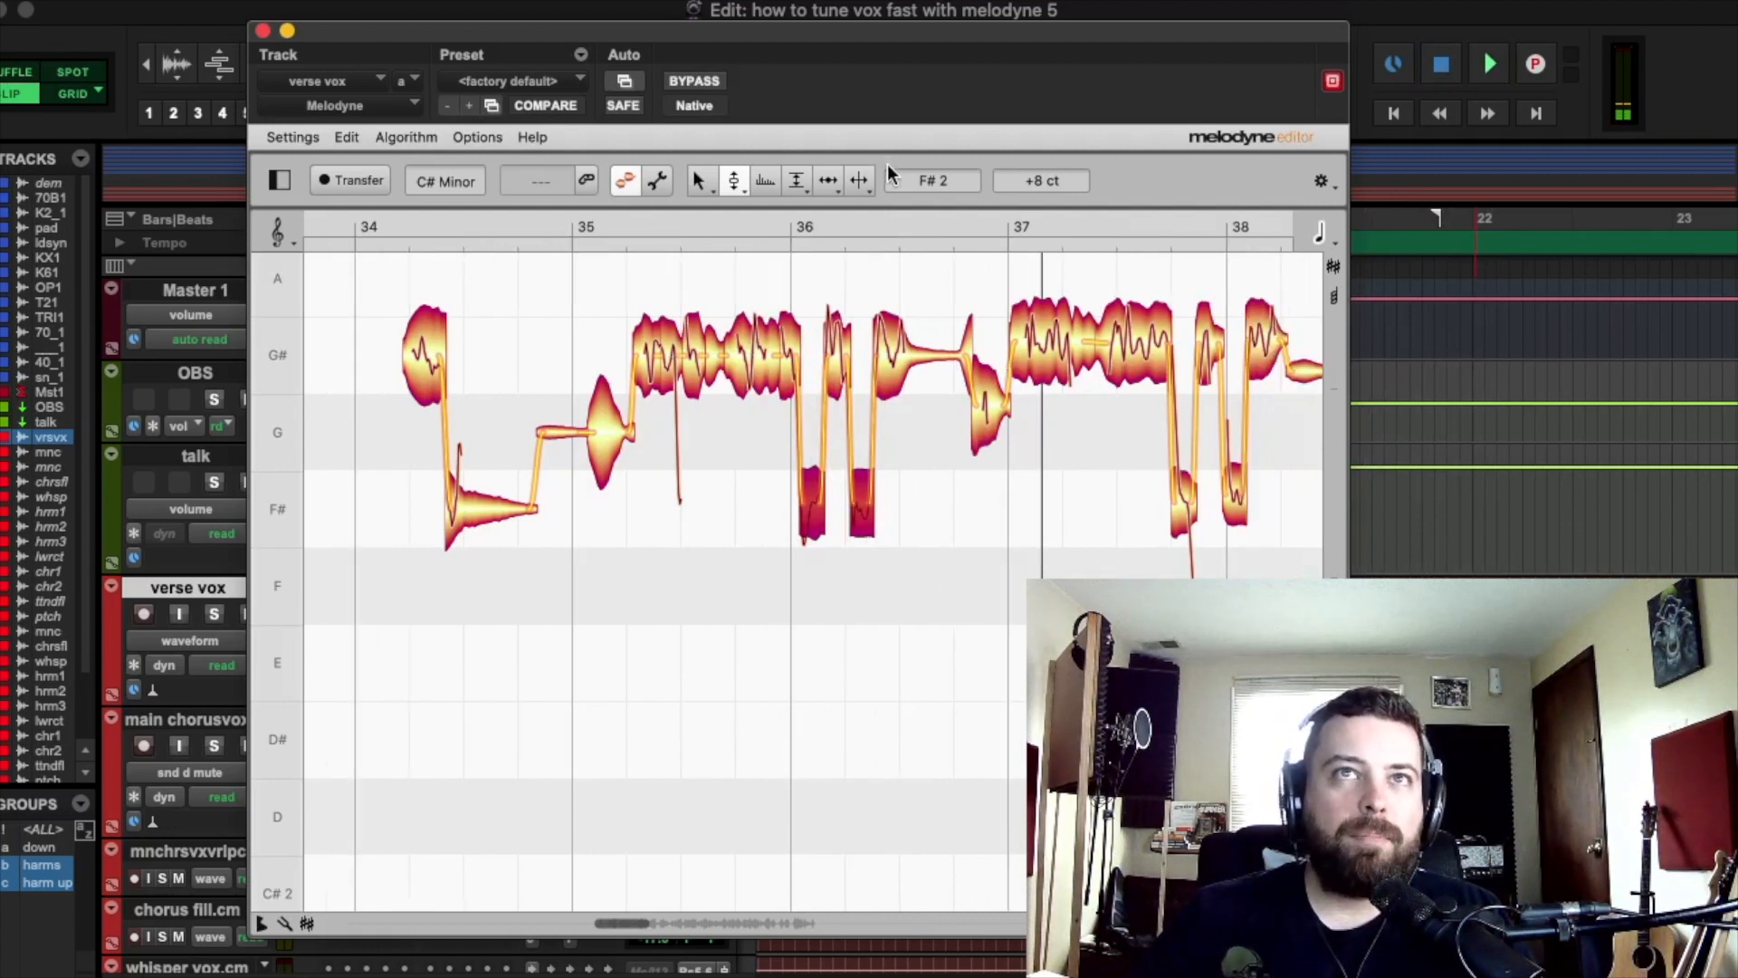
left_click(859, 181)
left_click_drag(630, 393, 918, 373)
left_click(784, 343)
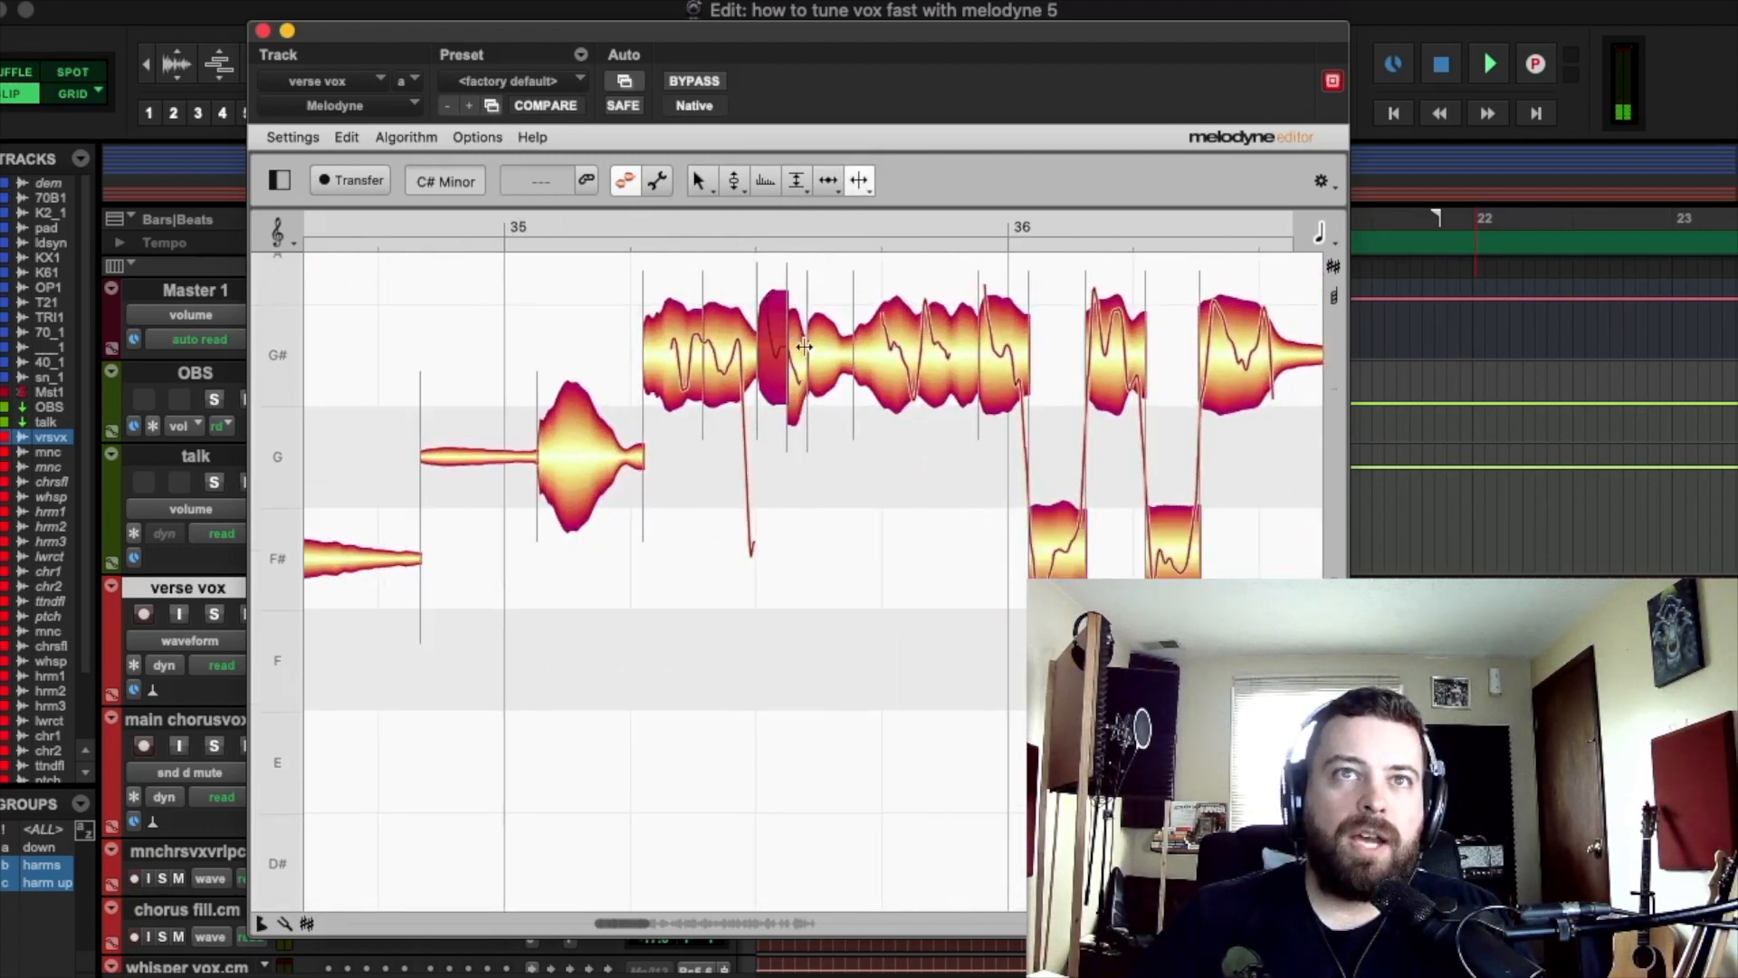
double_click(890, 340)
double_click(925, 329)
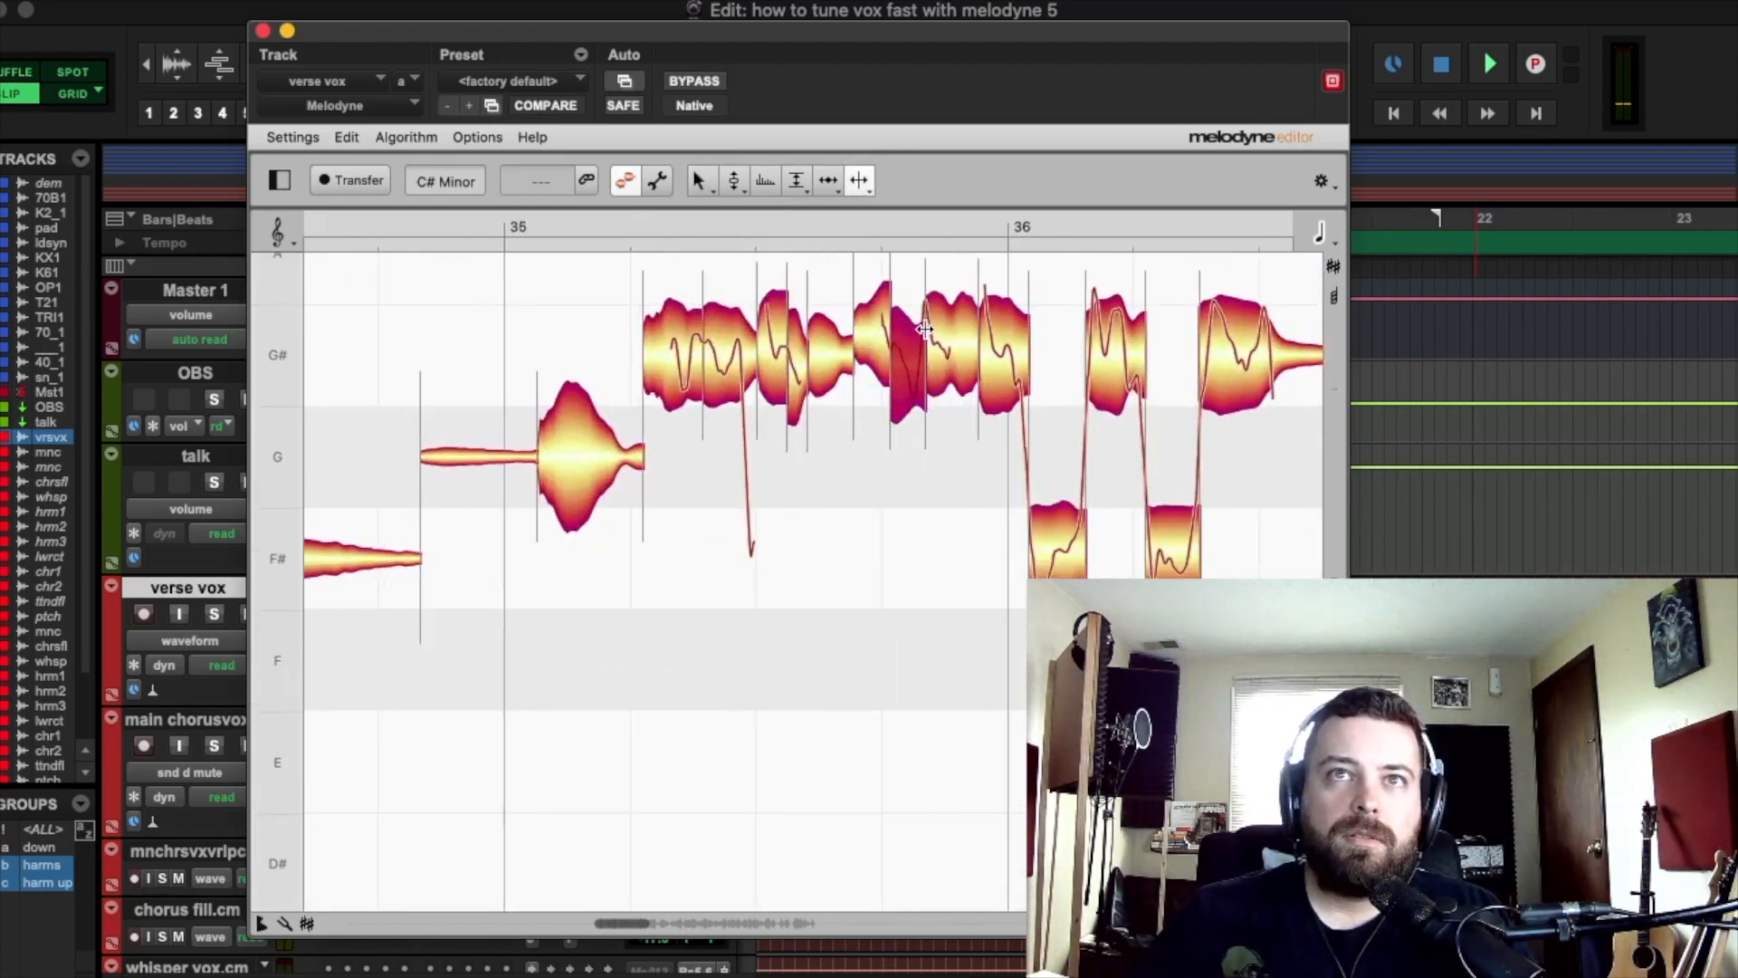
left_click(741, 180)
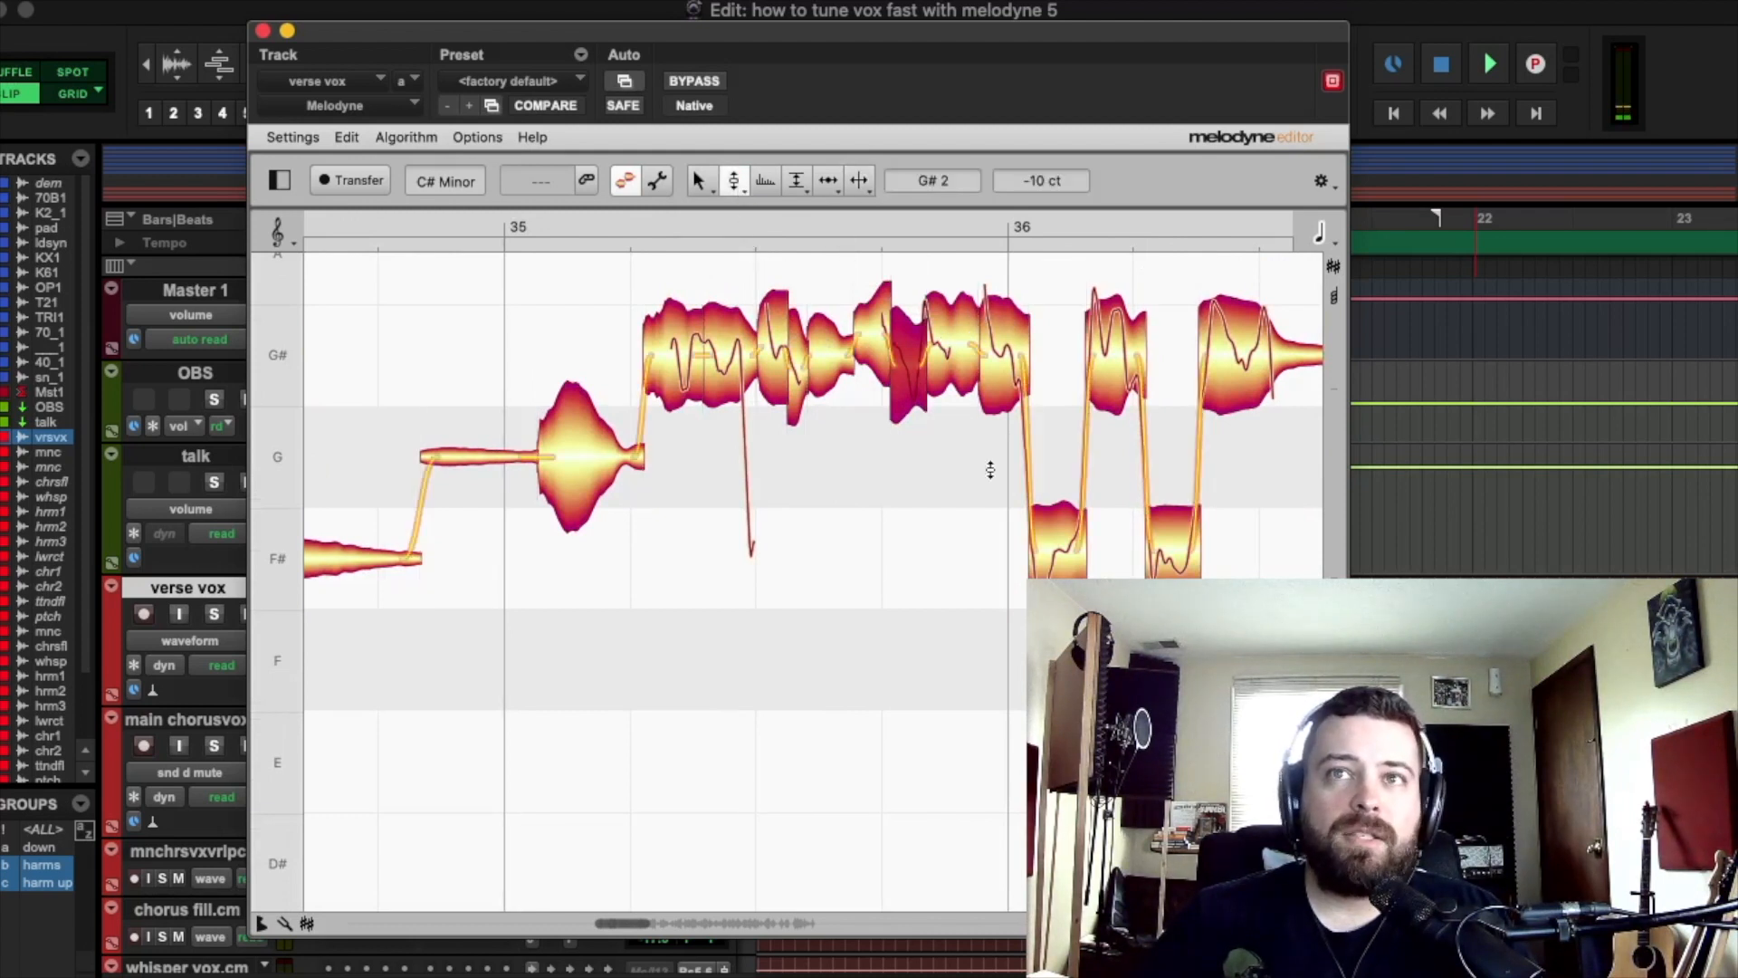
Step: Bring bars 36 to 39 into view, play the vocal and move Melodyne's window aside to uncover the timeline
scroll(994, 487, "right", 1)
scroll(994, 487, "right", 6)
left_click(698, 179)
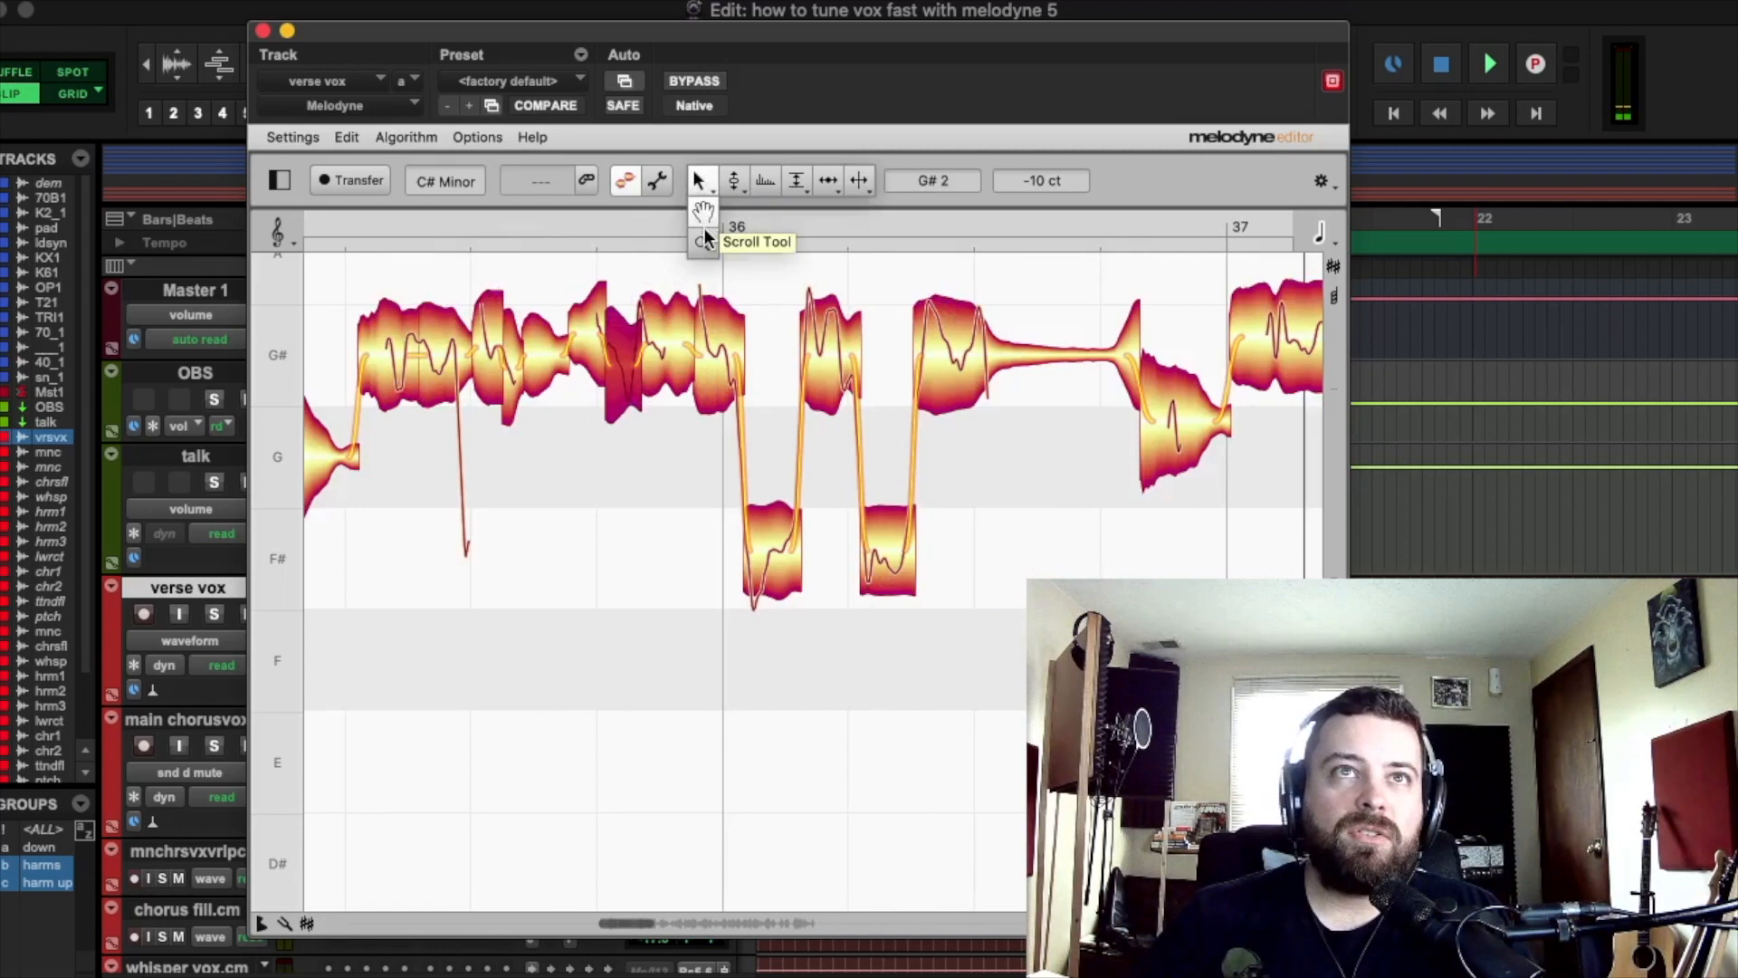
left_click_drag(856, 527, 682, 450)
key("space")
scroll(777, 604, "right", 12)
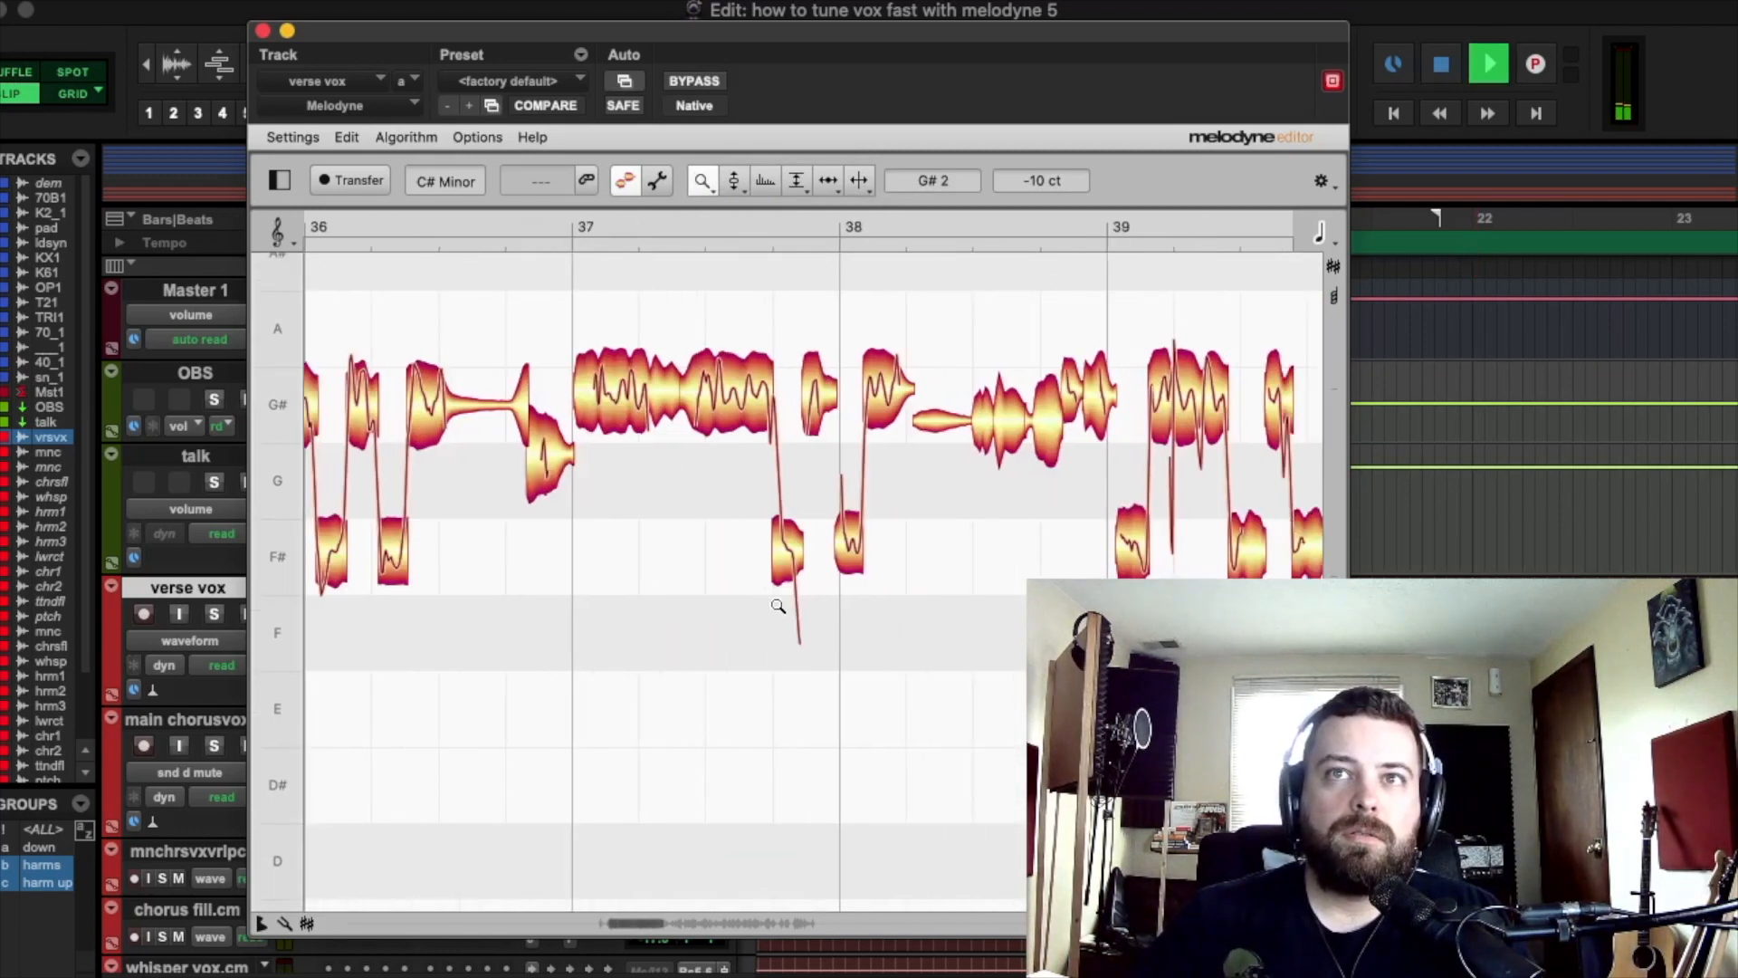
left_click_drag(1302, 41, 1017, 67)
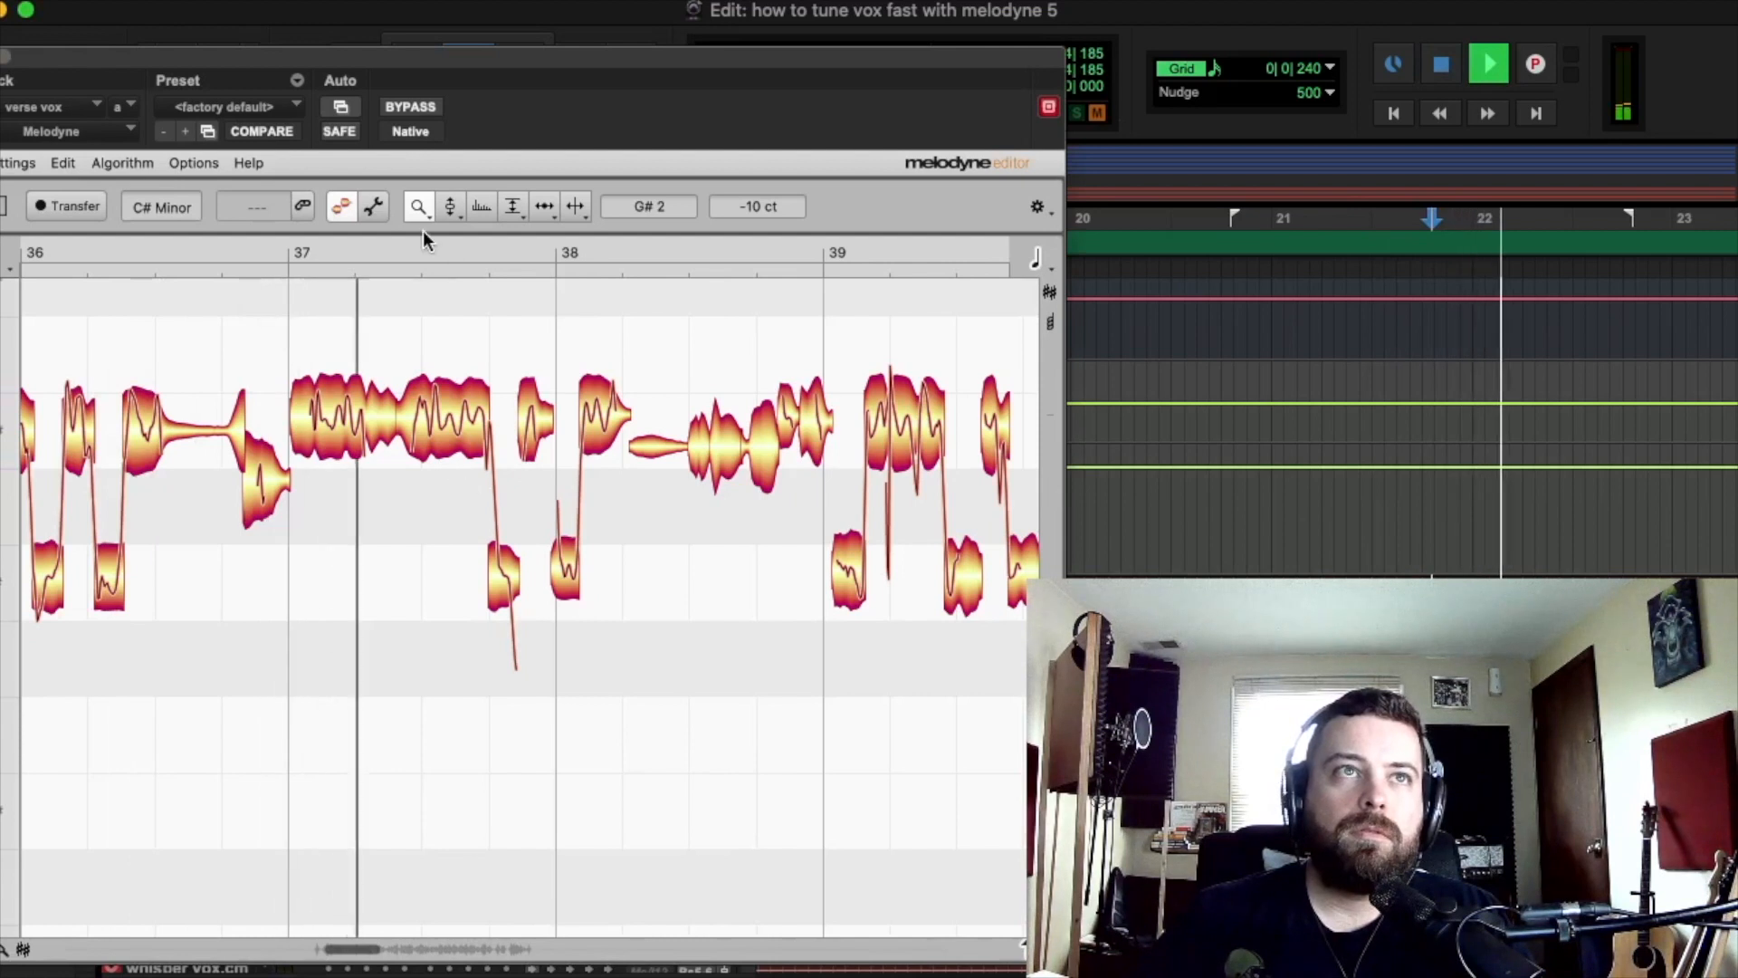
Step: Raise bar 37's G# notes, taking the second group to +40 ct and the last note to +28 ct, and lower the F# note between them
key("space")
left_click(450, 206)
left_click_drag(334, 434, 335, 416)
left_click_drag(453, 423, 454, 412)
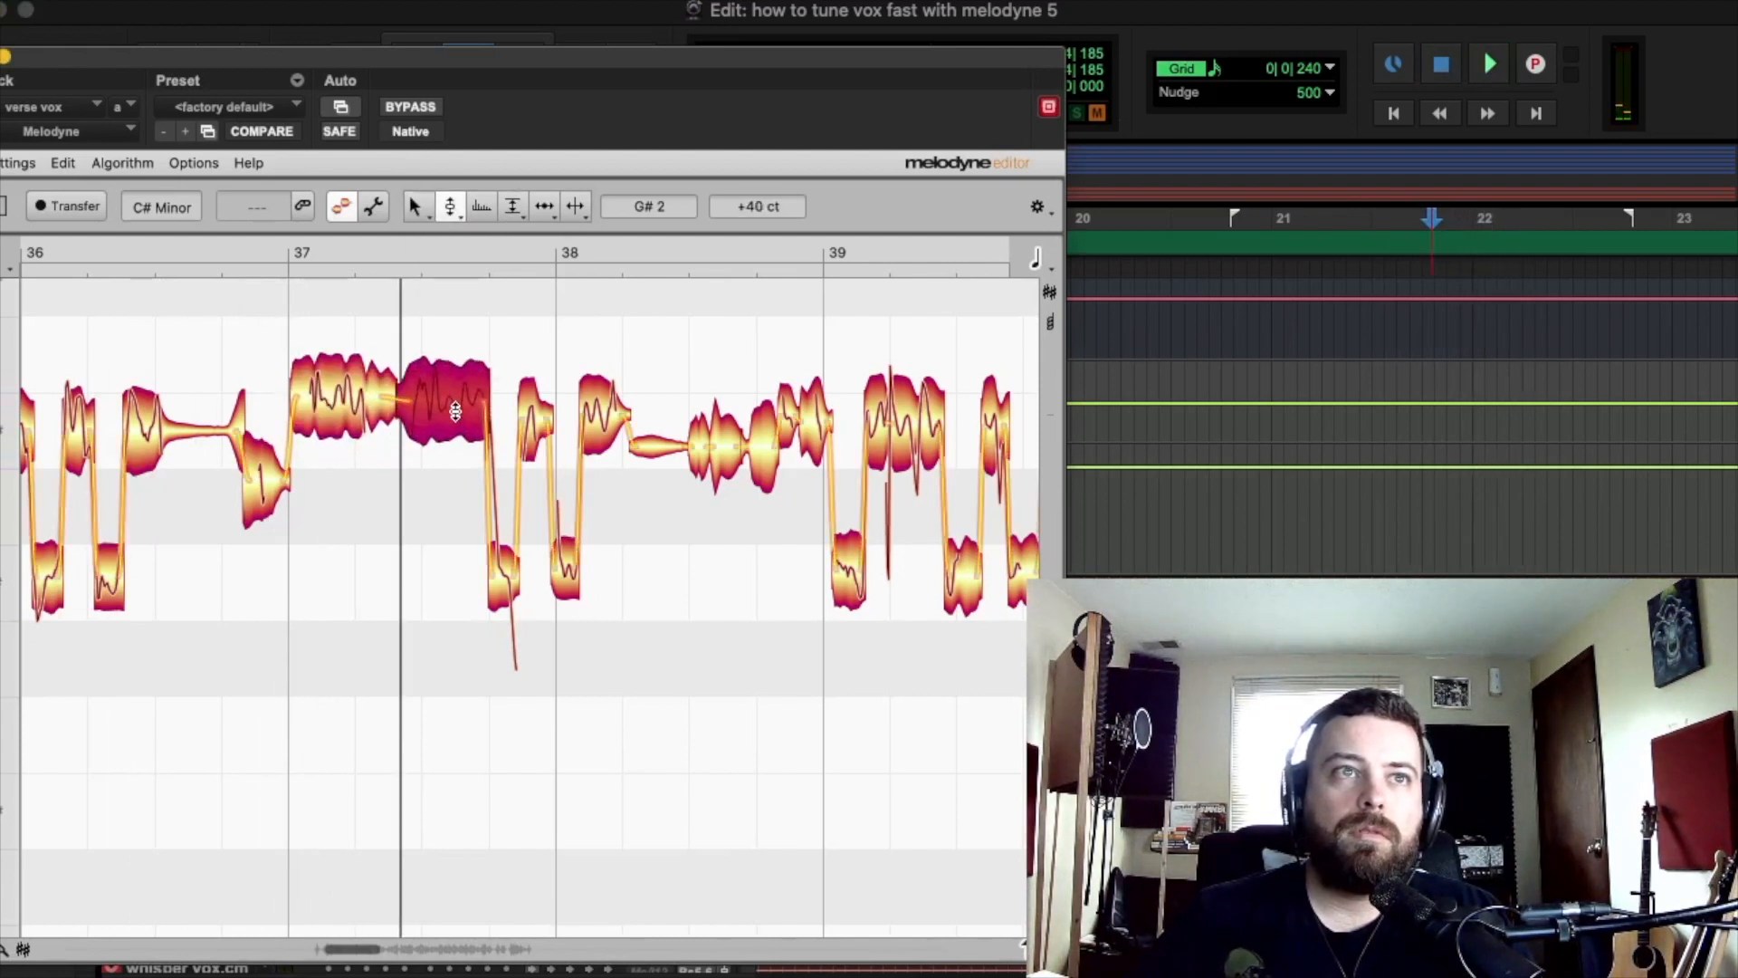
left_click_drag(504, 583, 514, 578)
left_click_drag(549, 429, 548, 419)
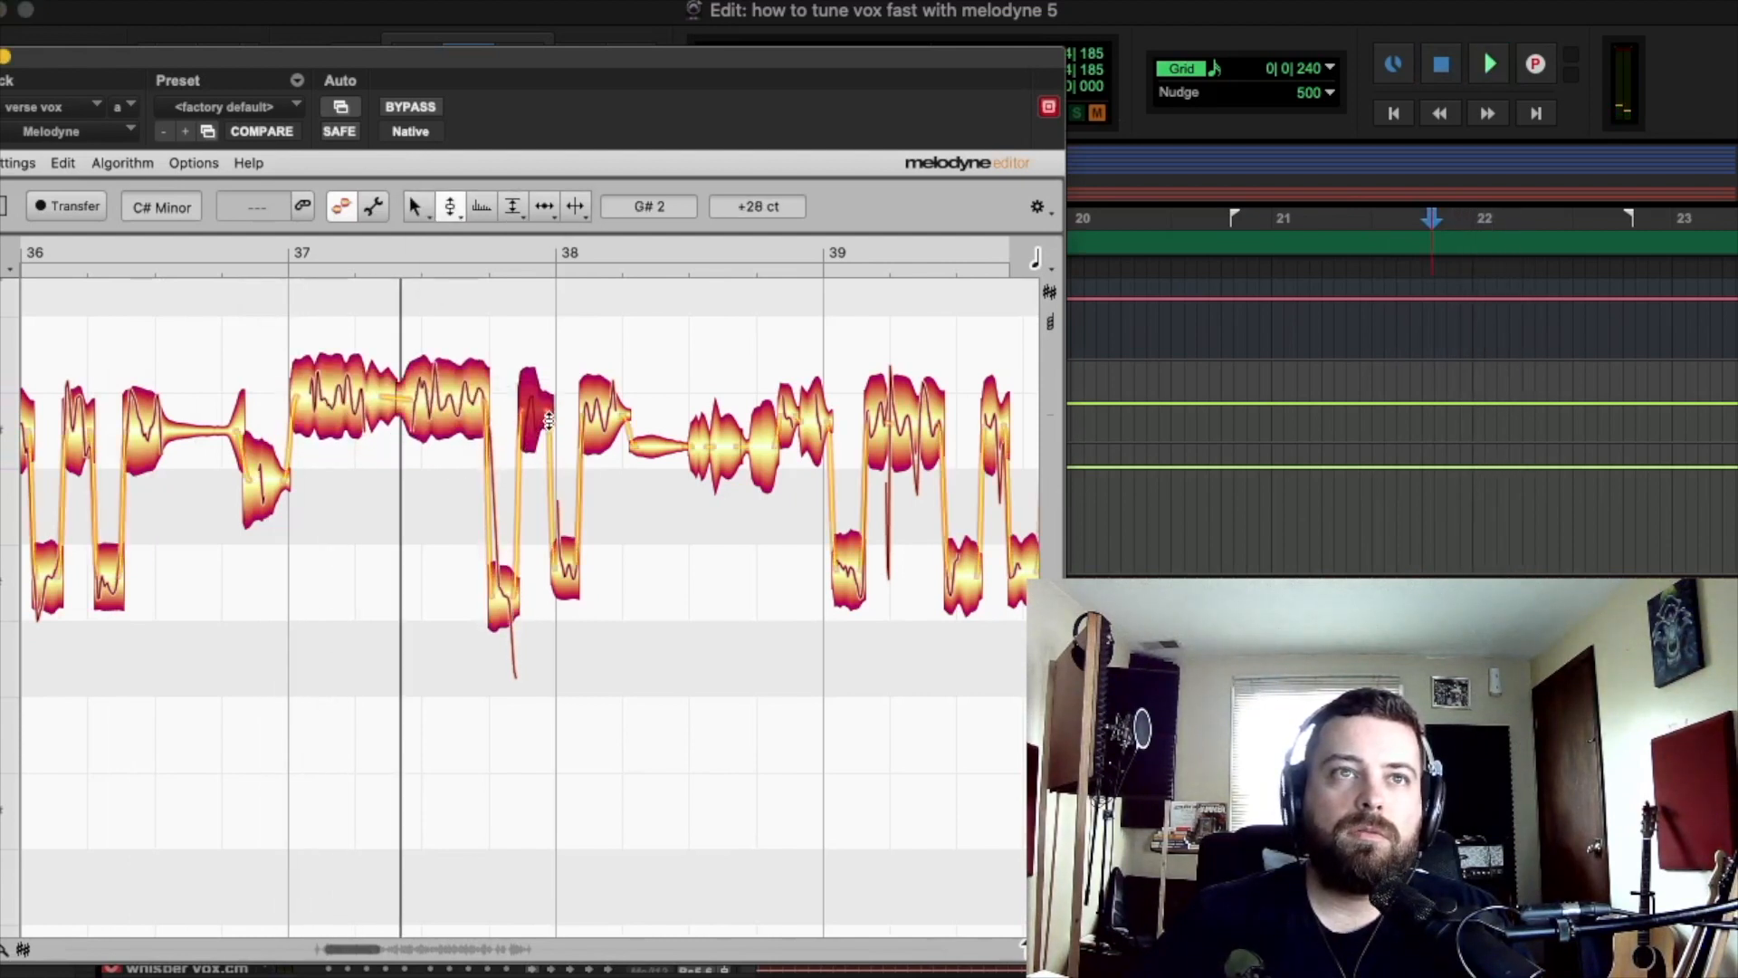
Step: Nudge the G# note just after bar line 38 upward, lower the neighbouring F# note to -15 ct and audition the phrase
left_click(595, 414)
left_click(564, 561)
key("space")
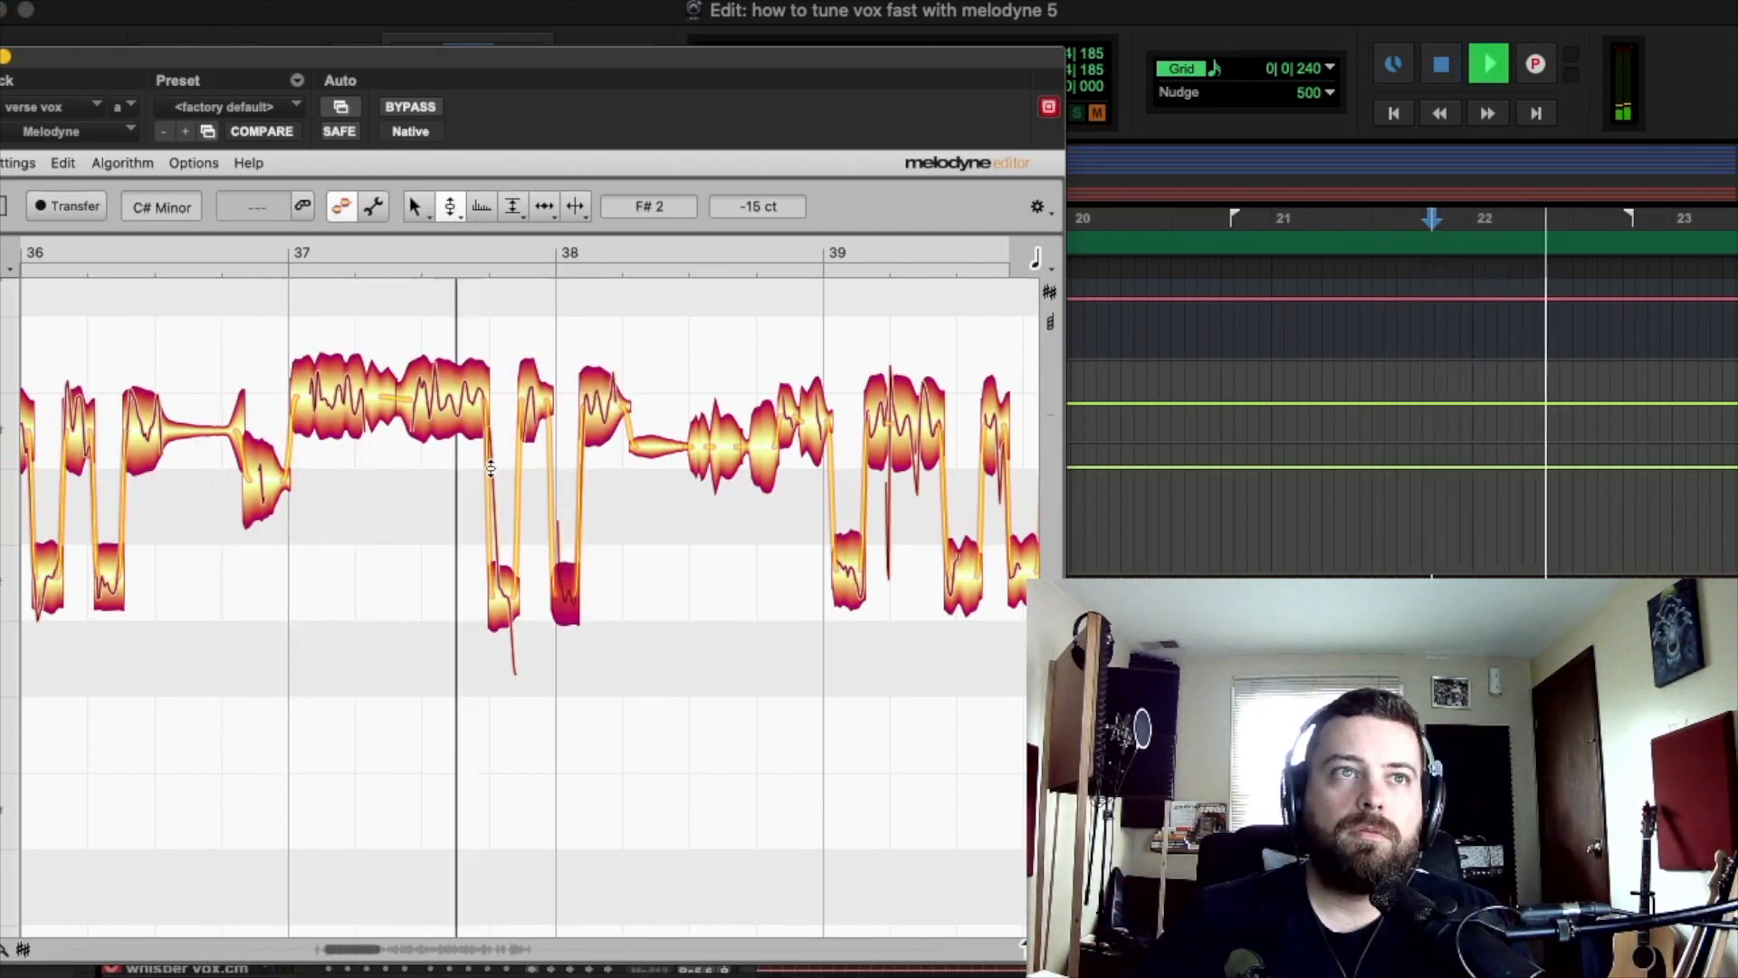
key("space")
Step: Snap all notes from bar line 37 to the long tail after bar line 38 to their exact pitches and play on
left_click_drag(294, 323, 644, 650)
double_click(467, 410)
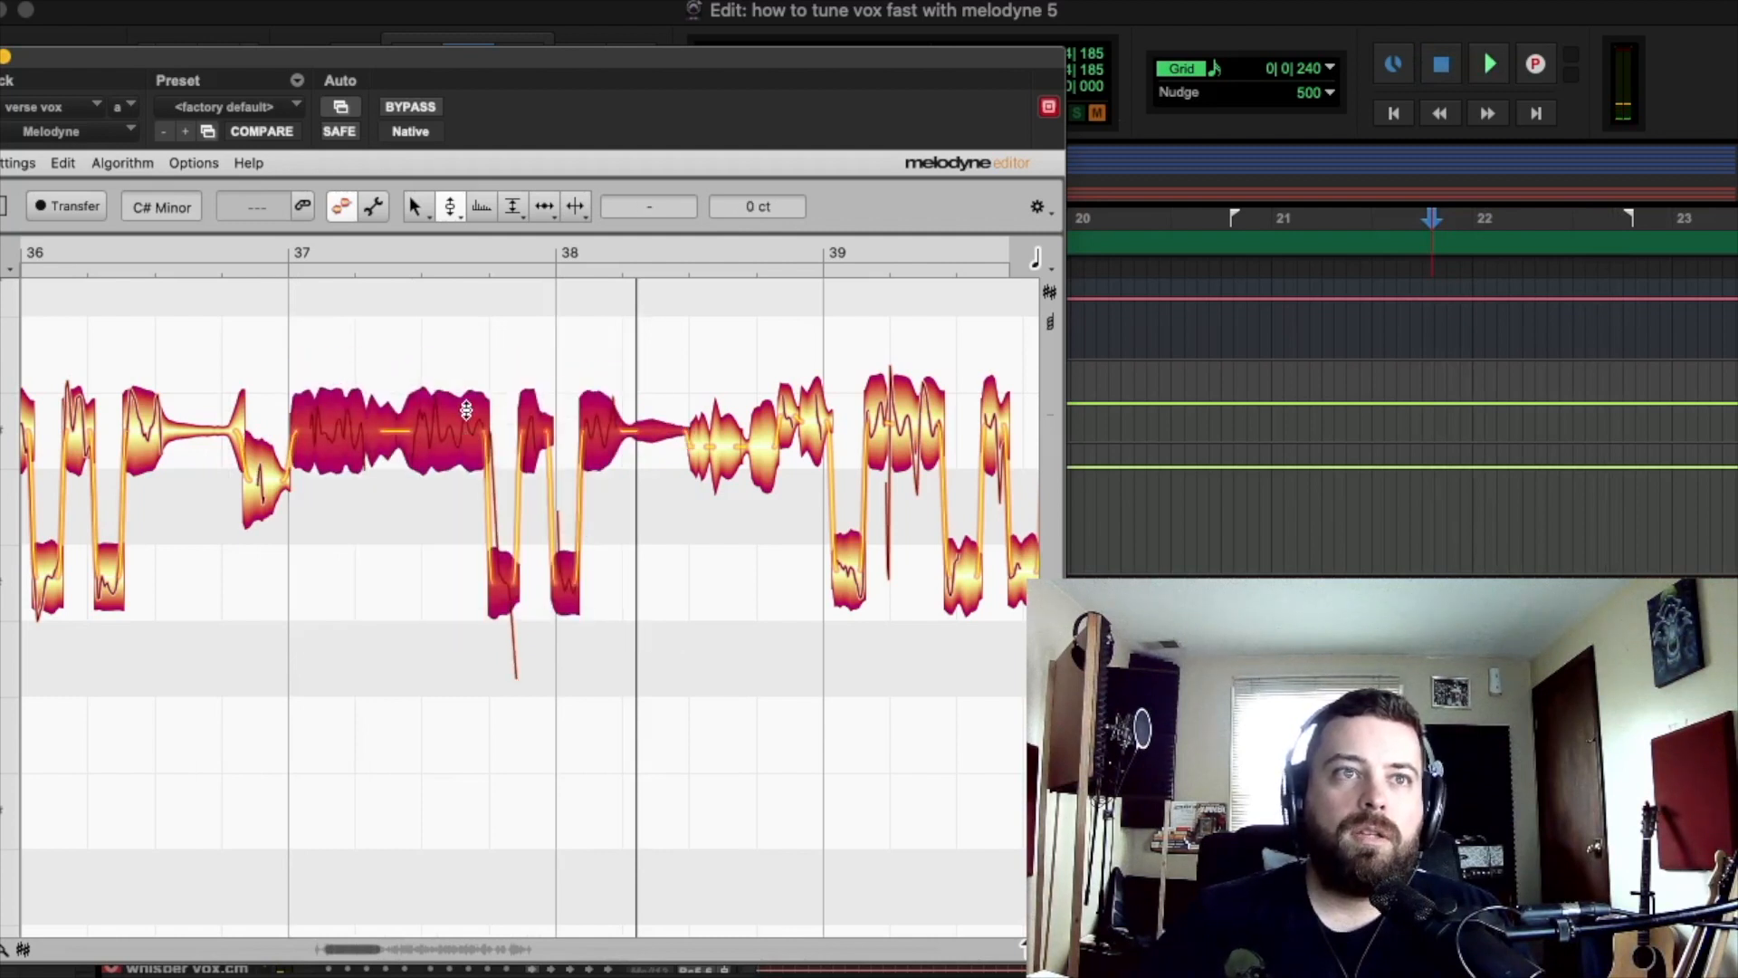
key("space")
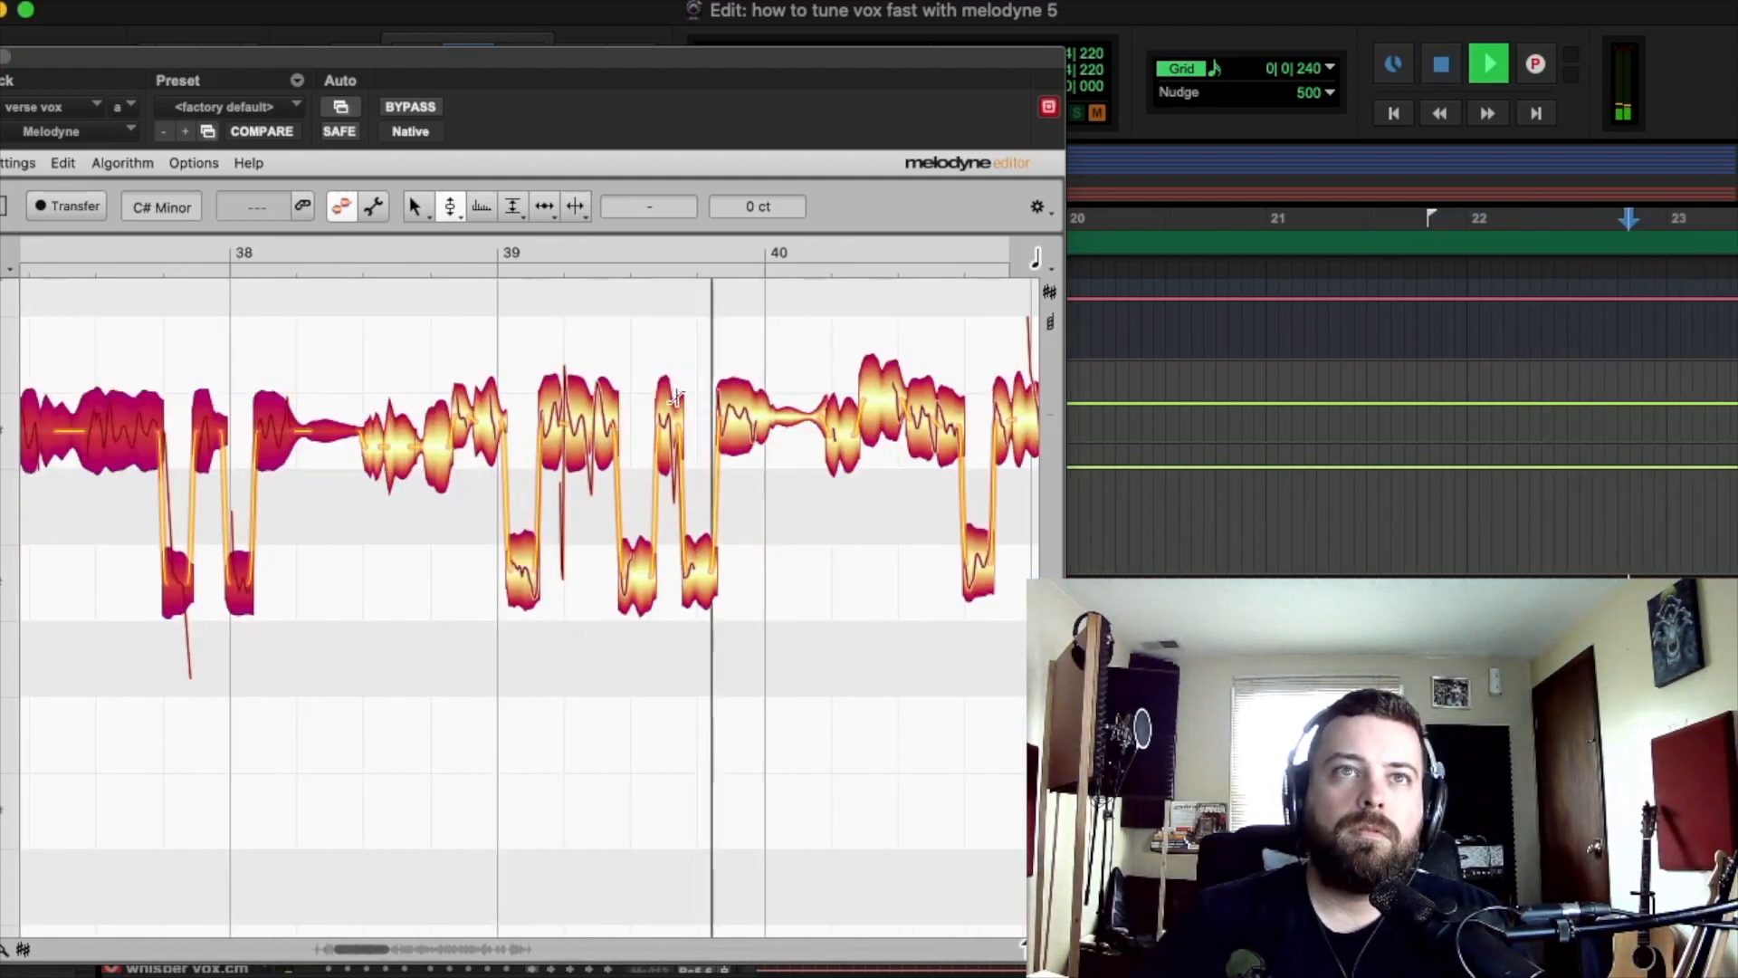
Step: Raise the G# note before bar line 40 to +36 ct, lower the short G# before it to -32 ct and audition them
key("space")
left_click(744, 401)
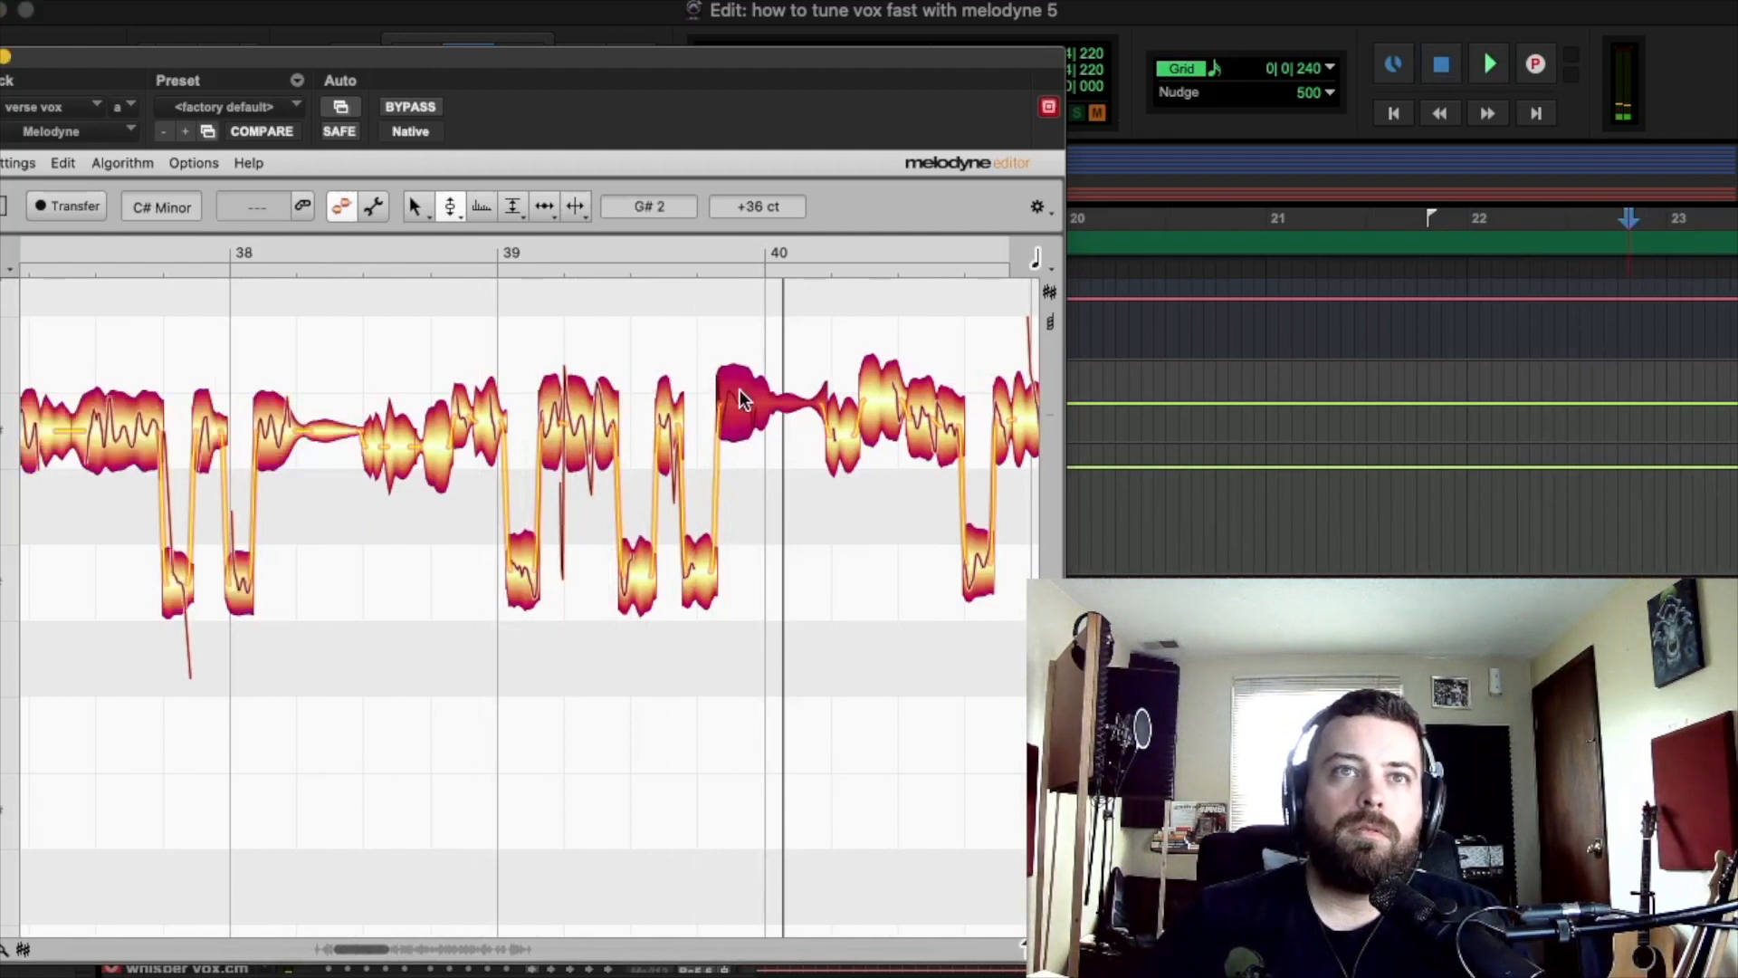
key("space")
left_click(670, 453)
left_click_drag(669, 451, 671, 459)
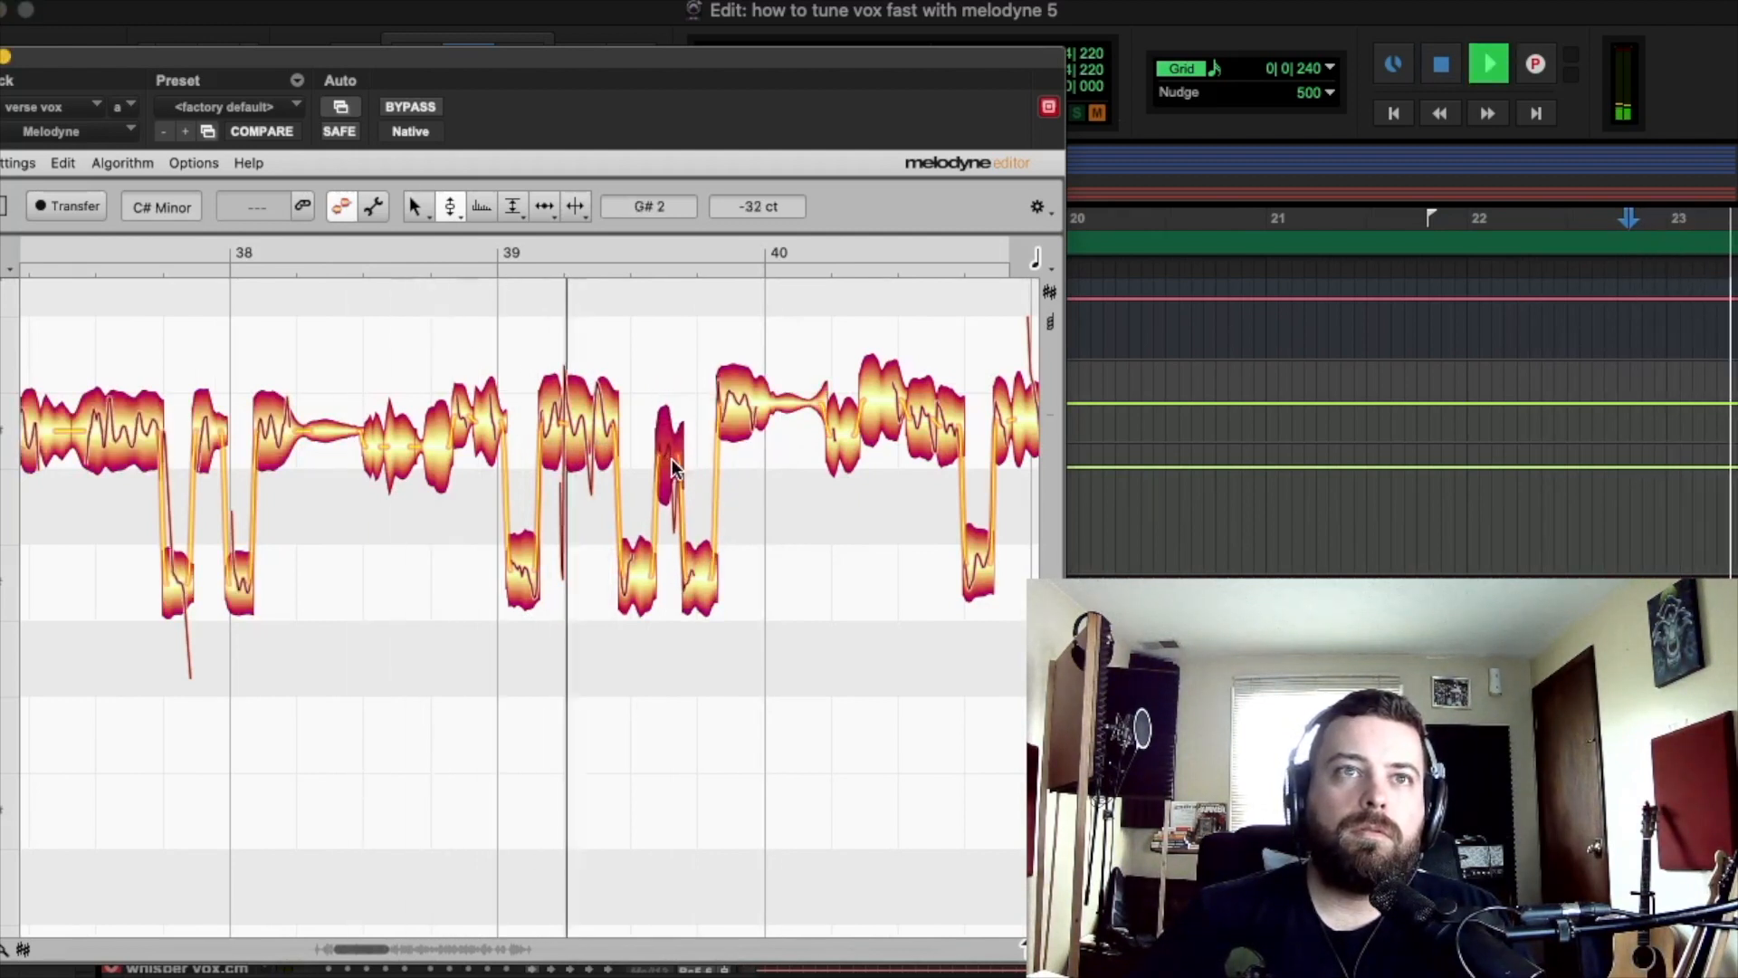
key("space")
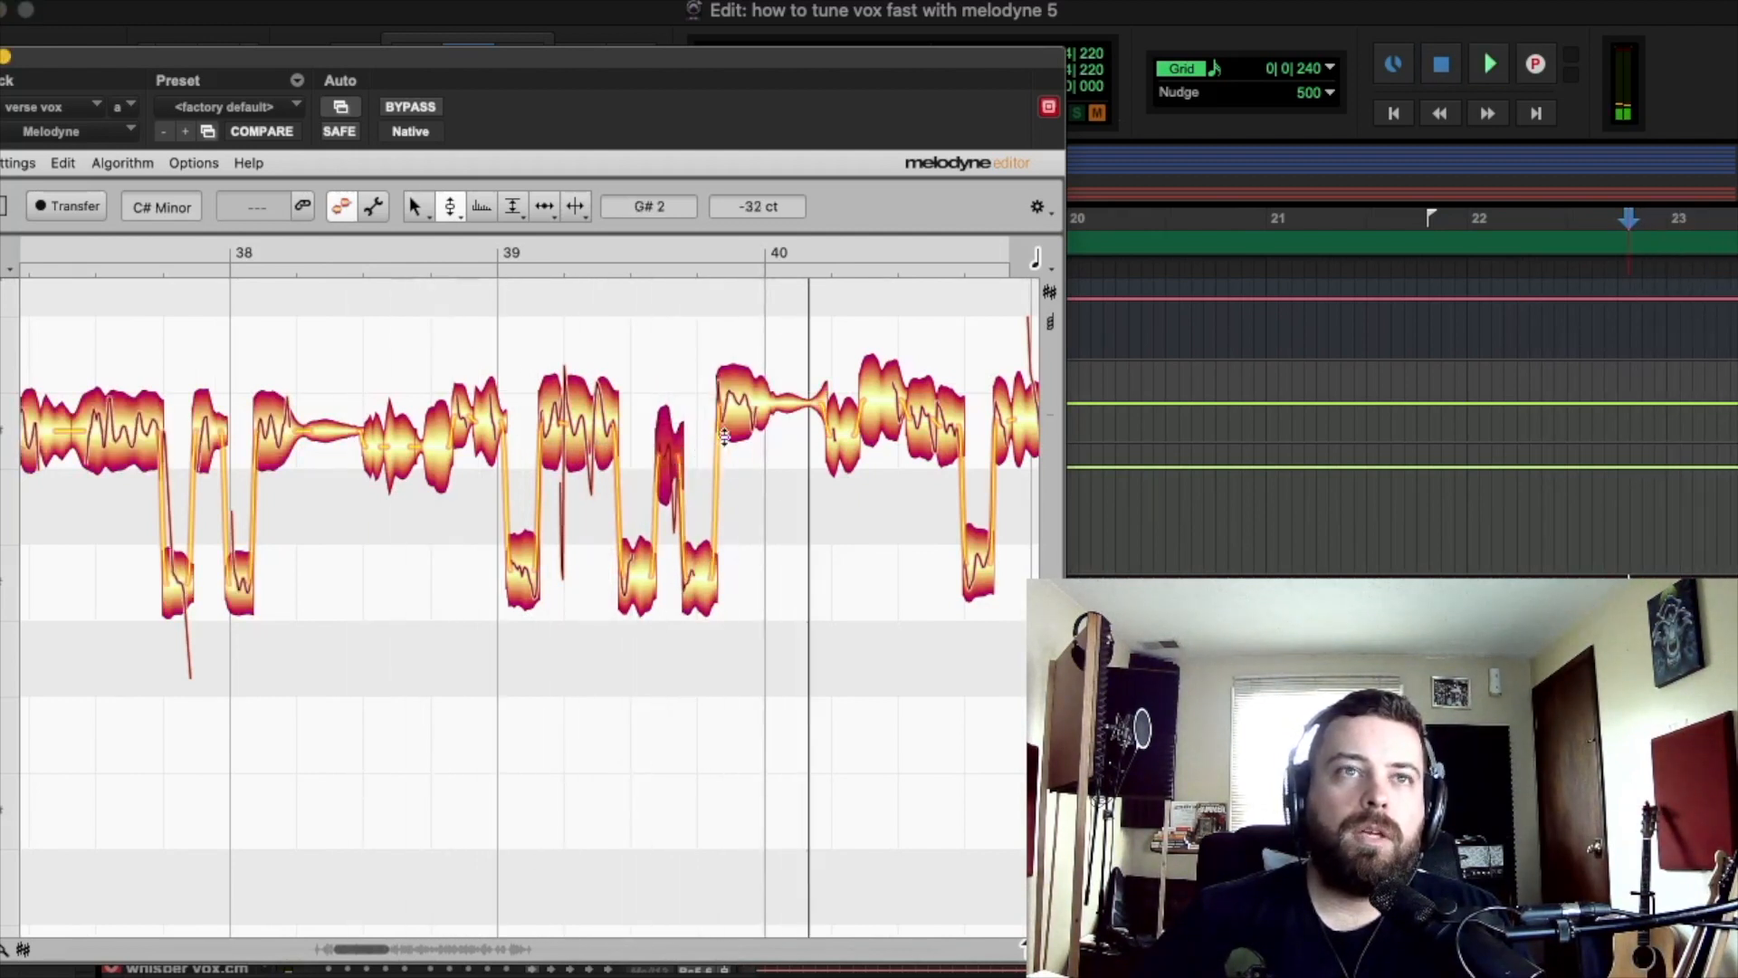
Step: Snap the notes from just before bar line 39 to the tail after bar line 40 to their exact pitches and play them
left_click_drag(496, 337, 787, 616)
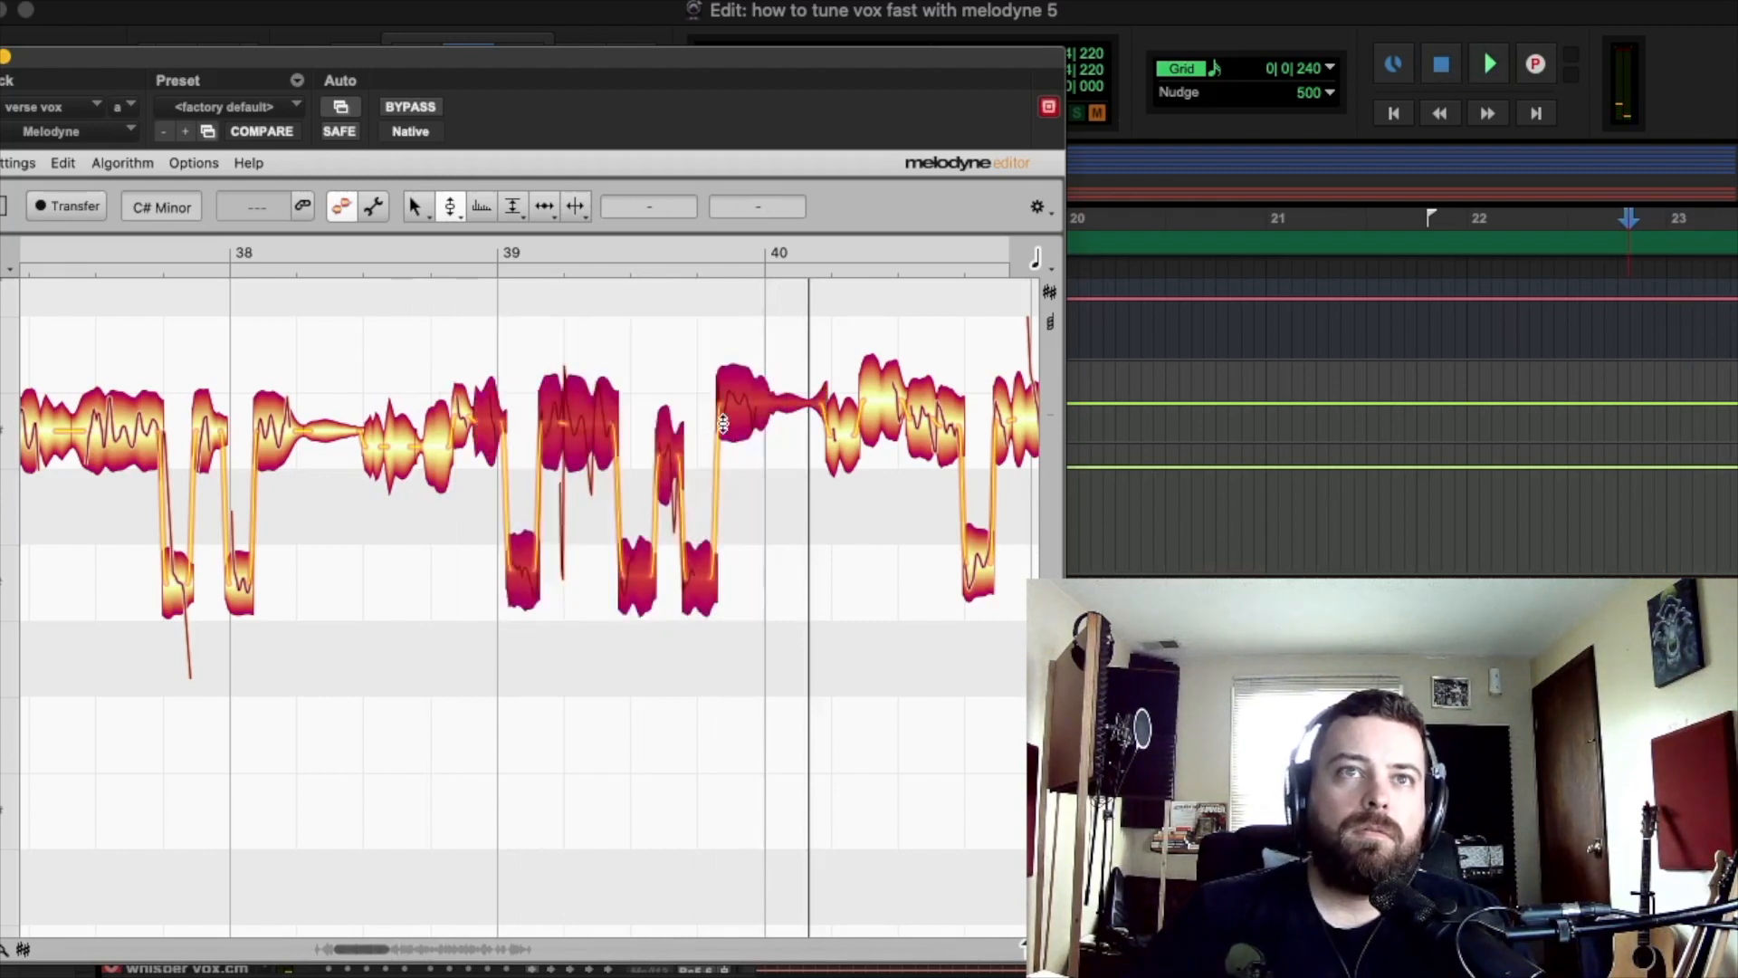
key("space")
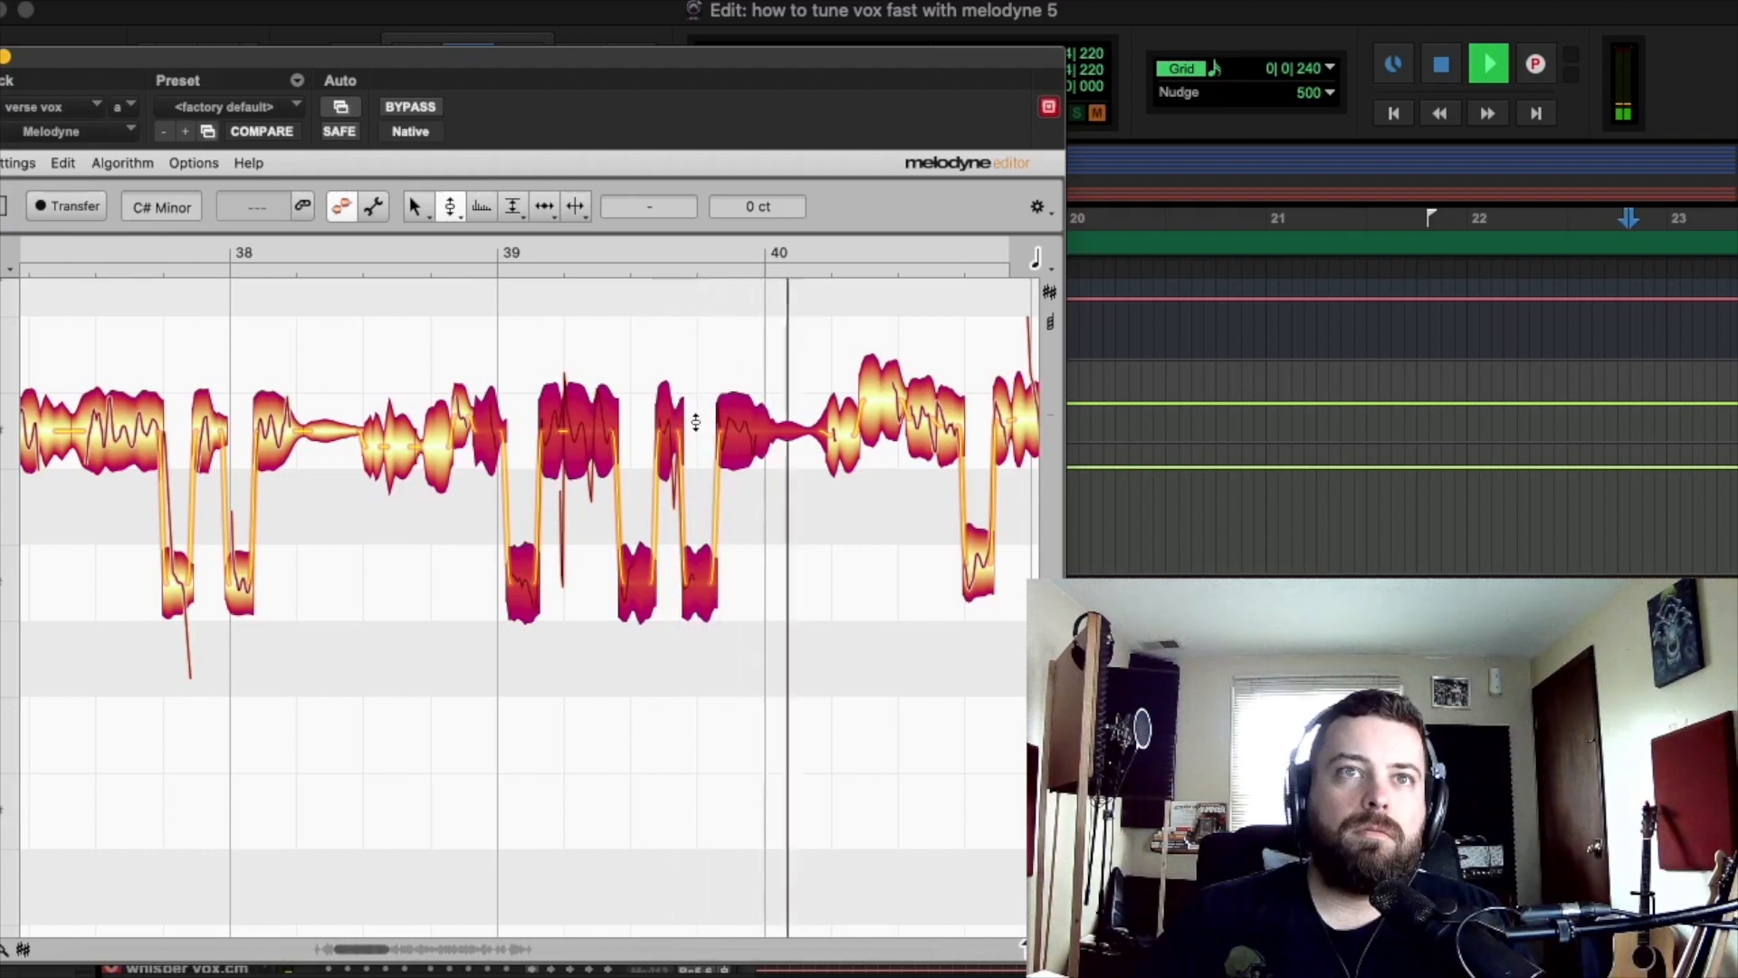
key("space")
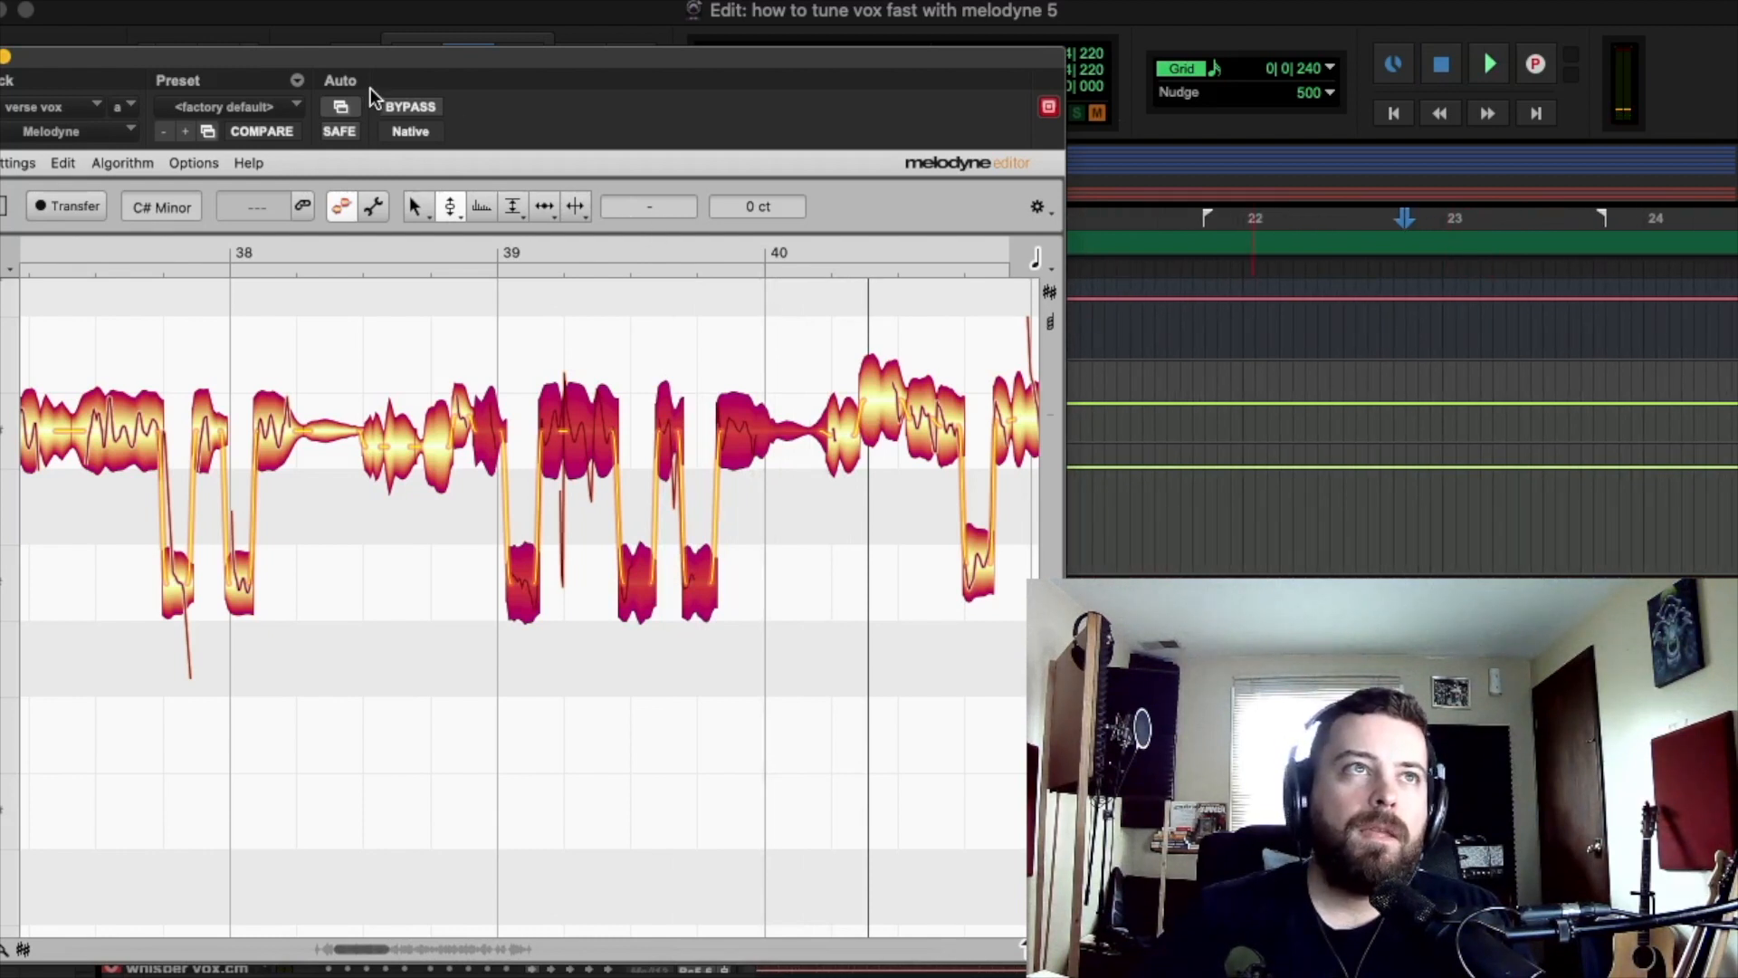
Step: Move Melodyne's window so the pitch ruler is uncovered and play the vocal up to bar 41
left_click_drag(362, 57, 442, 21)
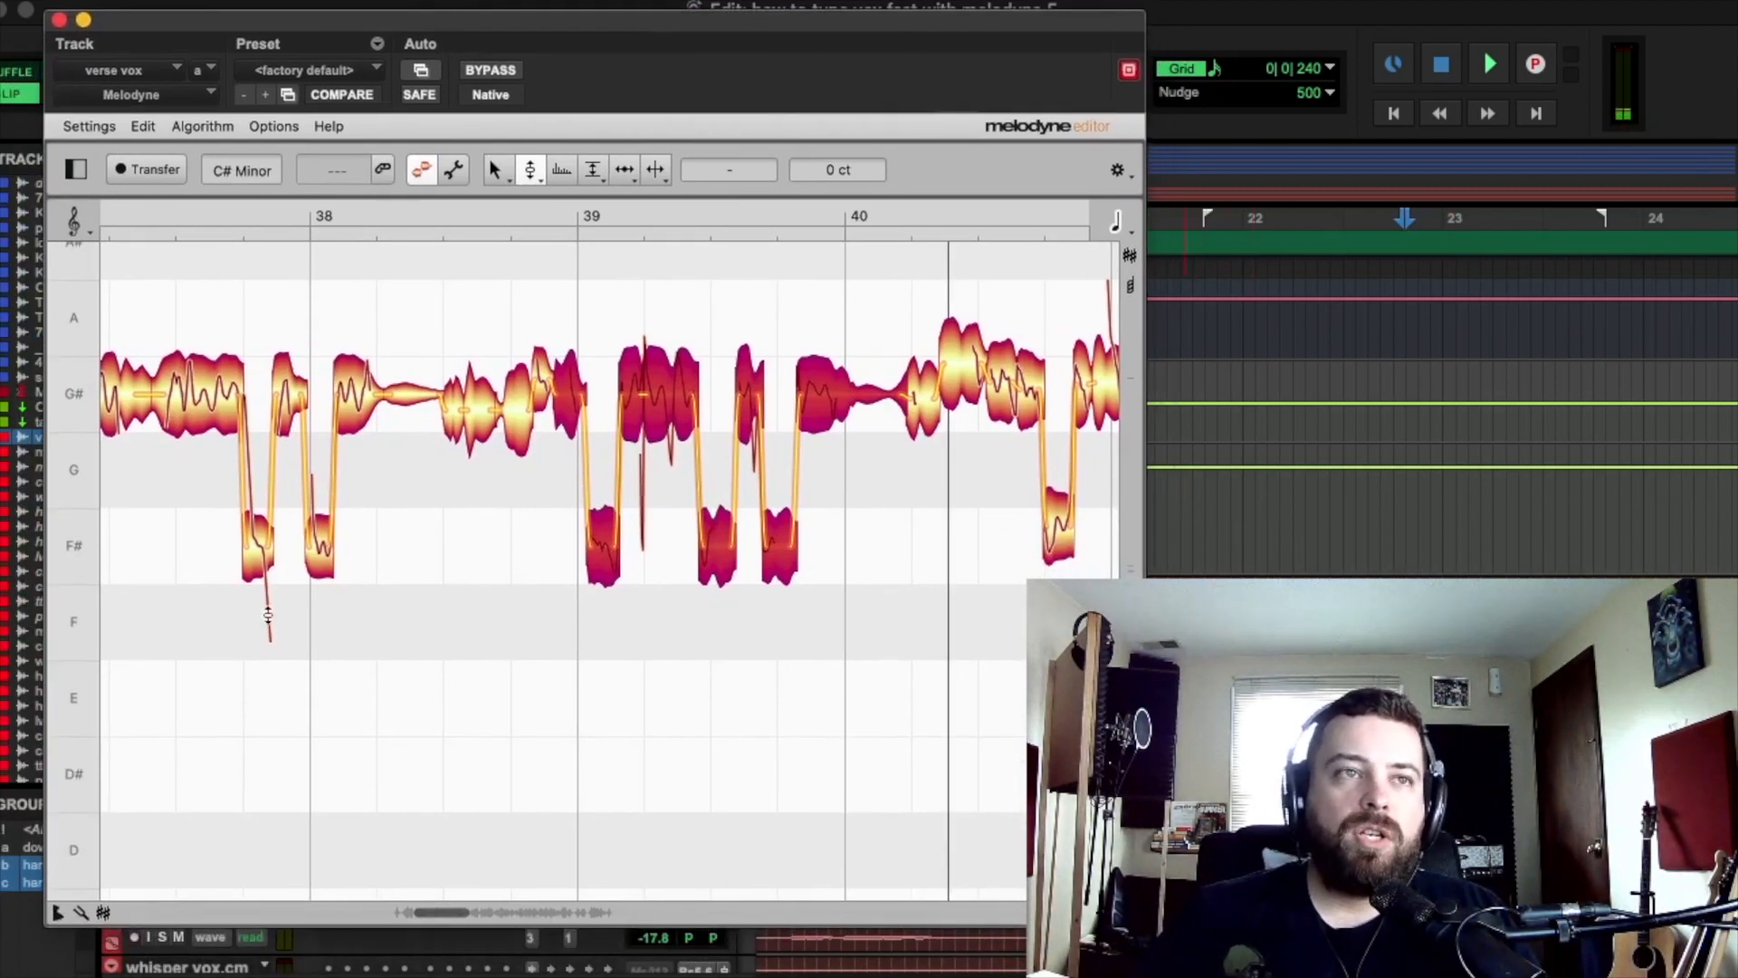
key("space")
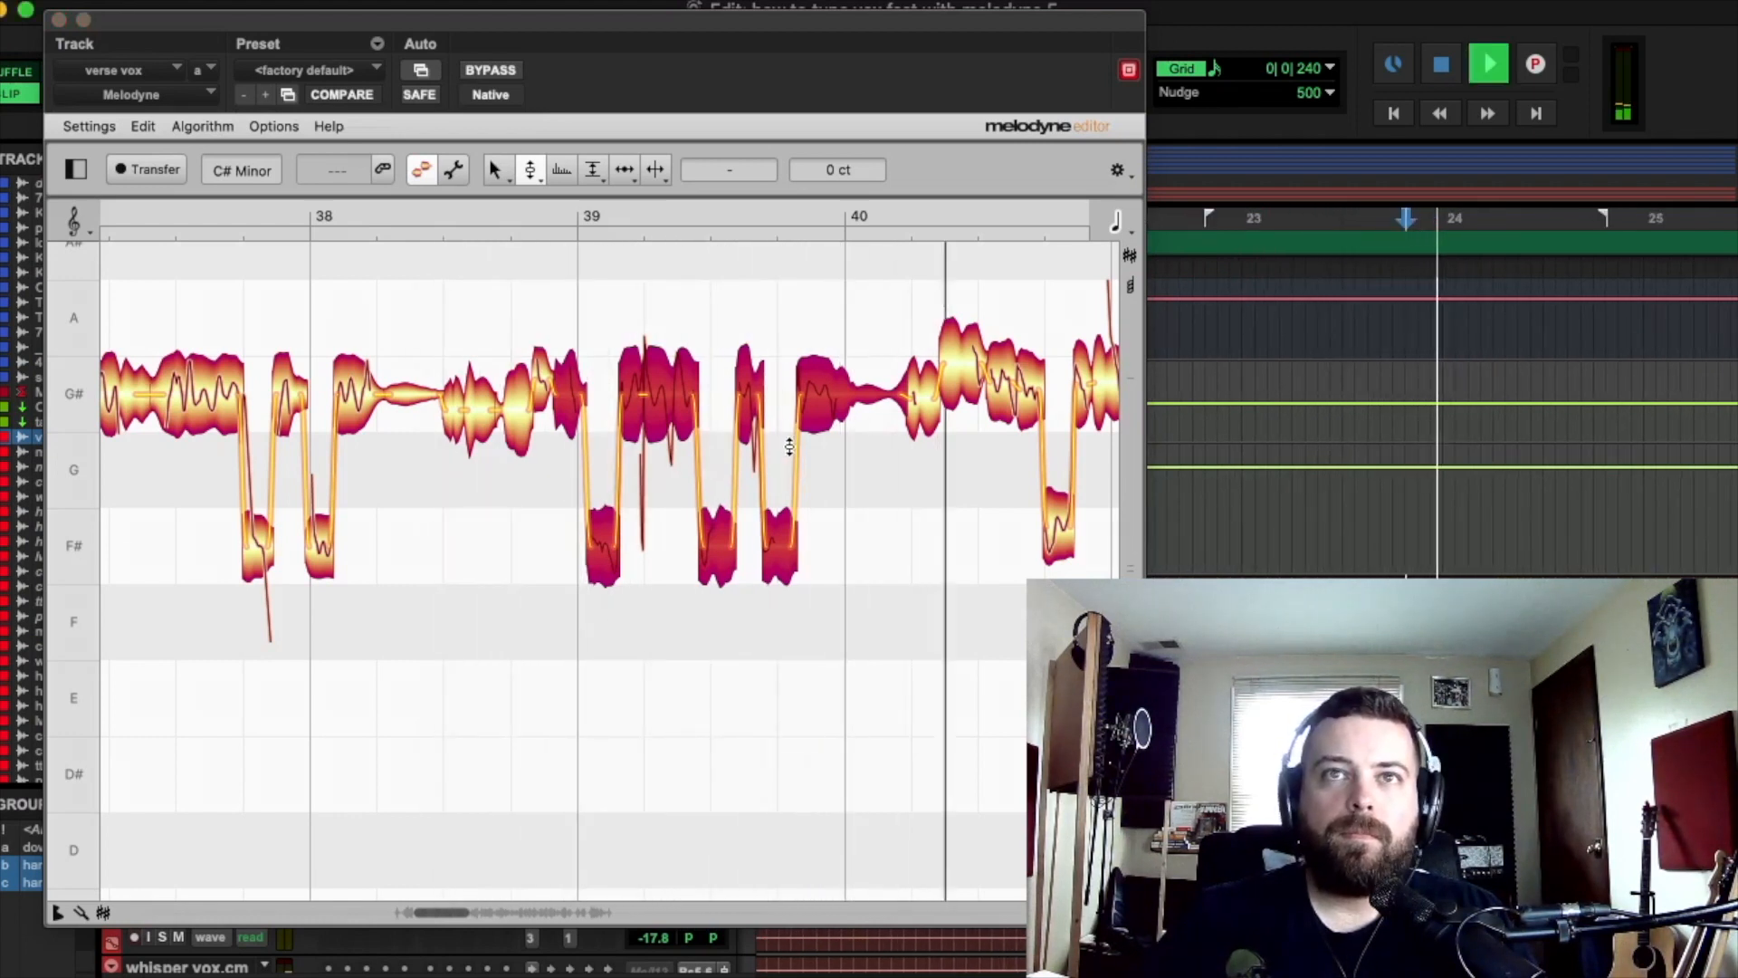
key("space")
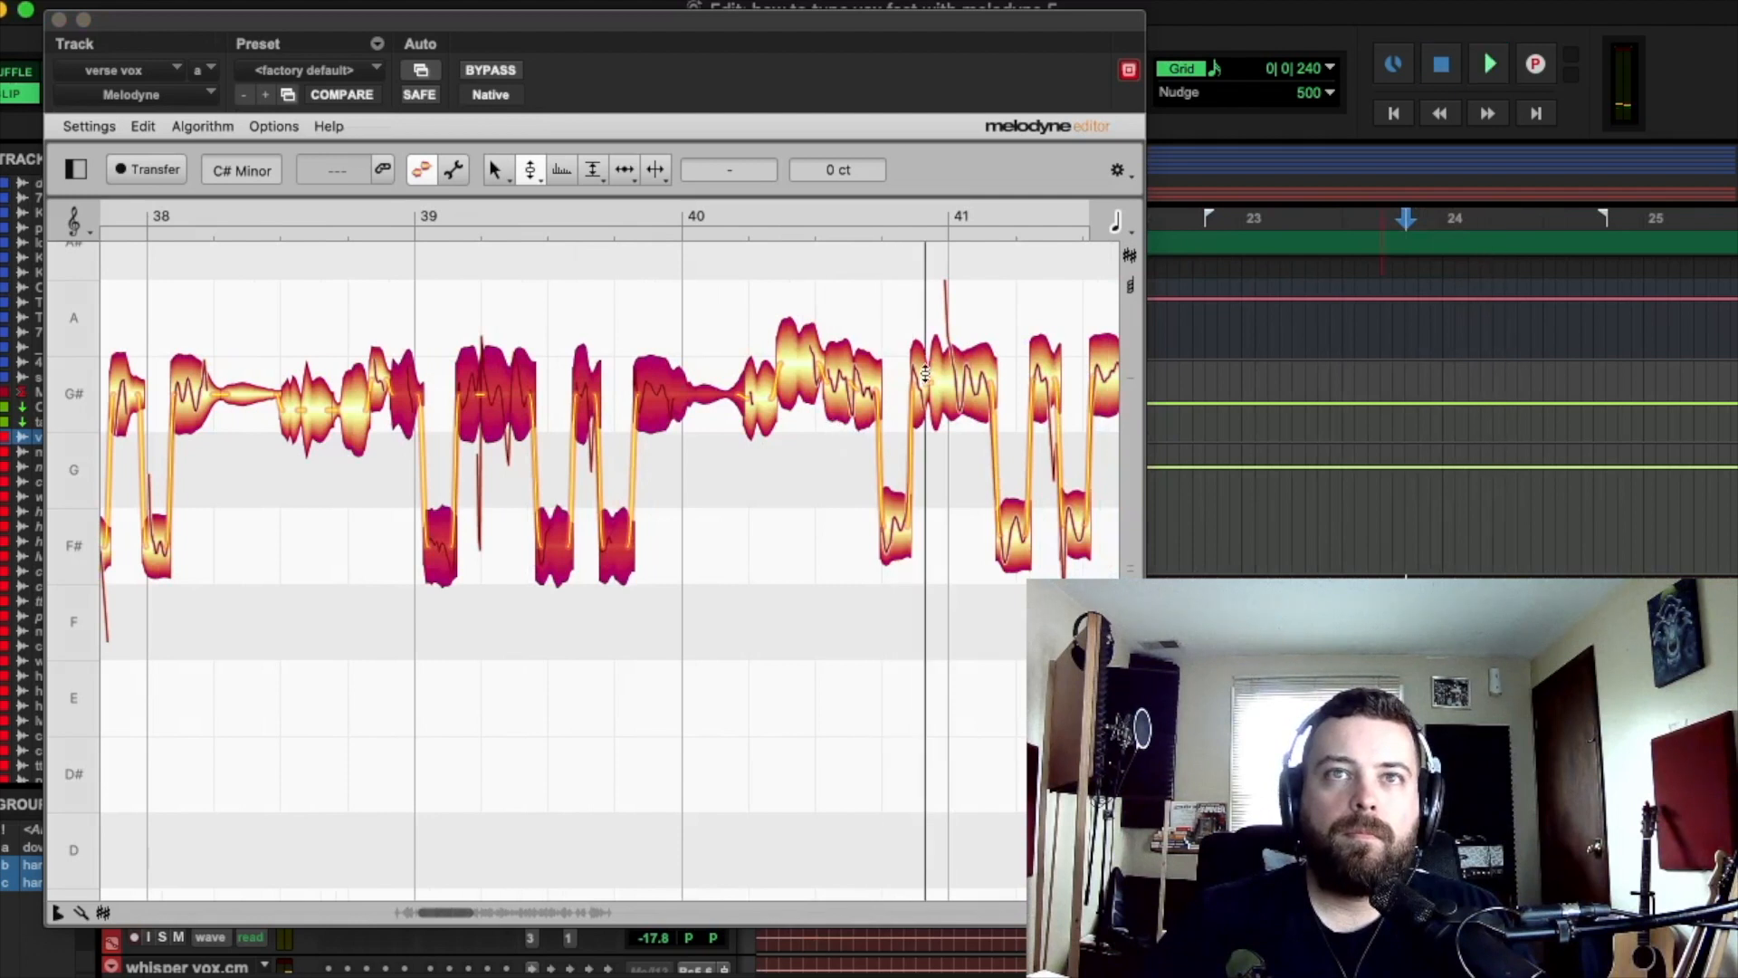
Step: Lower the G# notes around bar line 41, taking the larger group to -47 ct, and raise the next G# to A at -10 ct
left_click(916, 376)
left_click_drag(919, 380, 975, 429)
key("space")
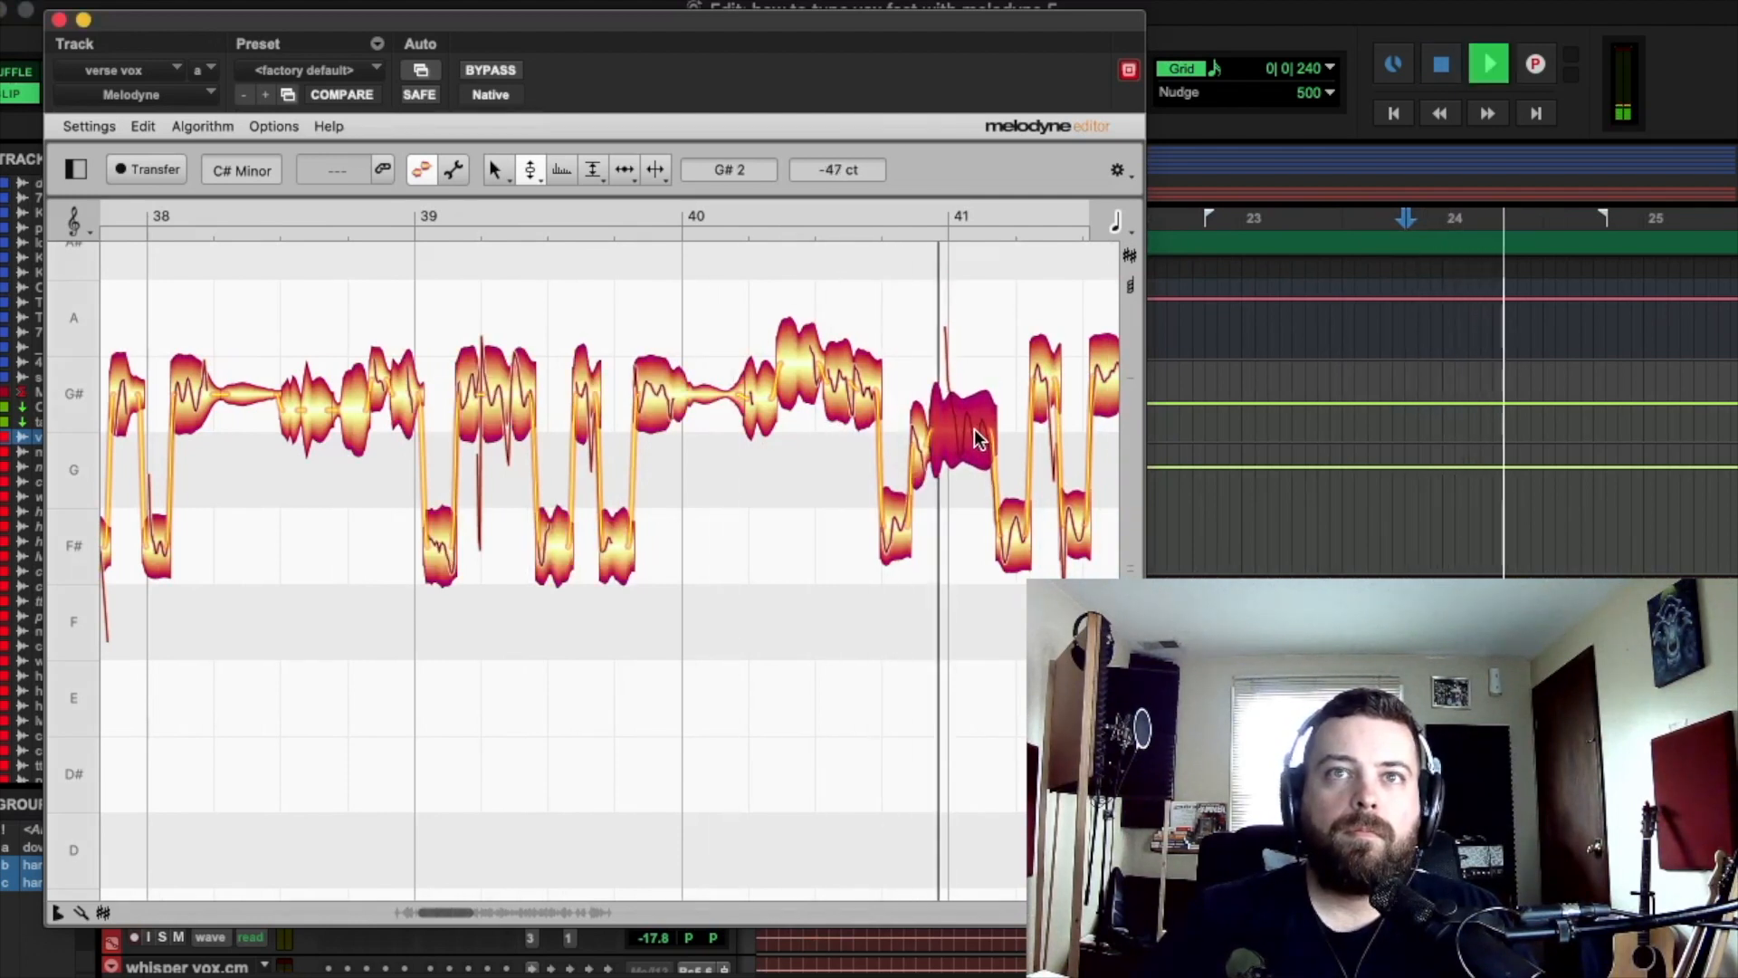
left_click_drag(1048, 373, 1055, 318)
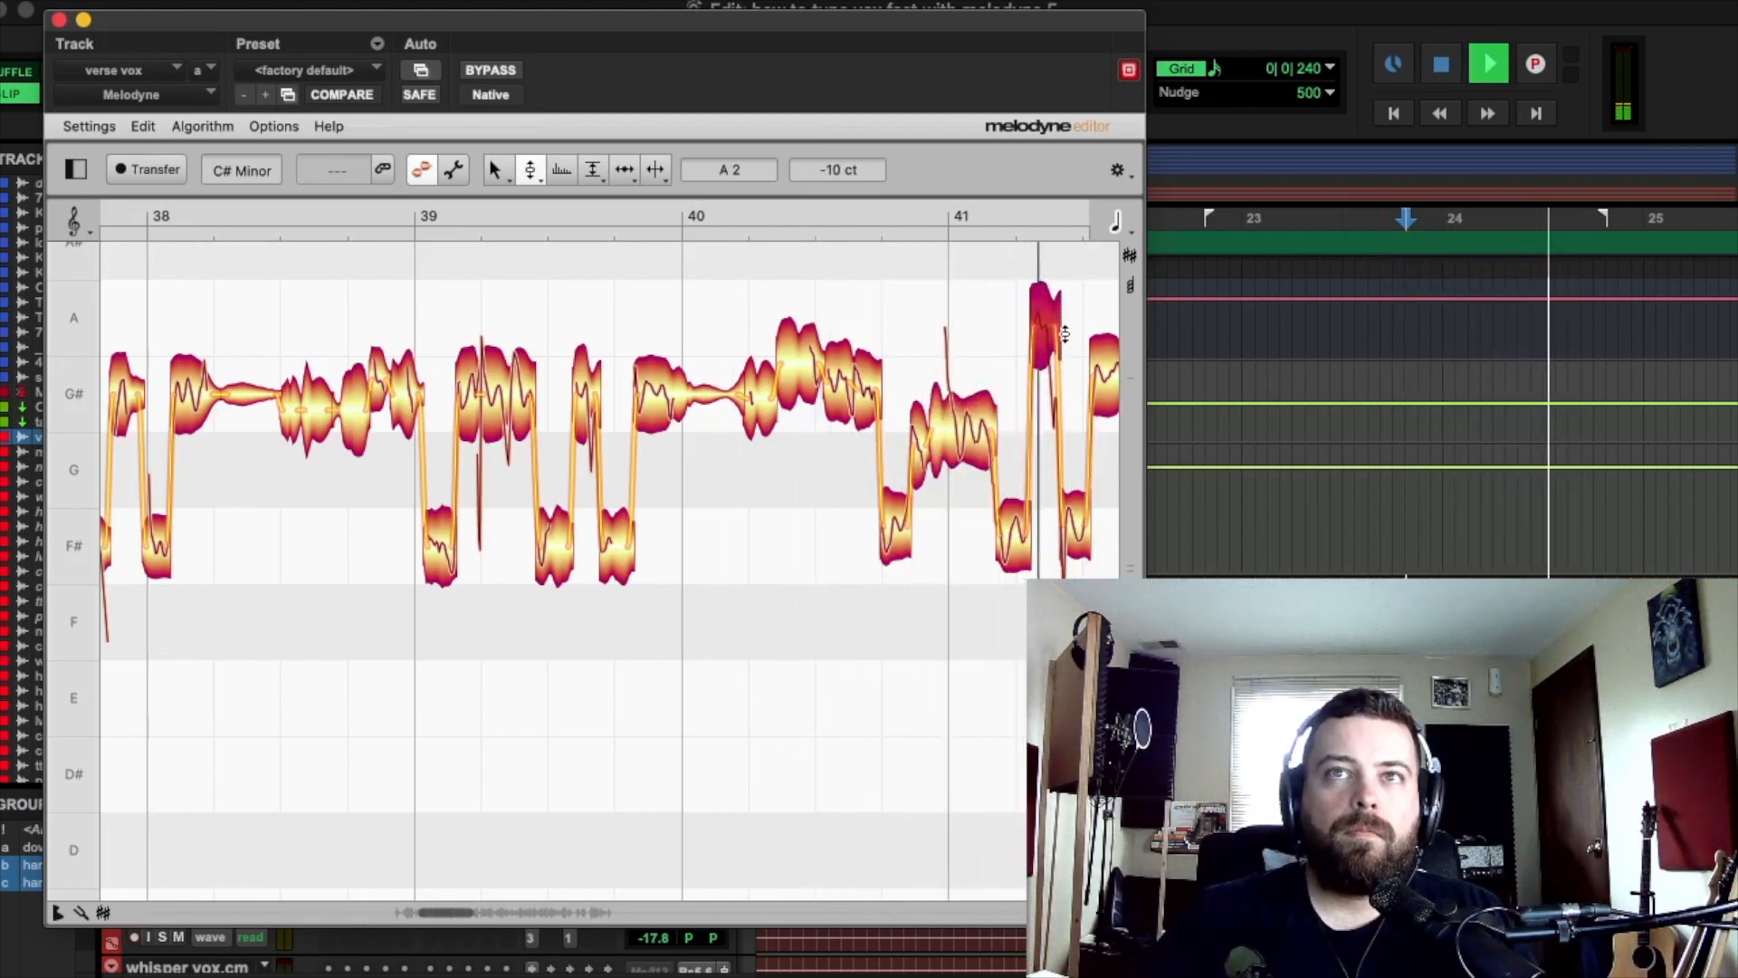
key("space")
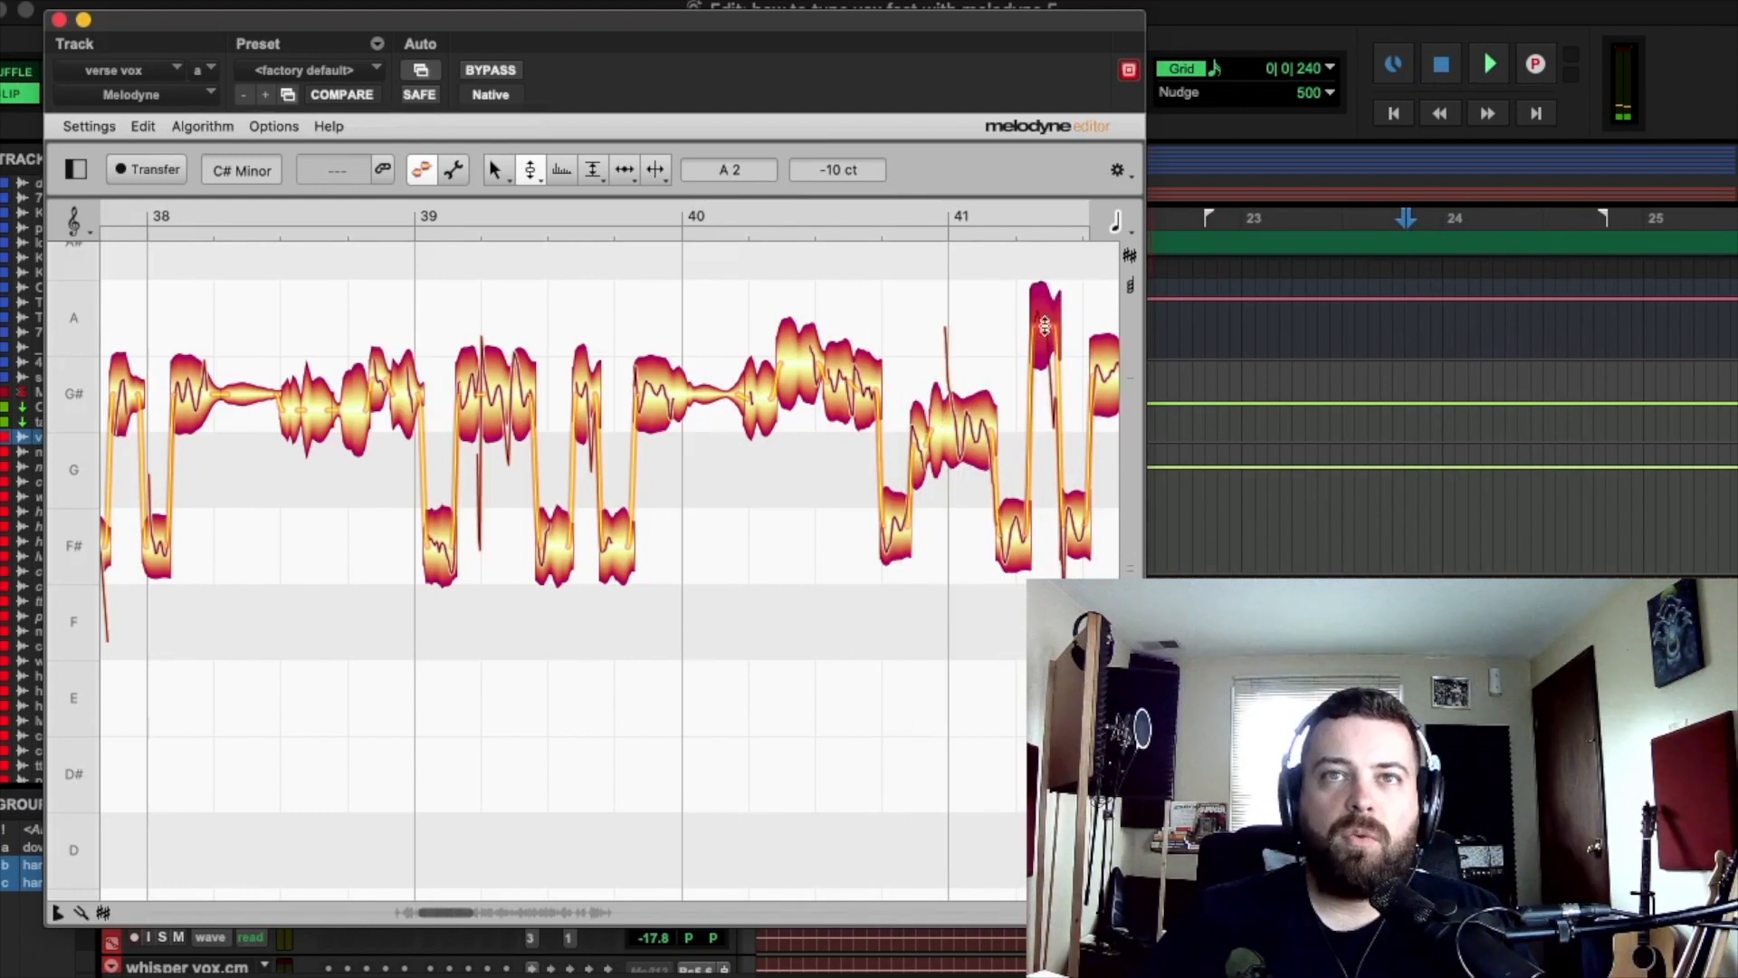
Step: Snap the notes from just before bar line 41 to shortly before bar line 42 to their nearest pitches during playback
scroll(902, 453, "right", 5)
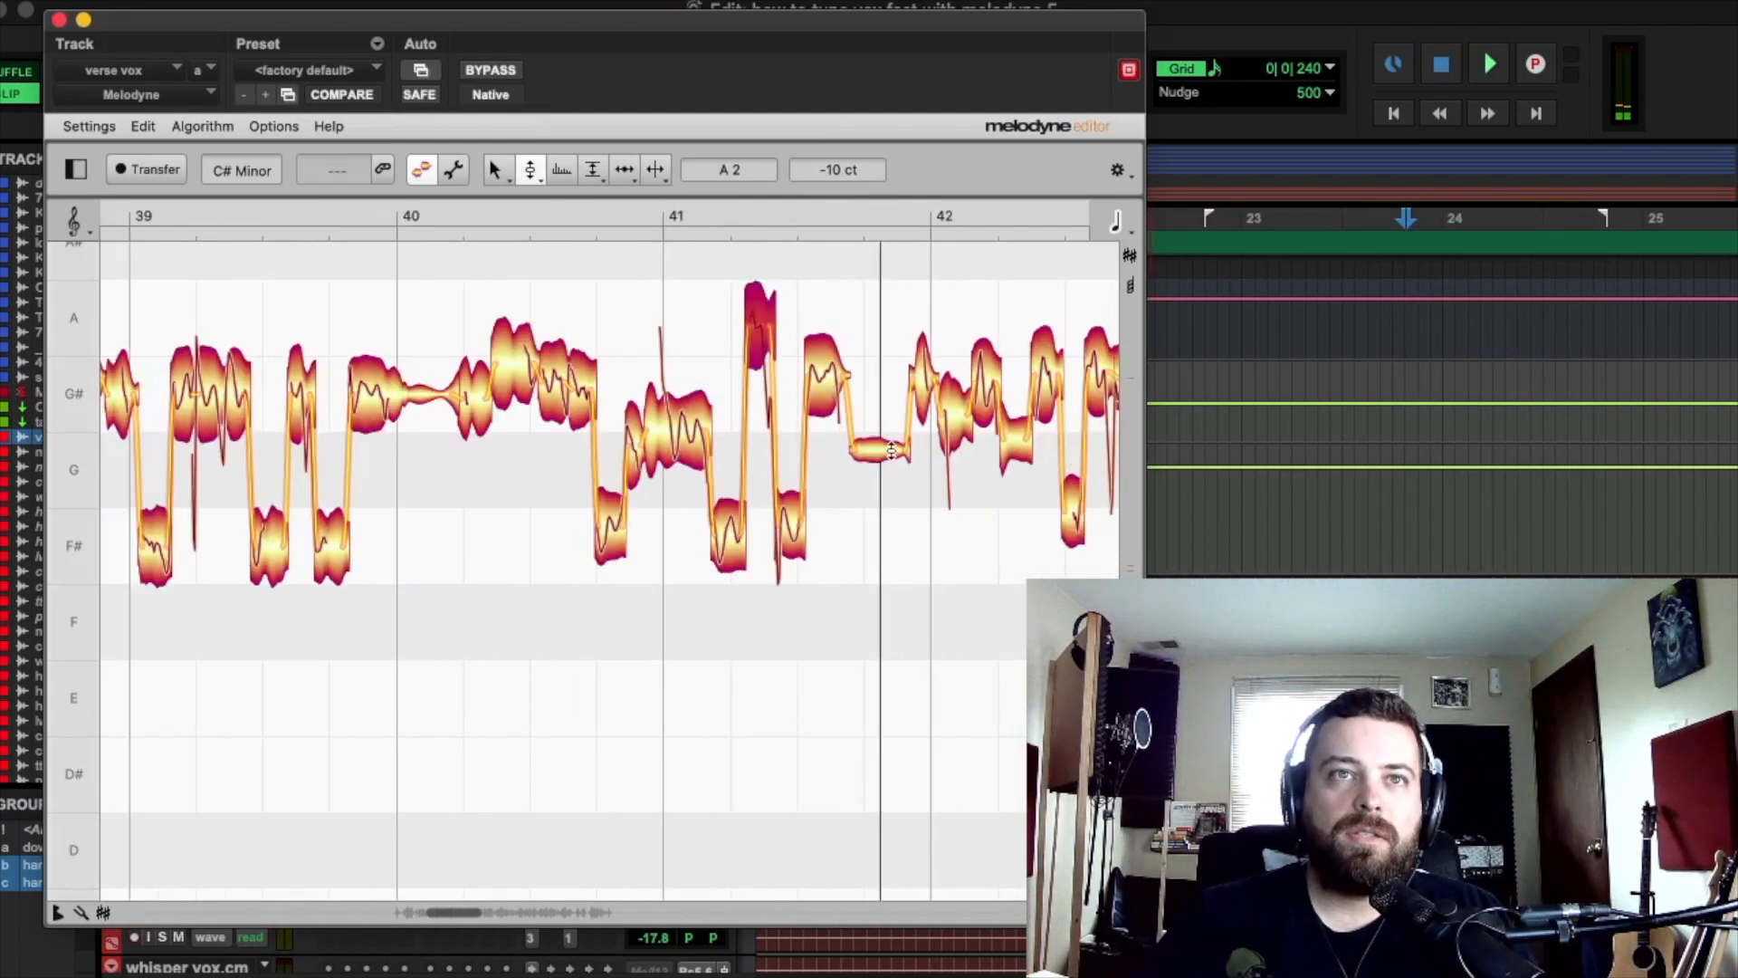
left_click_drag(640, 298, 842, 605)
key("space")
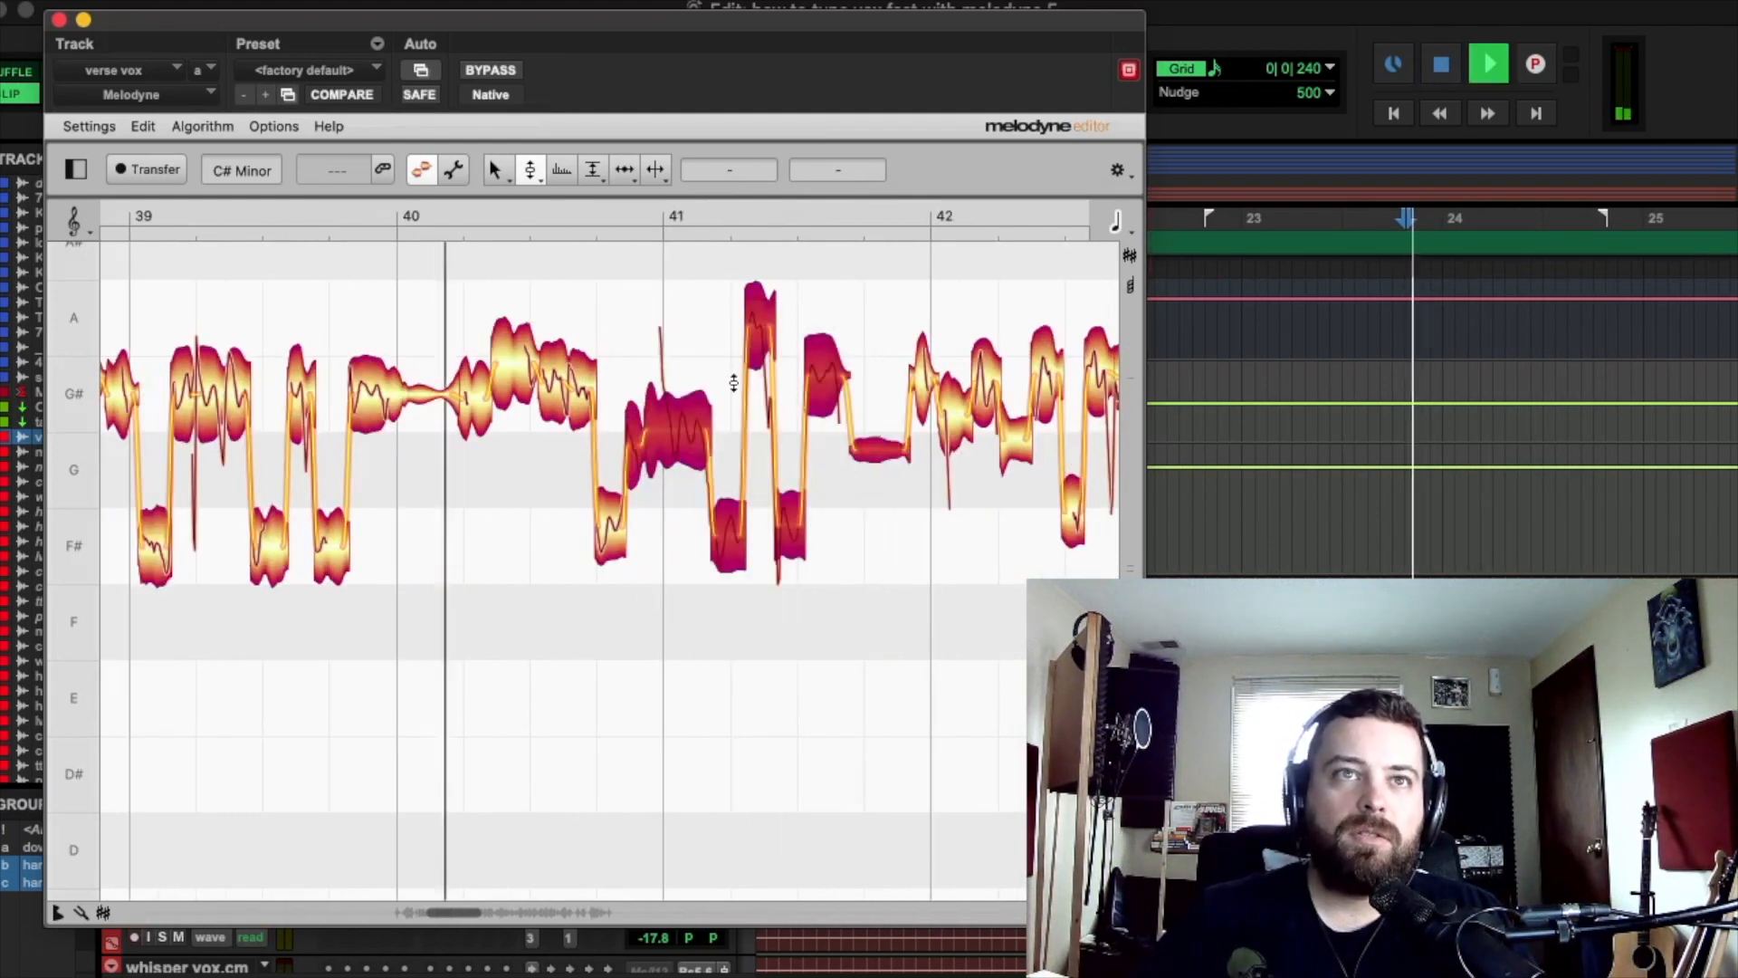
double_click(751, 312)
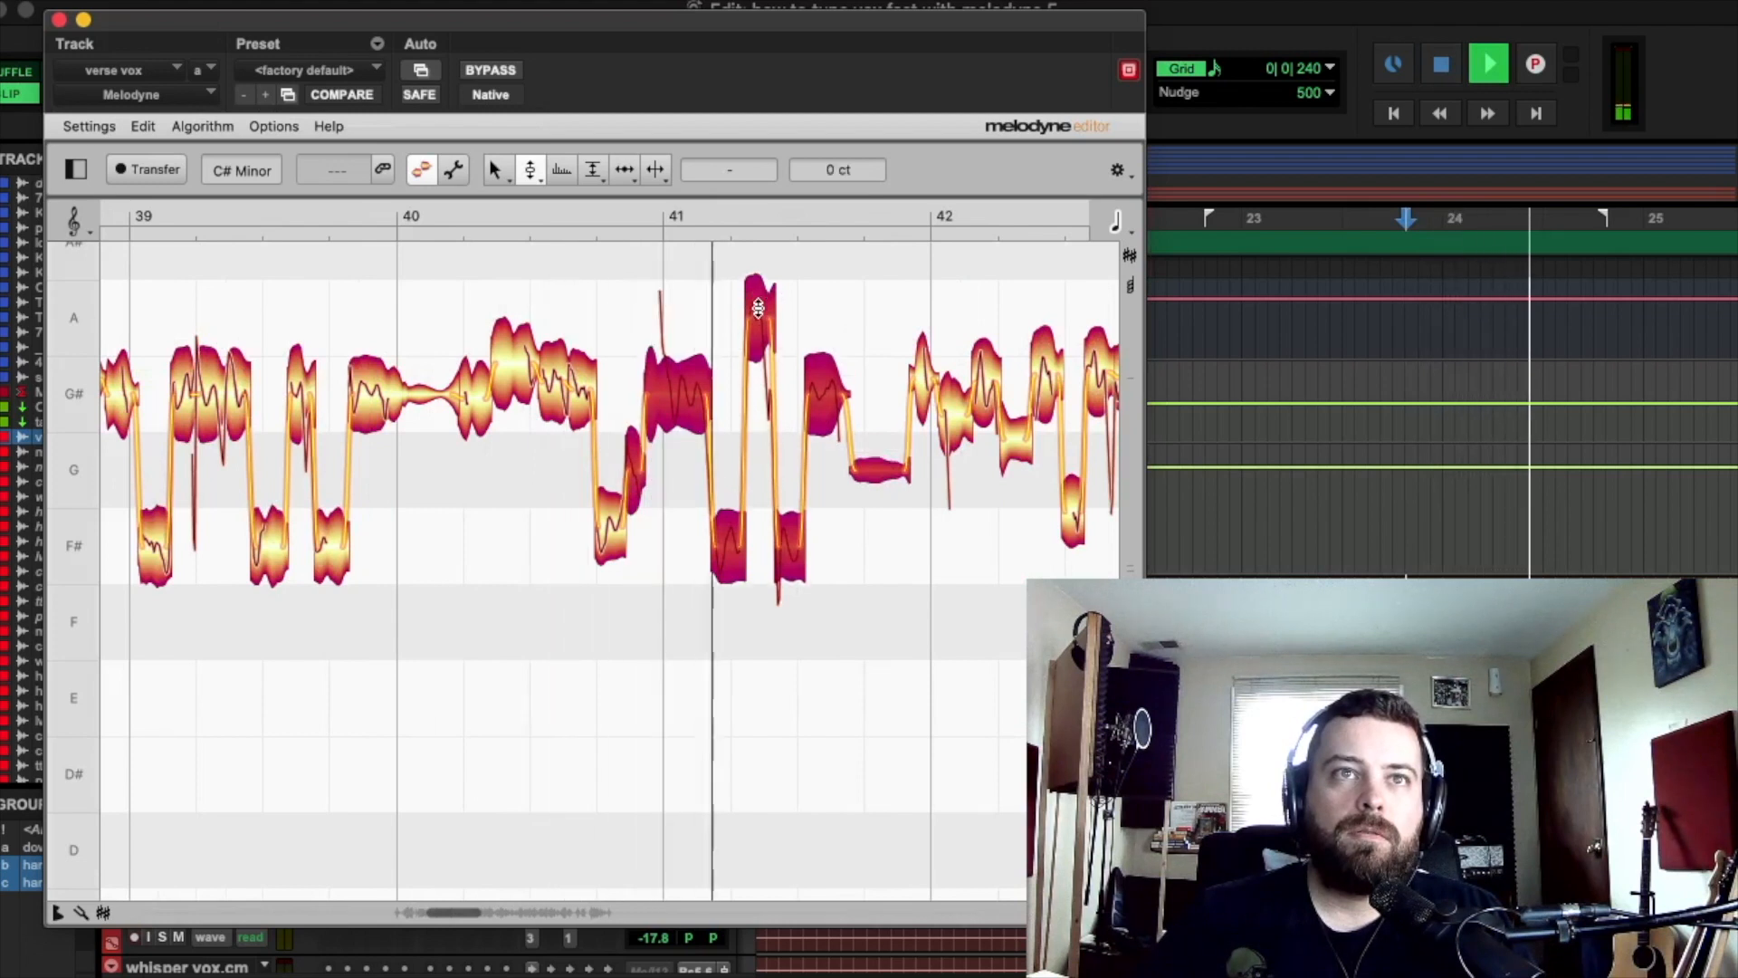
Step: Lower the short A note in bar 41 to G# at +4 ct and audition the phrase
left_click(804, 309)
key("space")
left_click_drag(758, 298, 765, 366)
key("space")
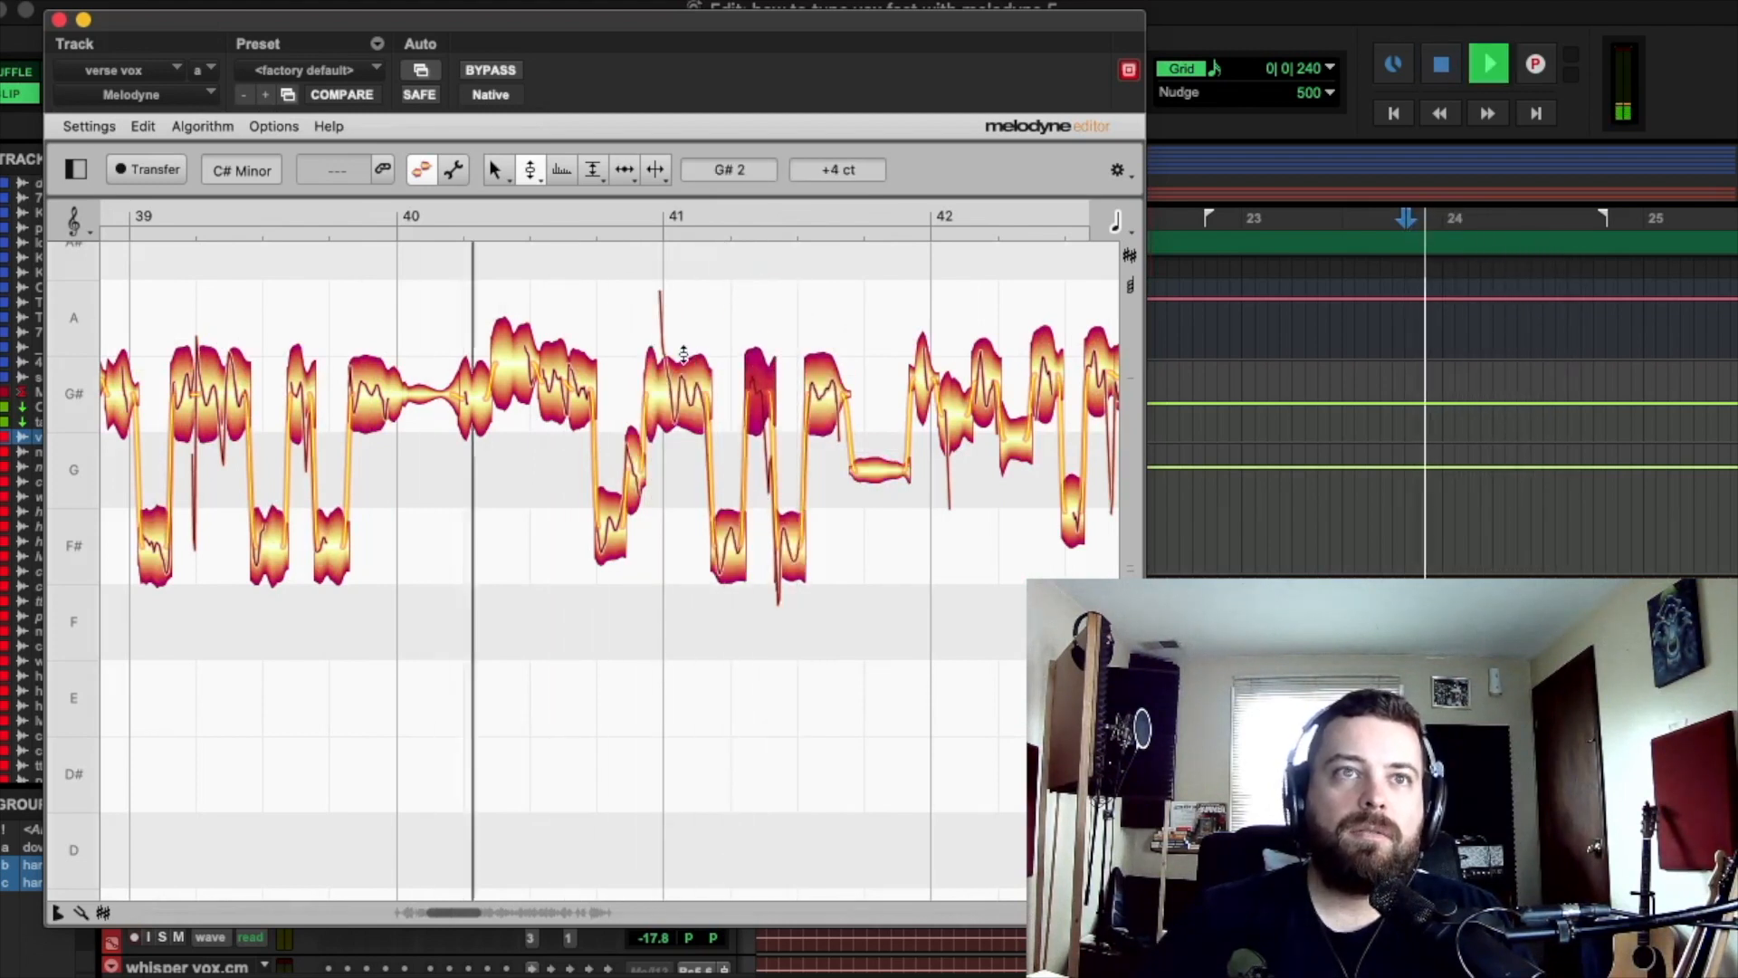
key("space")
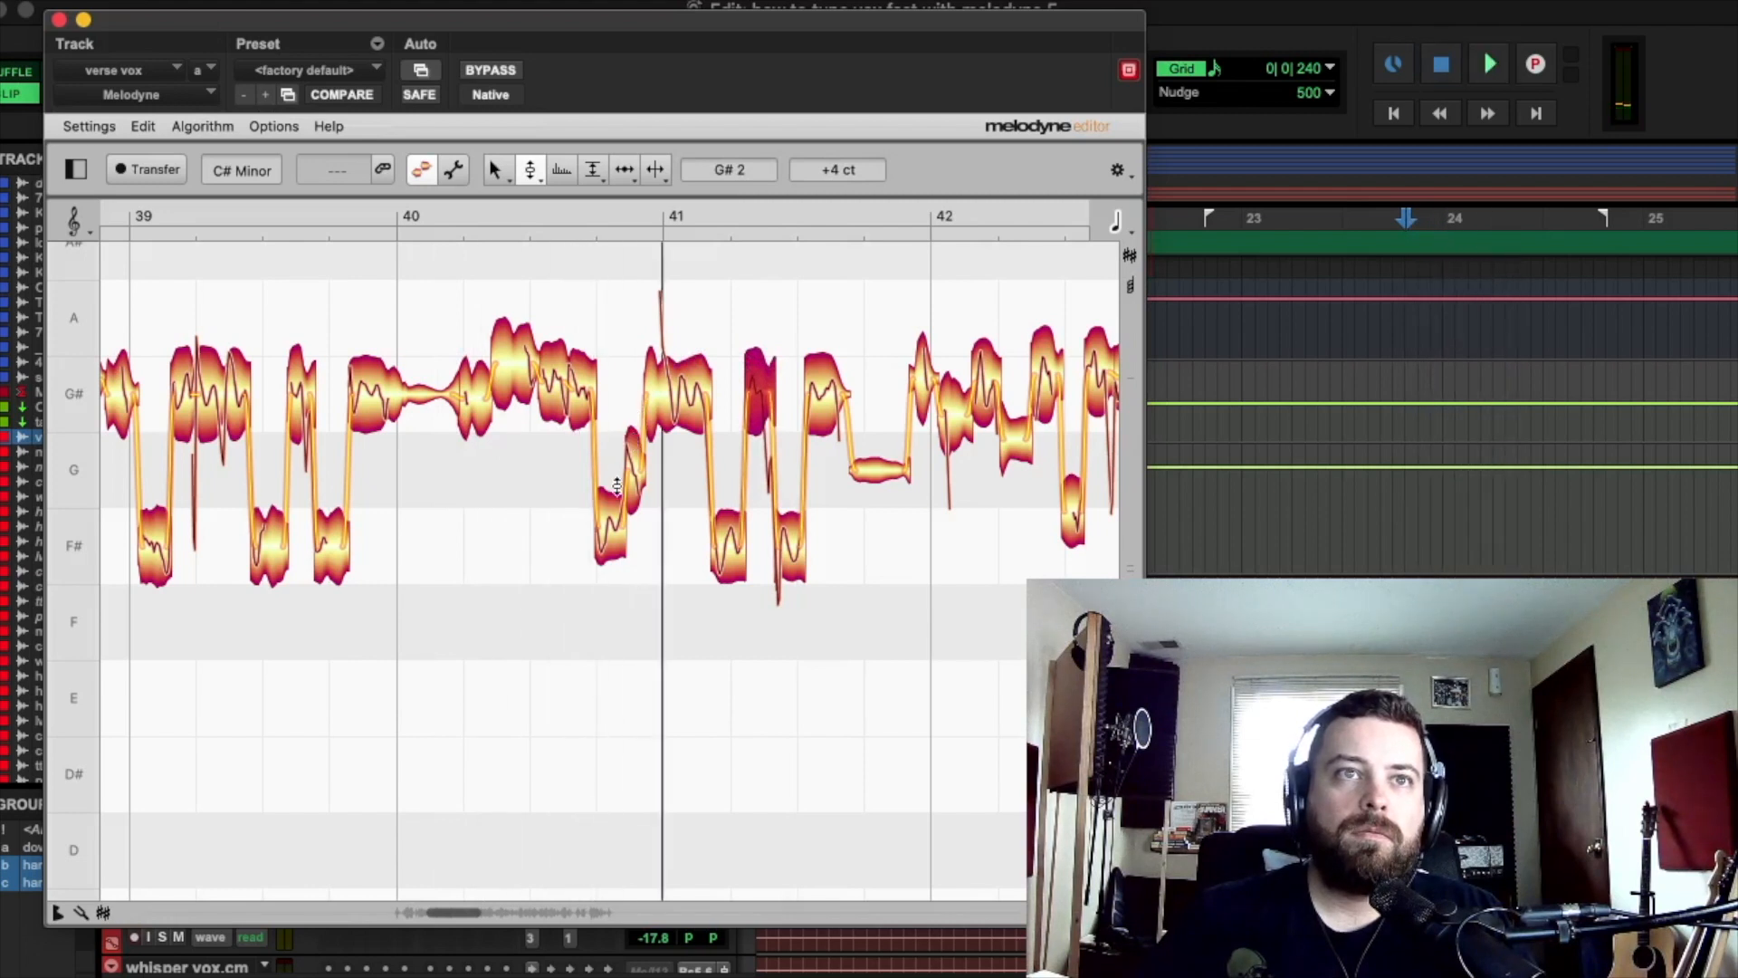
Step: Lower the F# note before bar line 41 slightly and raise the G note beside it to G# at +9 ct
left_click(619, 517)
mouse_move(619, 516)
left_mouse_down()
mouse_move(620, 364)
mouse_move(619, 520)
left_mouse_up()
key("space")
left_click_drag(645, 448, 651, 392)
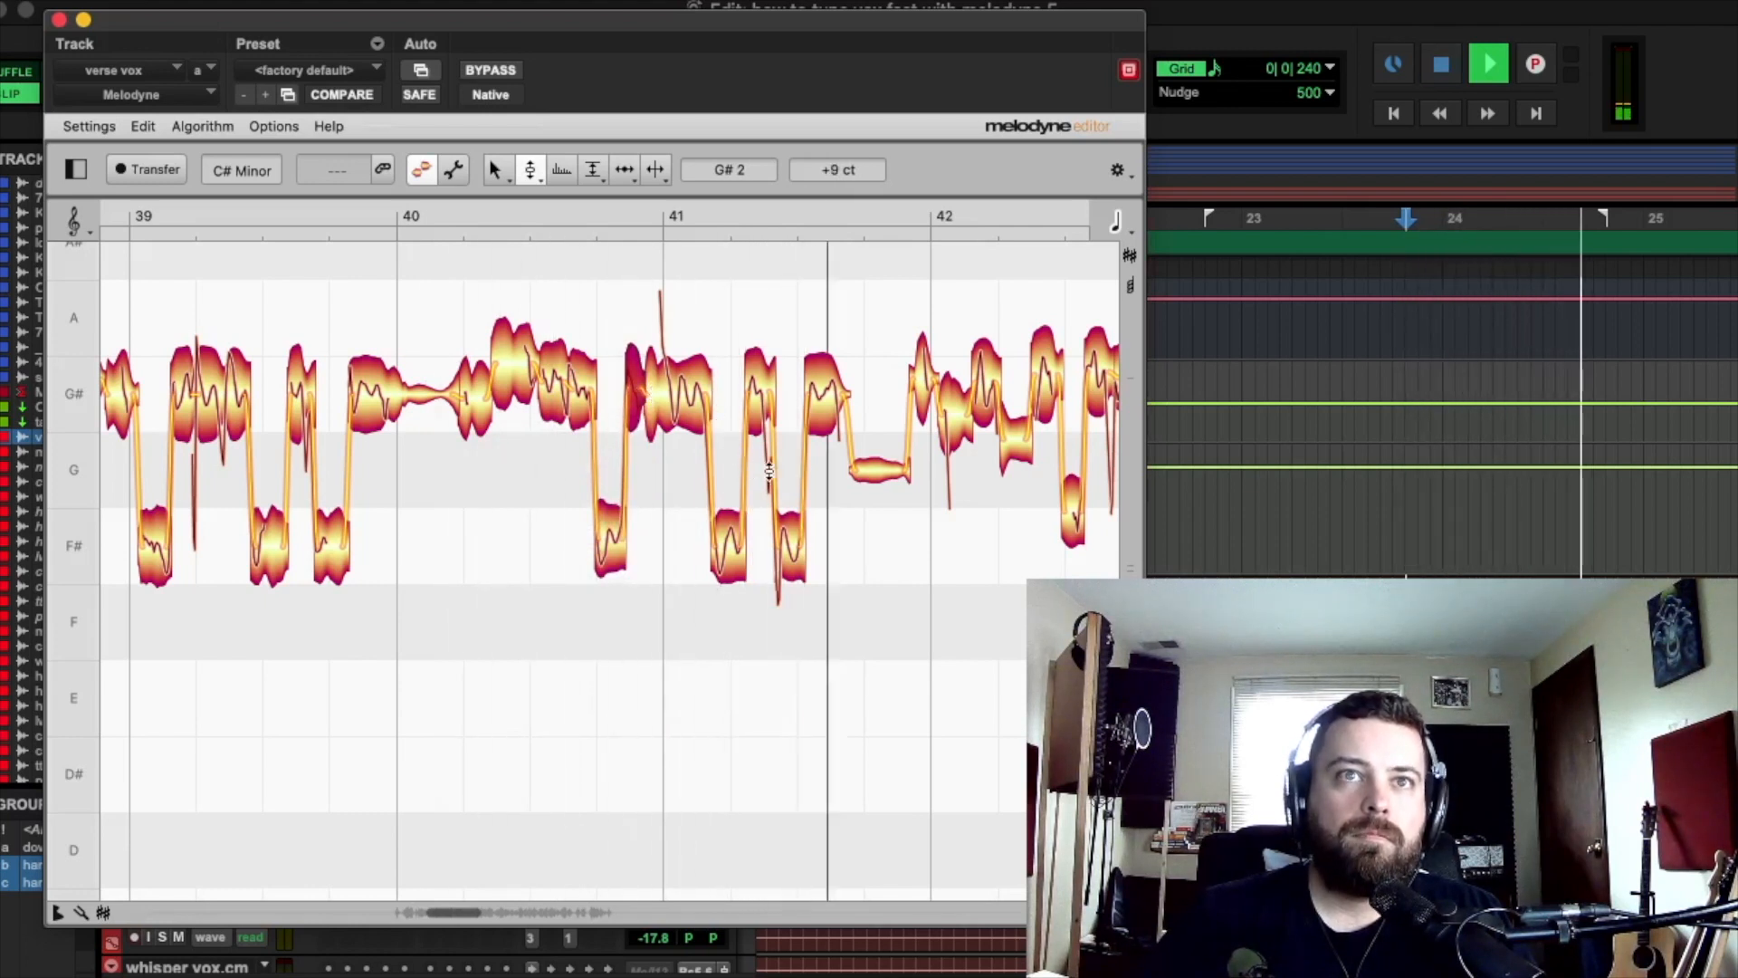
Step: Fine-tune the G# note in the middle of bar 41 and set the F# note before it to +9 ct while listening
left_click(824, 390)
left_click(790, 543)
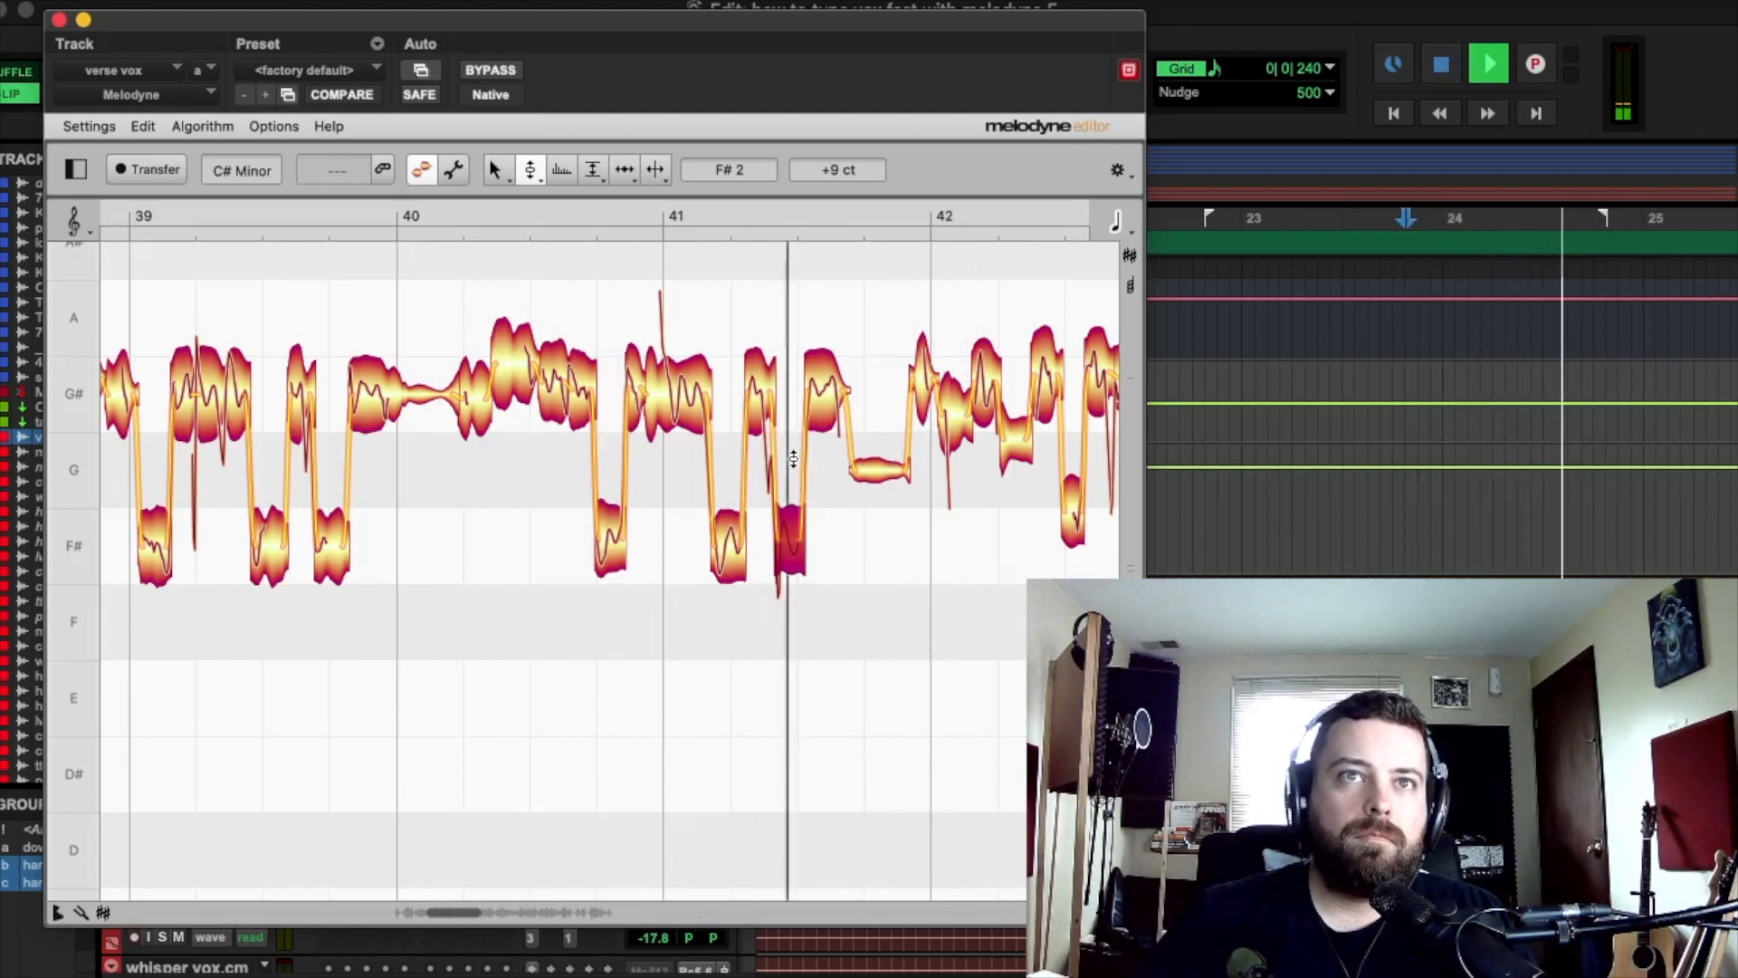
key("space")
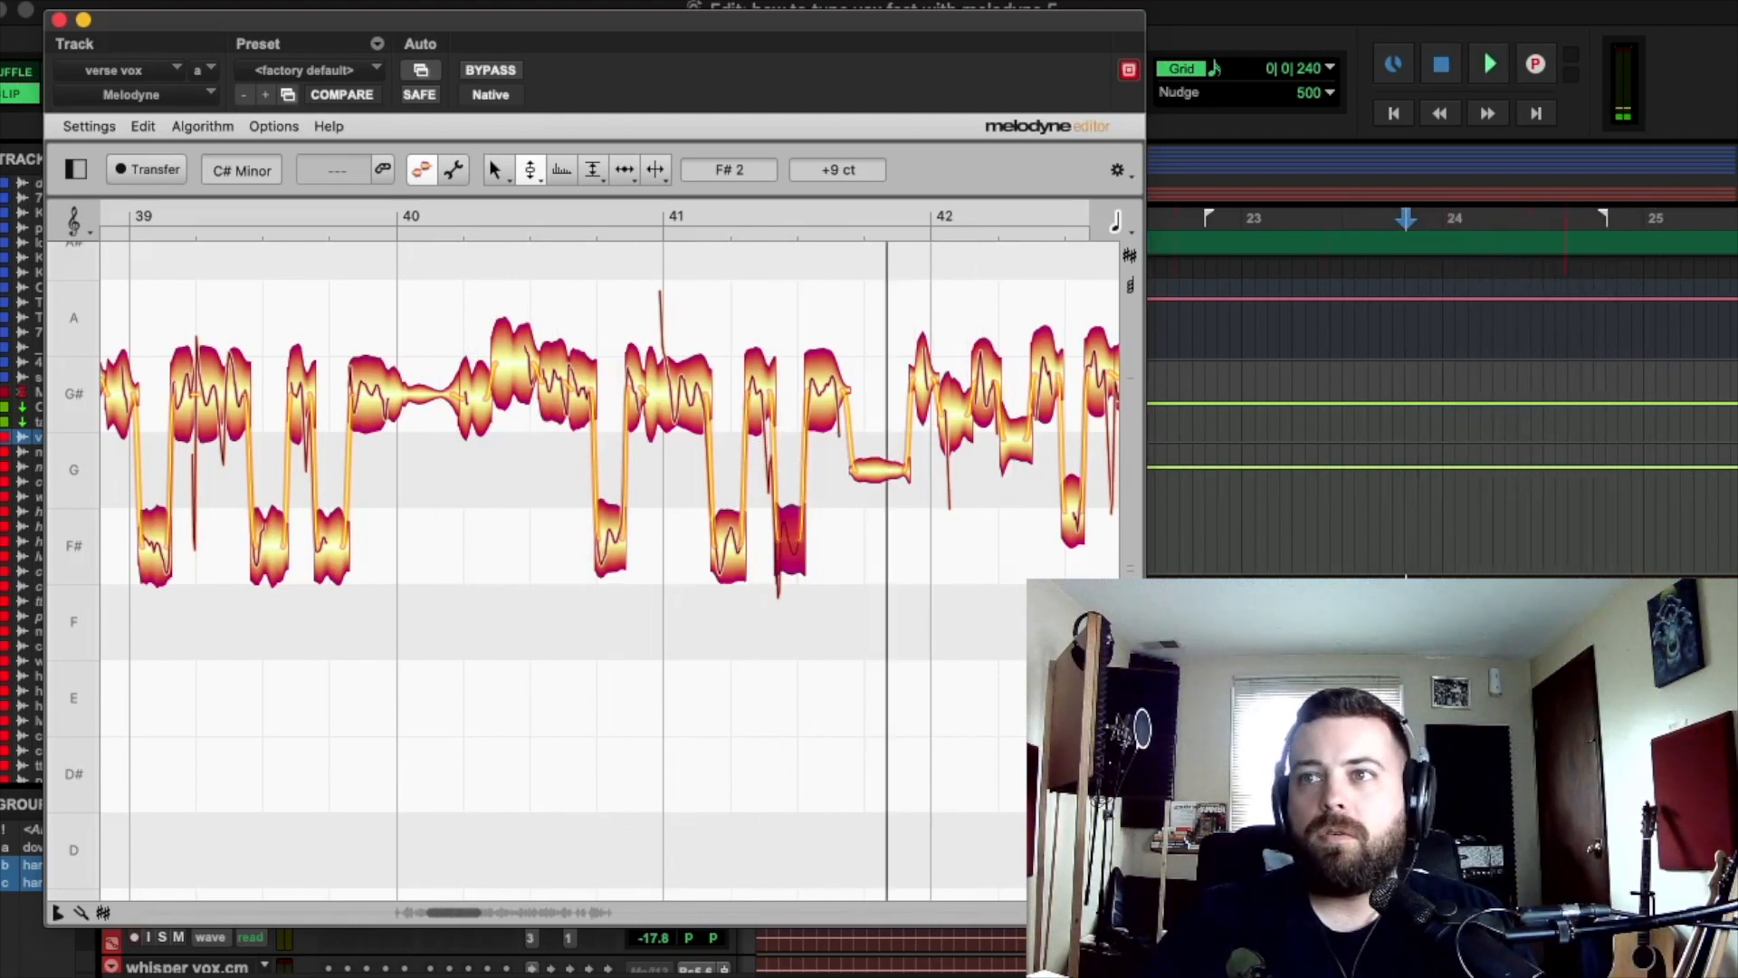
Step: Snap the notes from the end of bar 41 to the middle of bar 43 to their exact pitches and audition them
key("space")
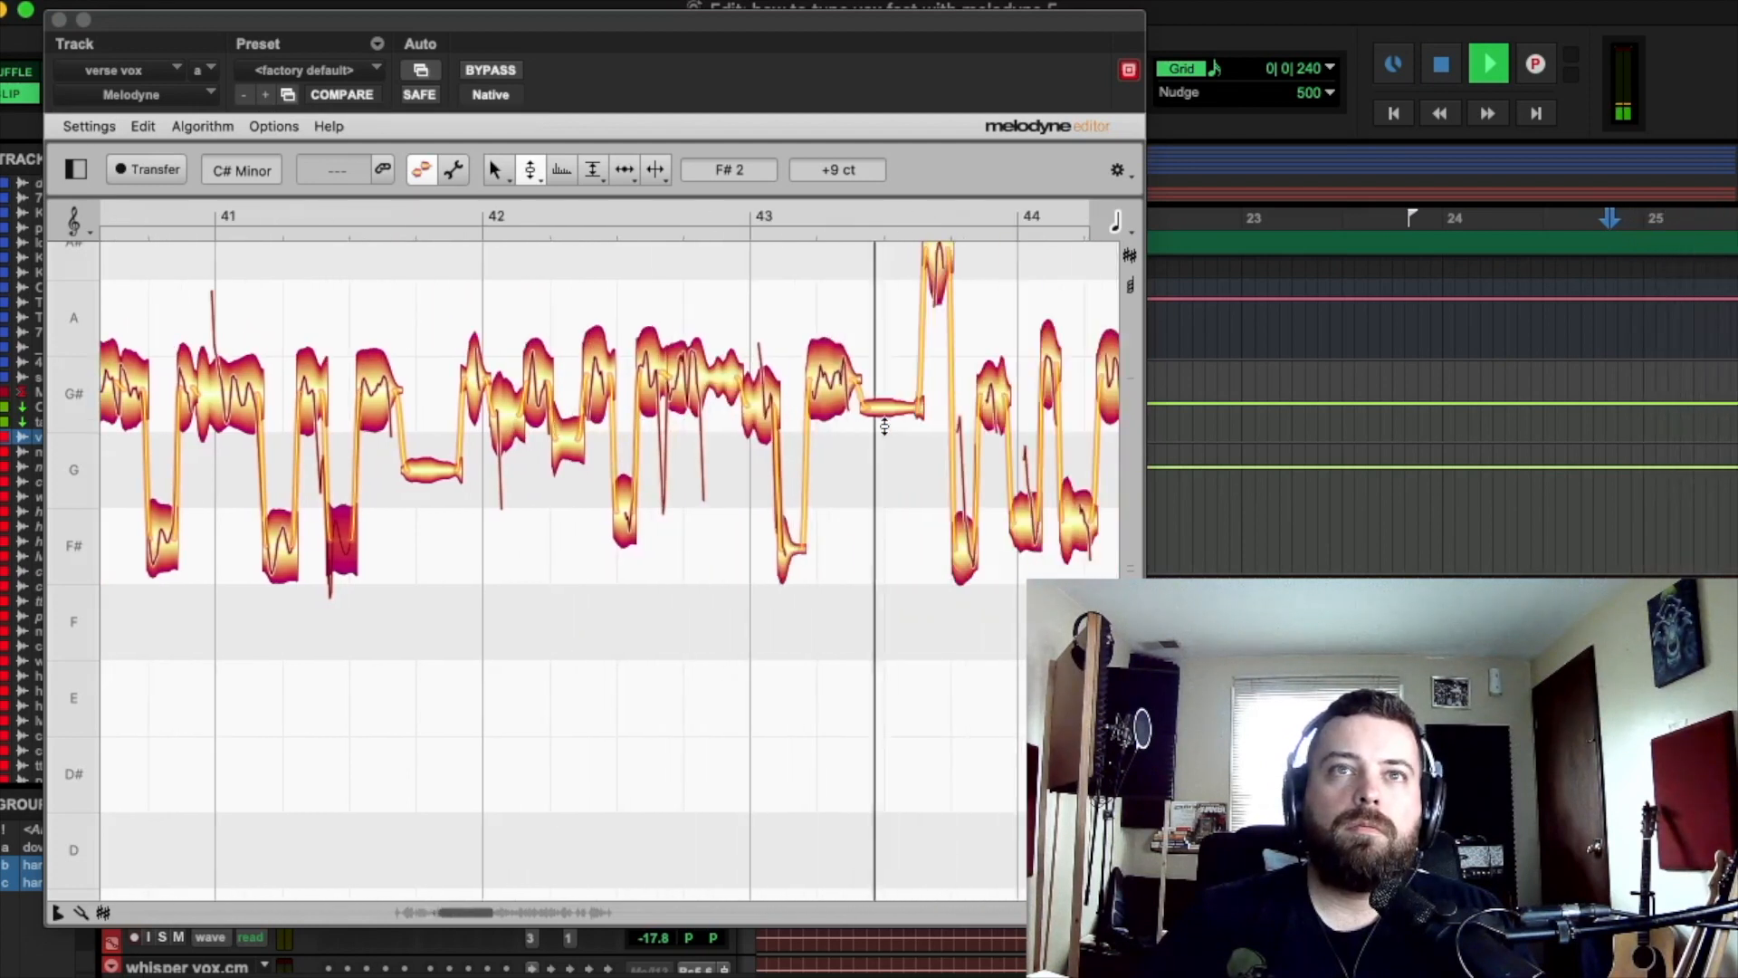
key("space")
left_click_drag(457, 317, 923, 597)
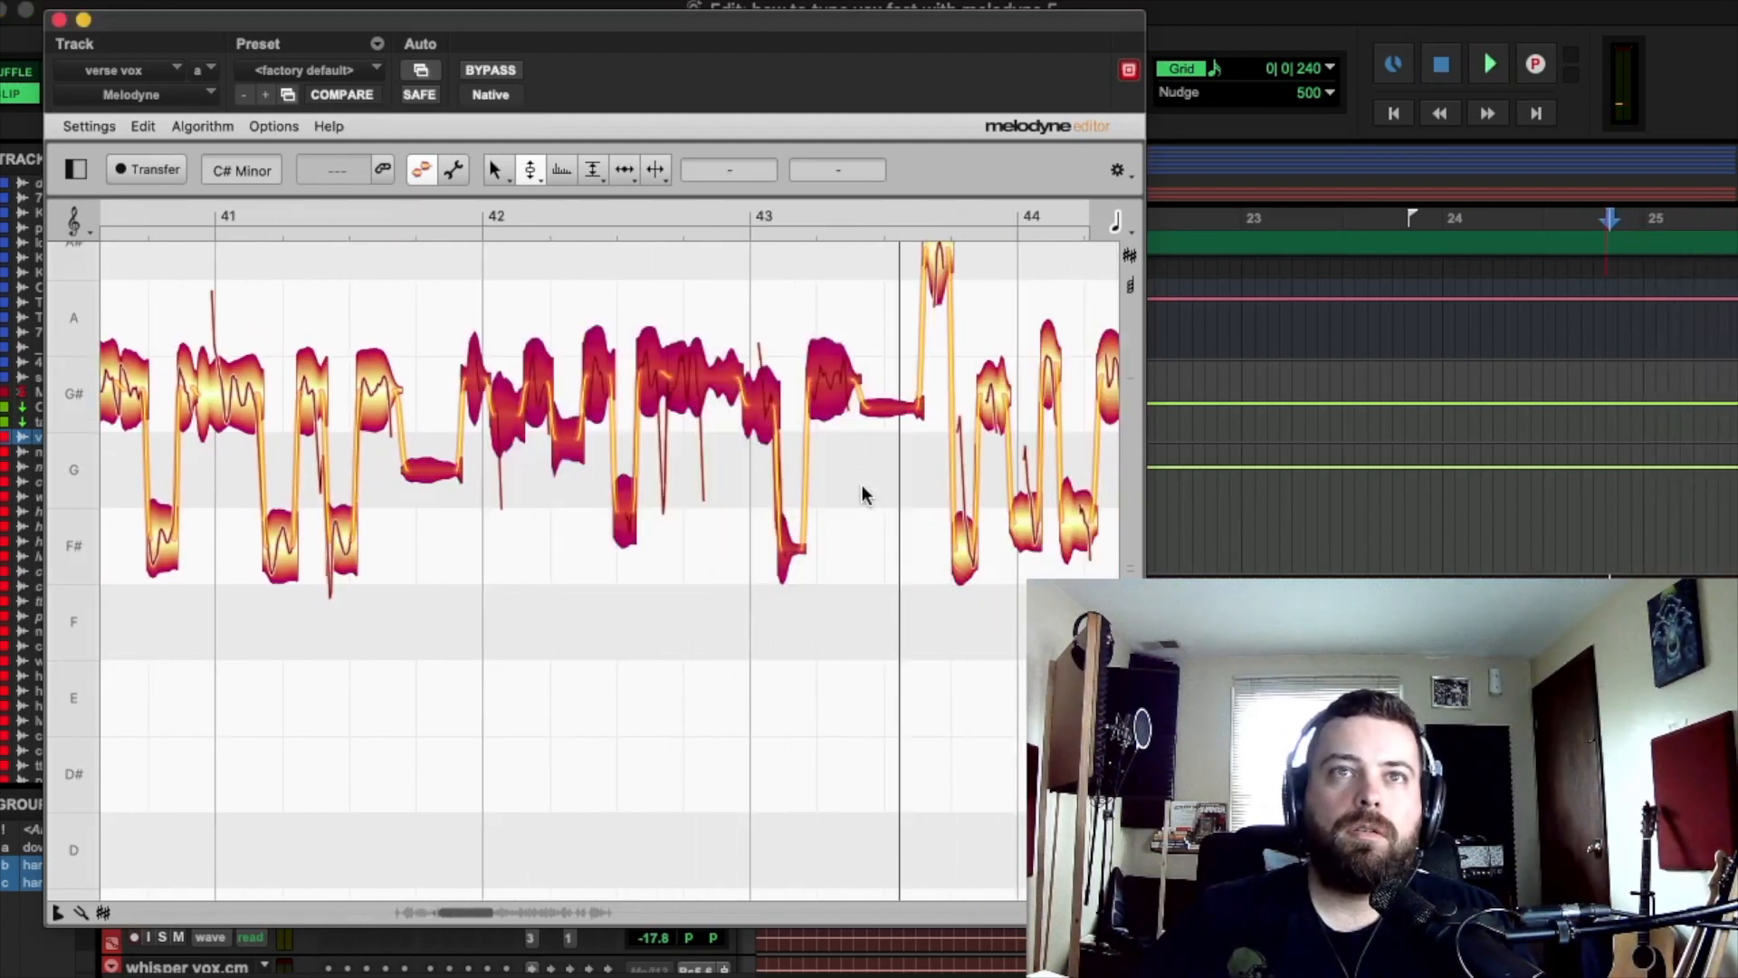
double_click(833, 388)
key("space")
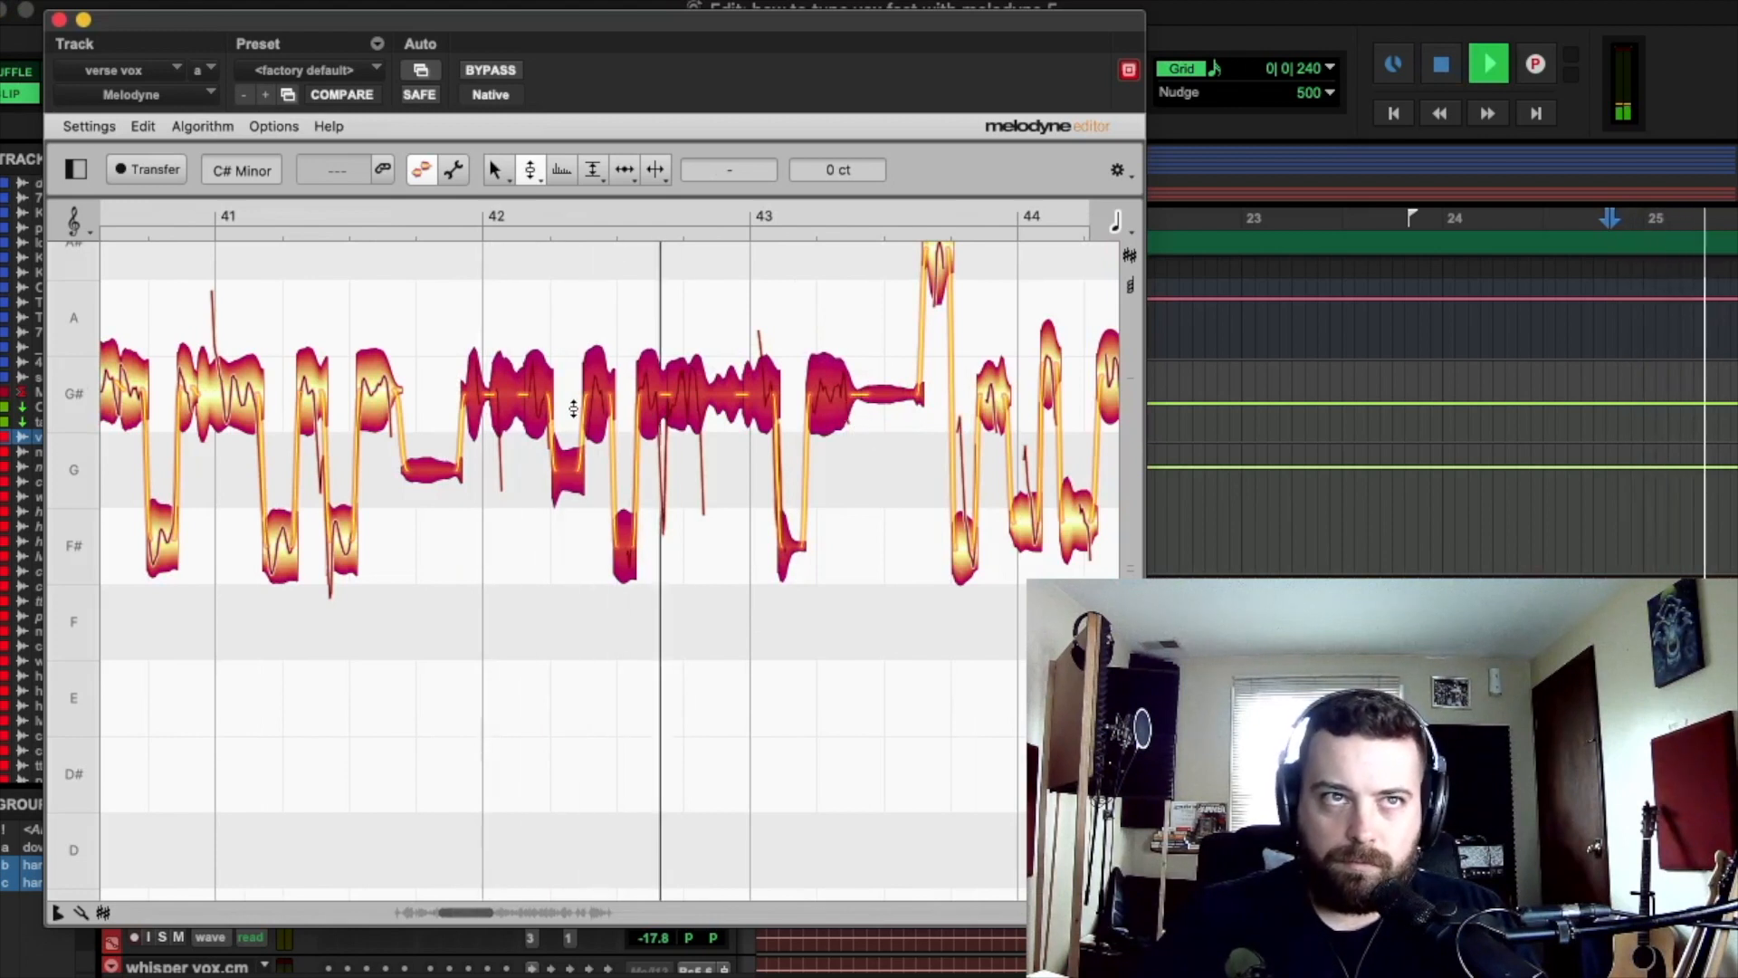
key("space")
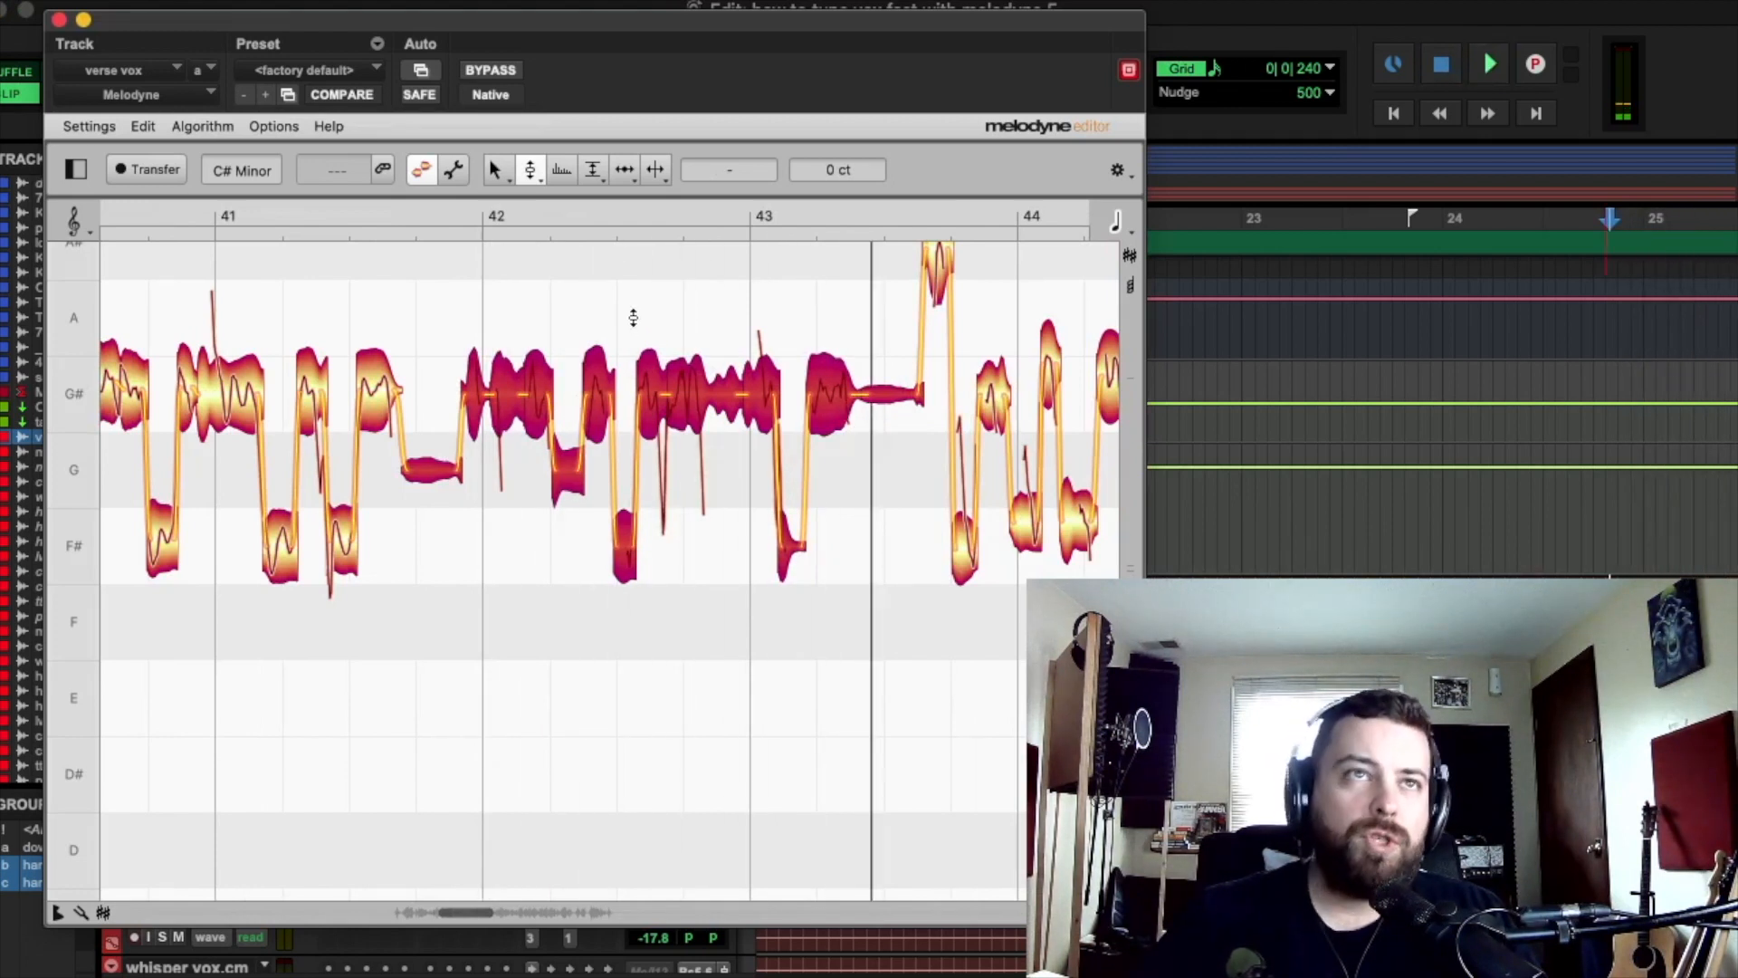
Step: Deselect the snapped notes and listen to the phrase in bar 42 for remaining pitch problems
left_click(587, 255)
key("space")
key("space")
key("space")
key("space")
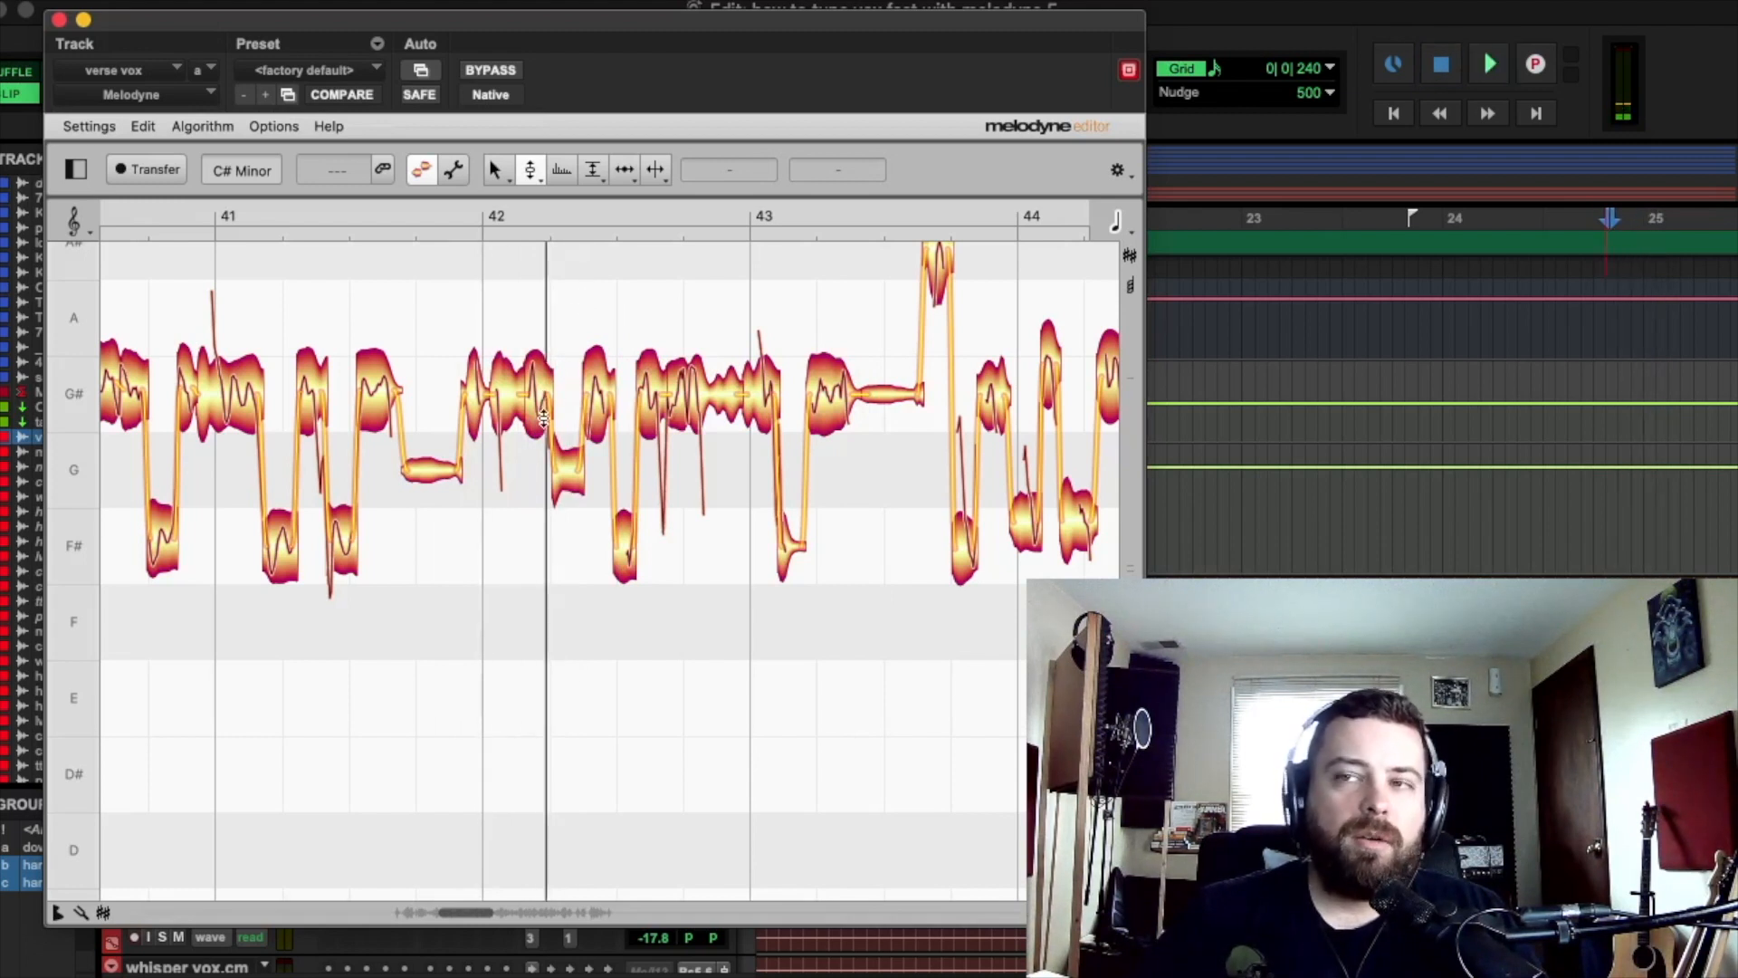
Step: Reduce the pitch modulation of the G# note ending bar 42's first beat to 52% with the Pitch Modulation Tool
left_click(539, 391)
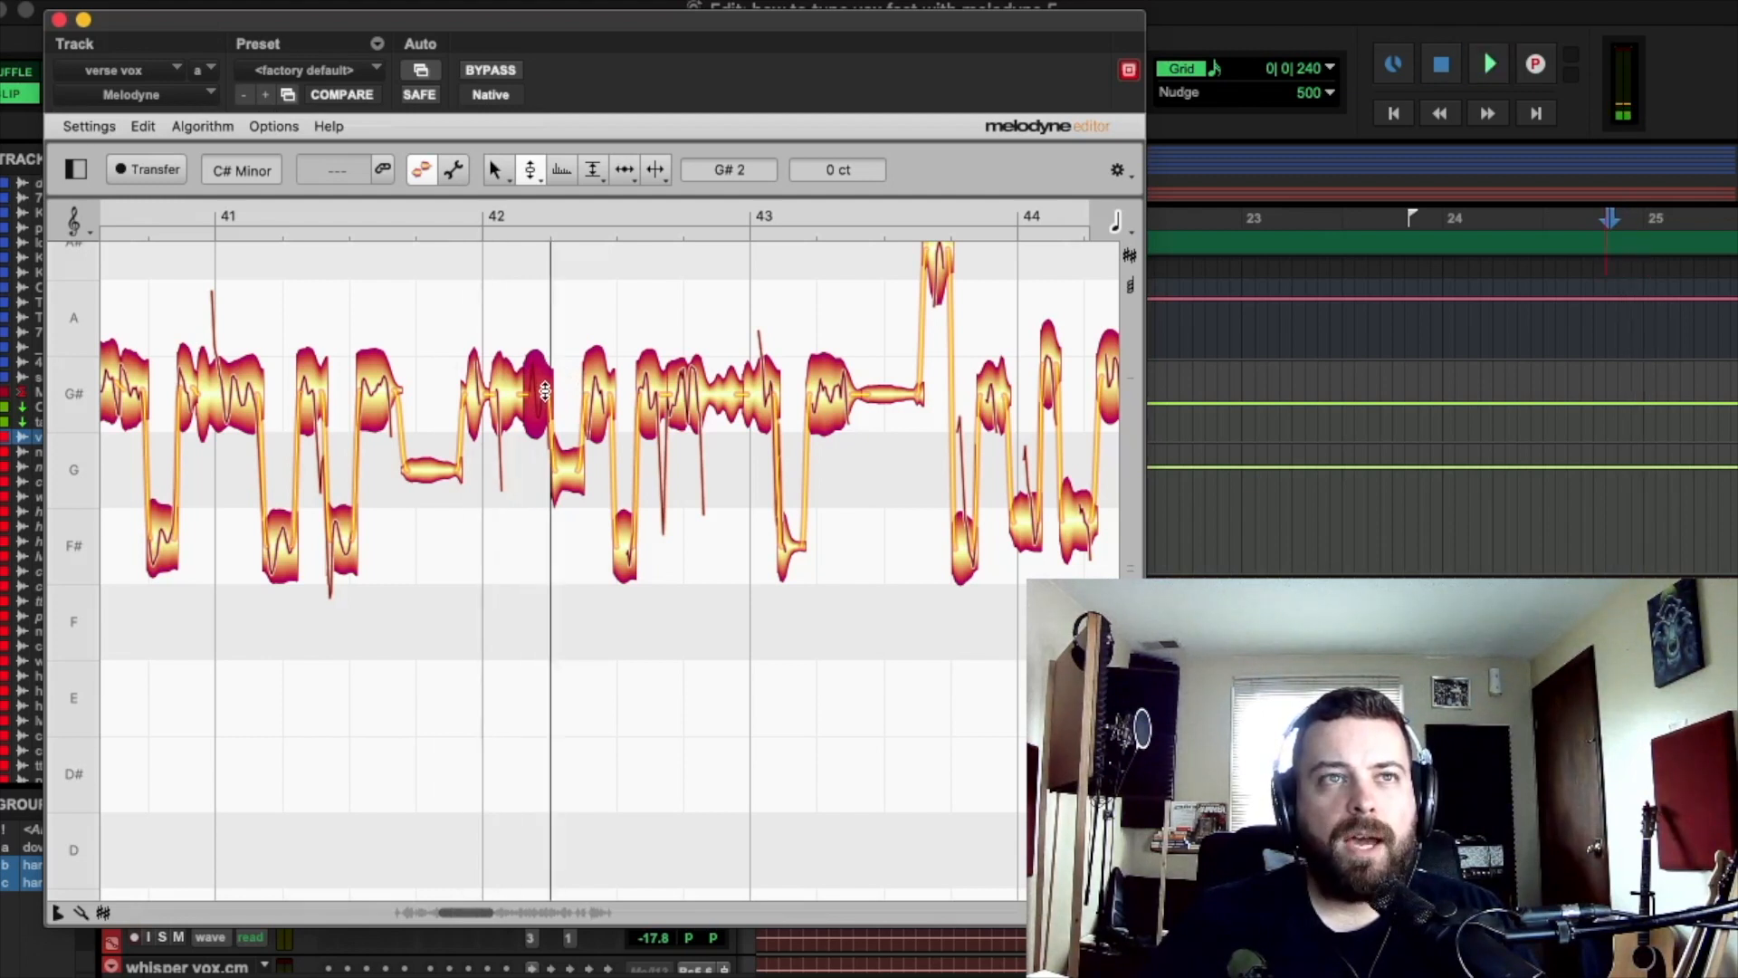
key("space")
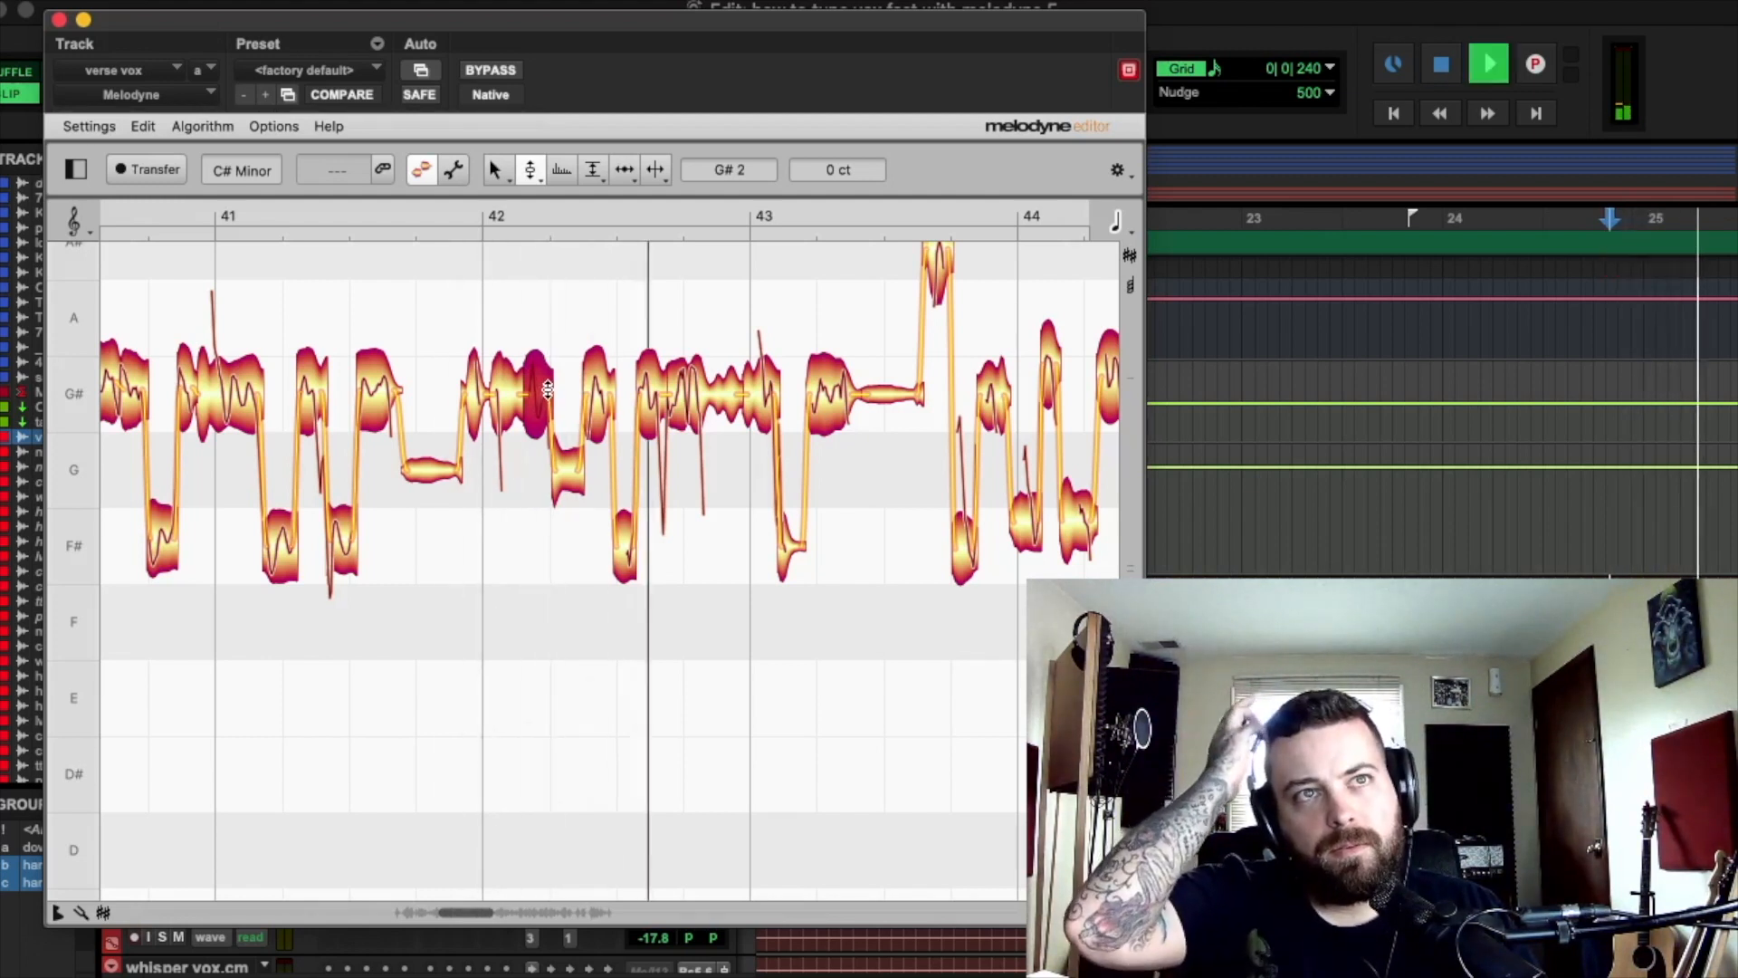
key("space")
left_click(534, 170)
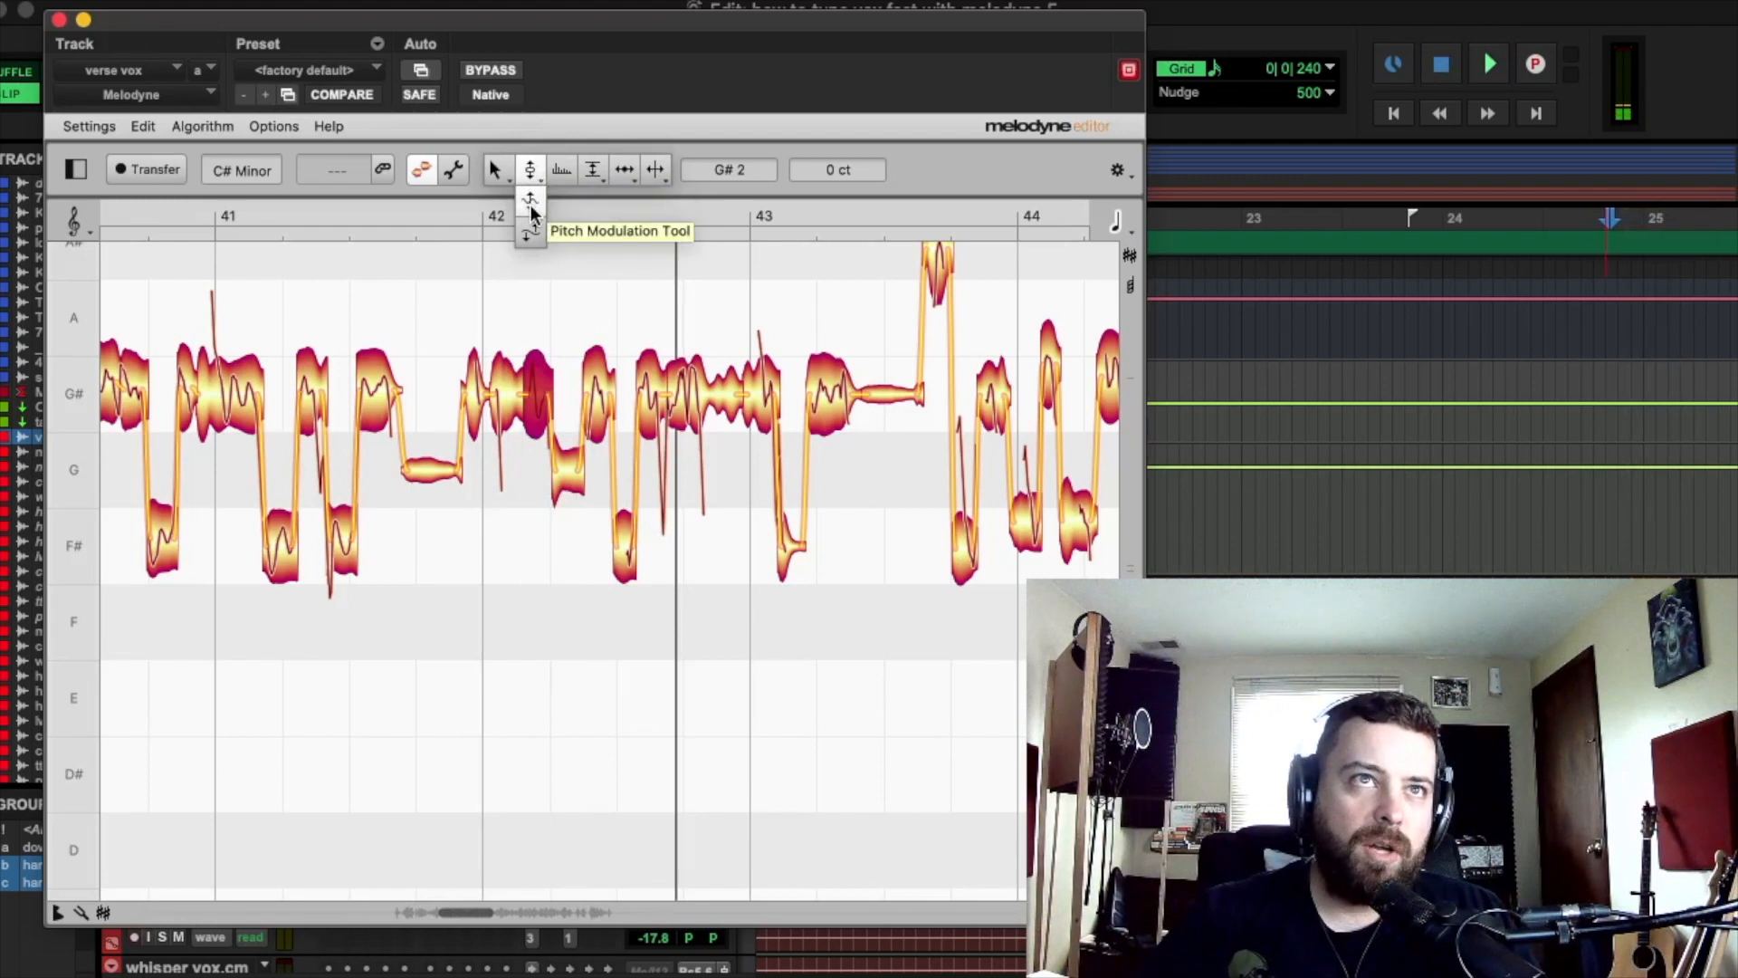
left_click(534, 201)
left_click_drag(541, 384, 587, 453)
key("space")
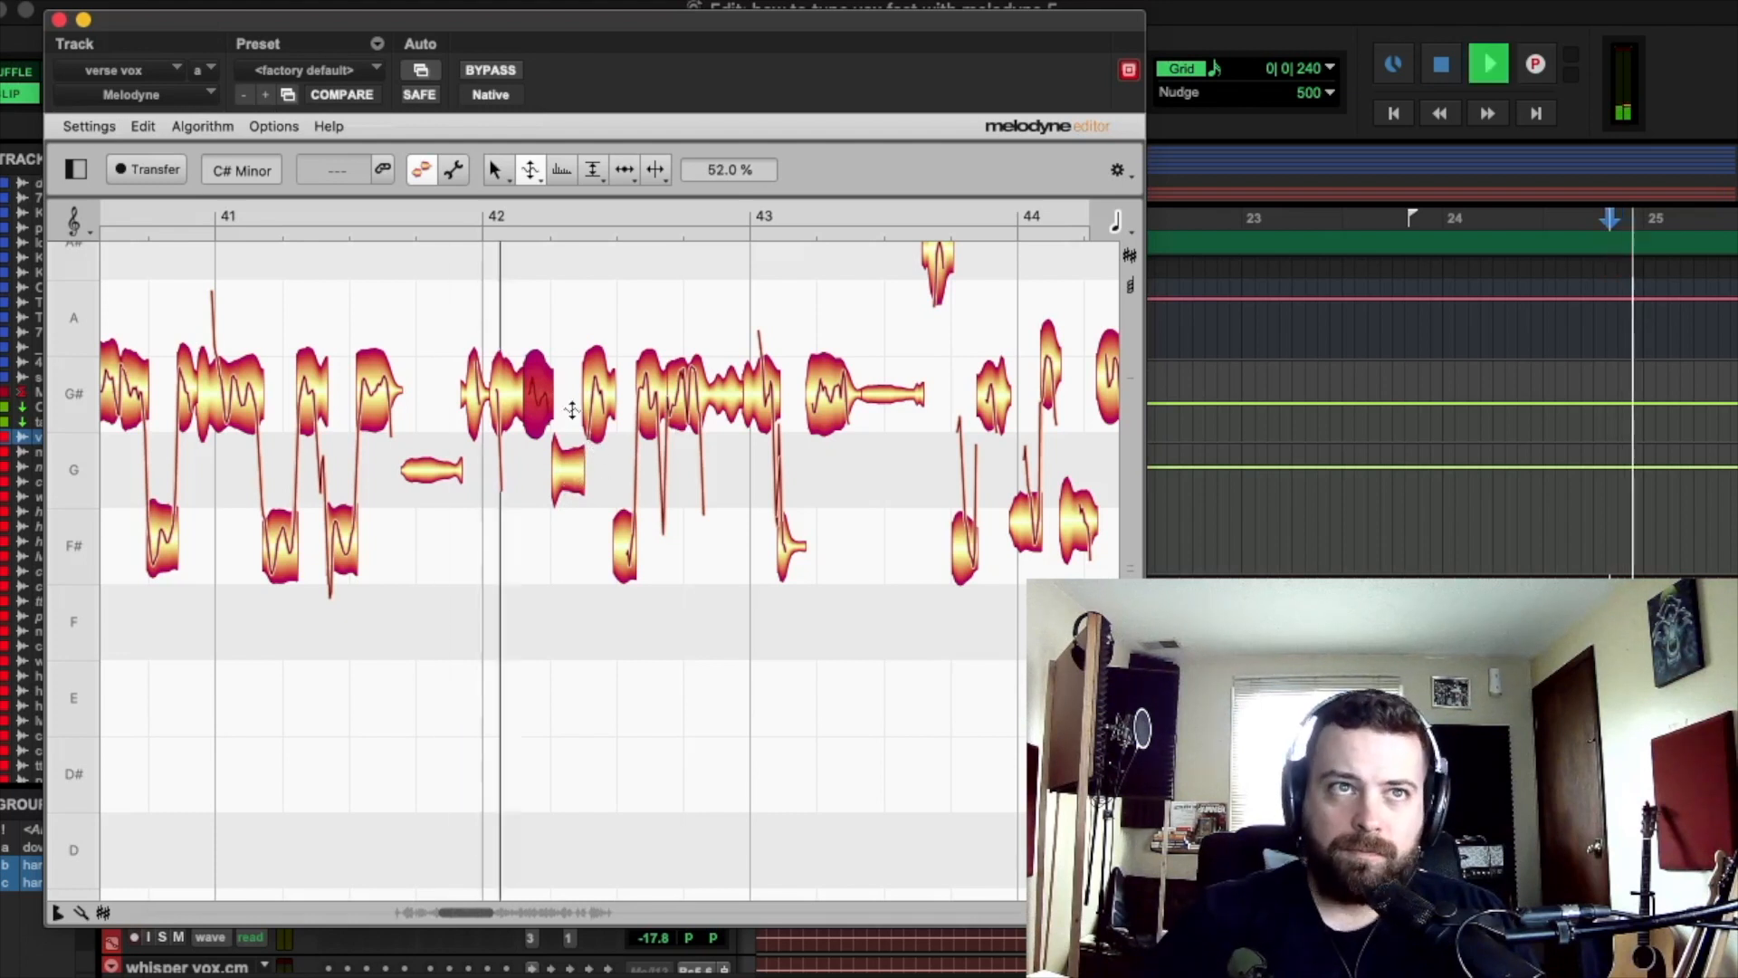
Step: Reduce that G# note's pitch modulation further to 41%, audition it and return to the main Pitch Tool
key("space")
key("space")
left_click_drag(542, 391, 543, 406)
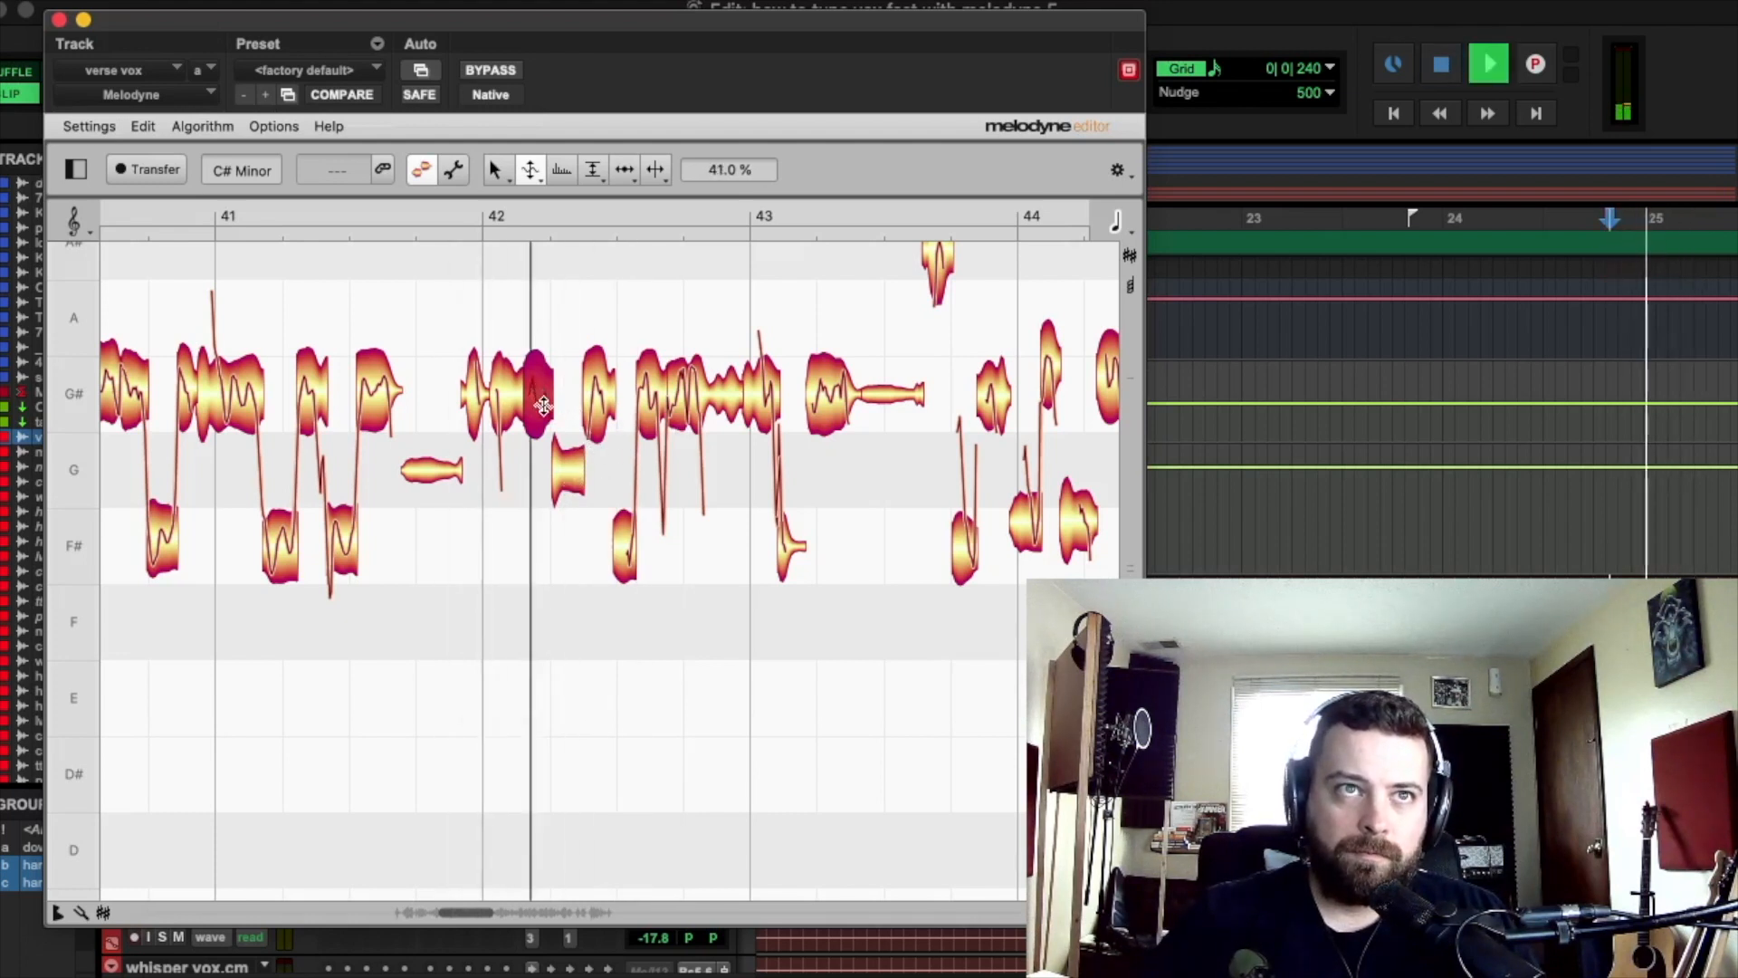
key("space")
key("space")
key("space")
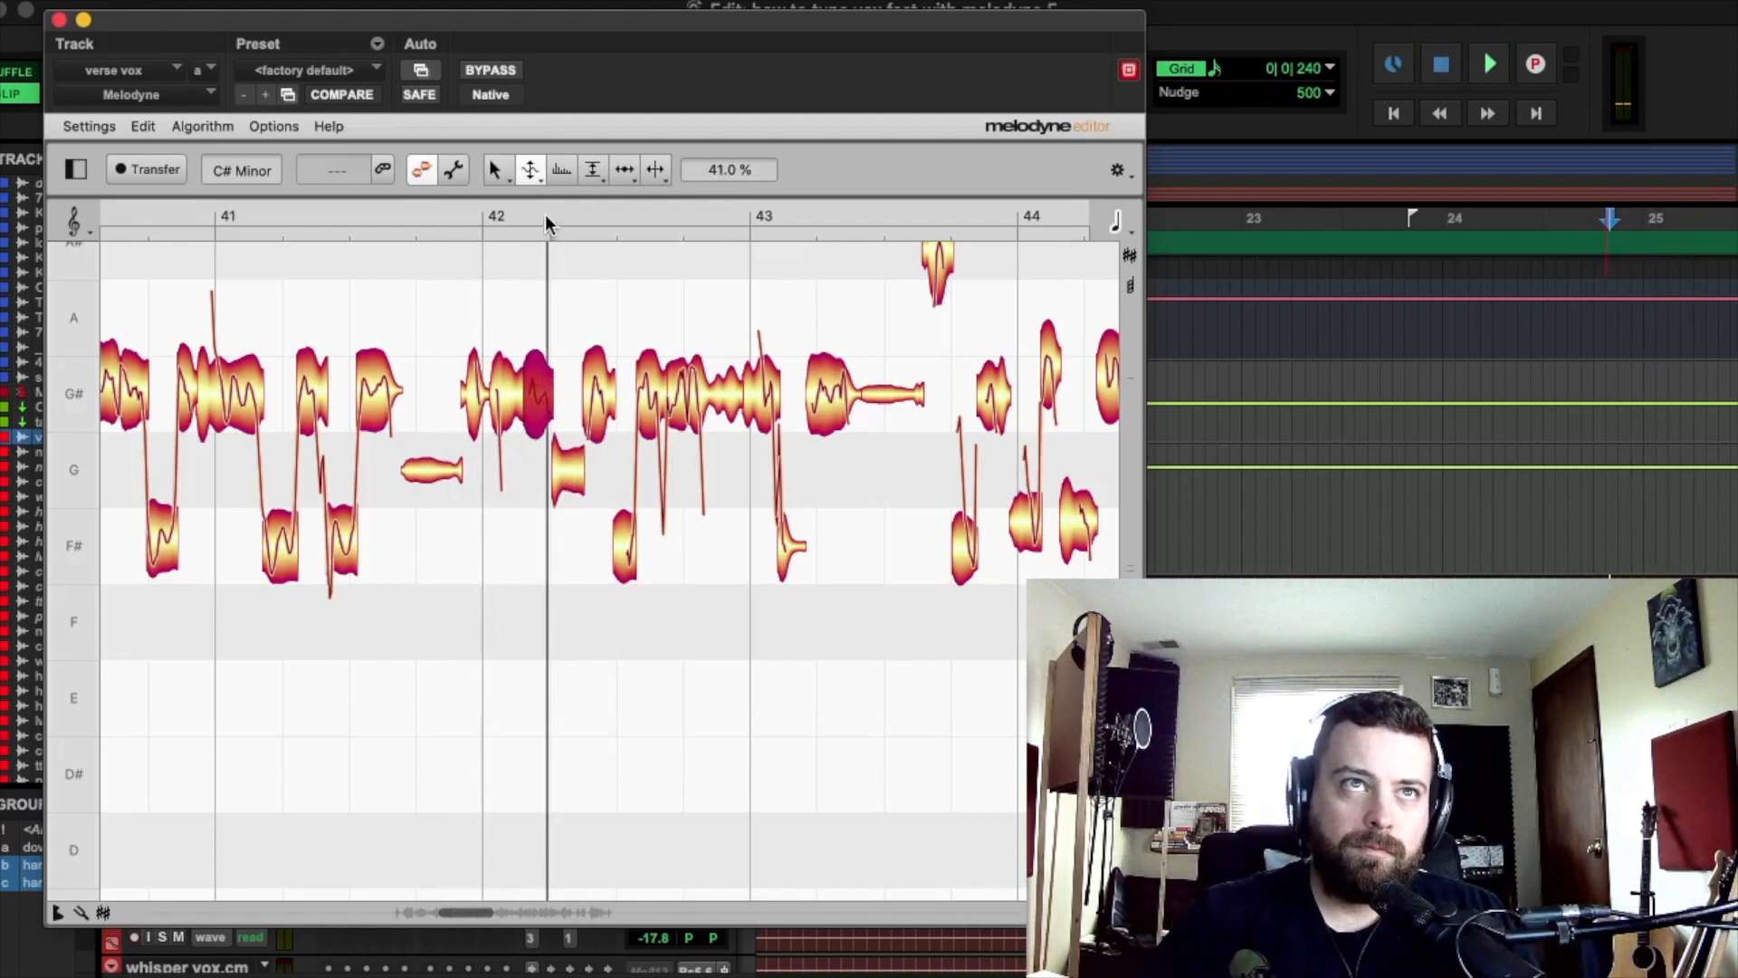
key("F2")
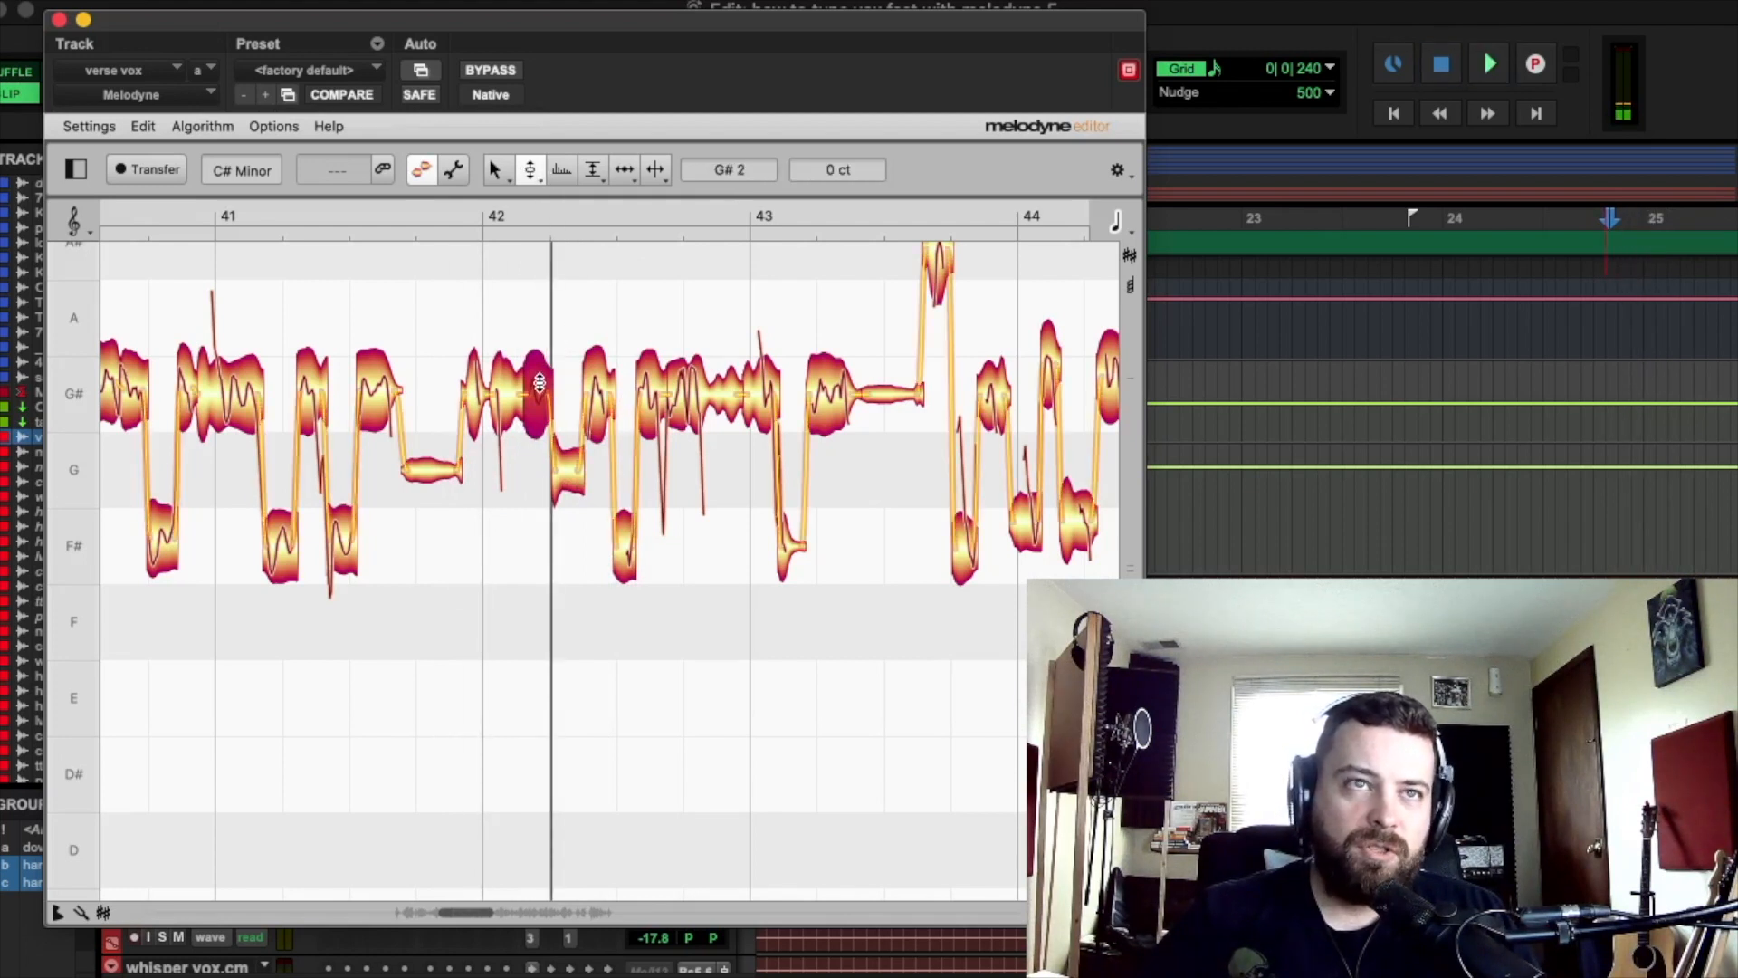
Step: Raise the G# note ending bar 42's first beat to +12 ct, review the pitch grid snap options and start an audition
left_click_drag(540, 381, 555, 366)
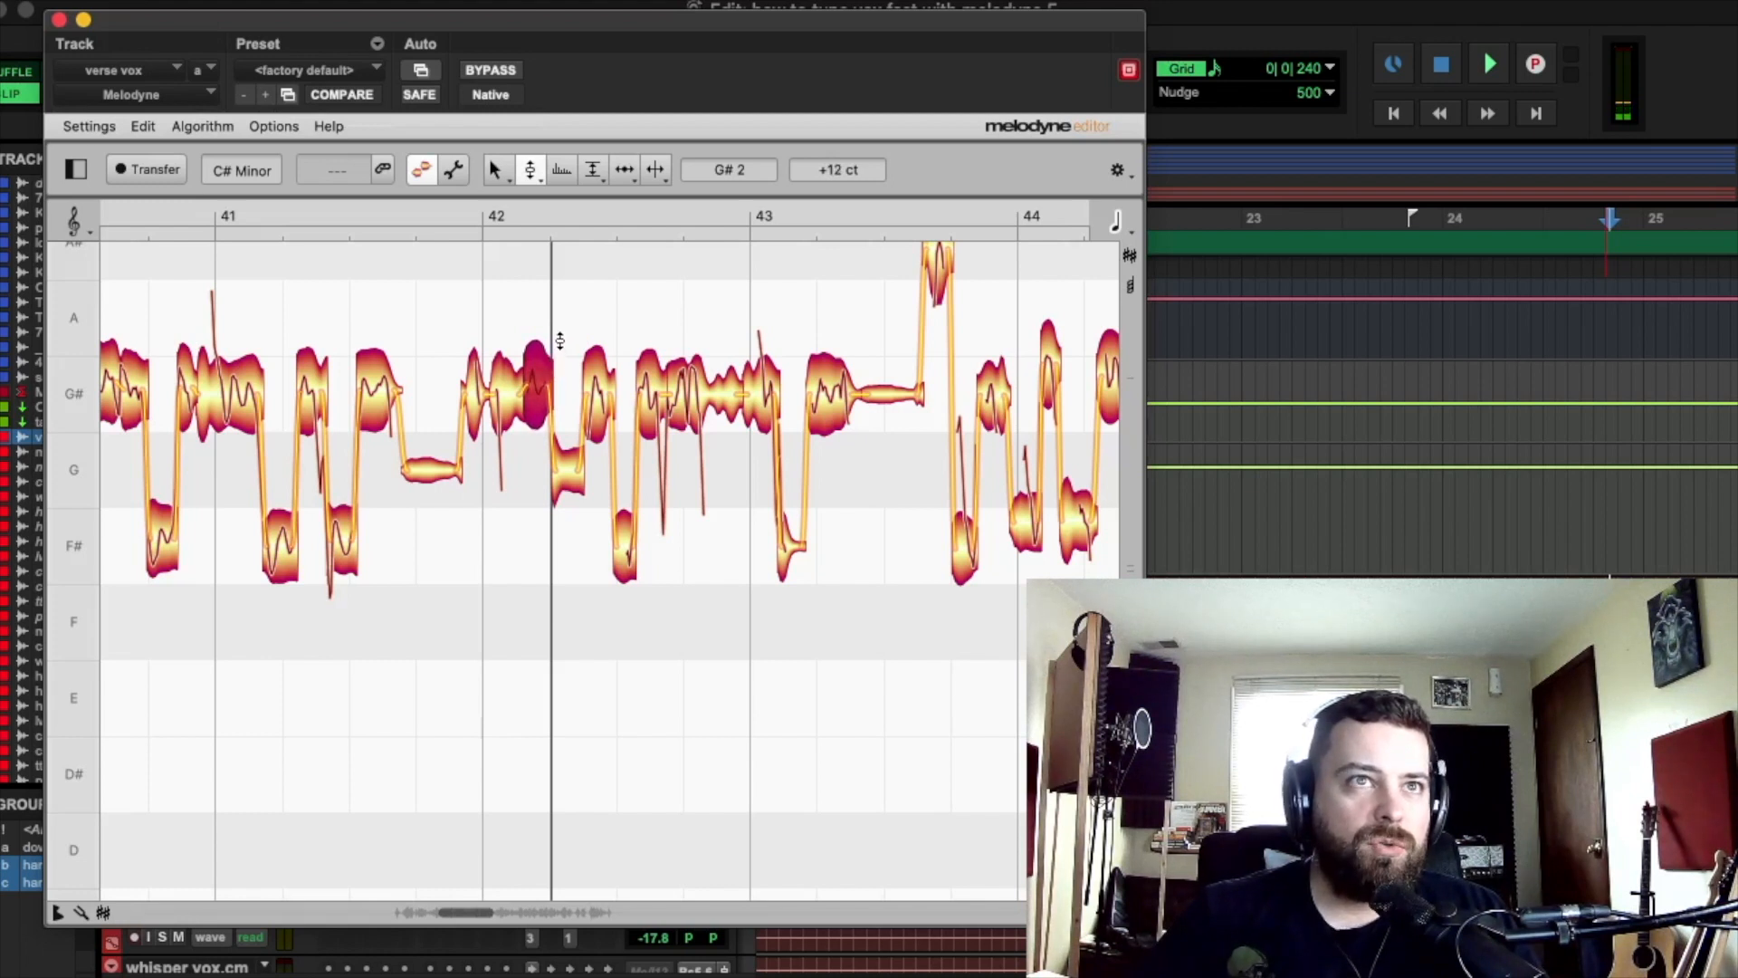
left_click(272, 126)
mouse_move(299, 192)
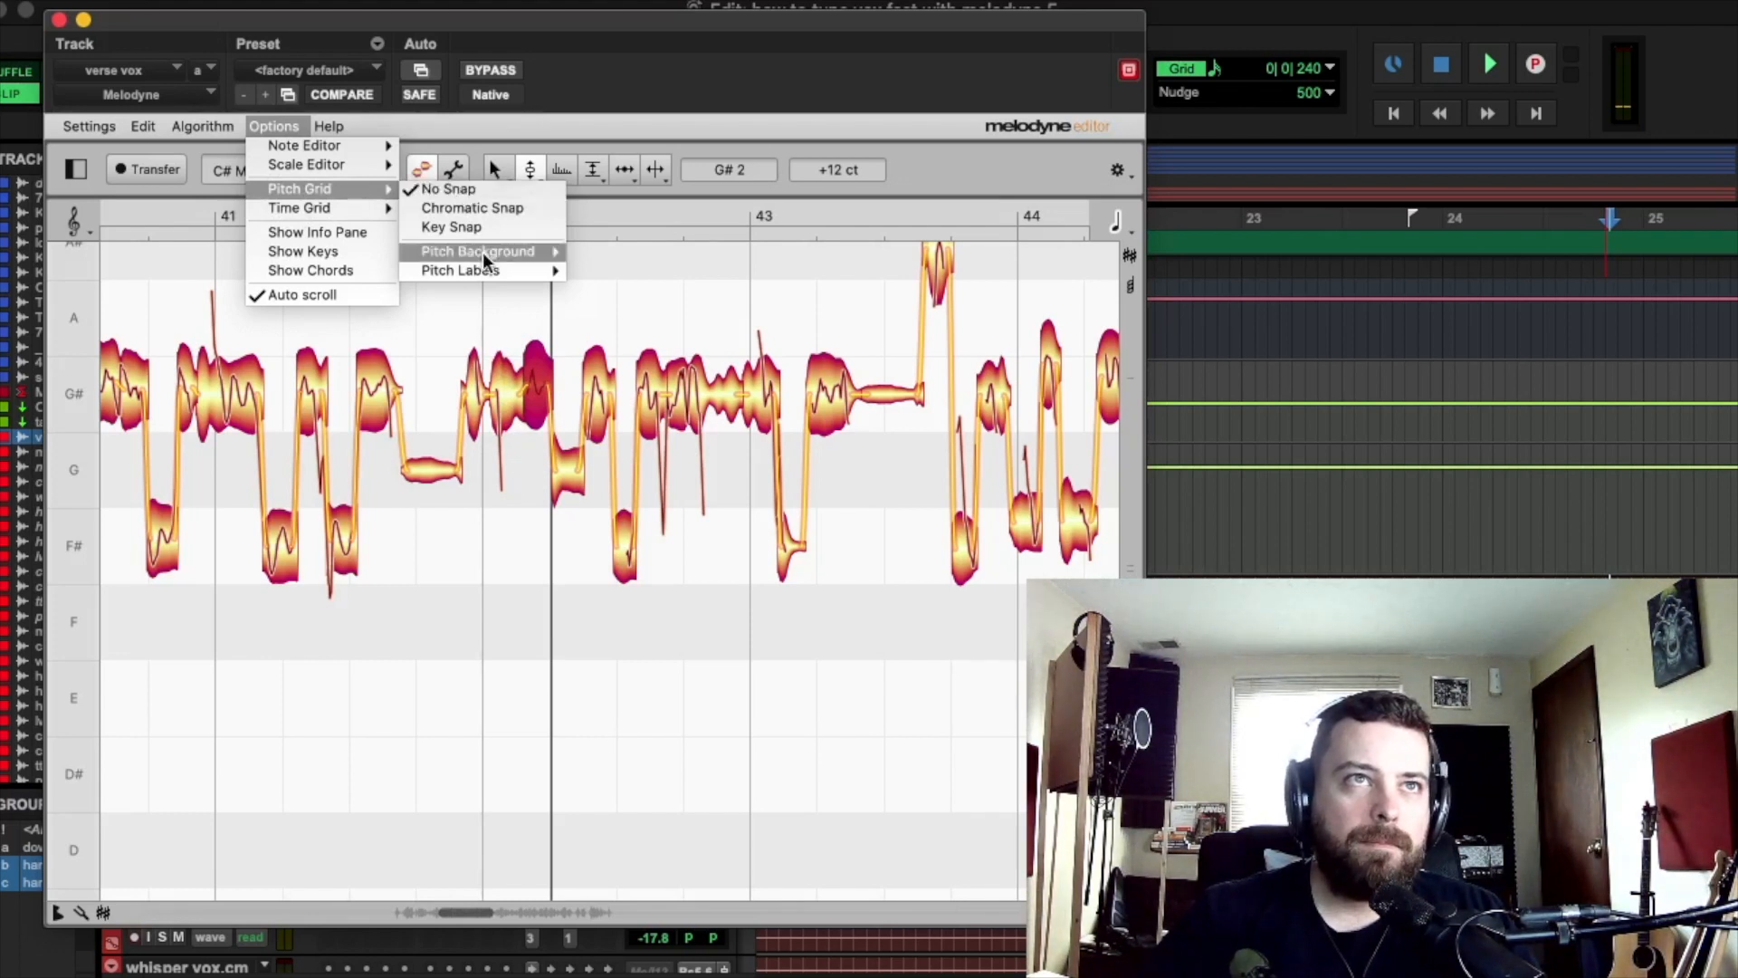
left_click(563, 323)
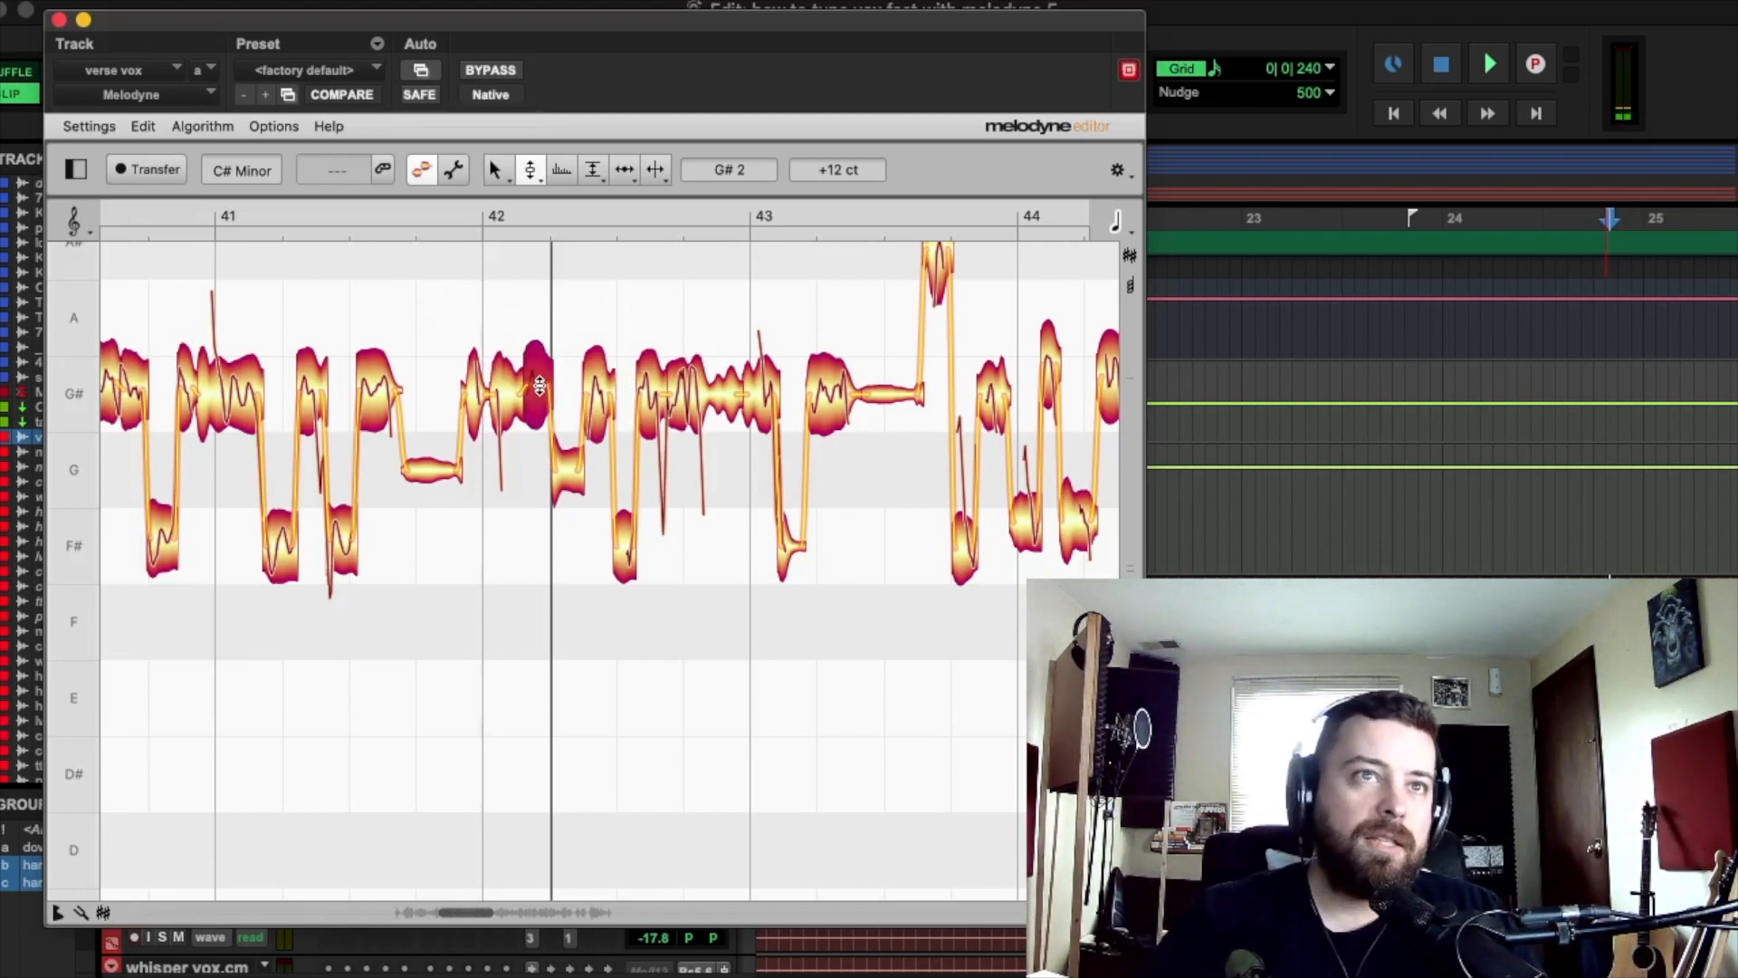
key("space")
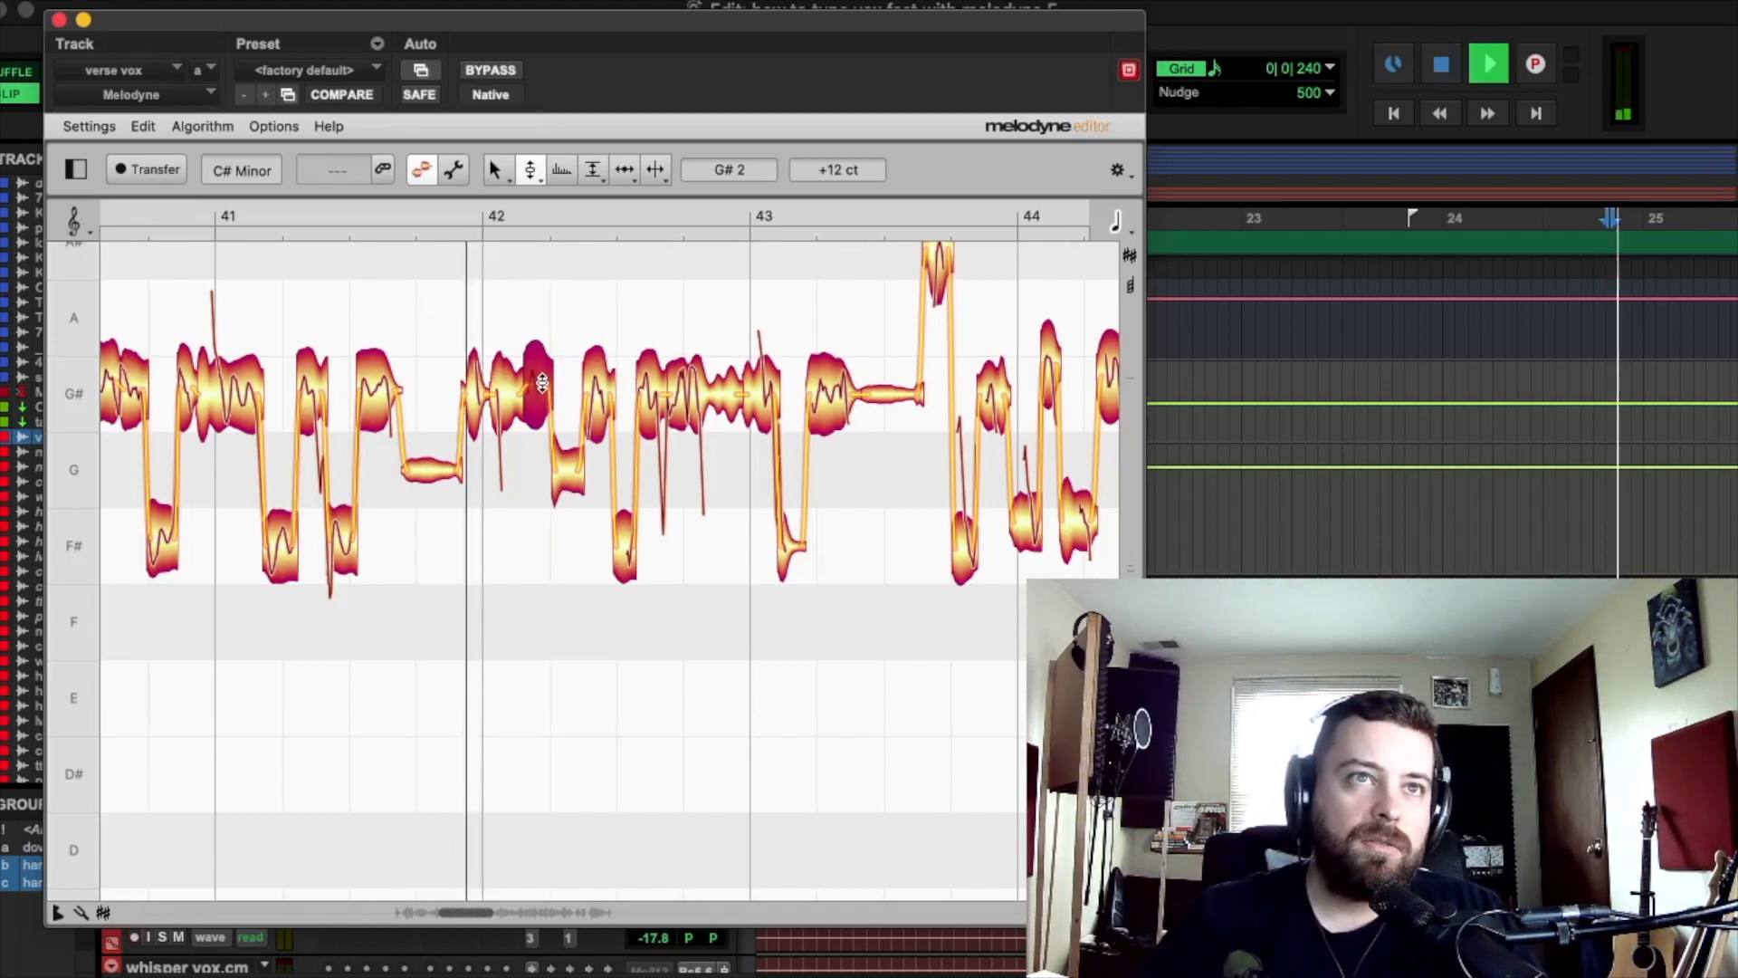
Step: Adjust the G# note in bar 42's second beat to +6 ct in small pitch changes and audition it
left_click(603, 401)
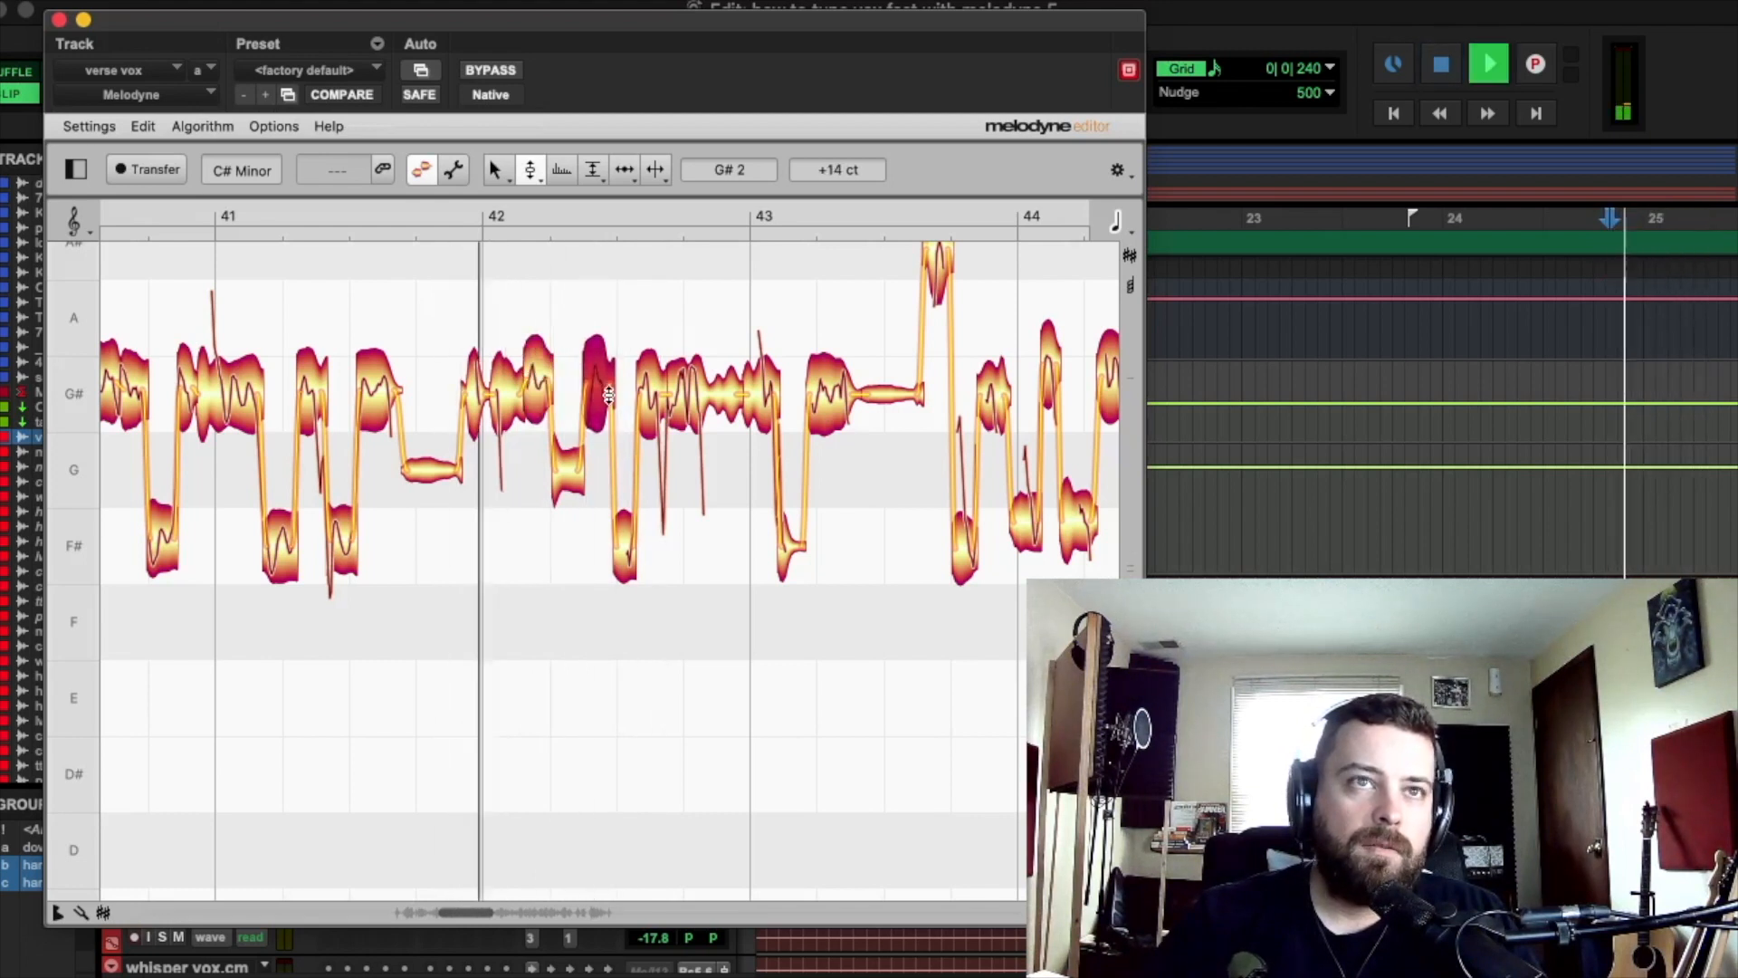
key("space")
left_click_drag(503, 175, 508, 251)
left_click_drag(589, 389, 886, 489)
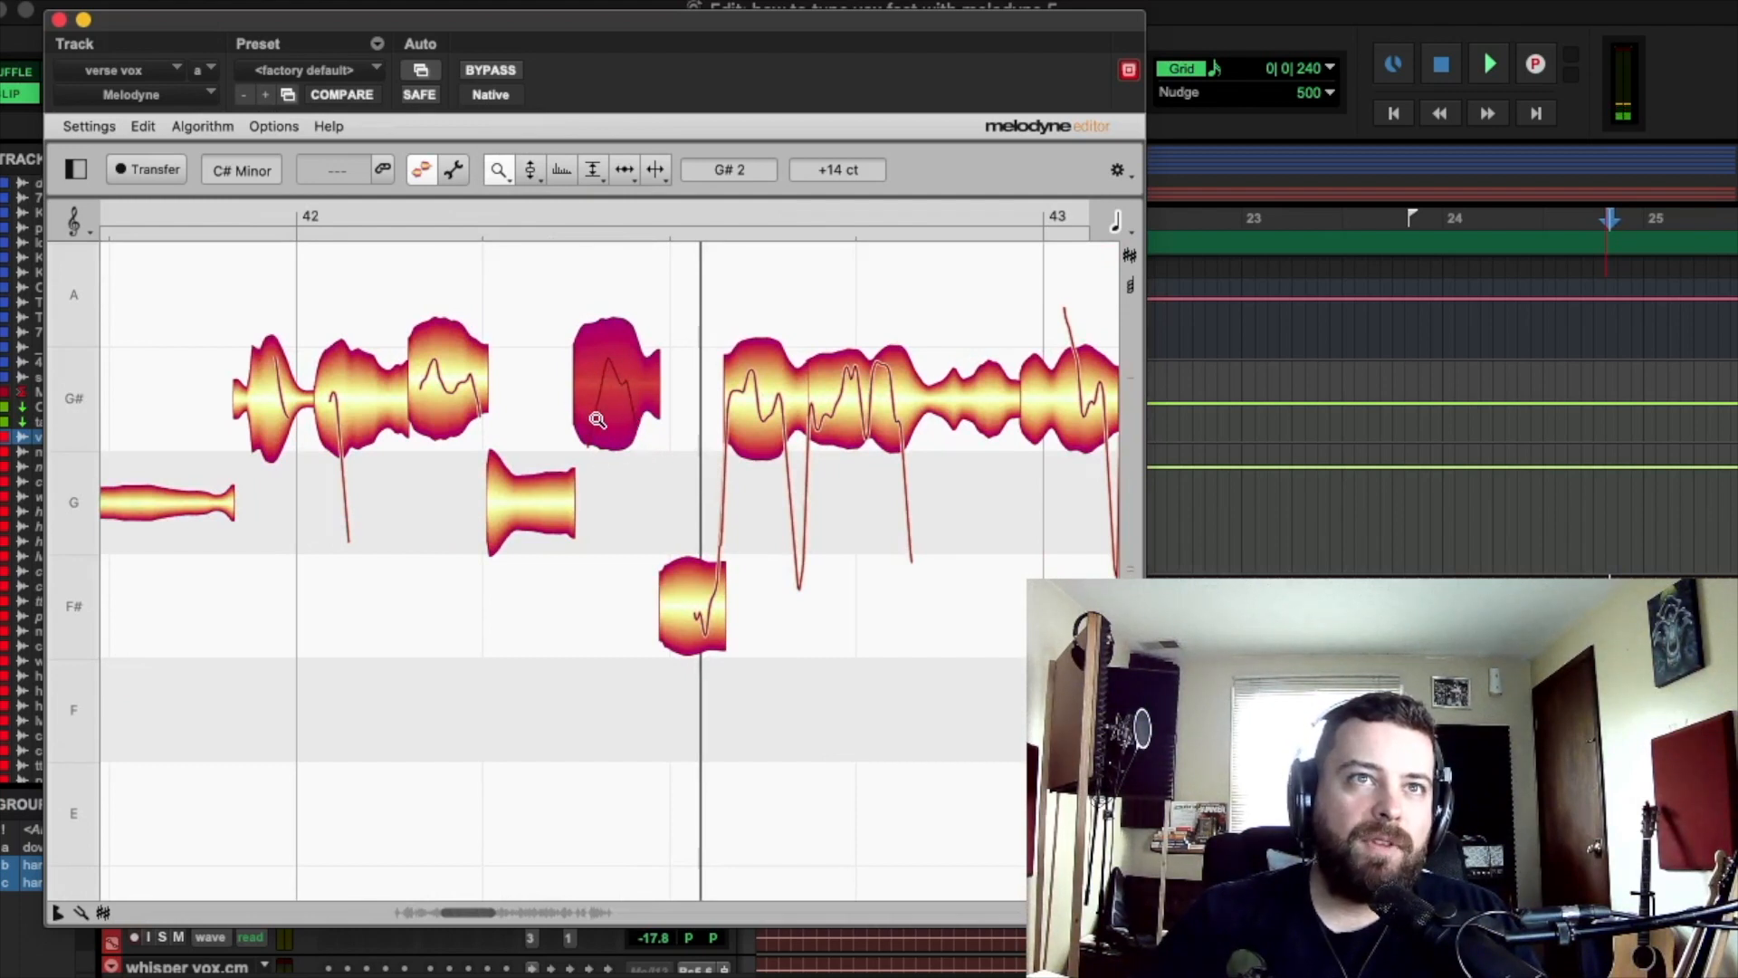
left_click(530, 167)
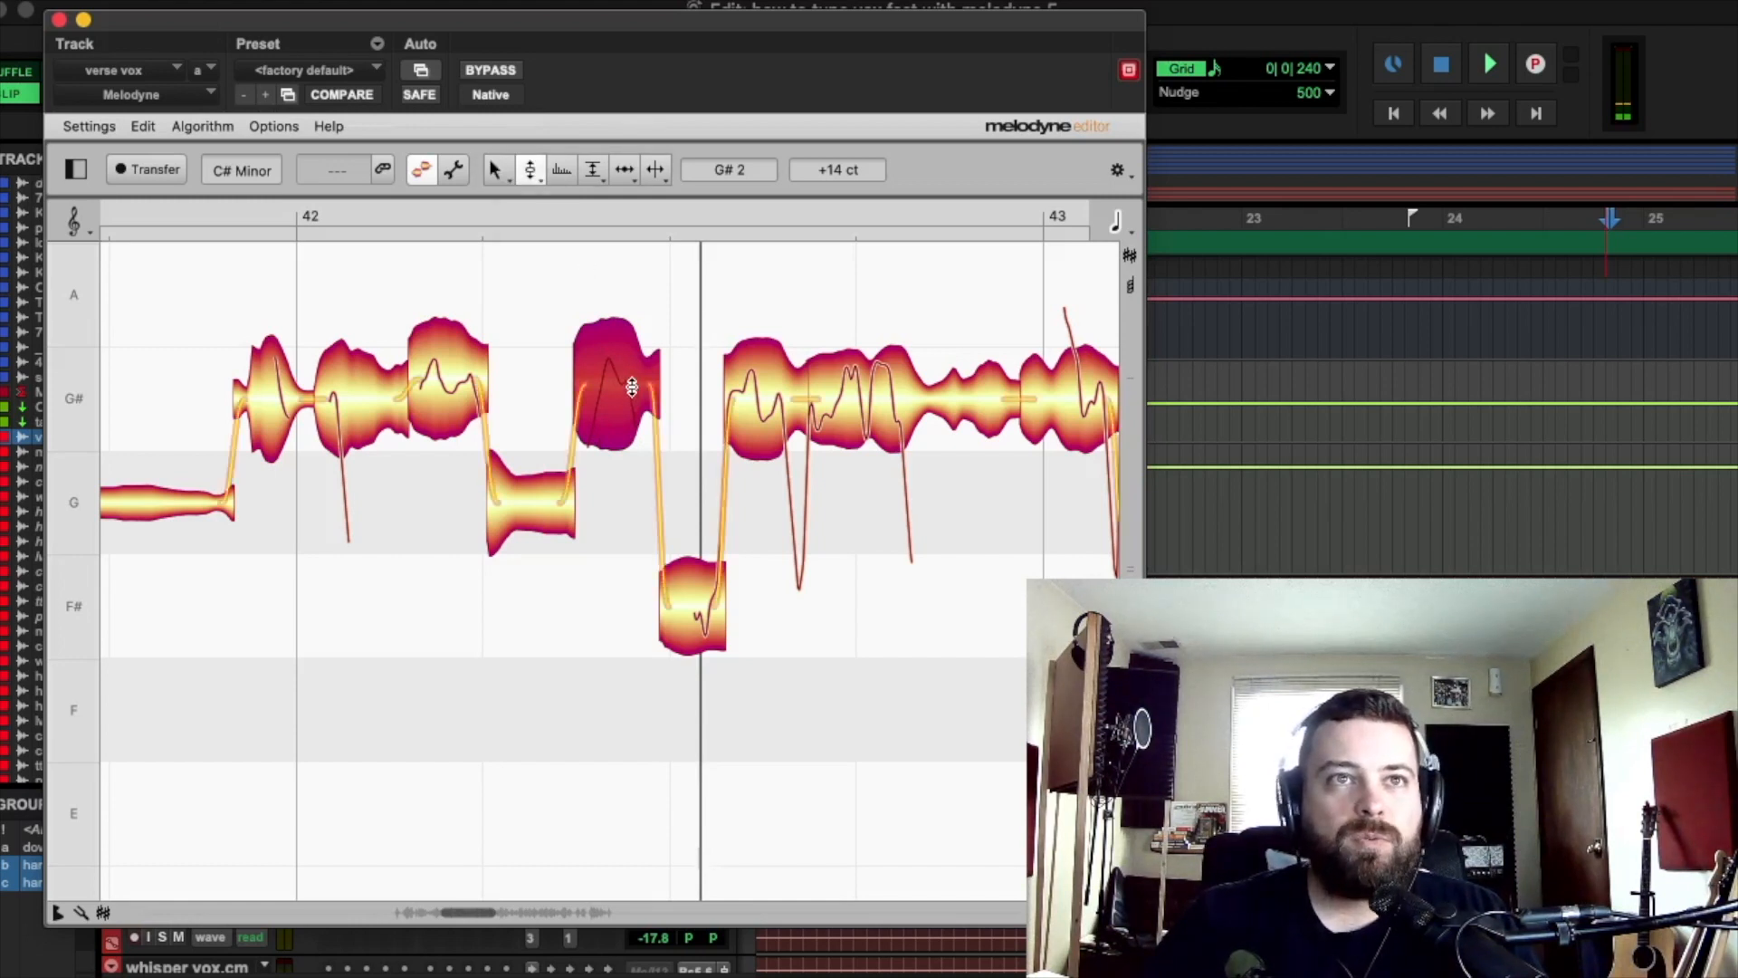
left_click_drag(623, 391, 628, 396)
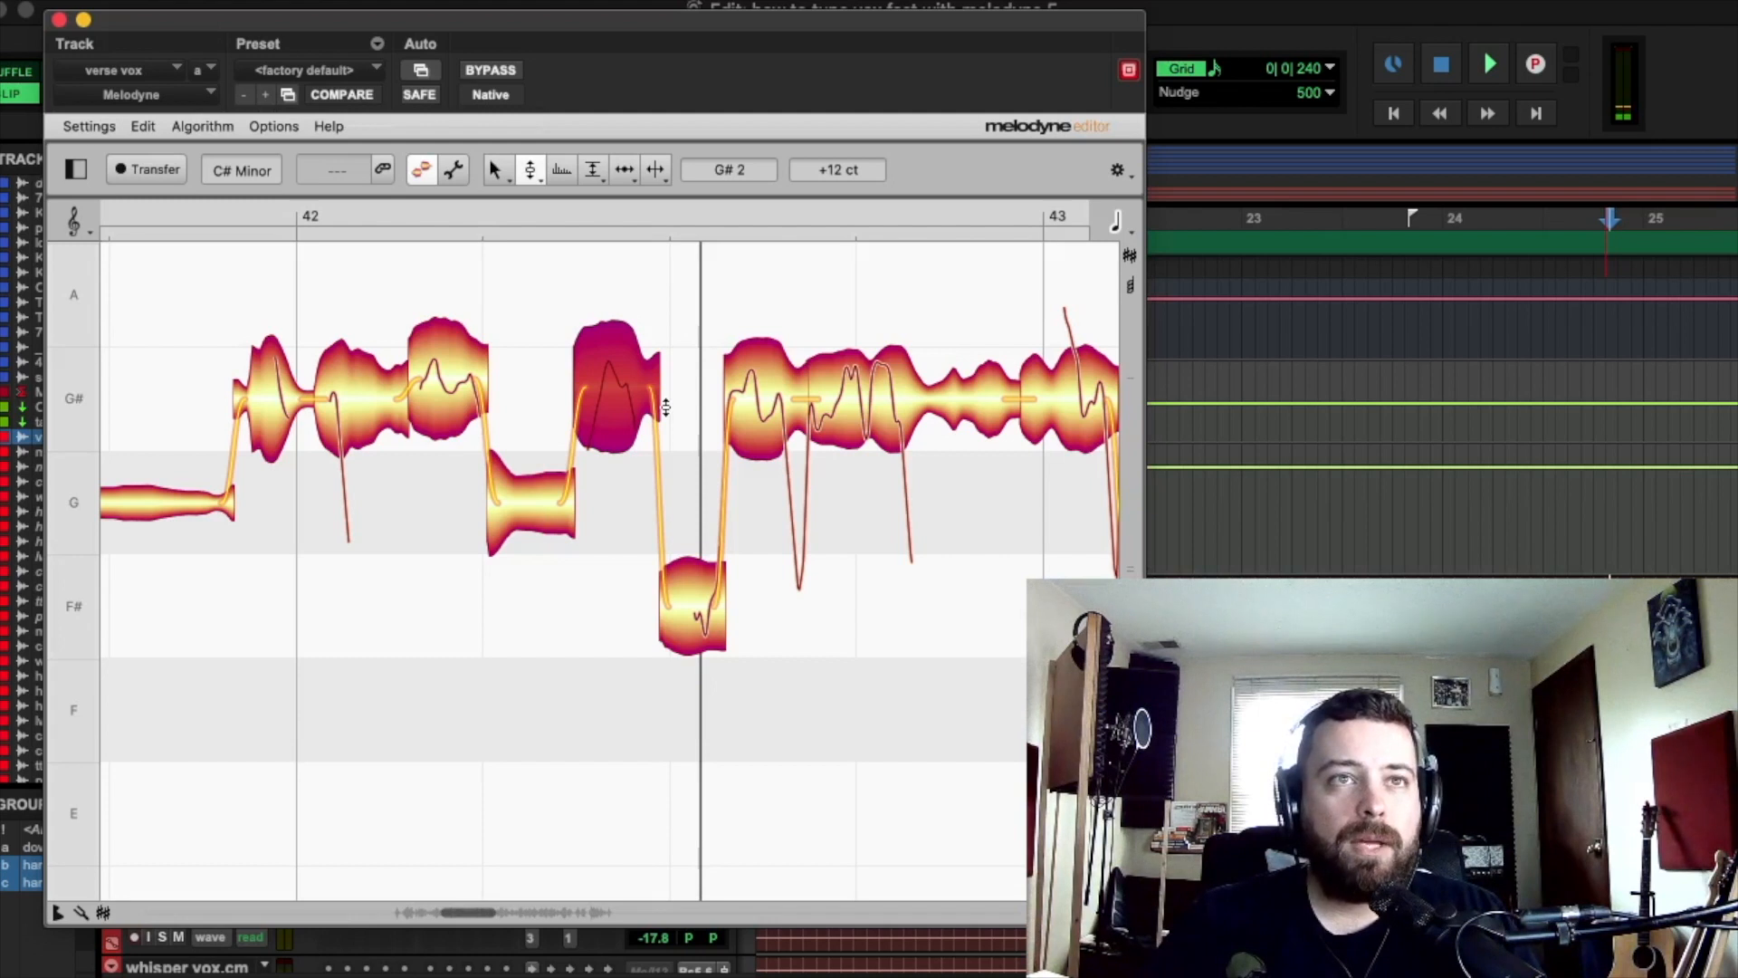
left_click(532, 179)
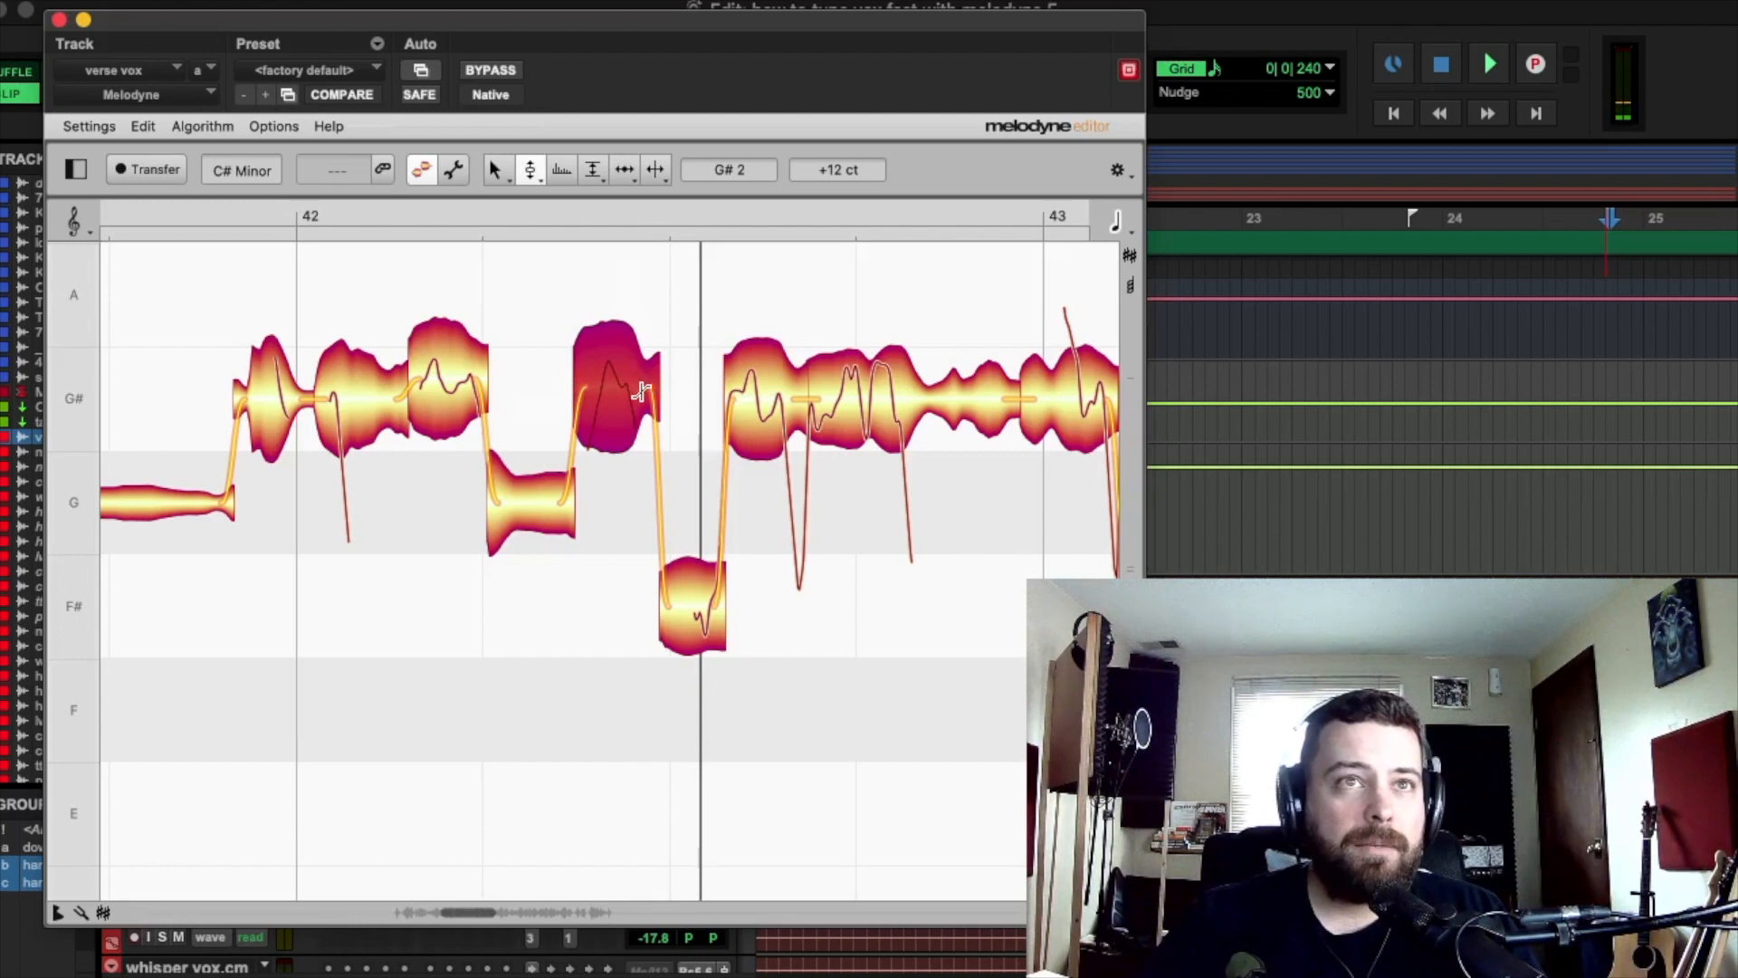
left_click_drag(630, 389, 626, 392)
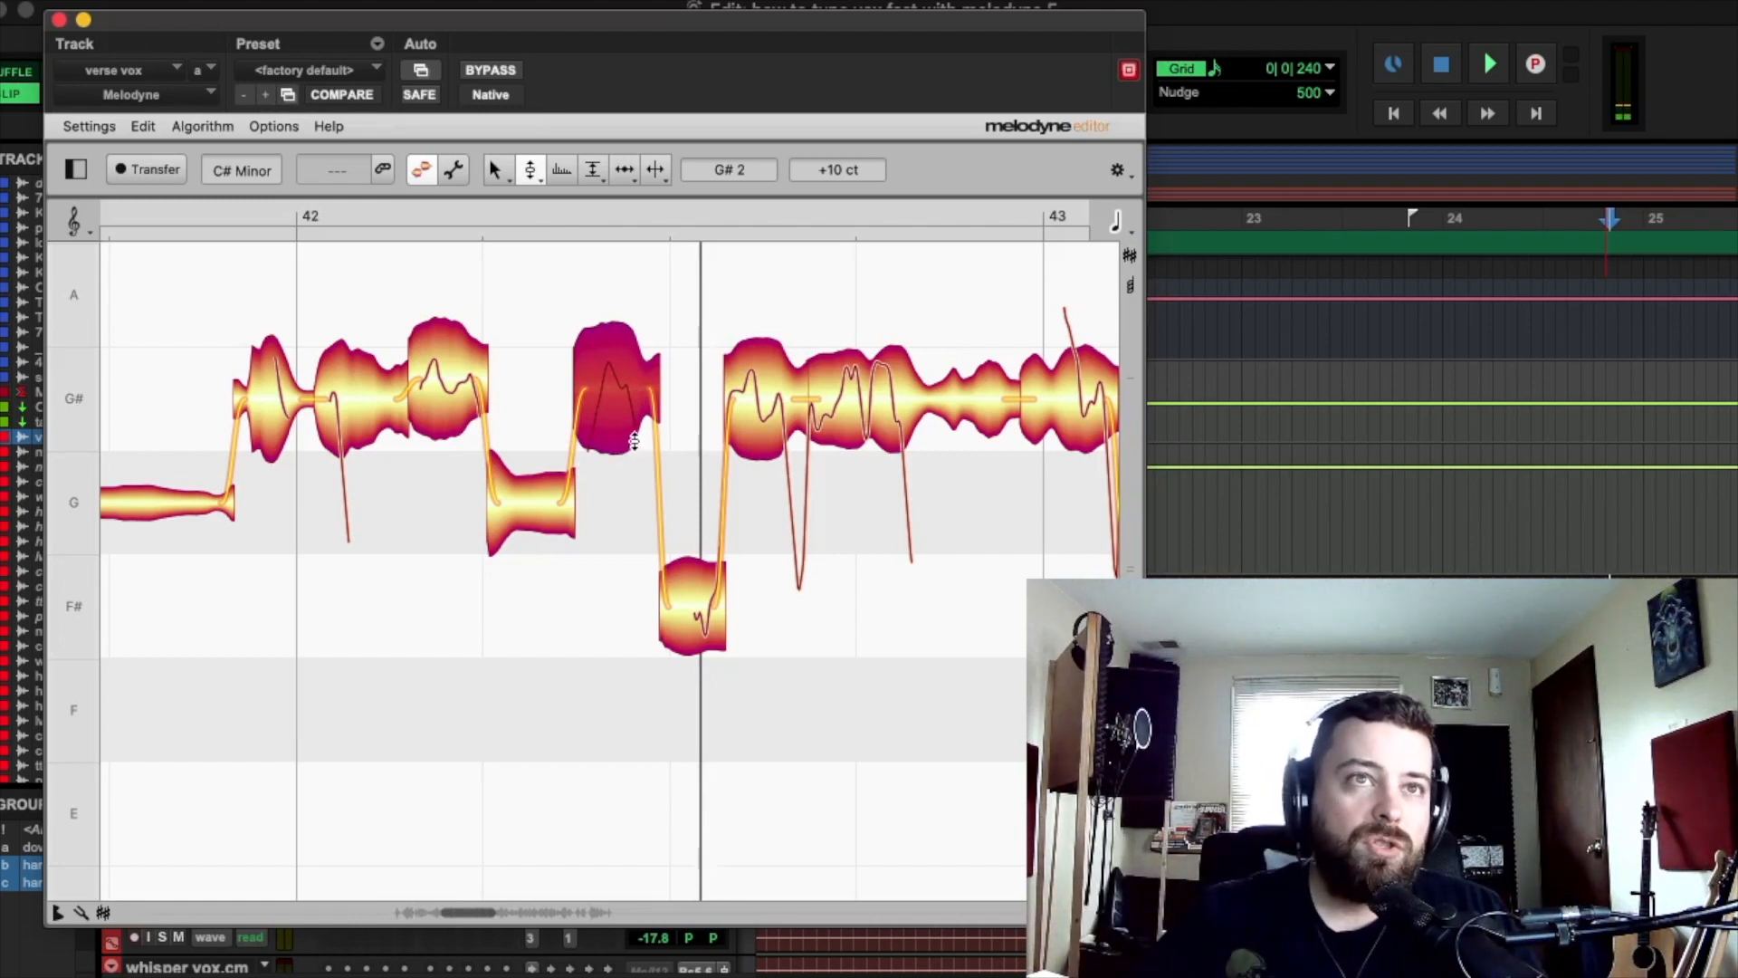
left_click_drag(622, 398, 617, 393)
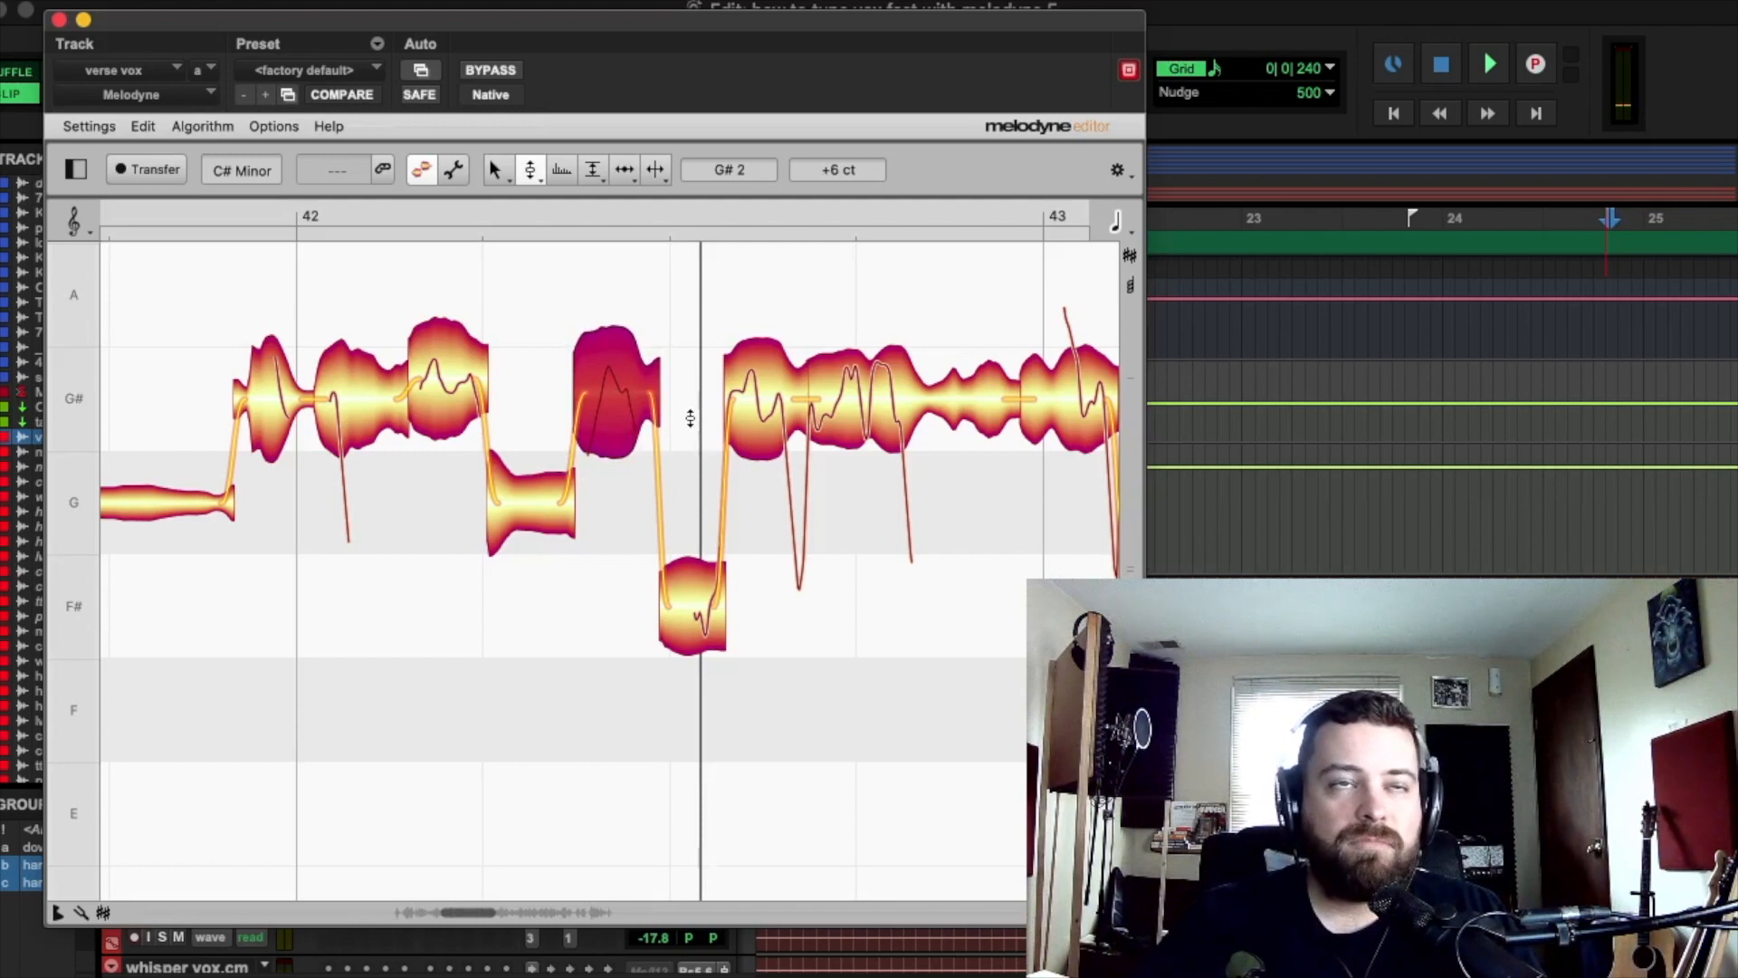
key("space")
key("space")
key("space")
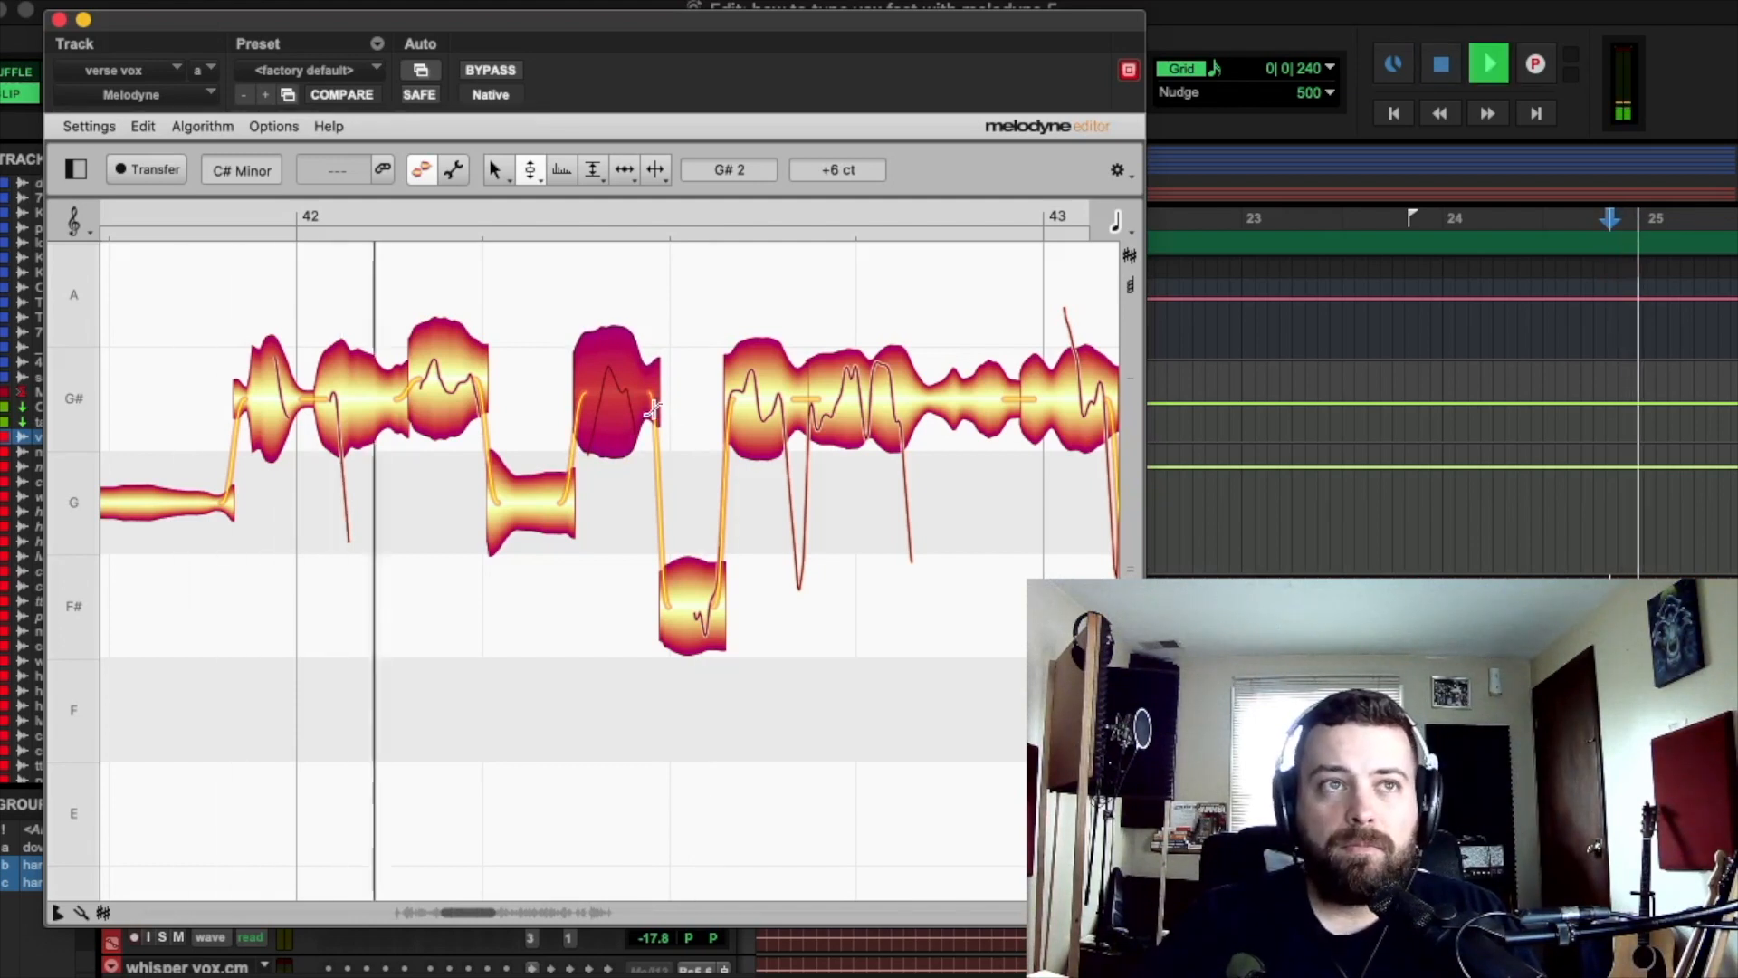
key("space")
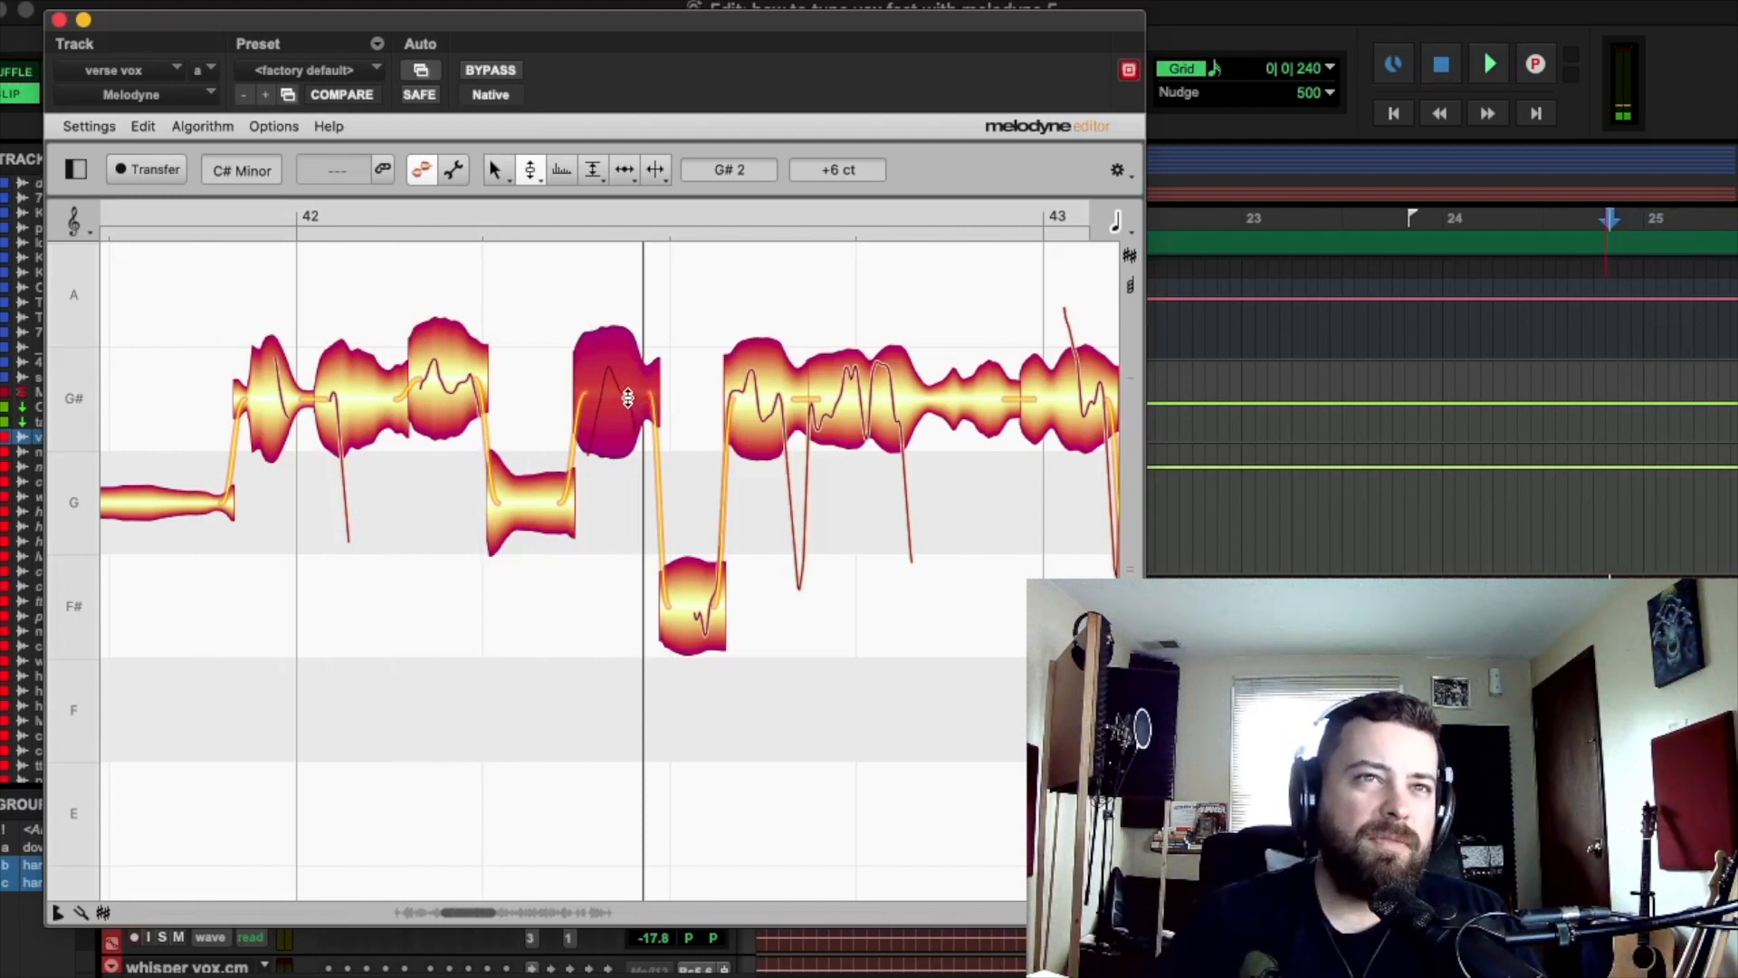
Step: Reduce the second-beat G# note's pitch modulation to 8% with the Pitch Modulation Tool and audition it
left_click(534, 169)
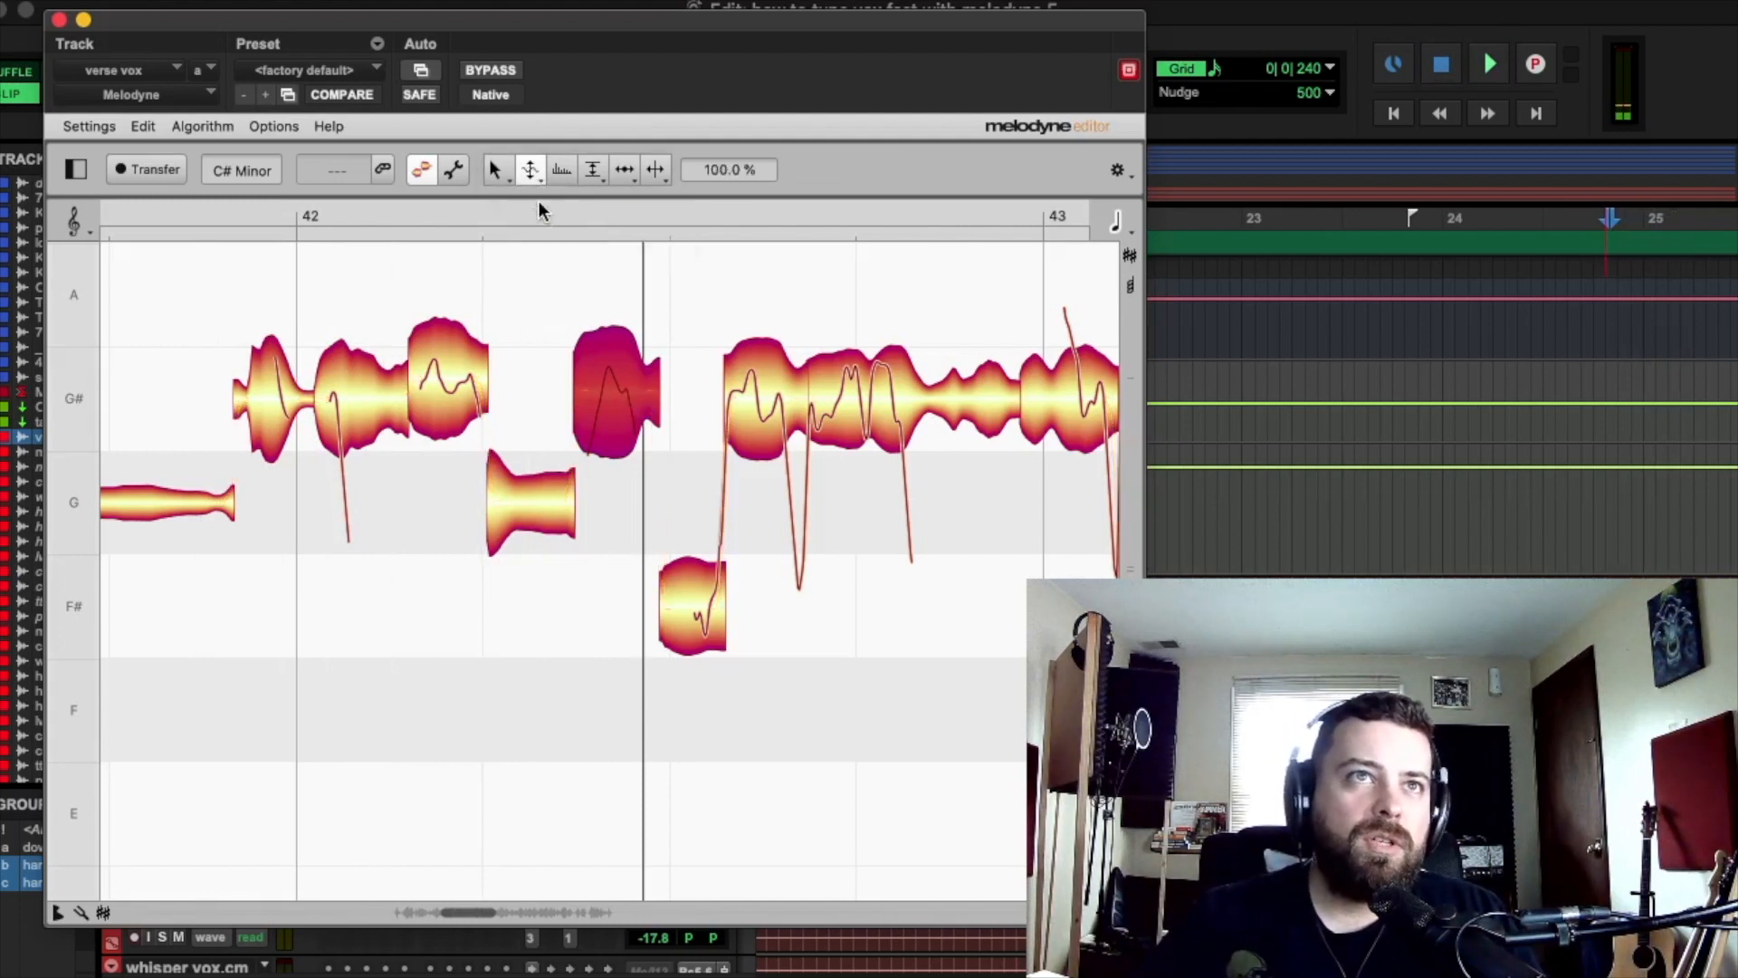
key("space")
mouse_move(628, 440)
left_mouse_down()
mouse_move(640, 492)
mouse_move(621, 437)
left_mouse_up()
key("space")
key("space")
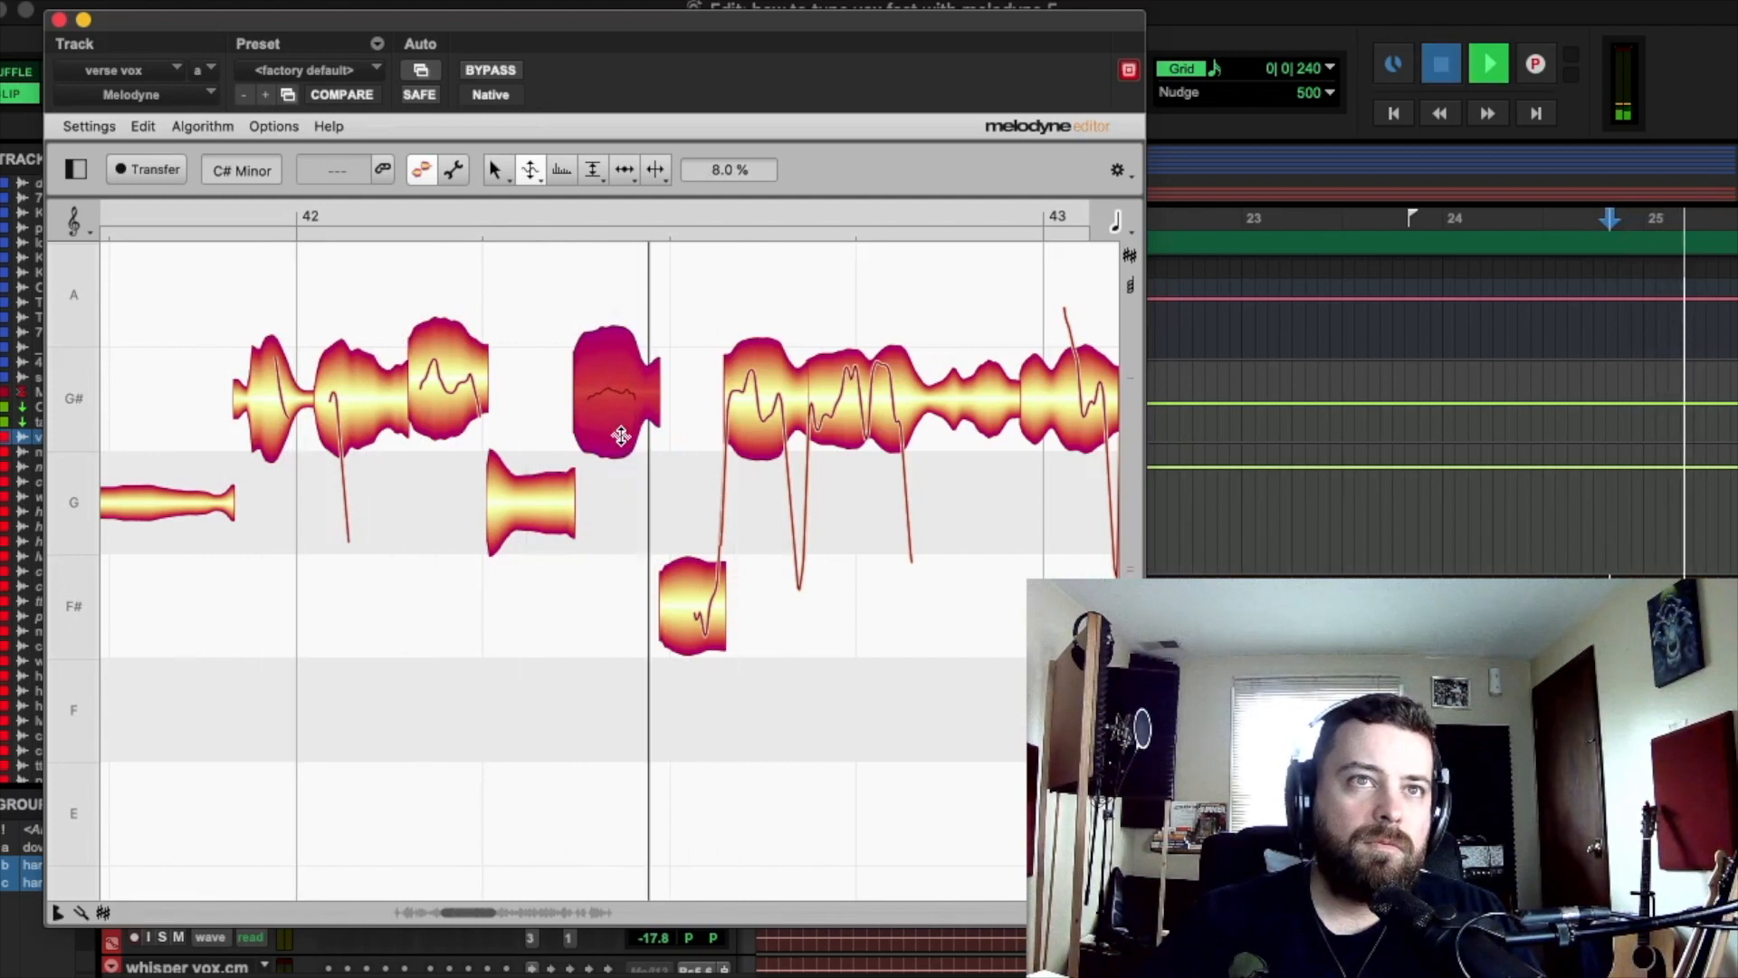
key("space")
Step: Set the second-beat G# note's pitch modulation to 83%, raise its pitch to +30 ct and audition the phrase
left_click_drag(620, 435, 641, 367)
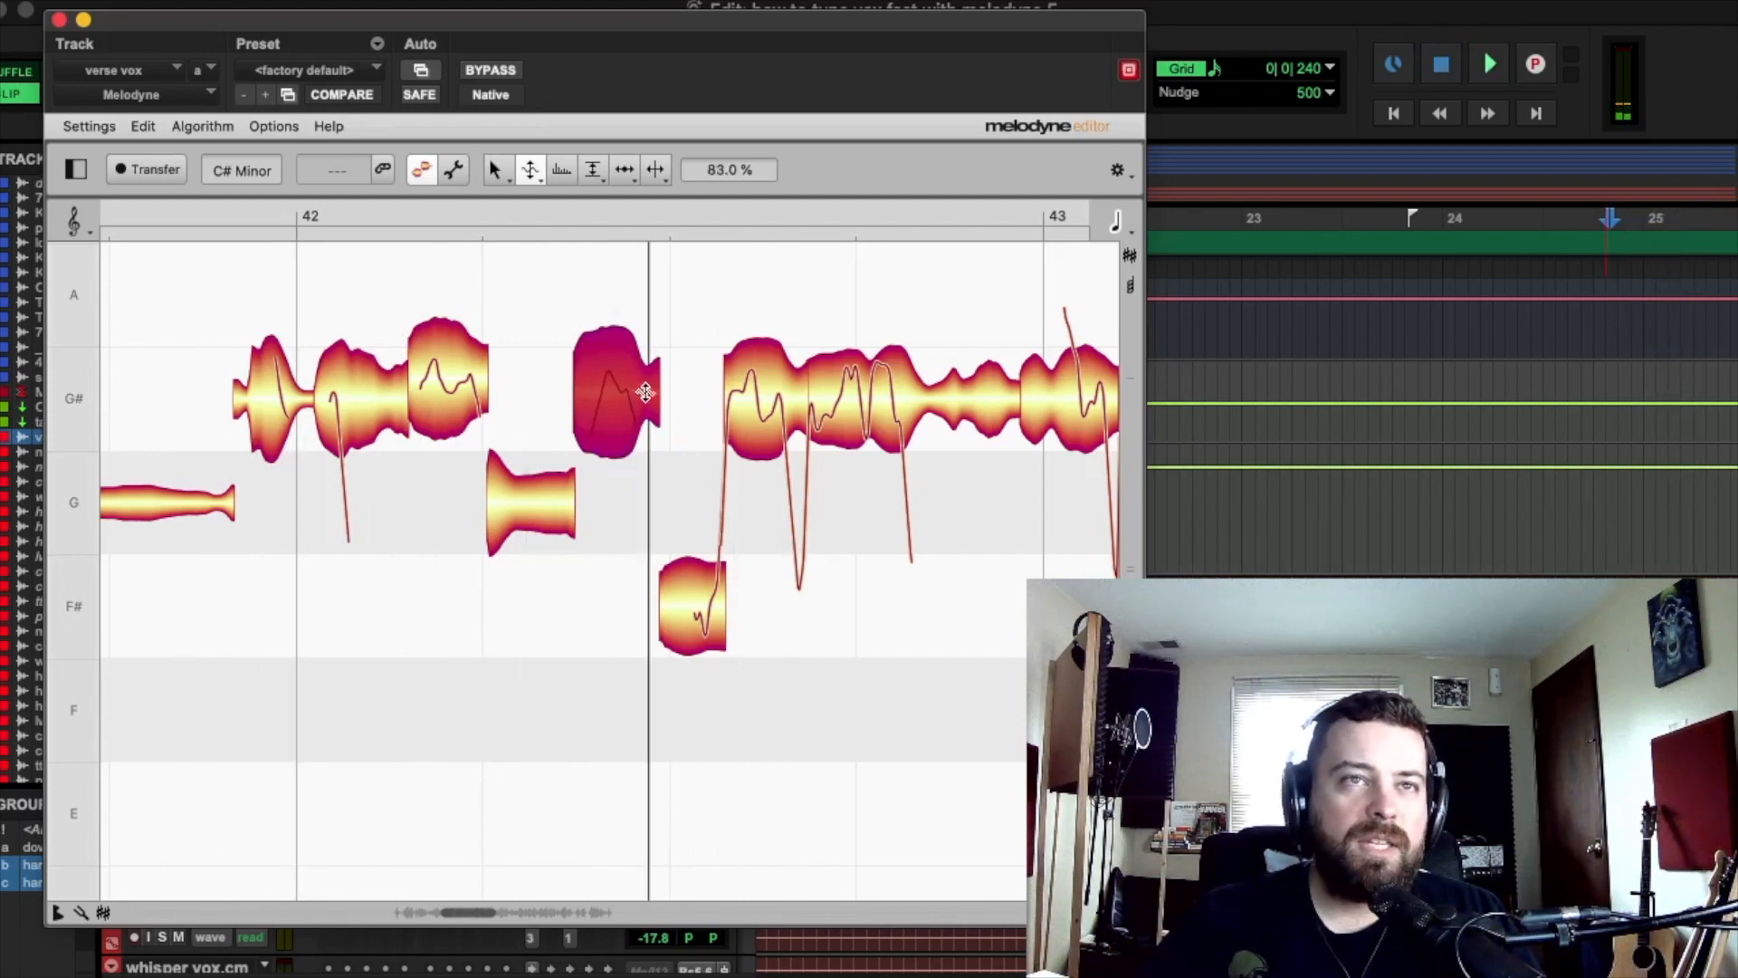
left_click(529, 171)
left_click_drag(624, 405, 641, 376)
key("space")
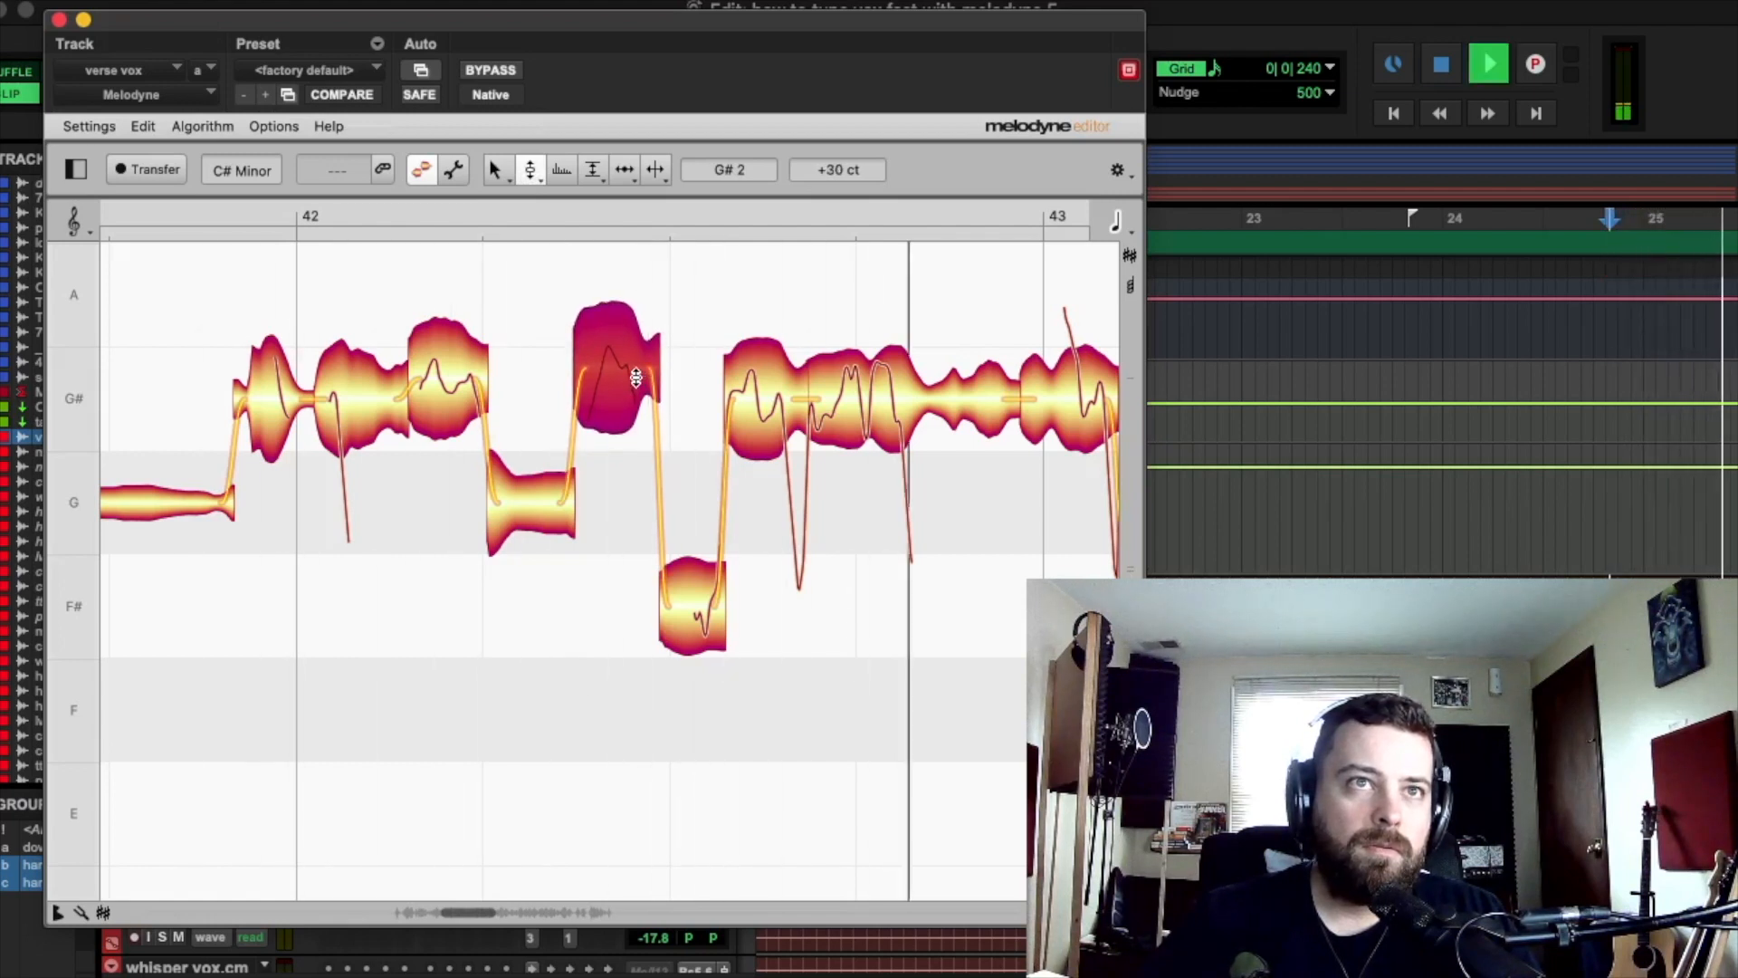
key("space")
key("space")
key("space")
key("space")
Step: Raise the two G# notes starting in bar 42's third beat slightly, the longer one to +13 ct, and audition them
left_click(781, 438)
left_click_drag(781, 438, 787, 411)
left_click_drag(868, 417, 873, 402)
key("space")
key("space")
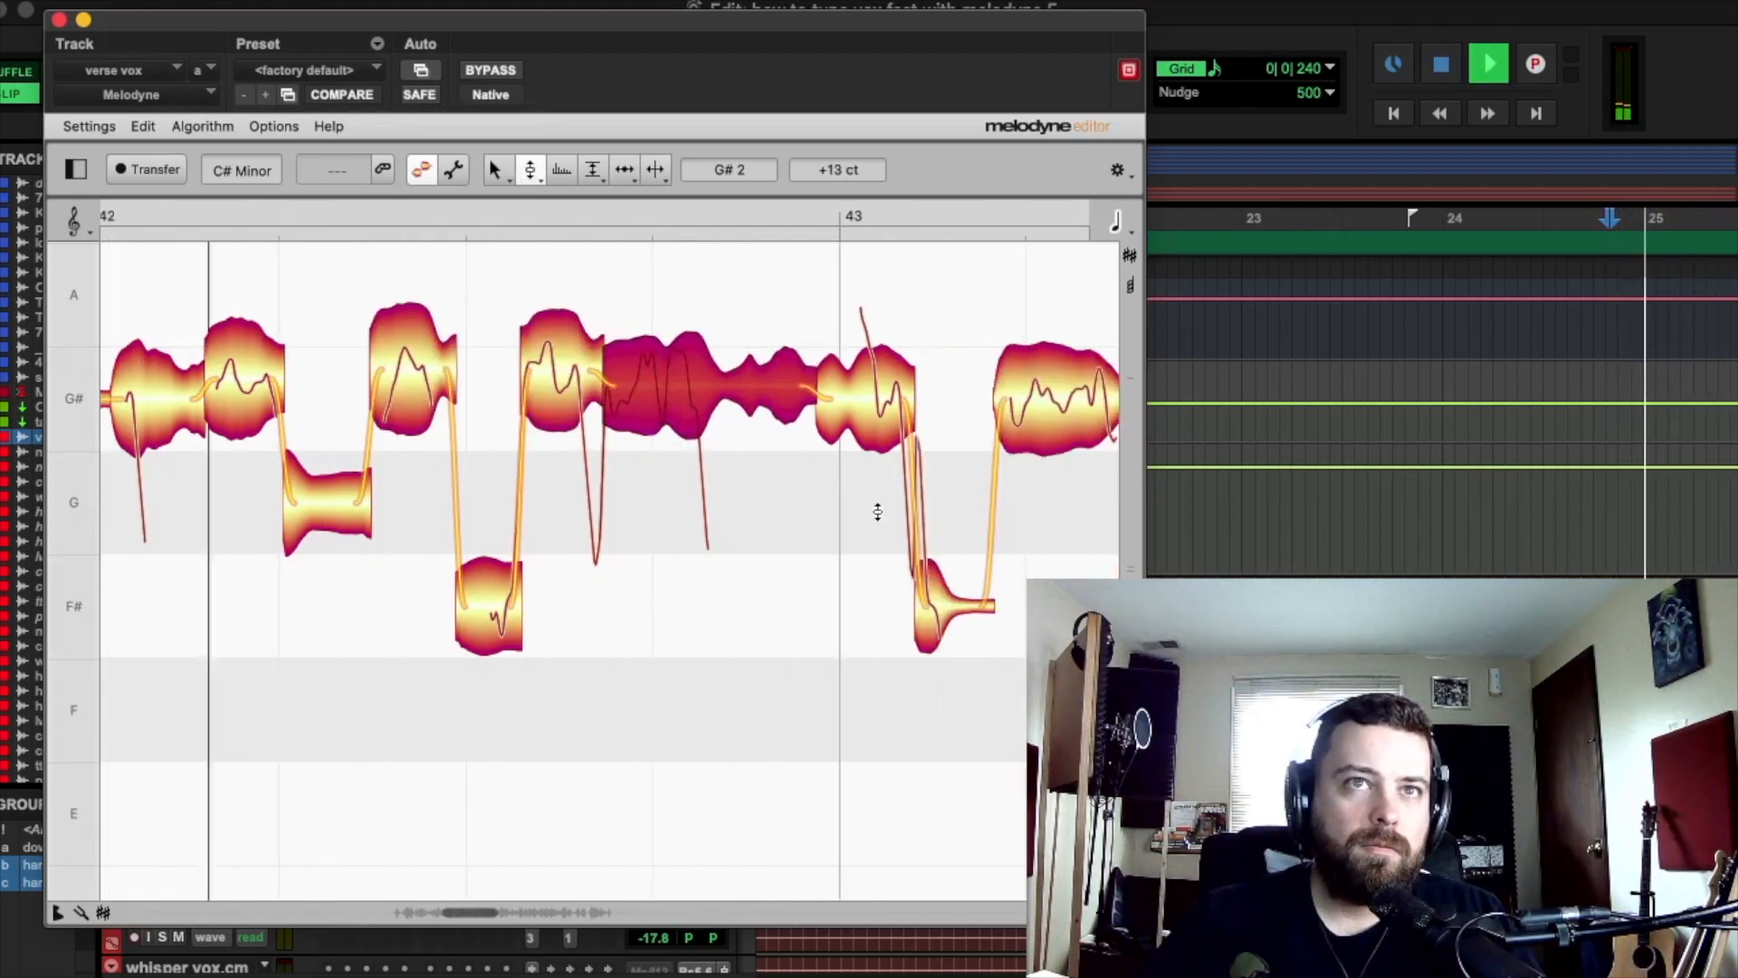
key("space")
key("space")
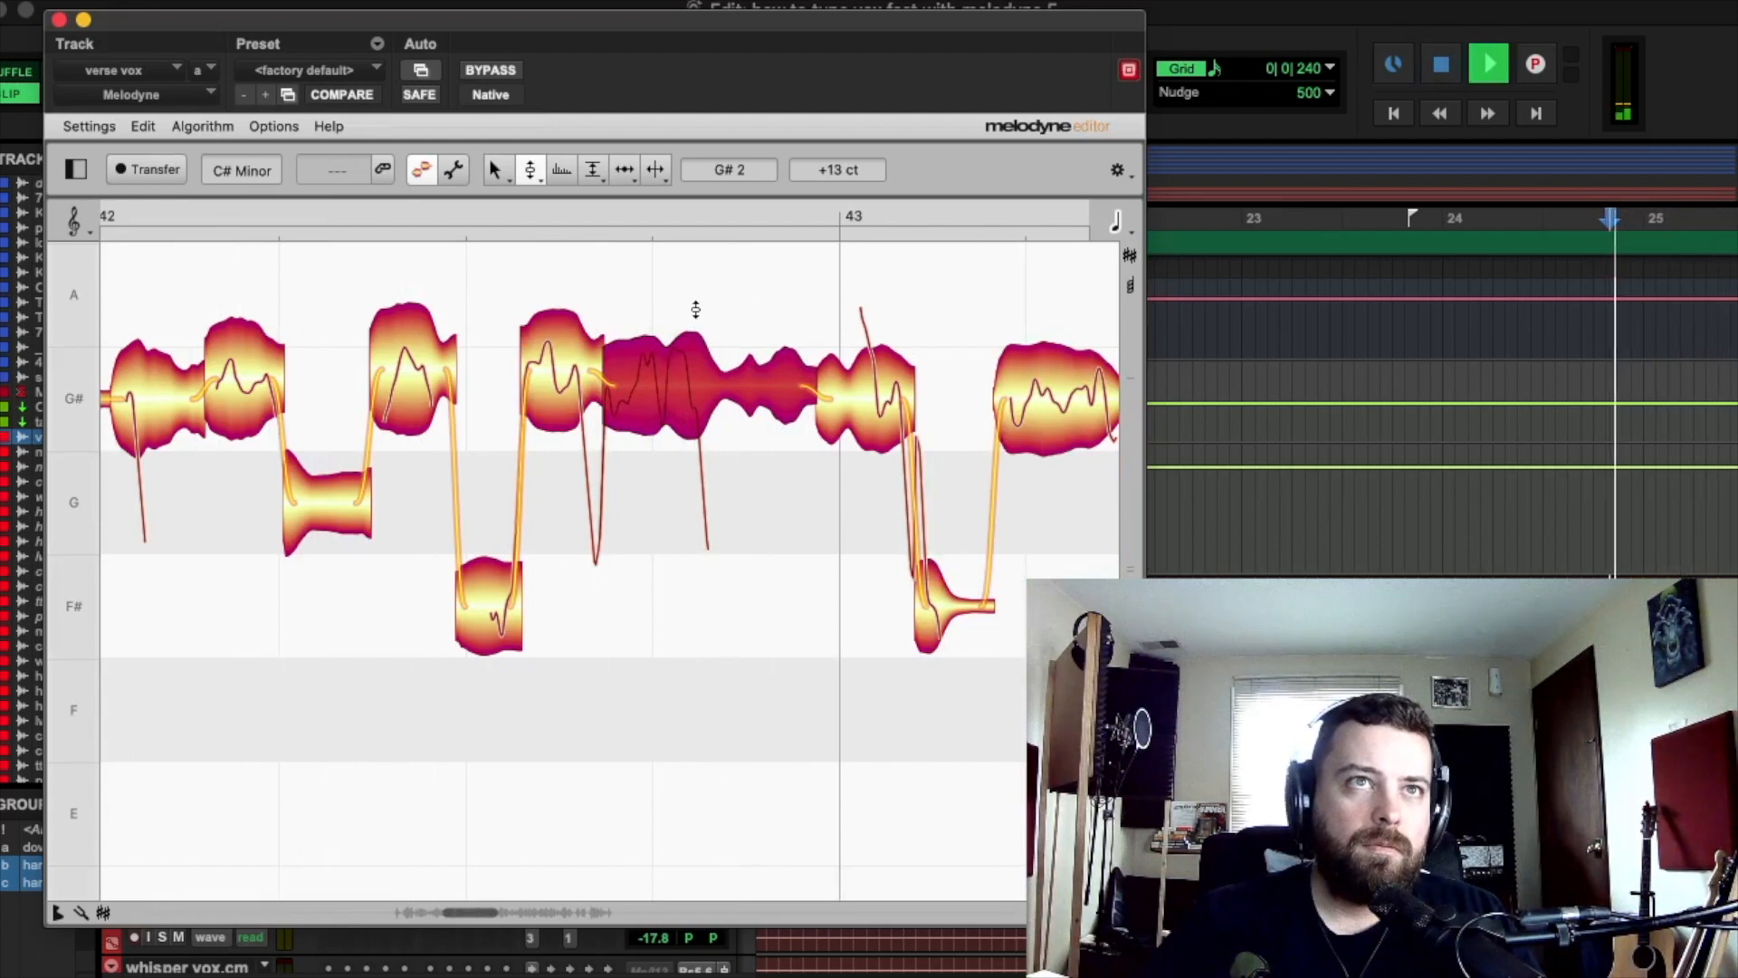
key("space")
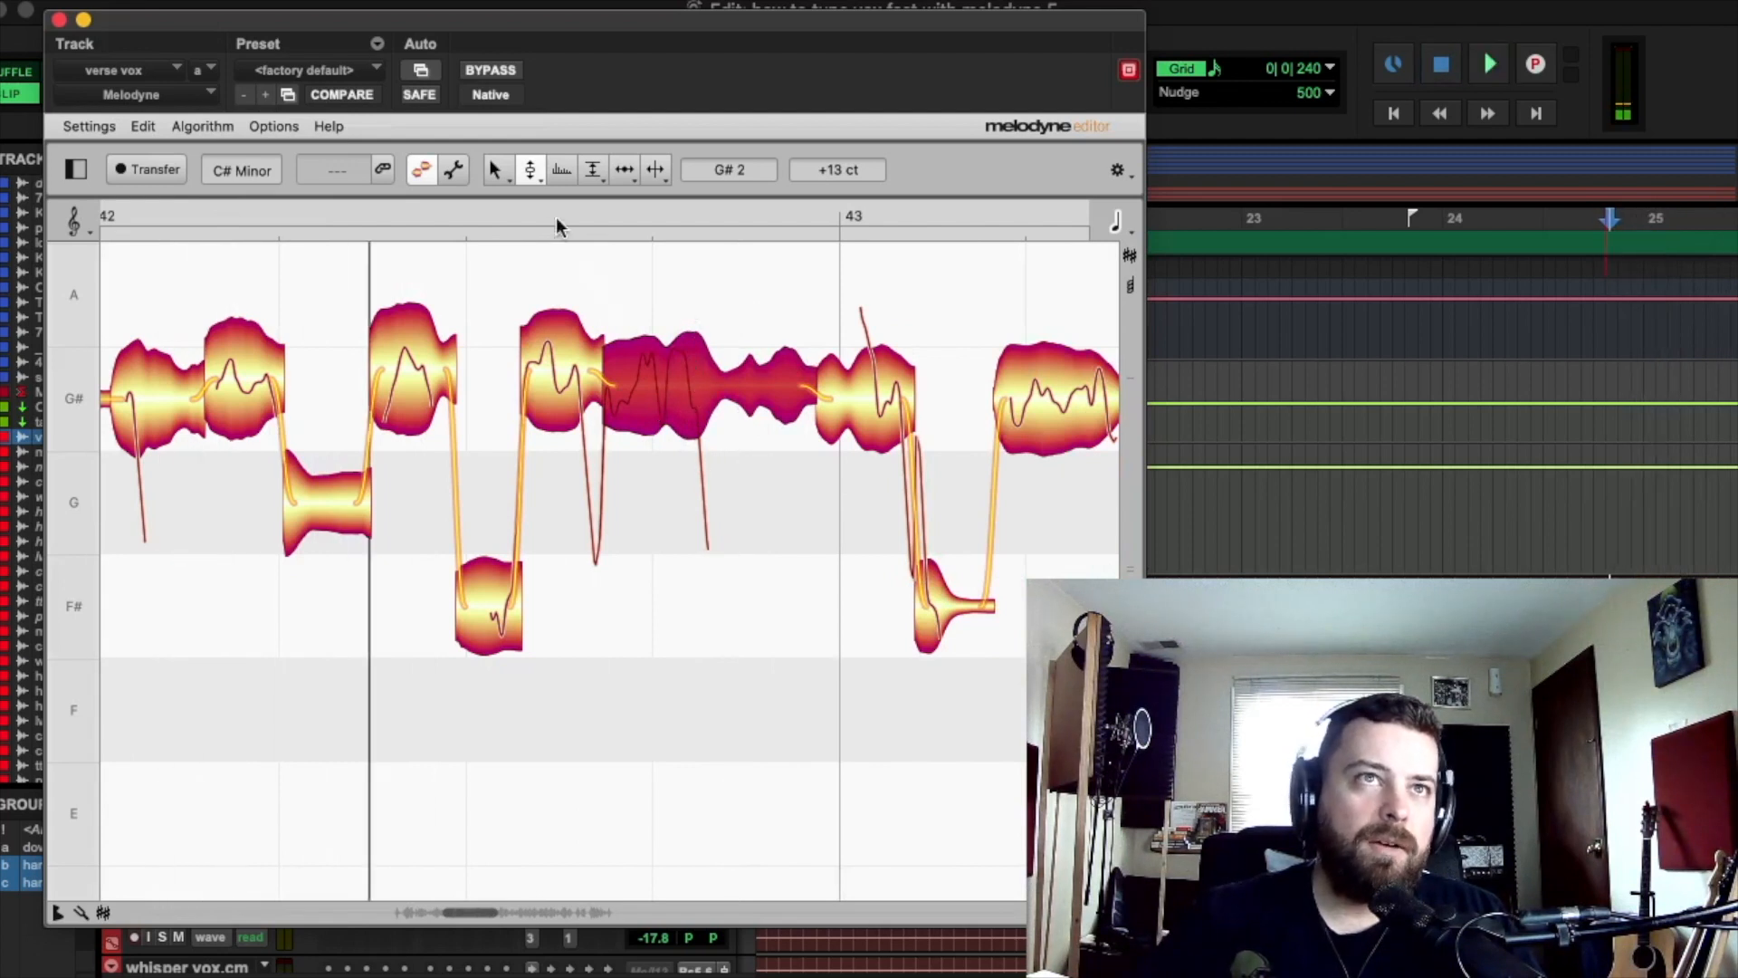
Step: Split the long G# note into three segments near the start of bar 42's fourth beat with the Note Separation Tool
left_click(657, 170)
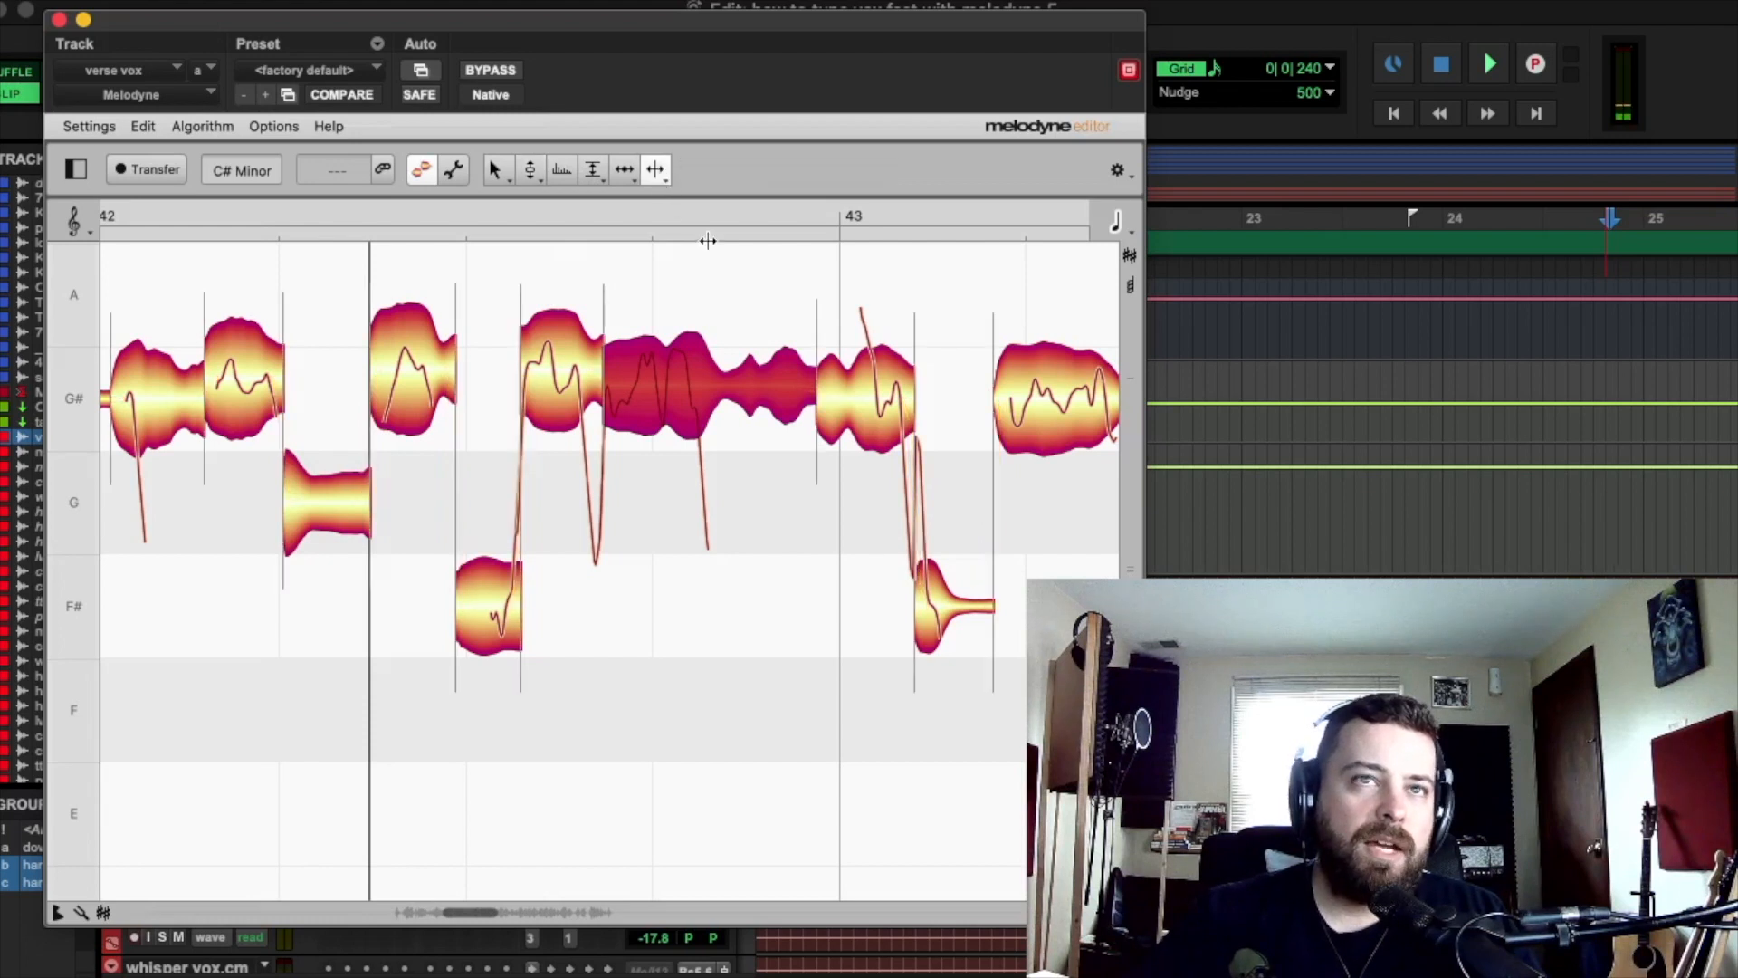
double_click(689, 369)
double_click(714, 405)
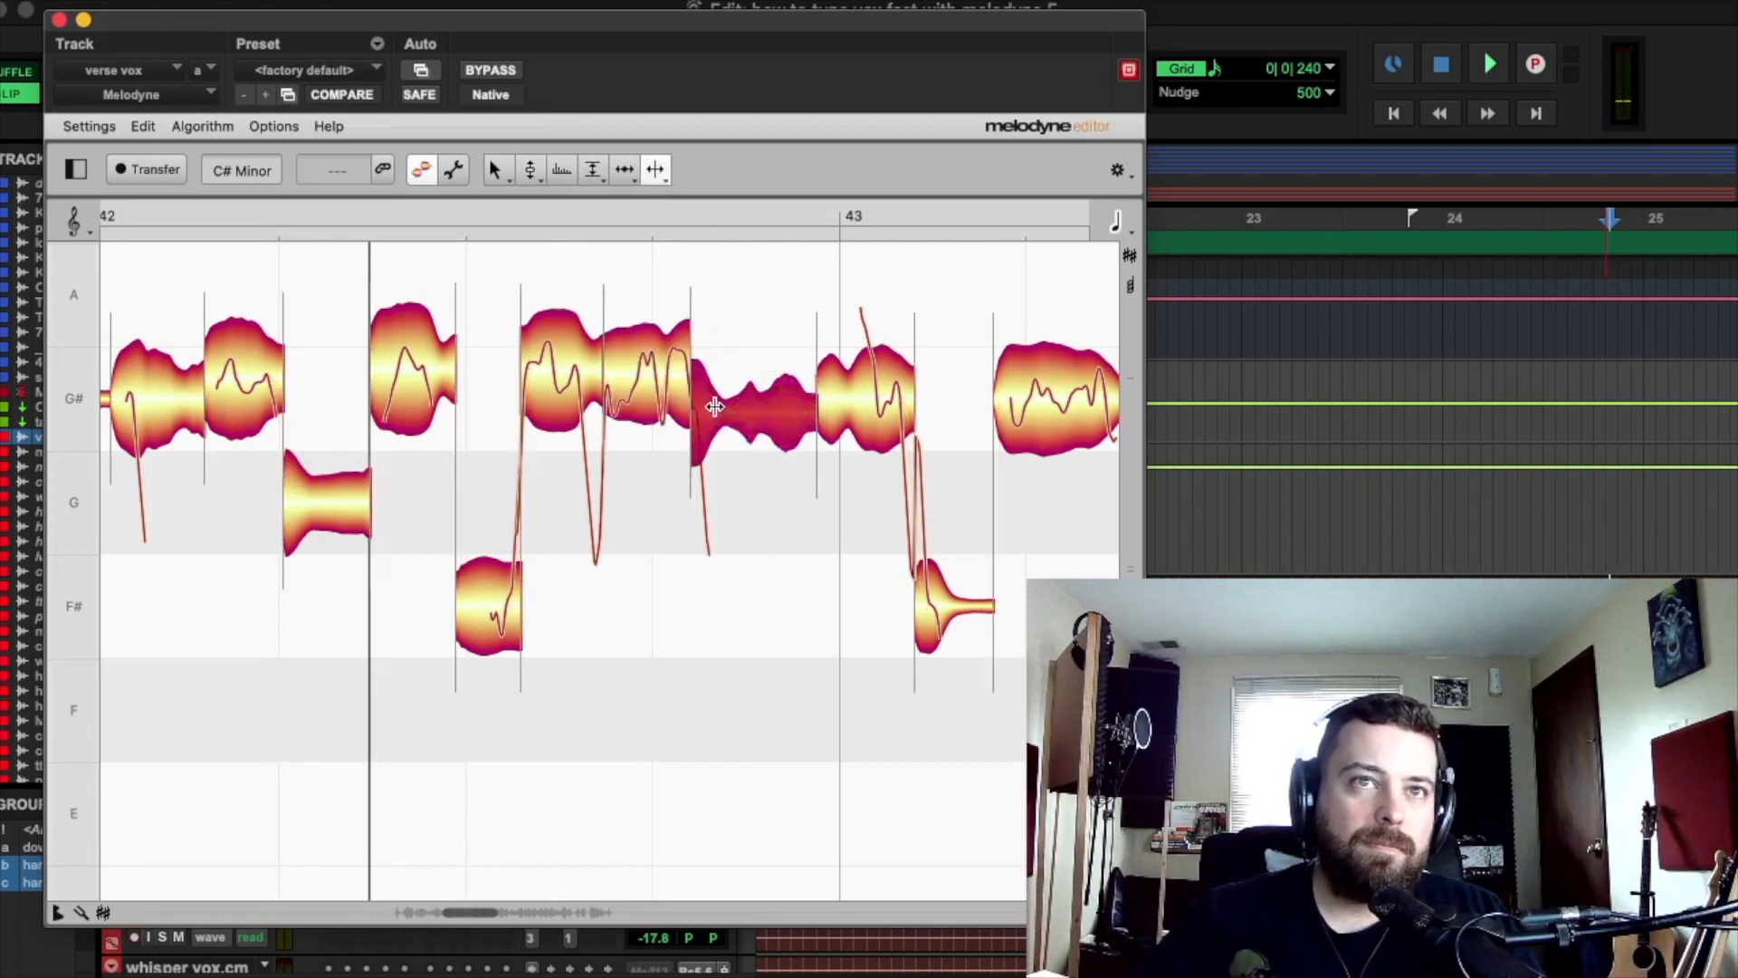
Step: Tune the short middle segment of the split G# note to +4 ct and audition the phrase
left_click(531, 170)
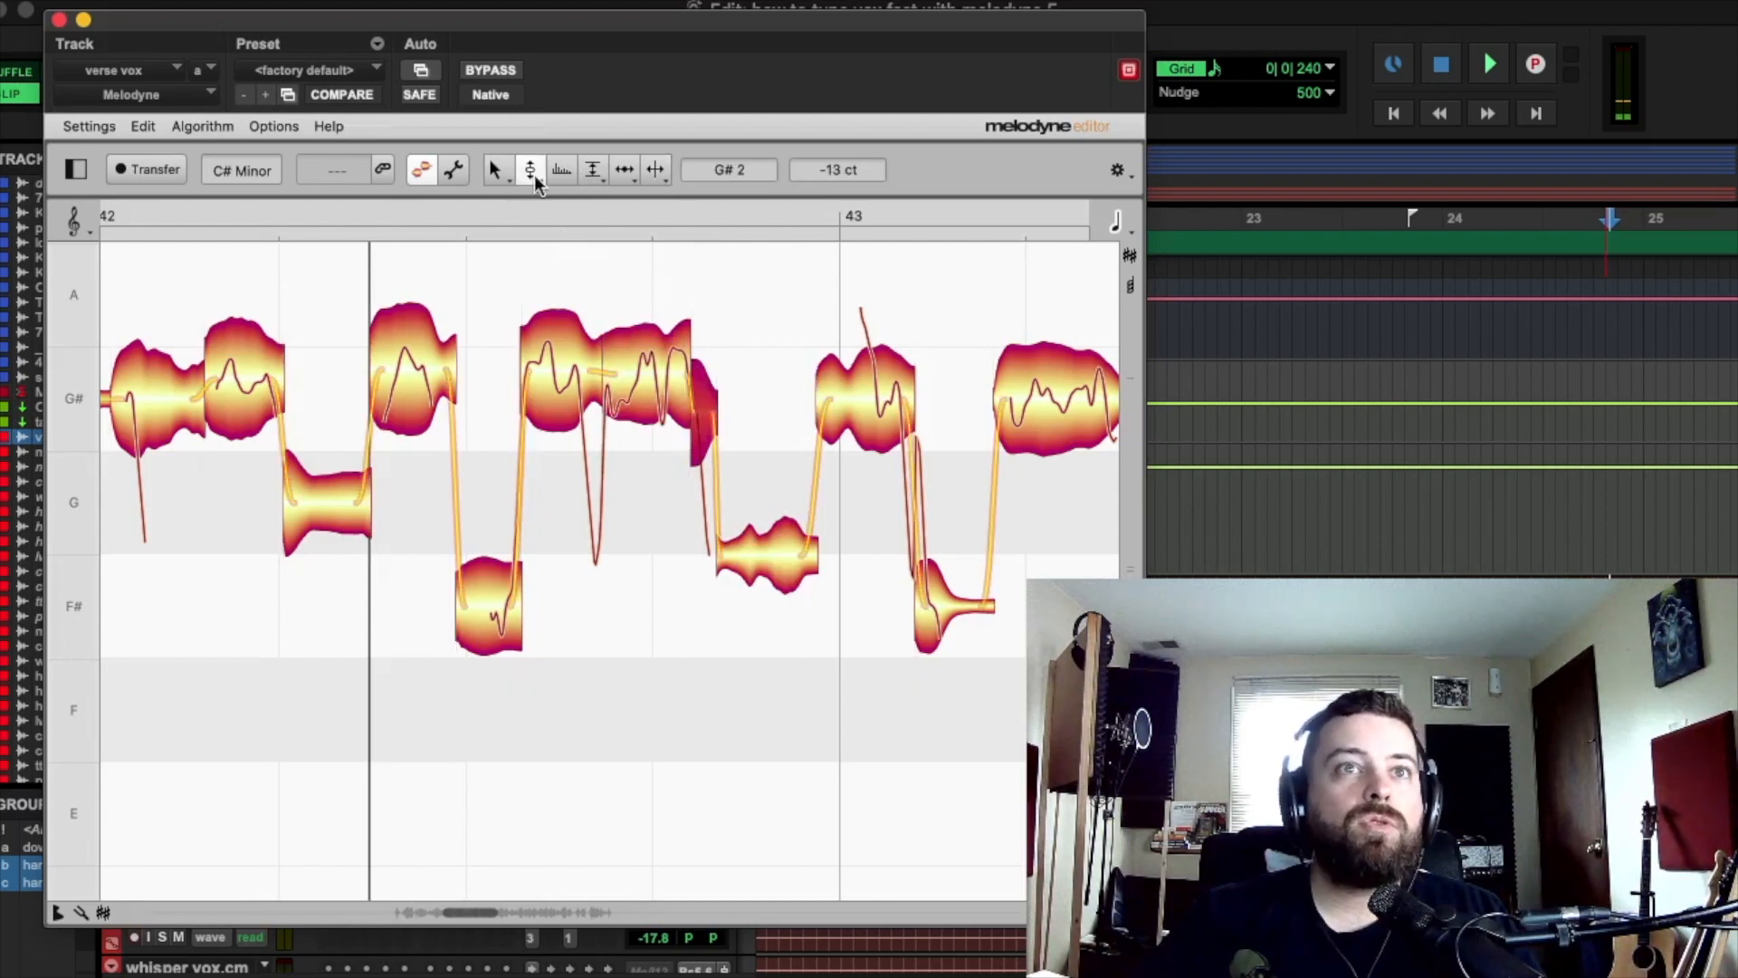
double_click(710, 406)
left_click_drag(710, 407, 713, 396)
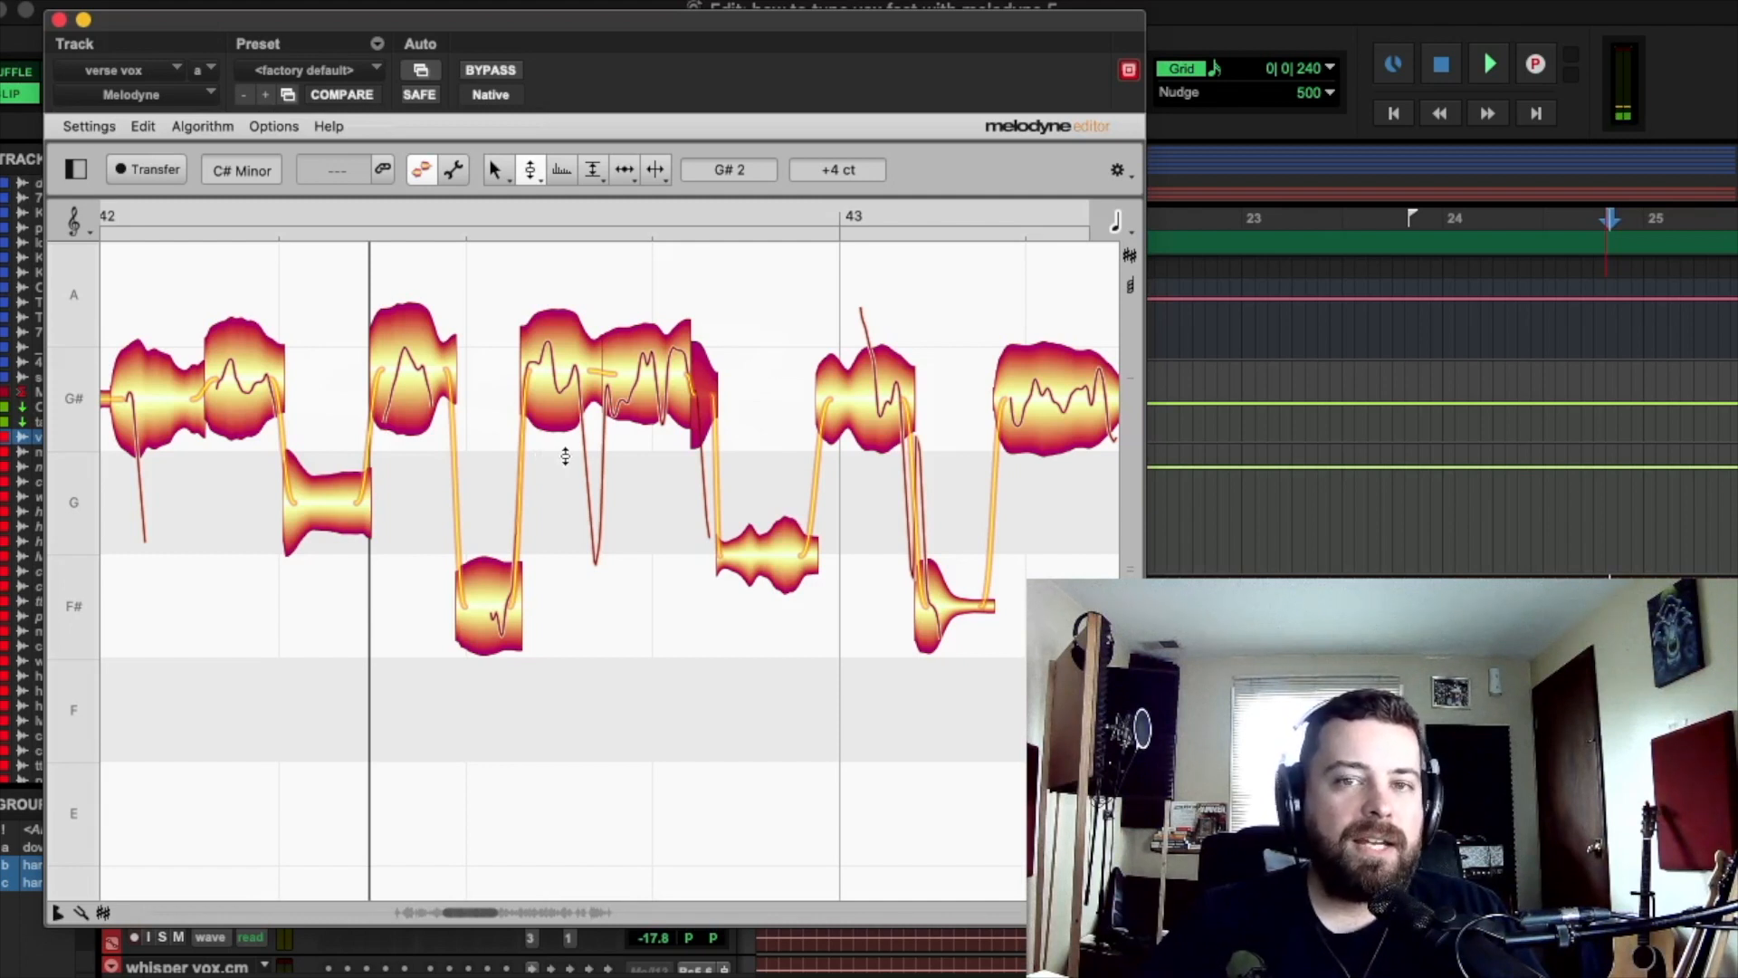
key("space")
left_click(671, 381)
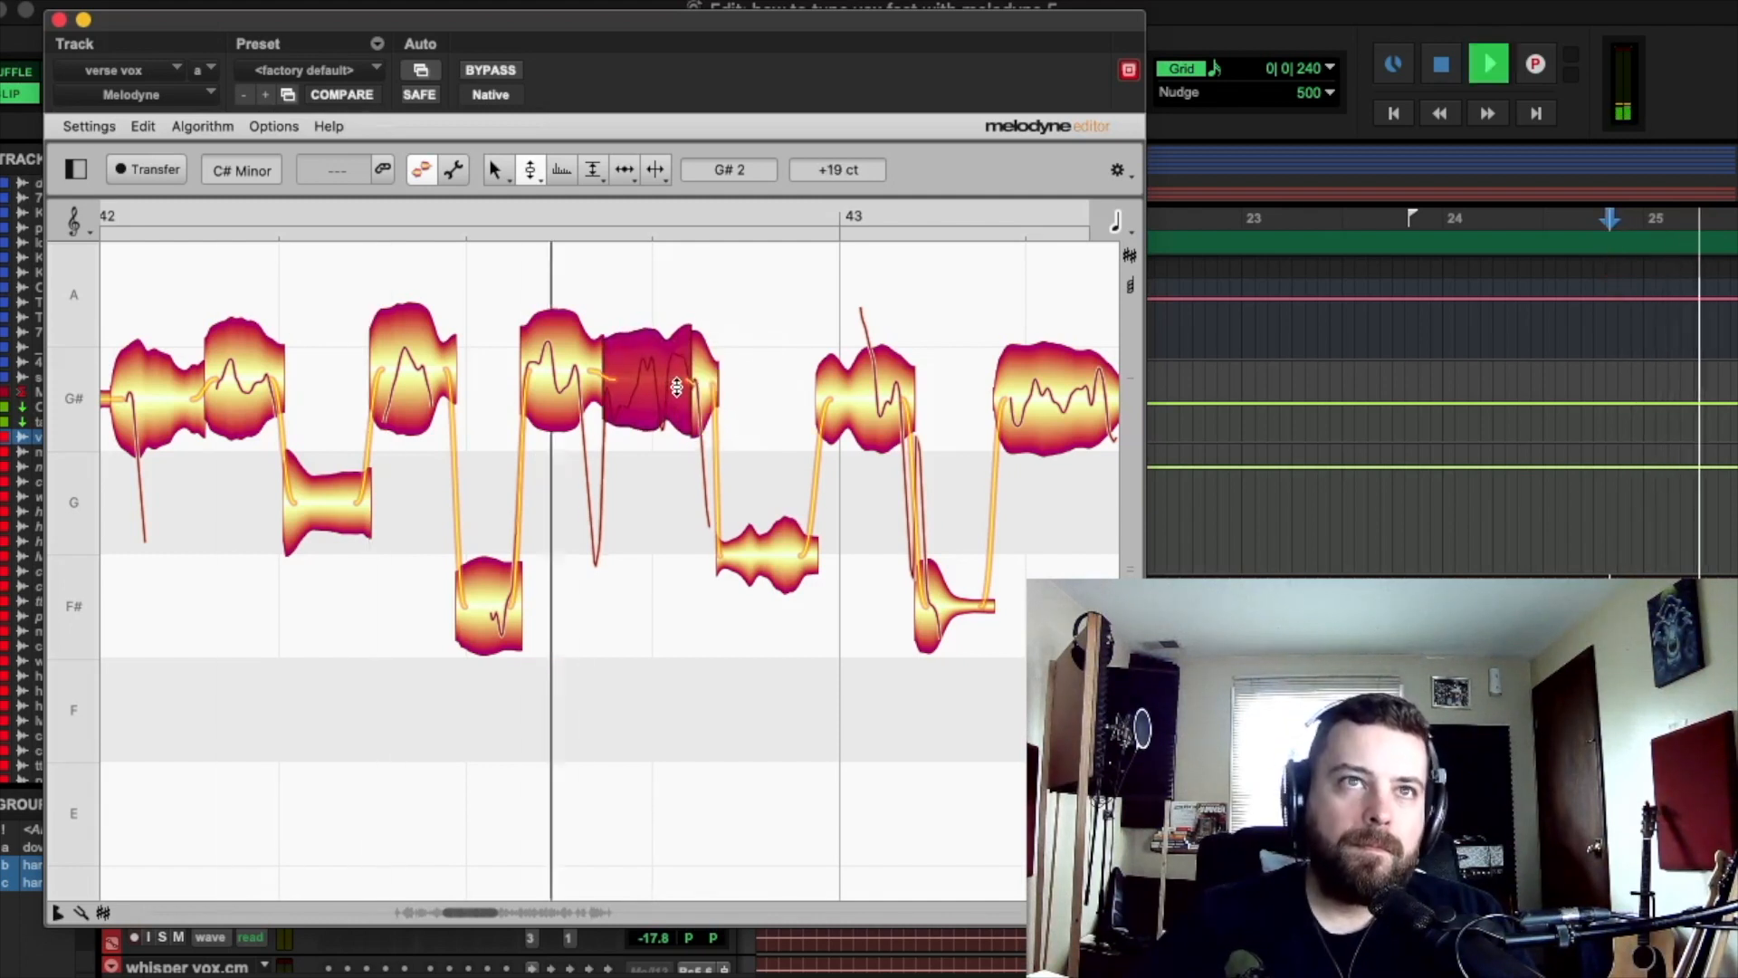
key("space")
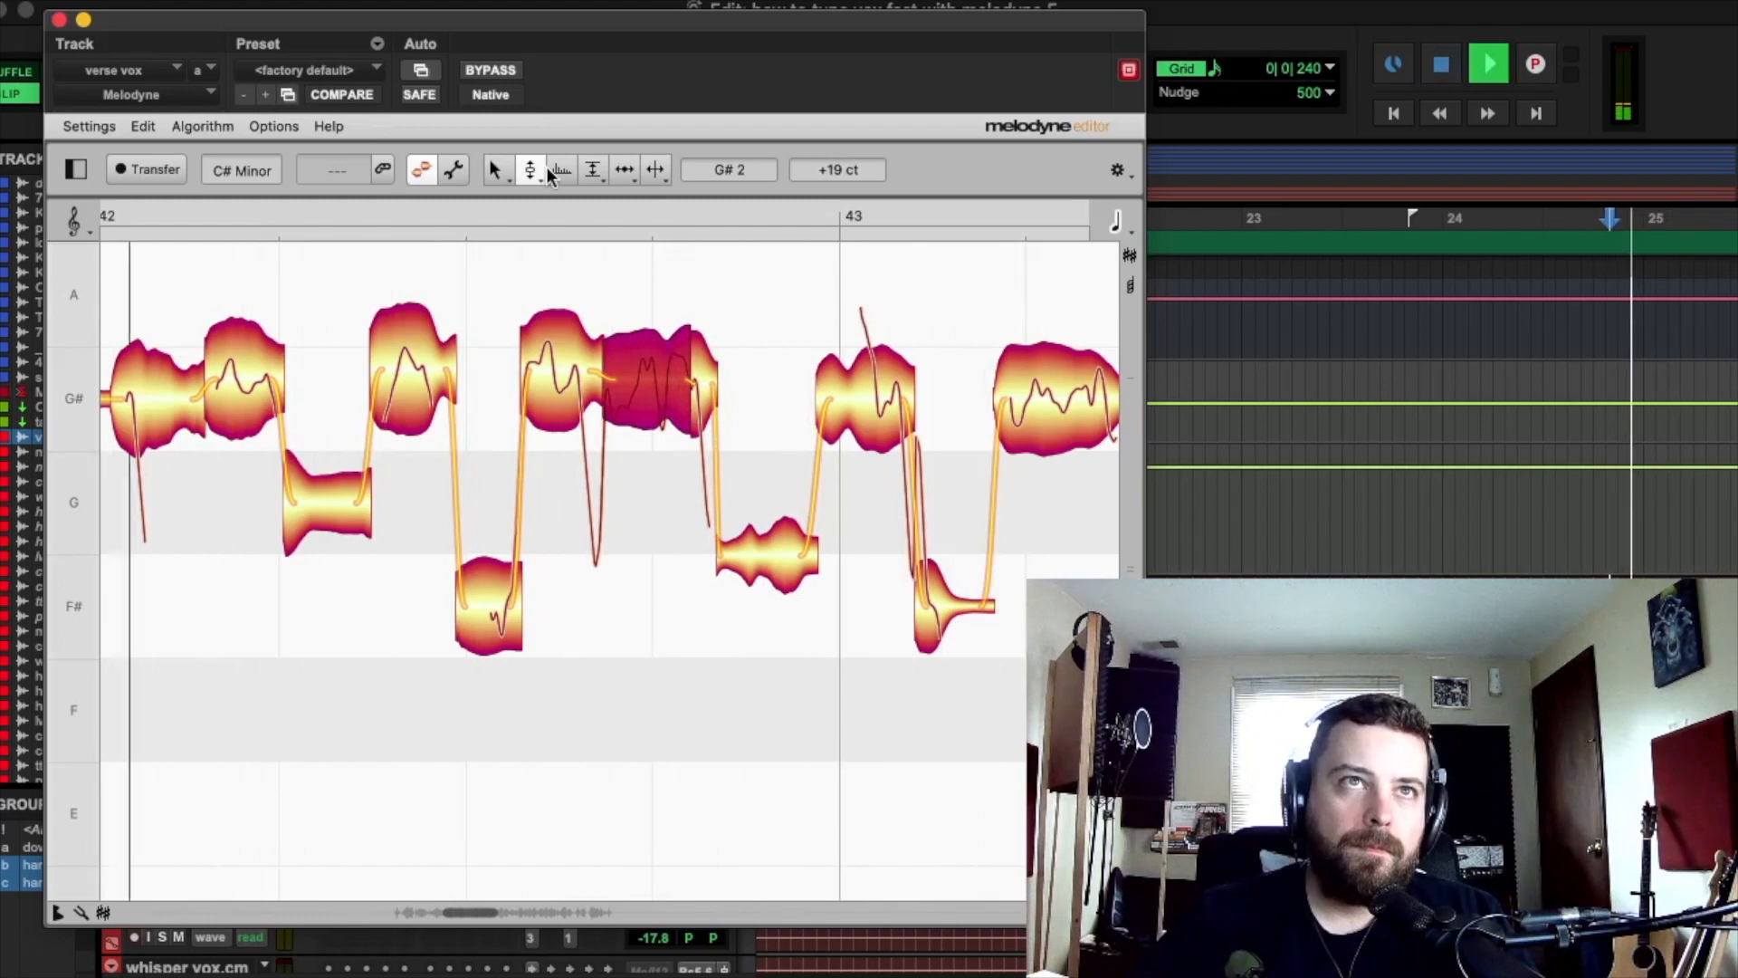
key("space")
Step: Raise the split-off segment ending bar 42 to G 2 at -17 ct and audition it
left_click_drag(769, 557, 794, 524)
key("space")
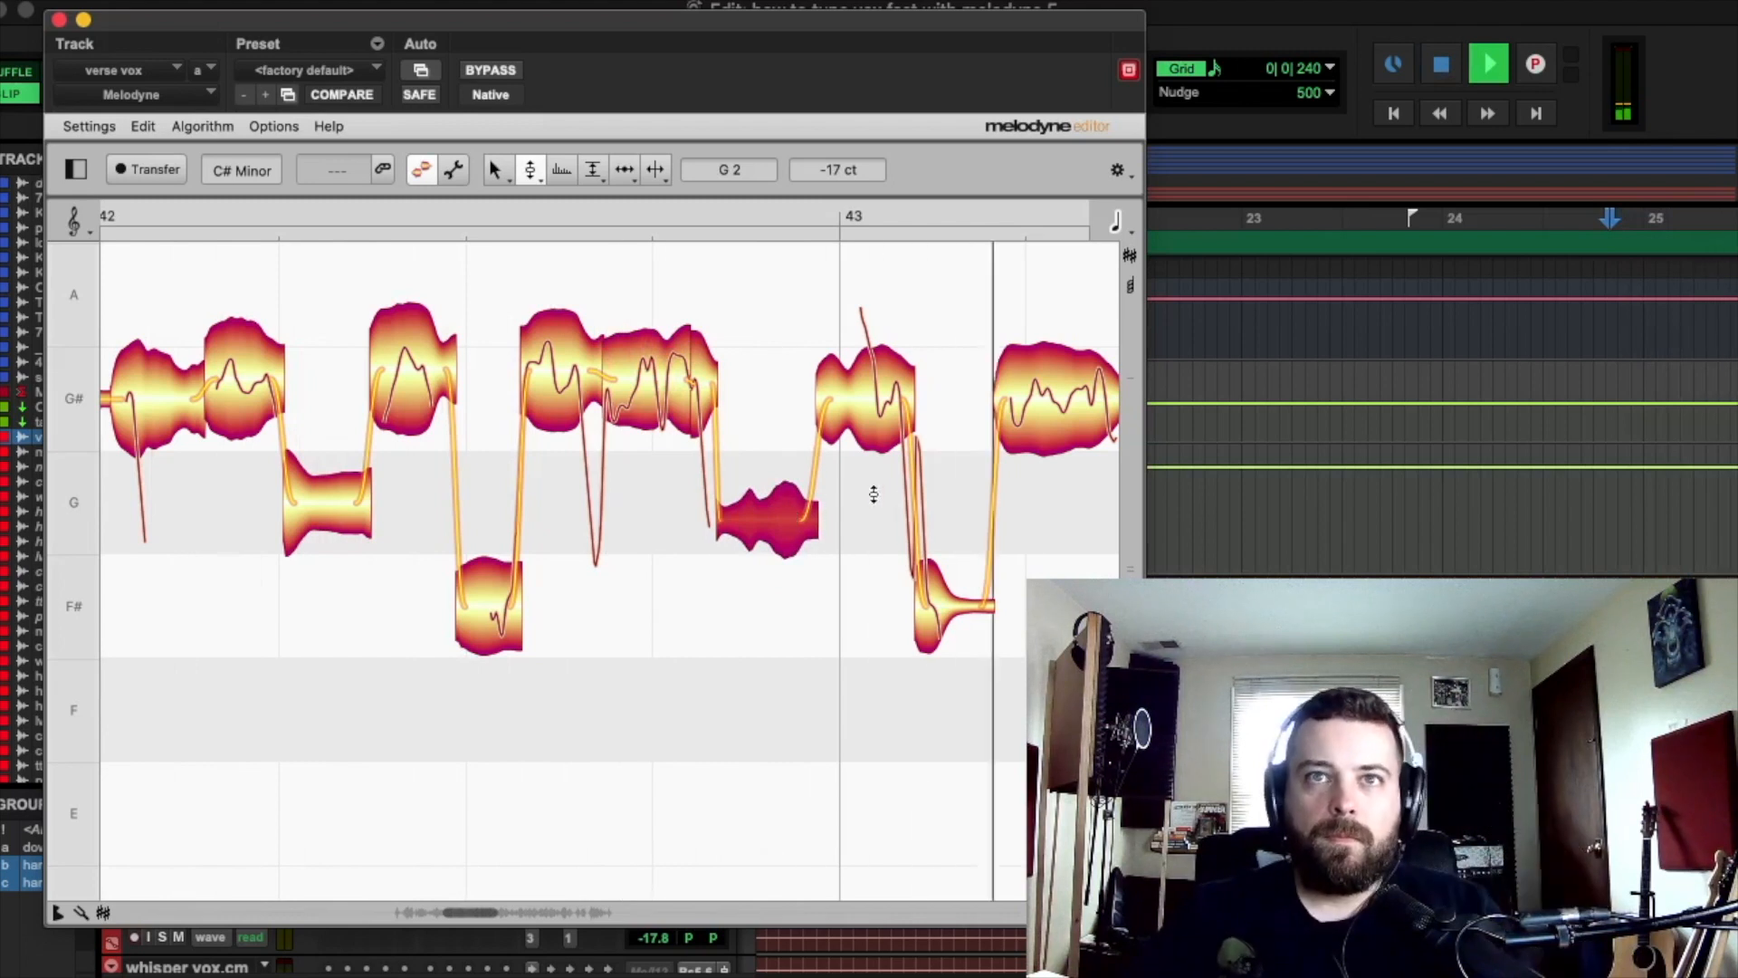
key("space")
Step: Reduce the pitch modulation of the long G# note in bar 43 to 24% with the Pitch Modulation Tool and audition it
left_click(1047, 399)
key("space")
left_click(530, 170)
left_click(531, 199)
left_click_drag(1056, 392, 1059, 498)
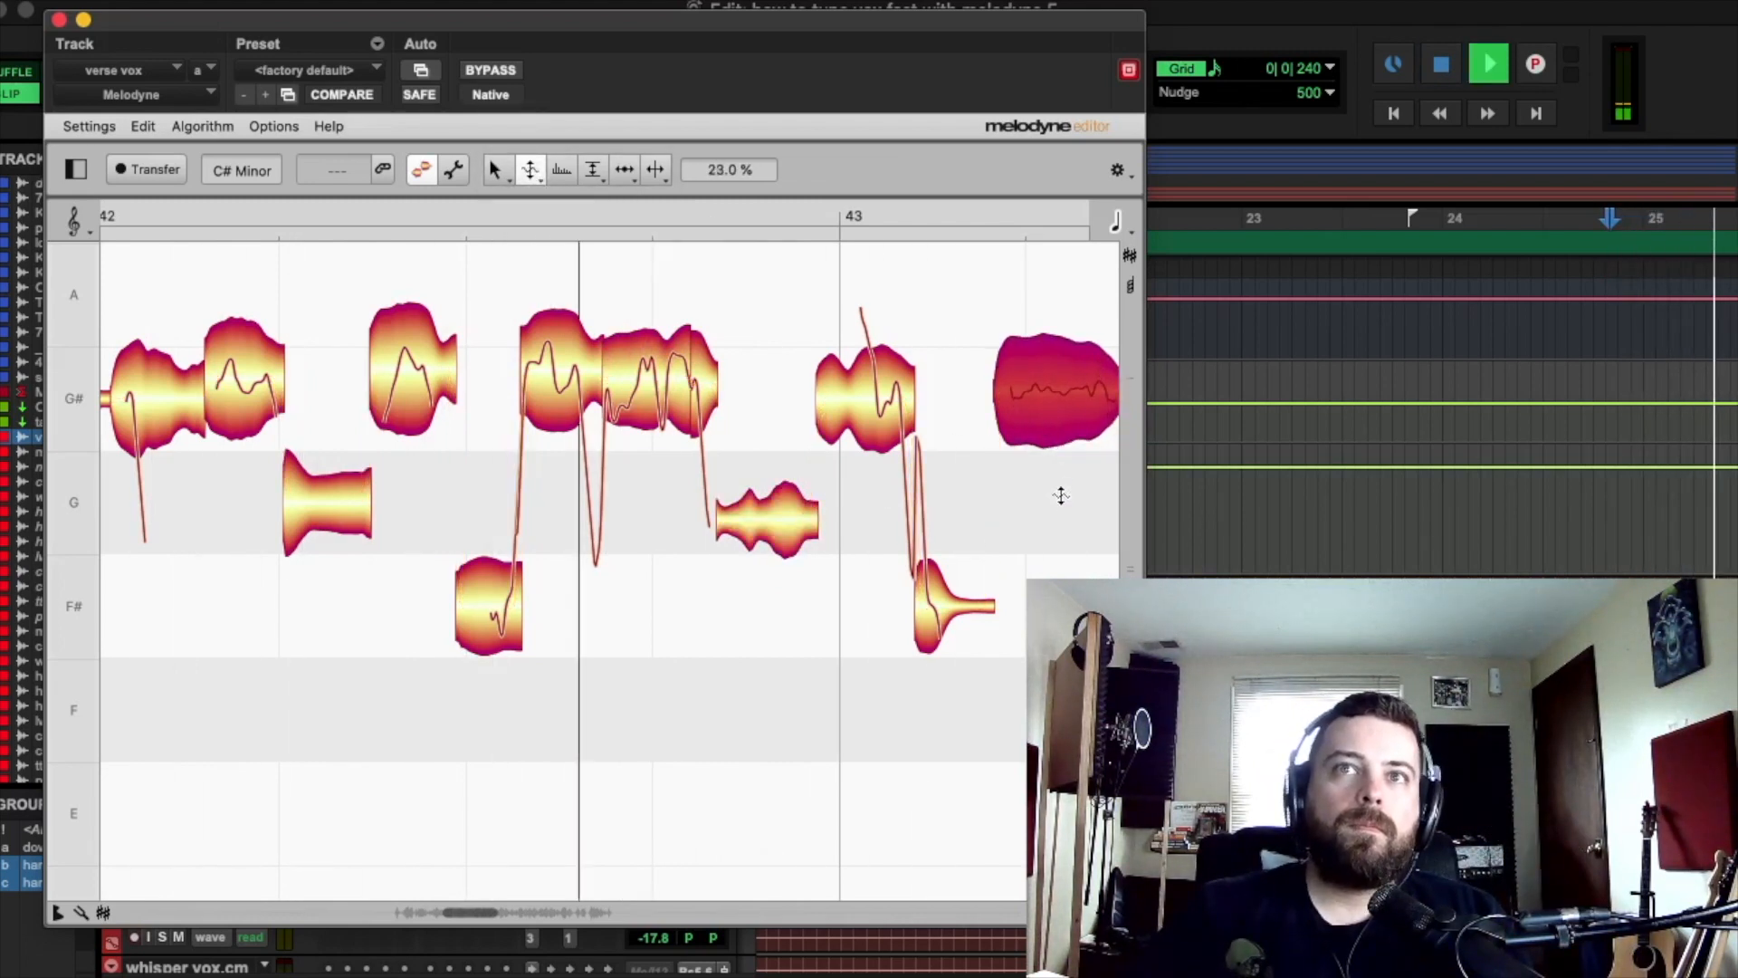
scroll(933, 554, "right", 2)
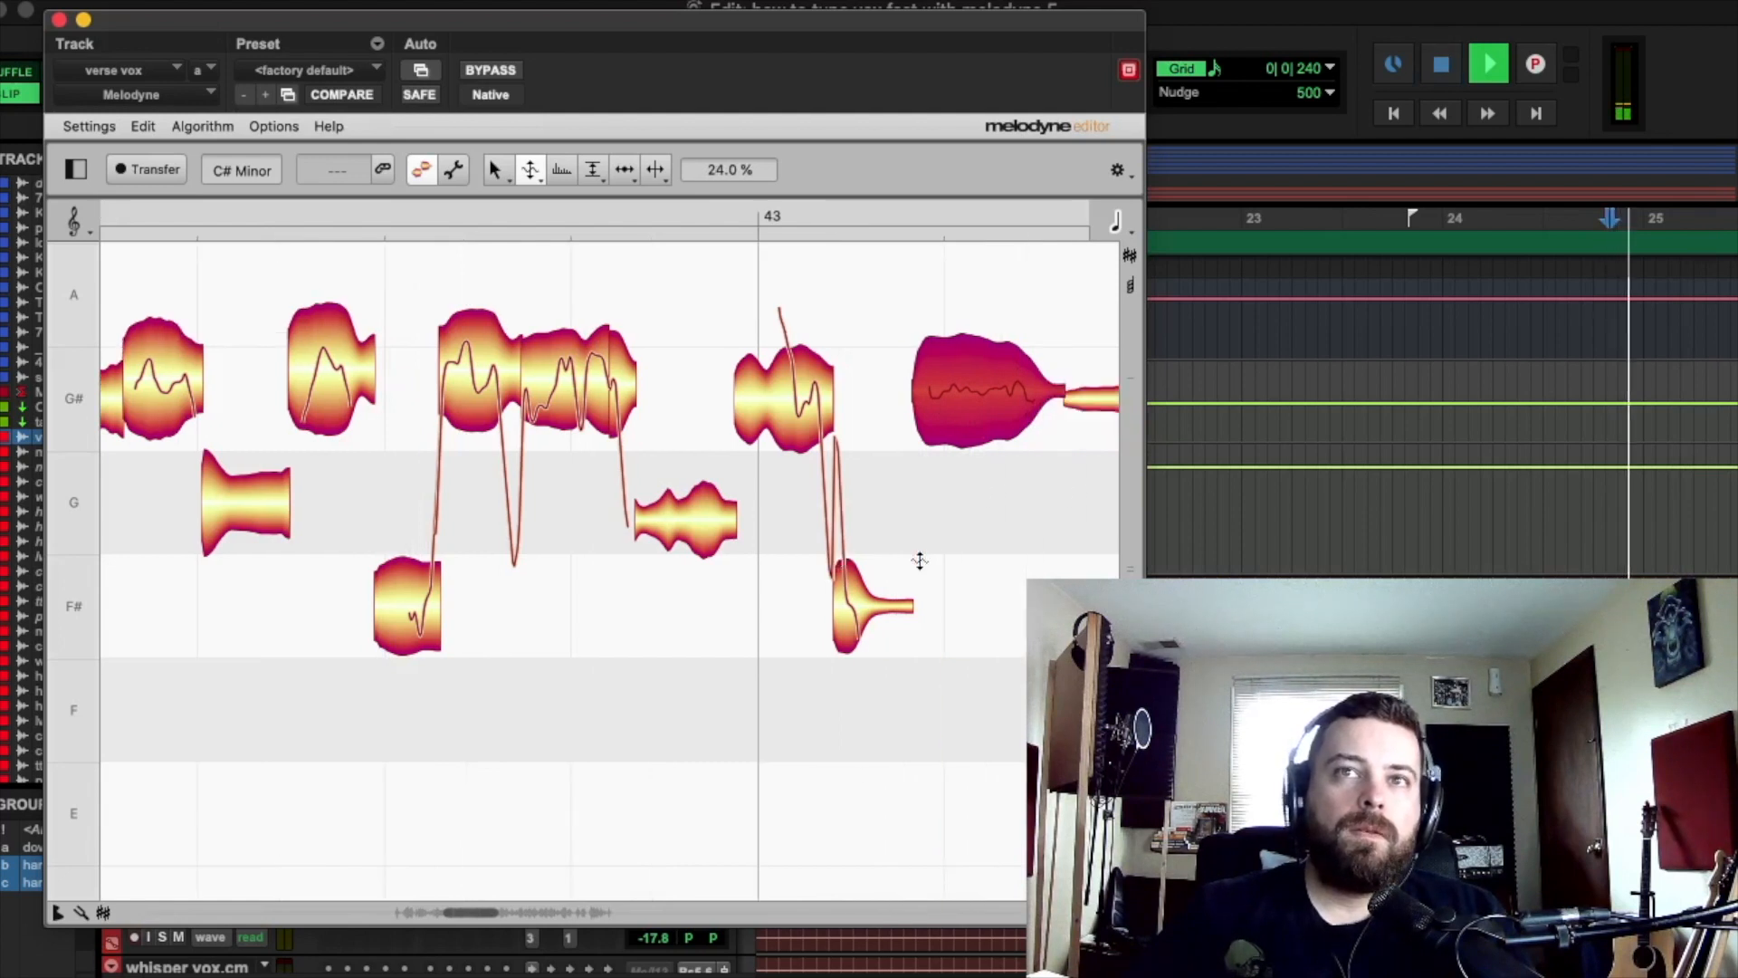
key("space")
Step: Increase the bar 43 G# note's pitch modulation to 76% and audition the change
left_click_drag(966, 405, 1018, 334)
key("space")
key("space")
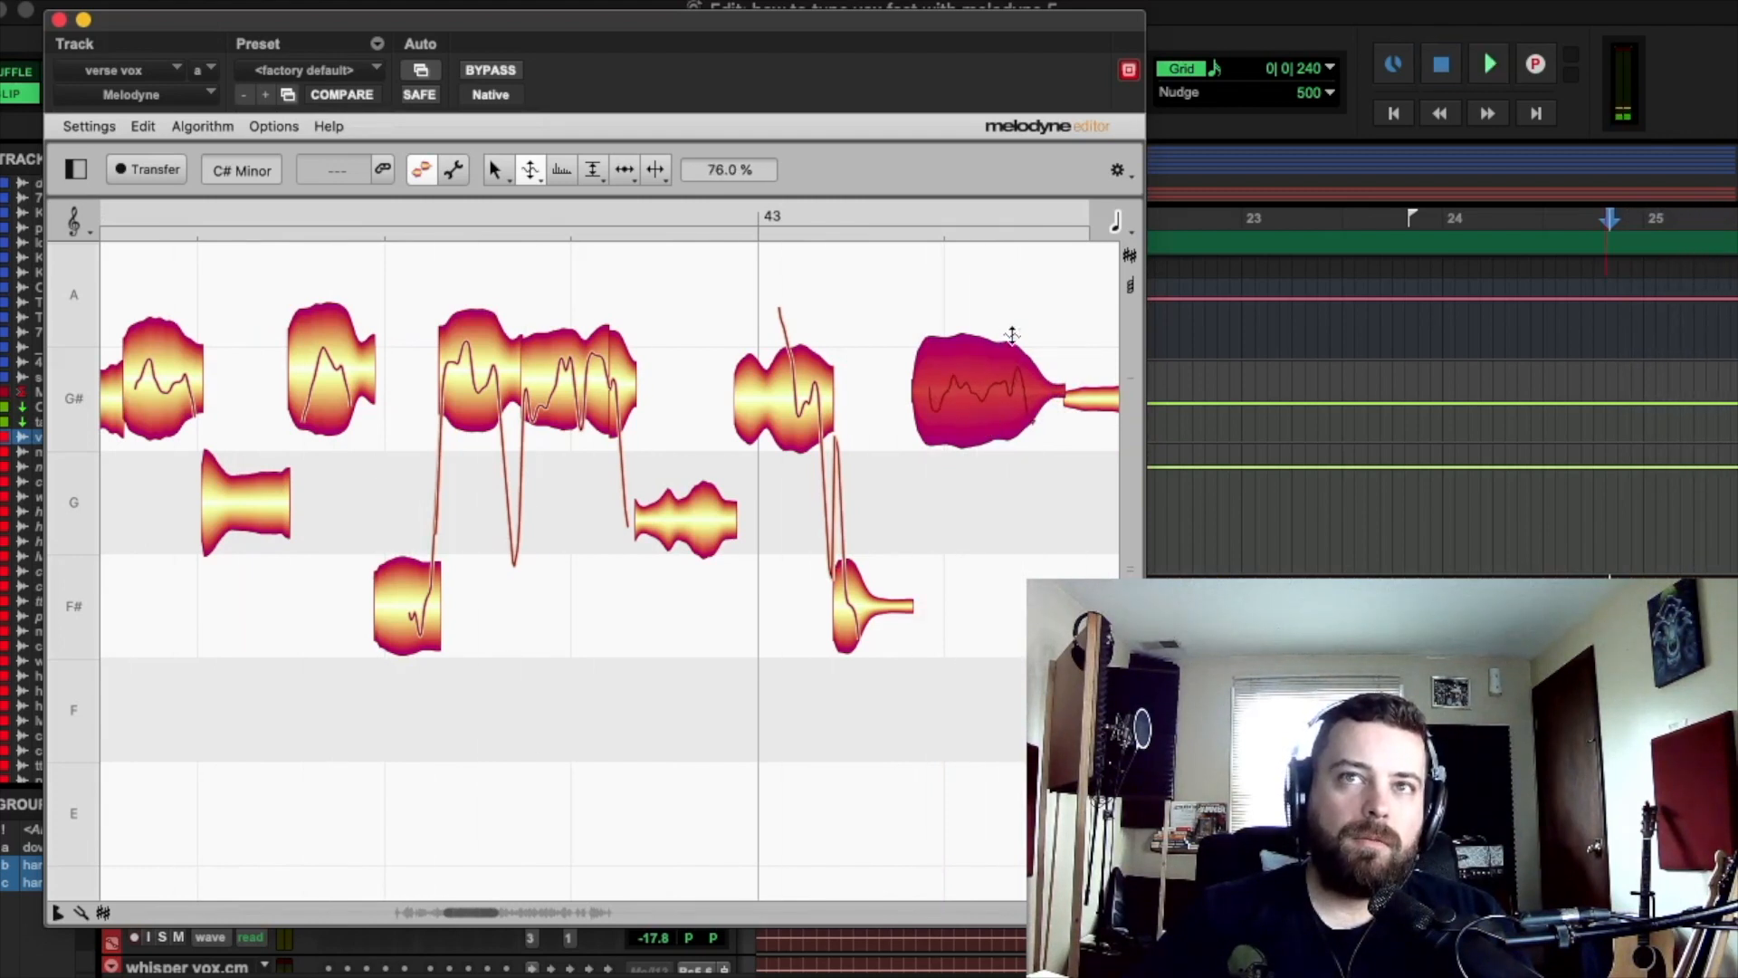
key("space")
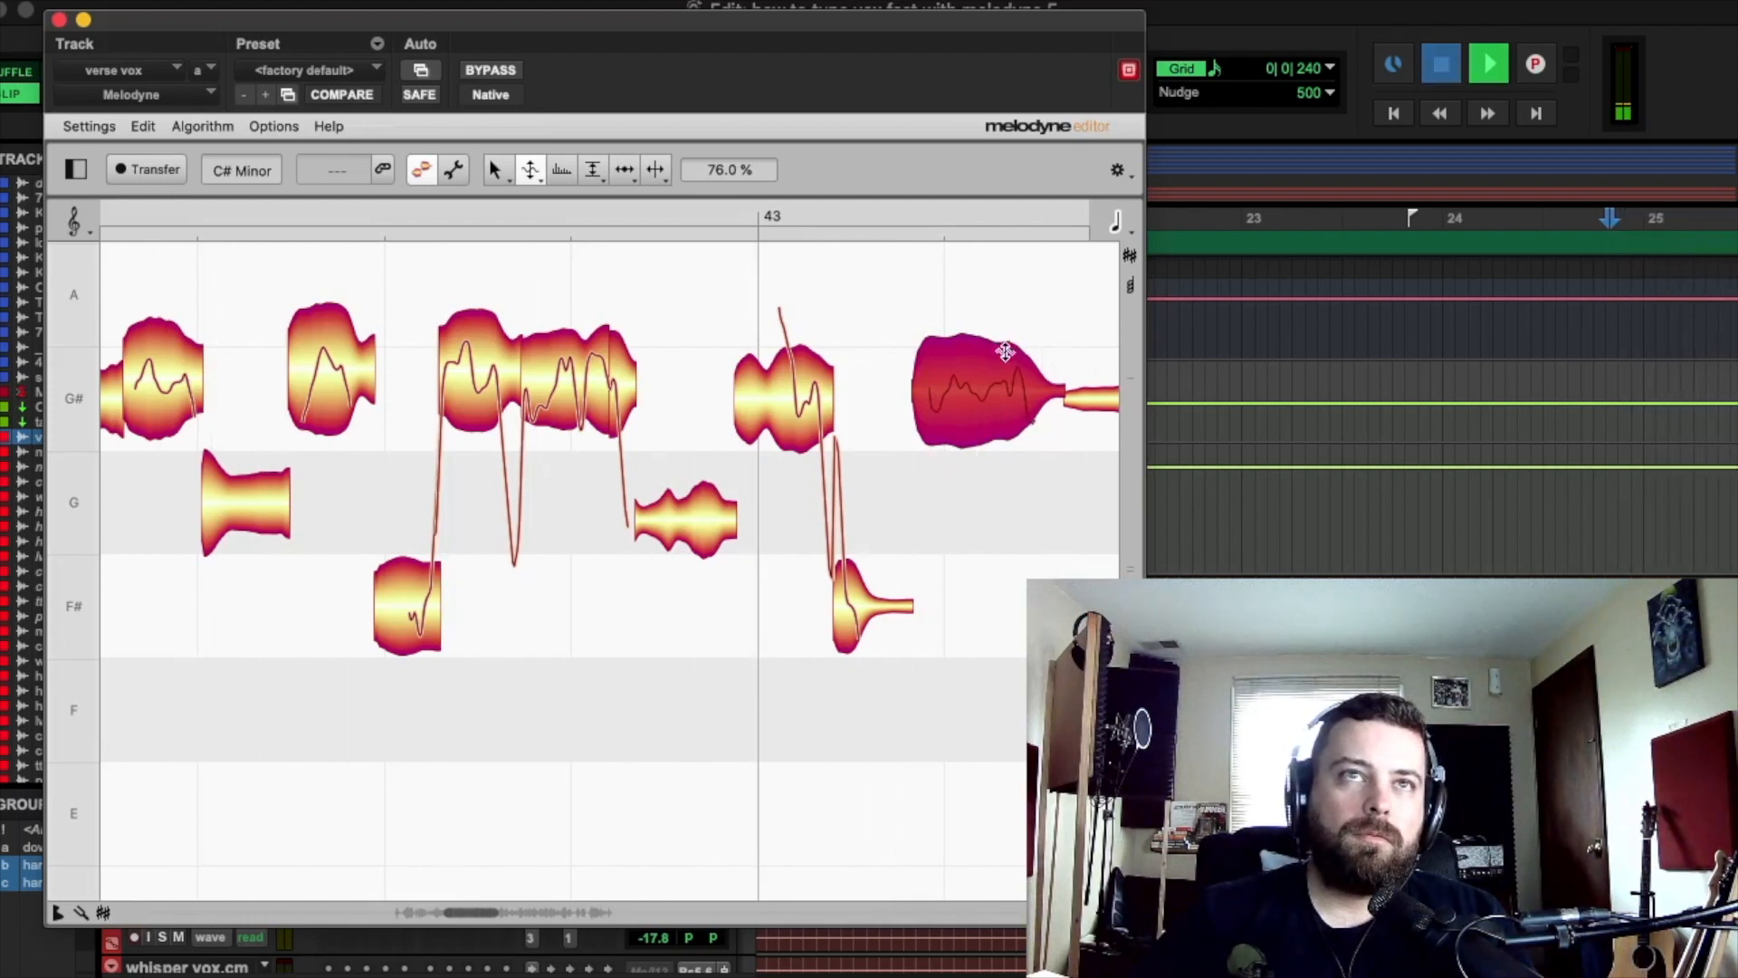
Step: Lower the bar 43 G# note to -4 ct, audition it and snap it to its exact pitch
left_click(531, 170)
left_click_drag(953, 410, 958, 417)
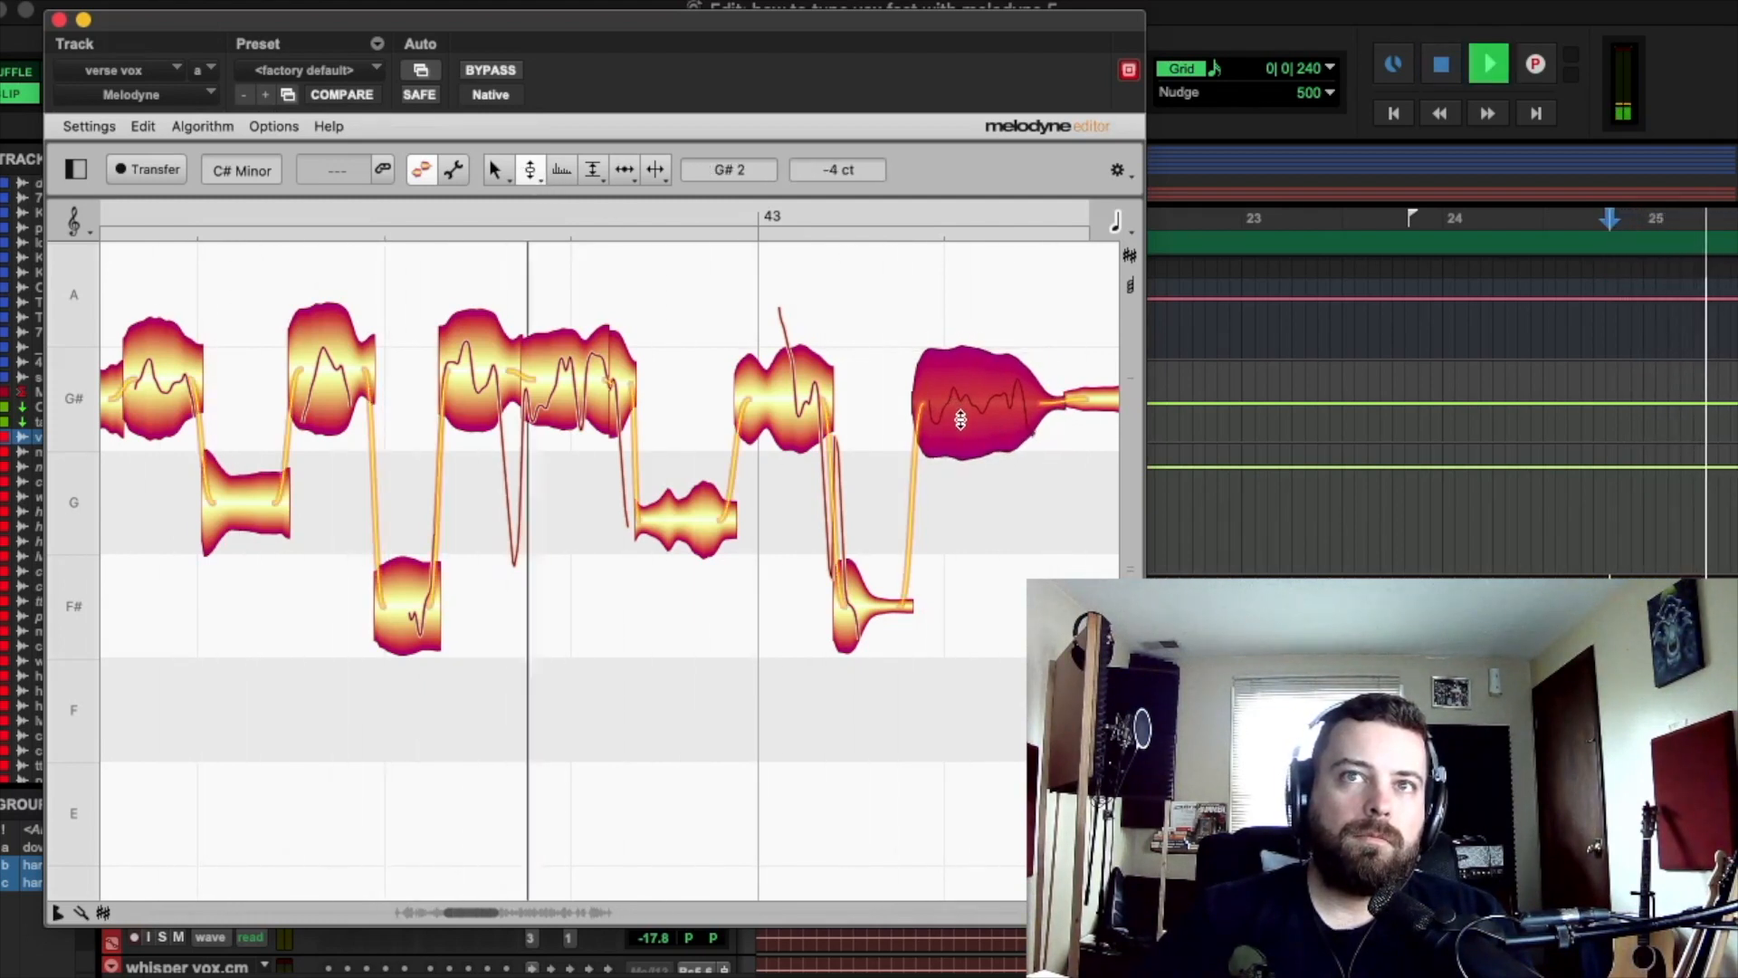
key("space")
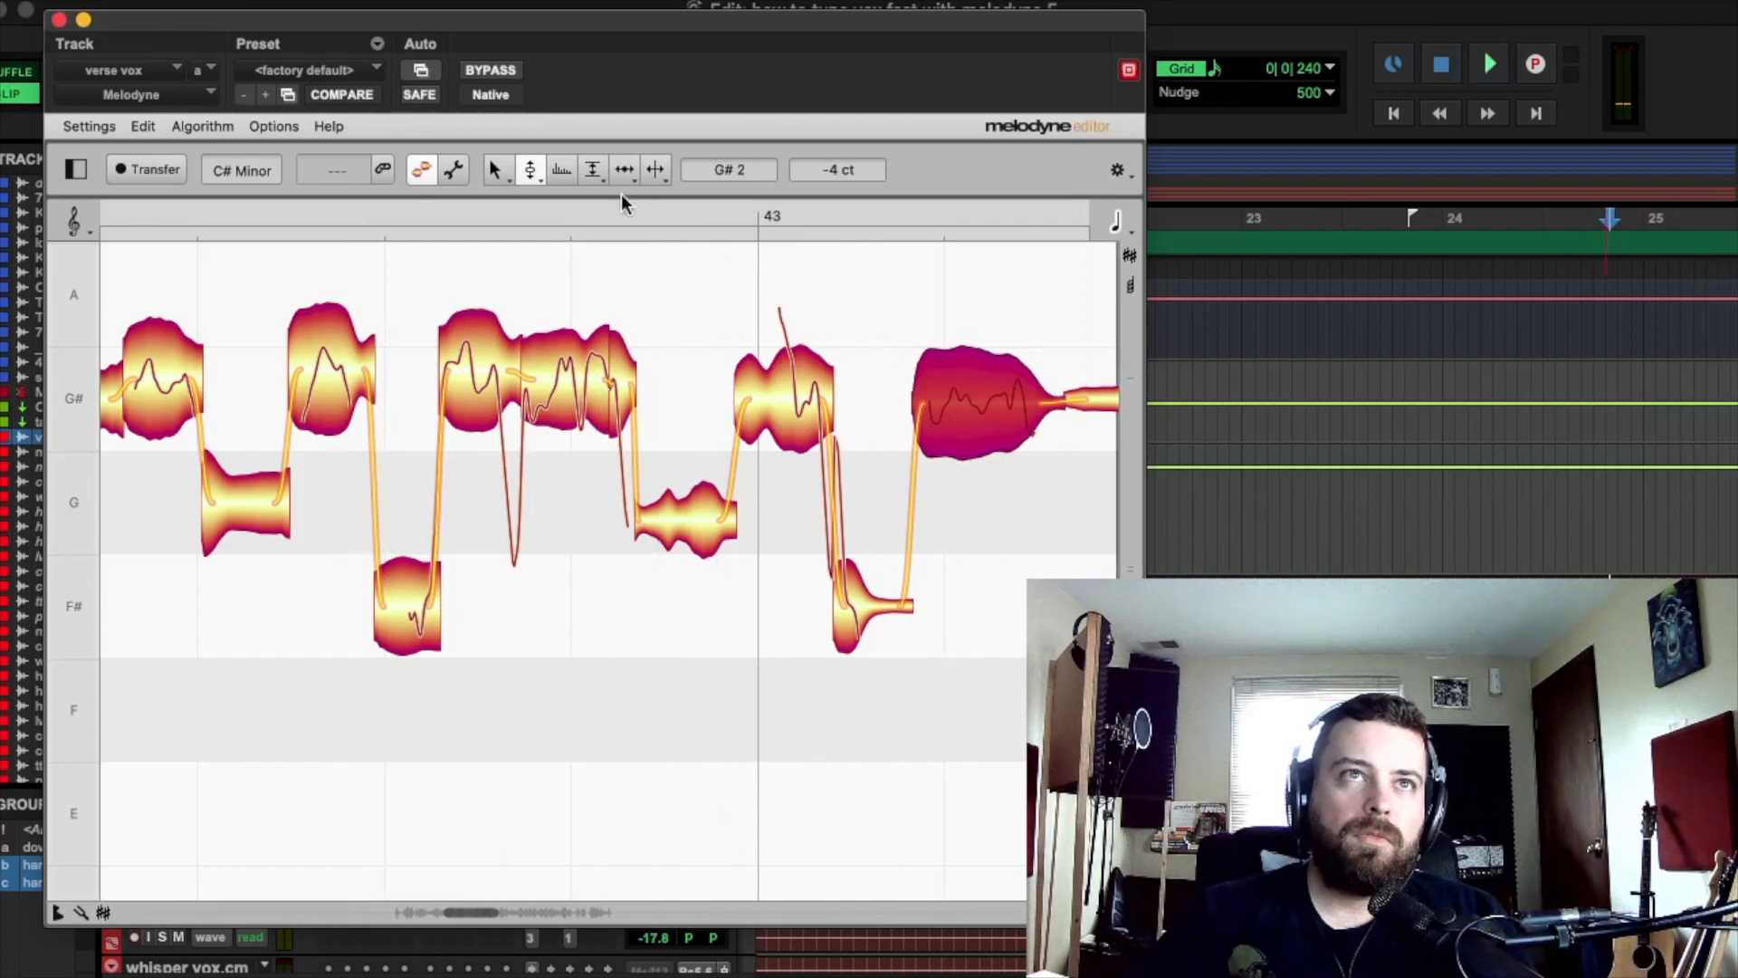
key("space")
double_click(978, 405)
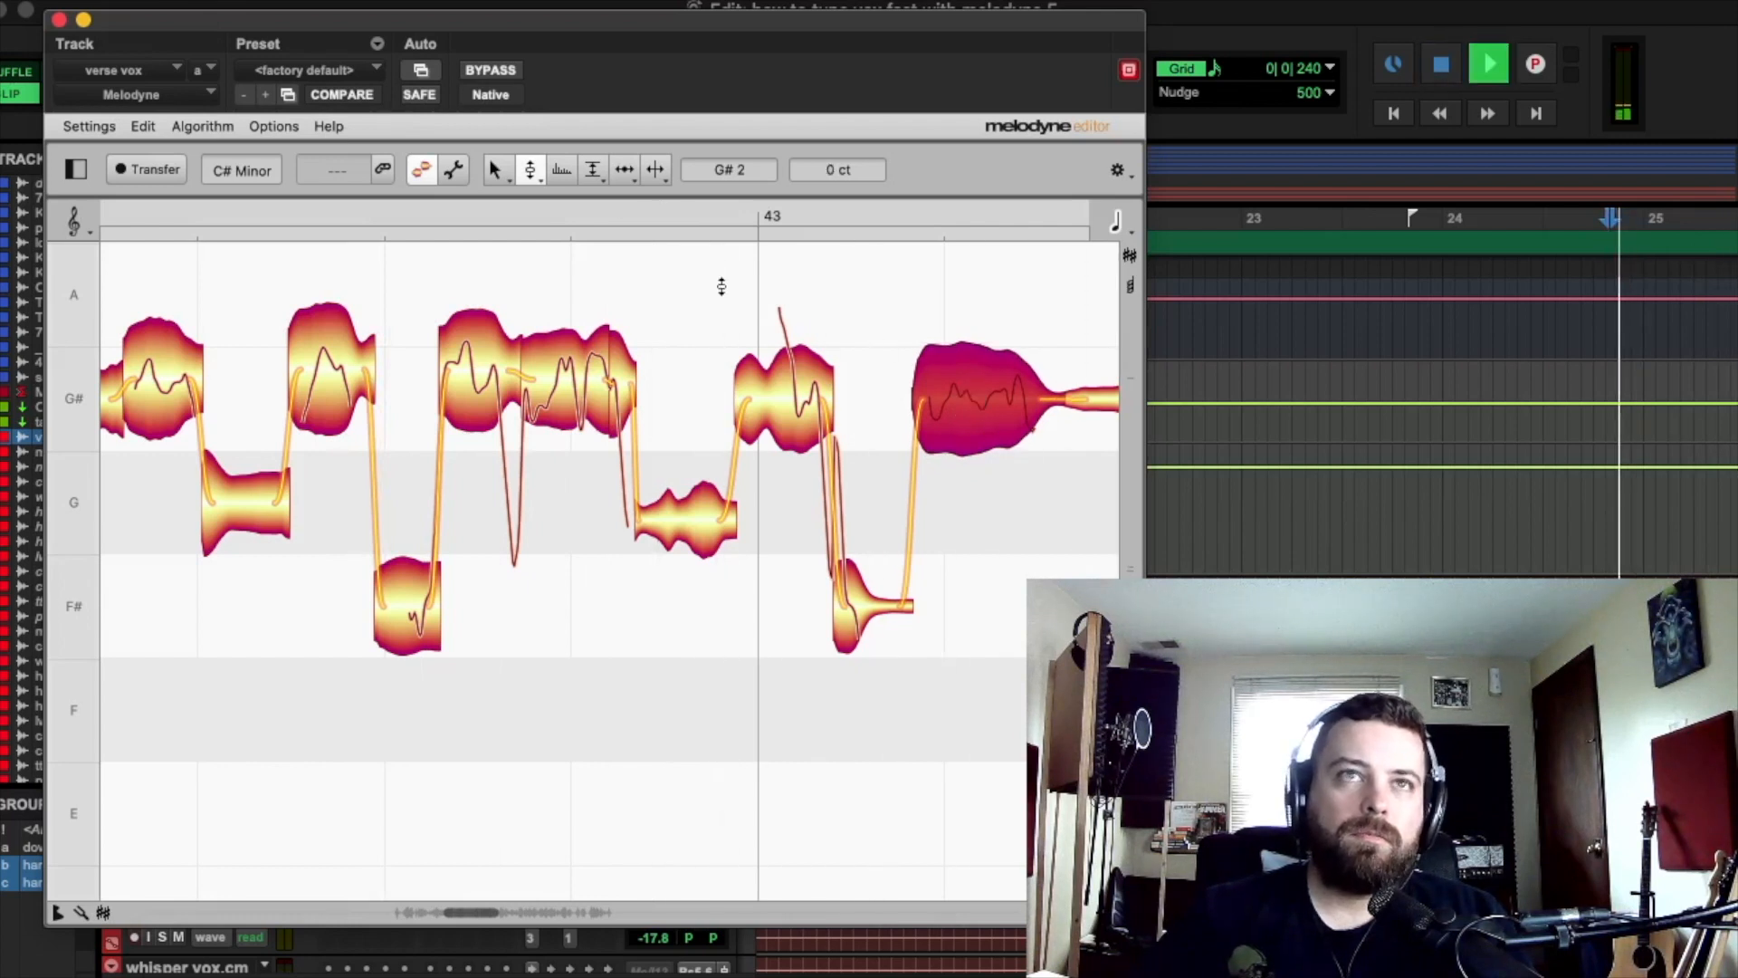
Step: Reduce the snapped bar 43 G# note's pitch modulation to 21% with the Pitch Modulation Tool
left_click(531, 169)
left_click(561, 228)
left_click_drag(959, 384, 962, 453)
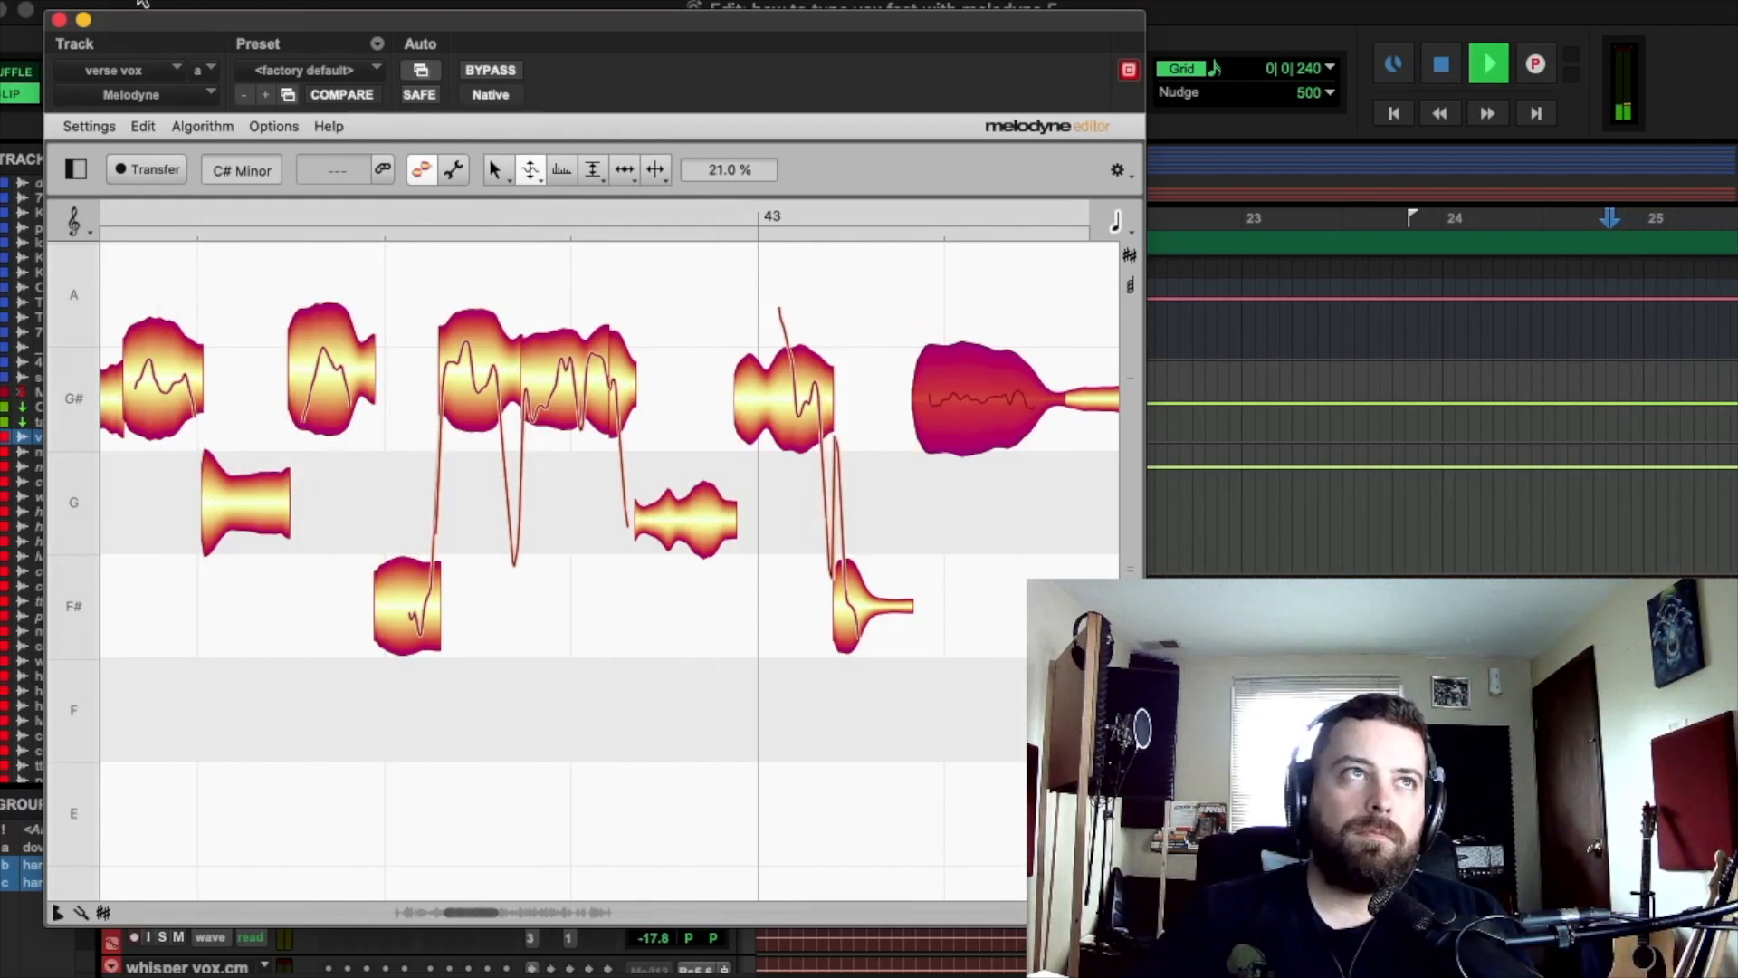
Step: Stop playback and select all the notes of the verse vocal in the note editor
key("space")
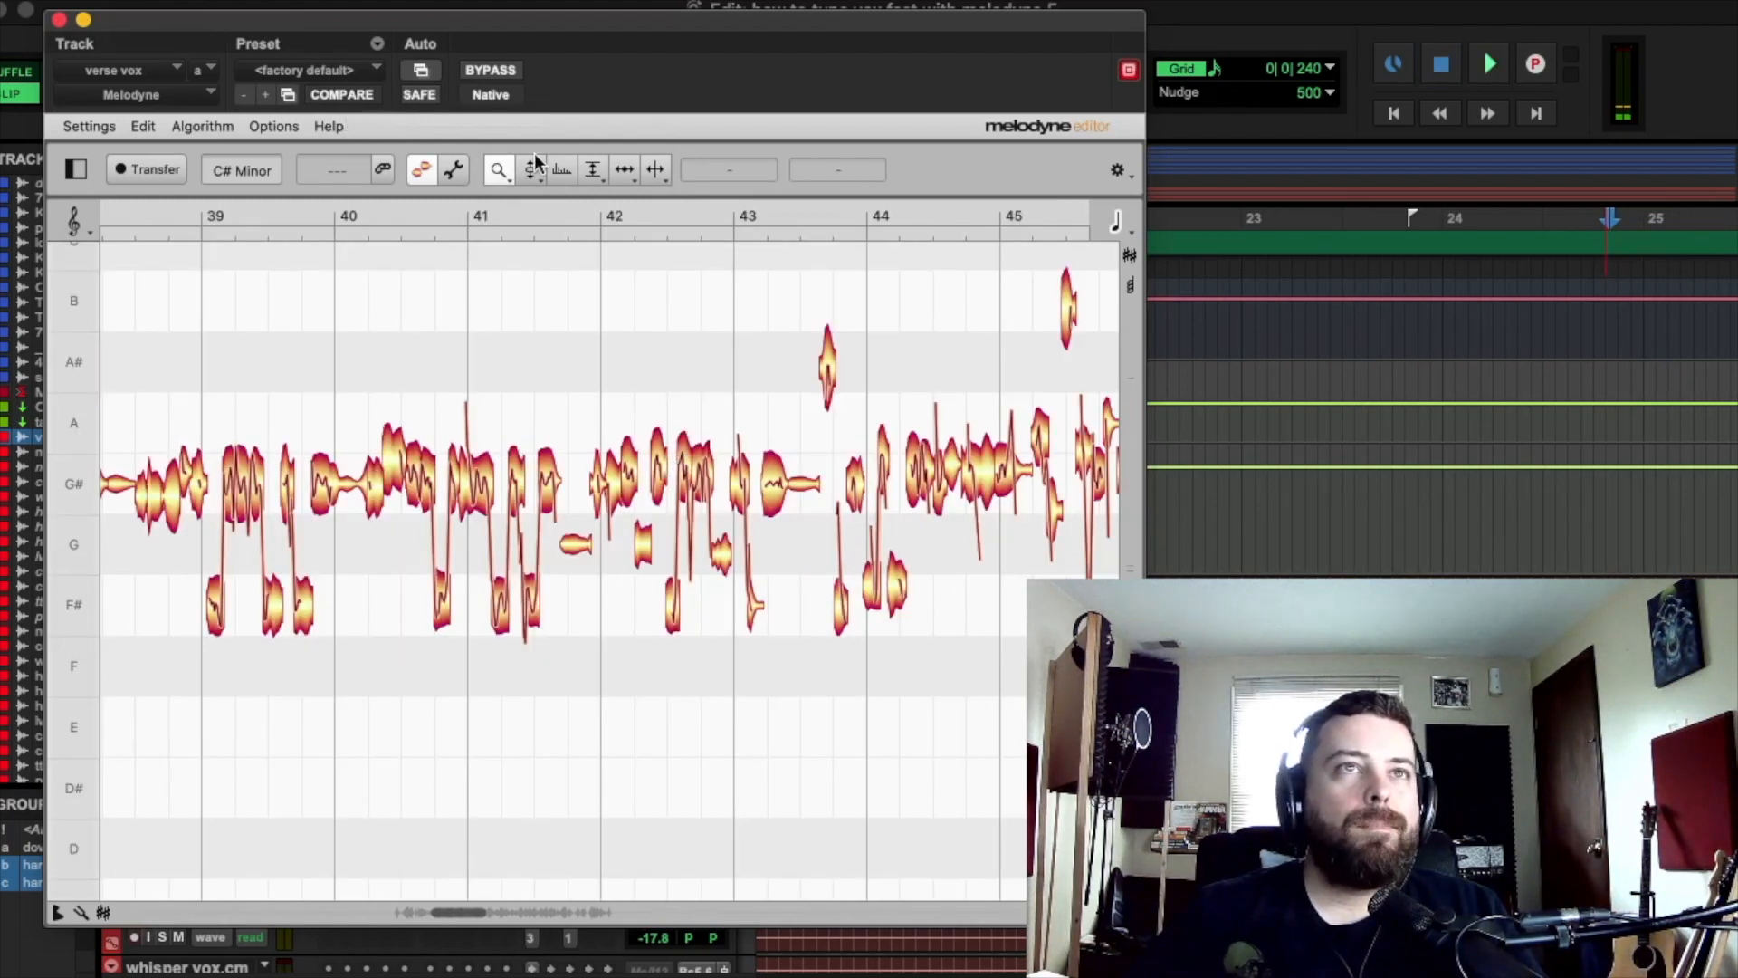
left_click(145, 130)
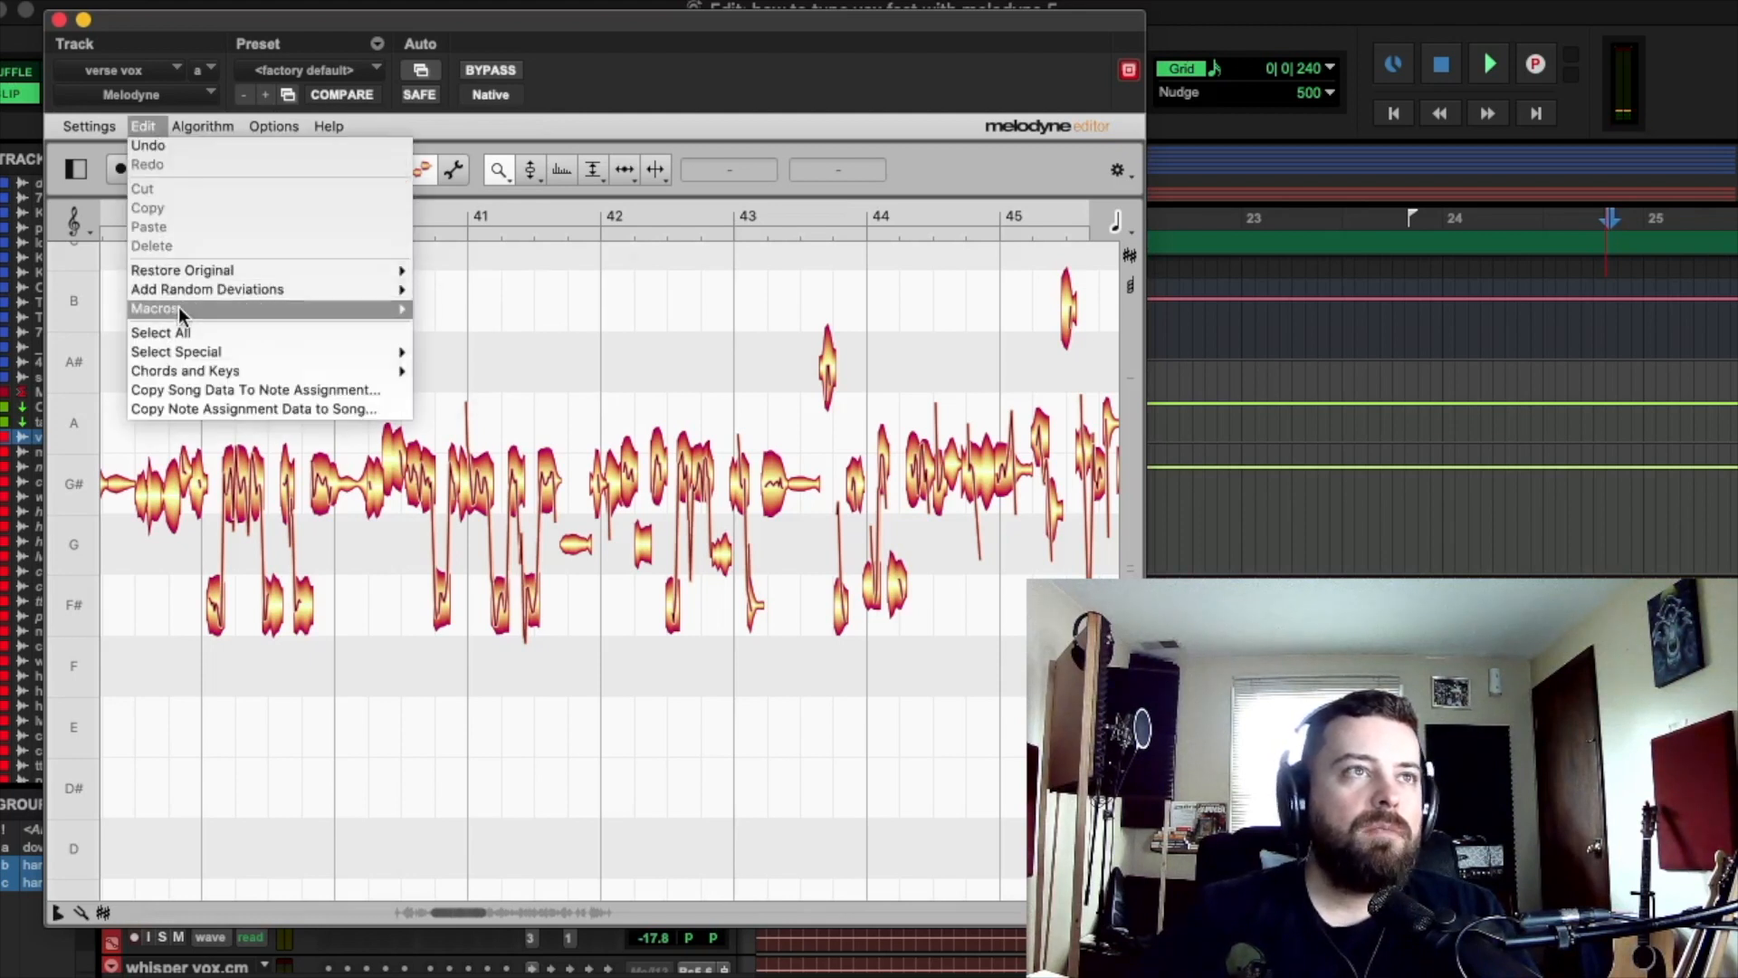
left_click(181, 332)
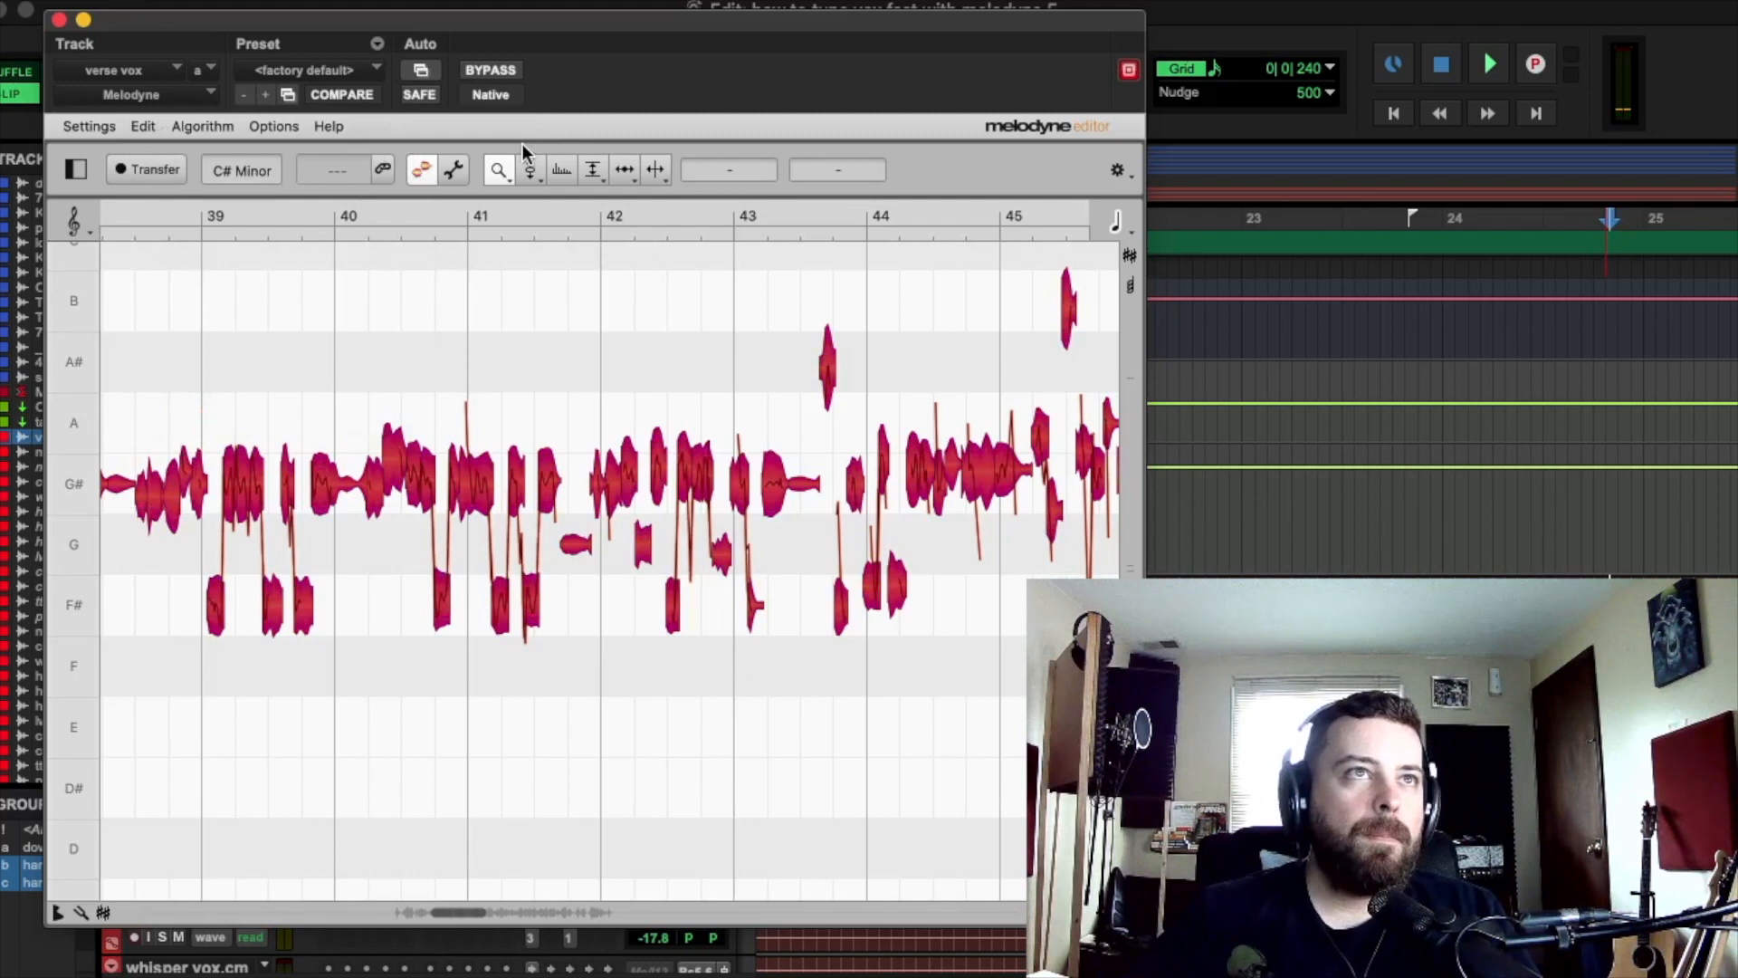
Step: Try the Correct Pitch macro on all selected notes with Pitch Center at 100%, audition the vocal and dismiss the macro
left_click(149, 127)
mouse_move(210, 308)
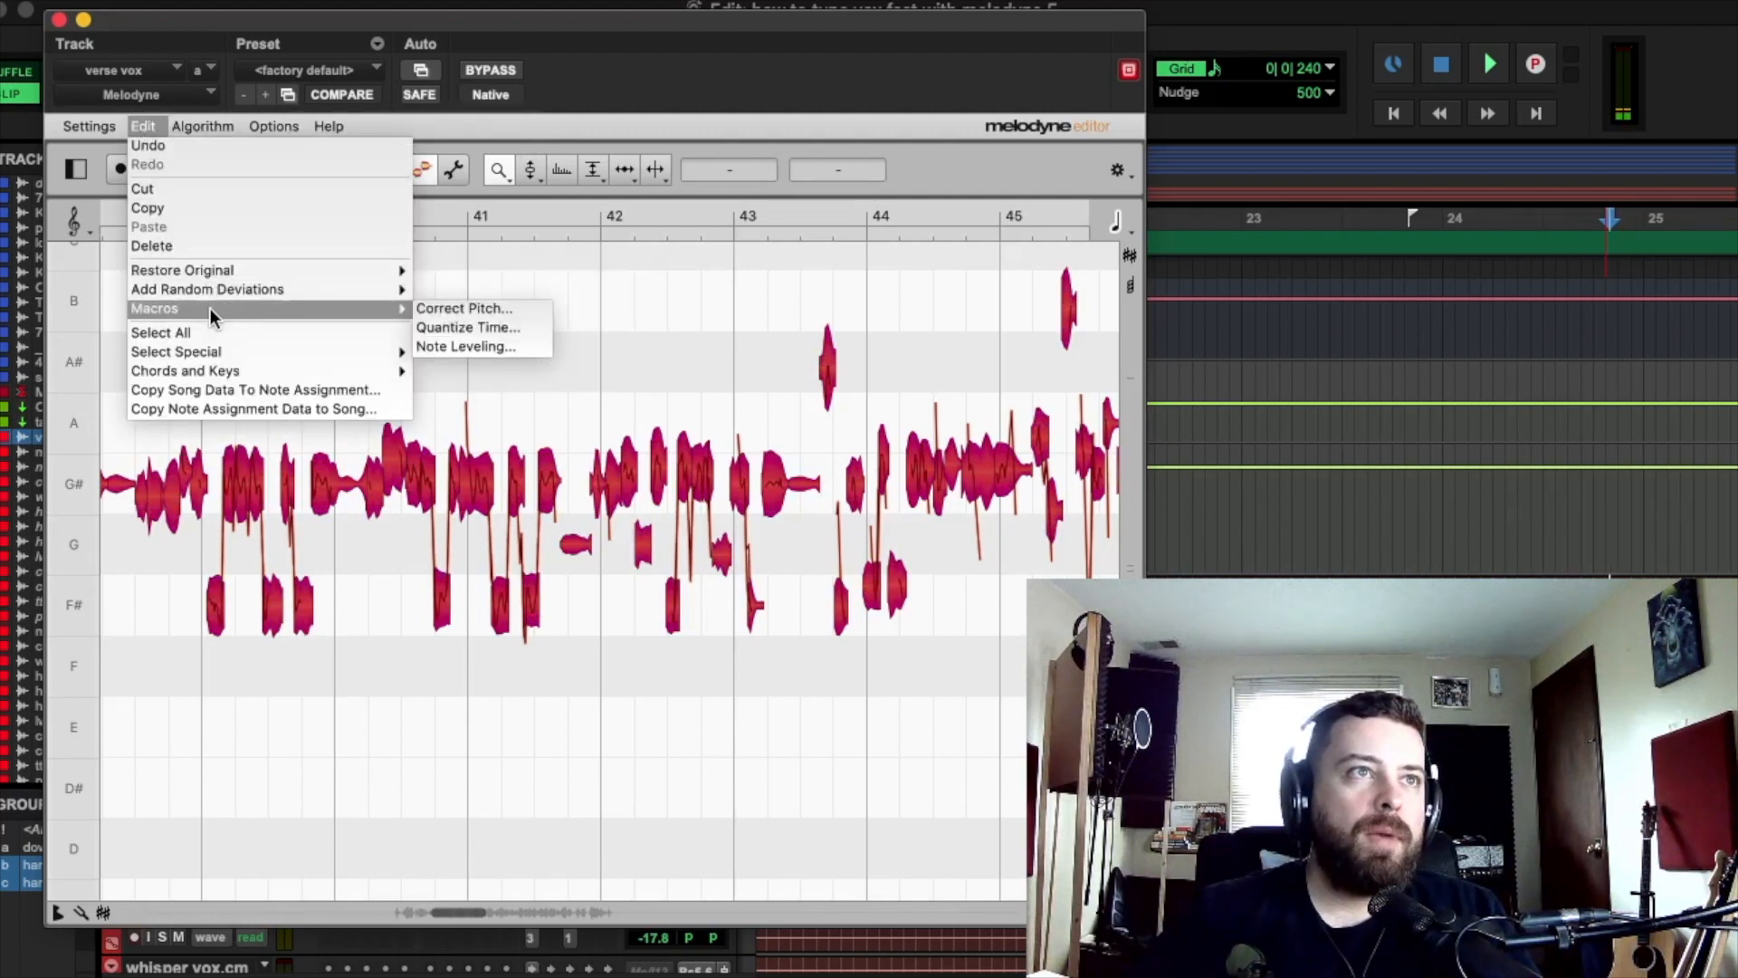
left_click(450, 313)
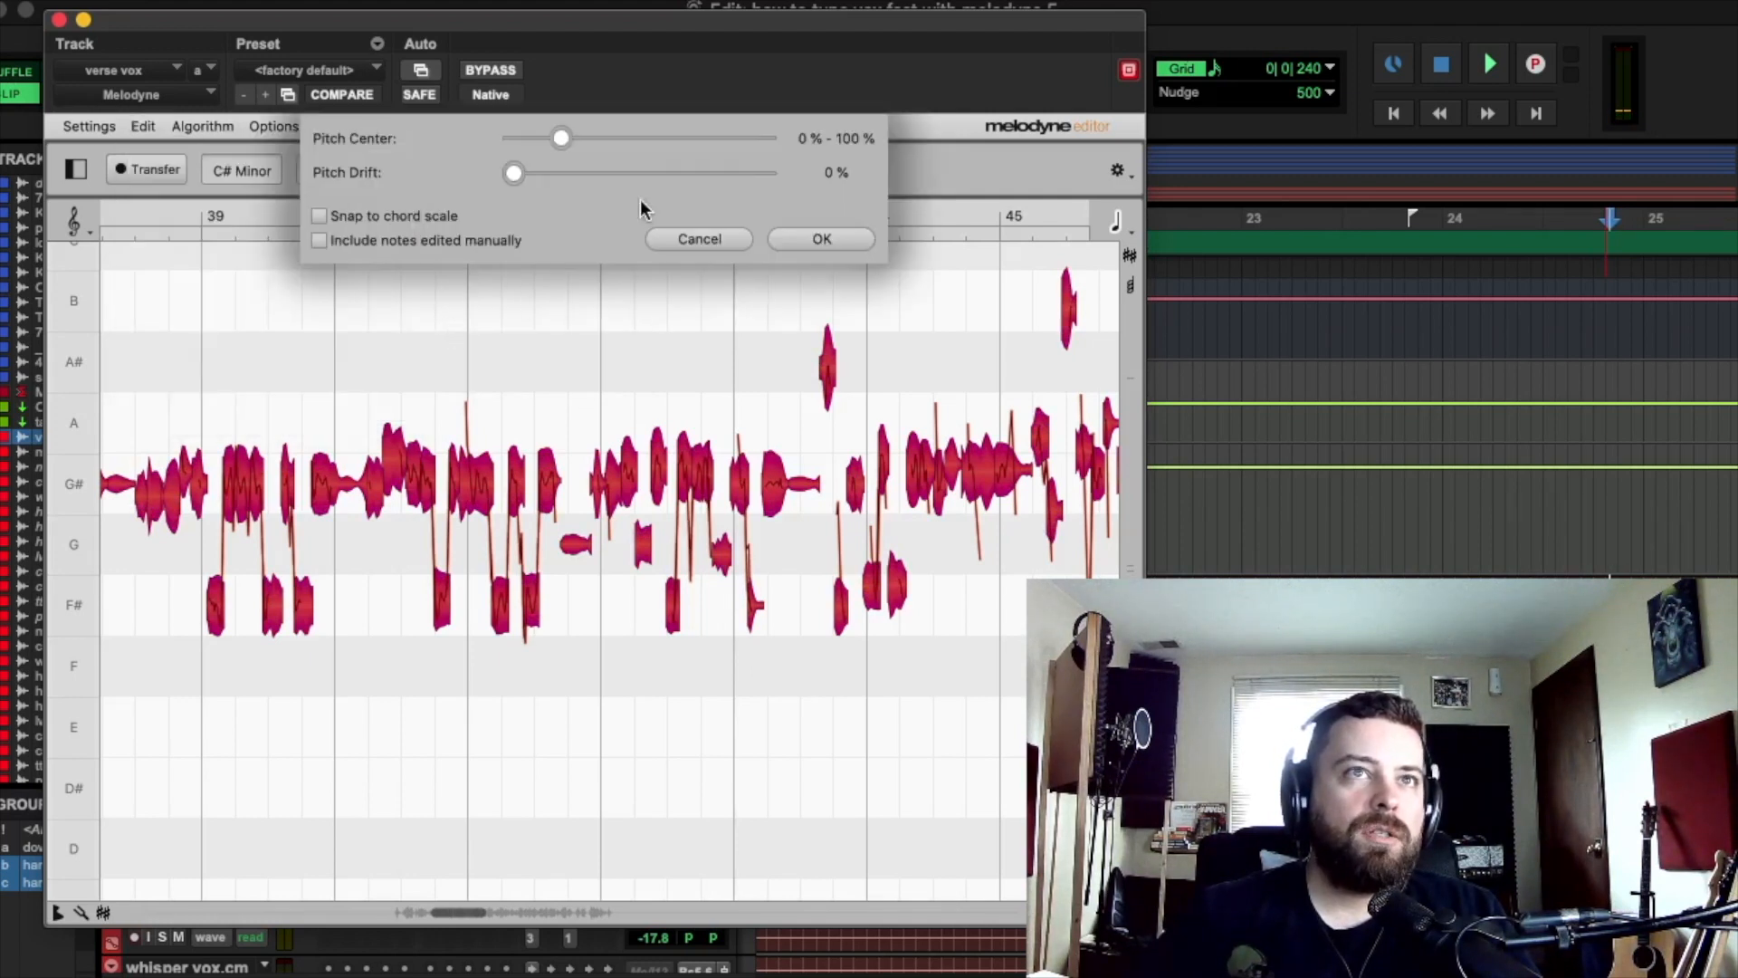
left_click_drag(563, 137, 800, 159)
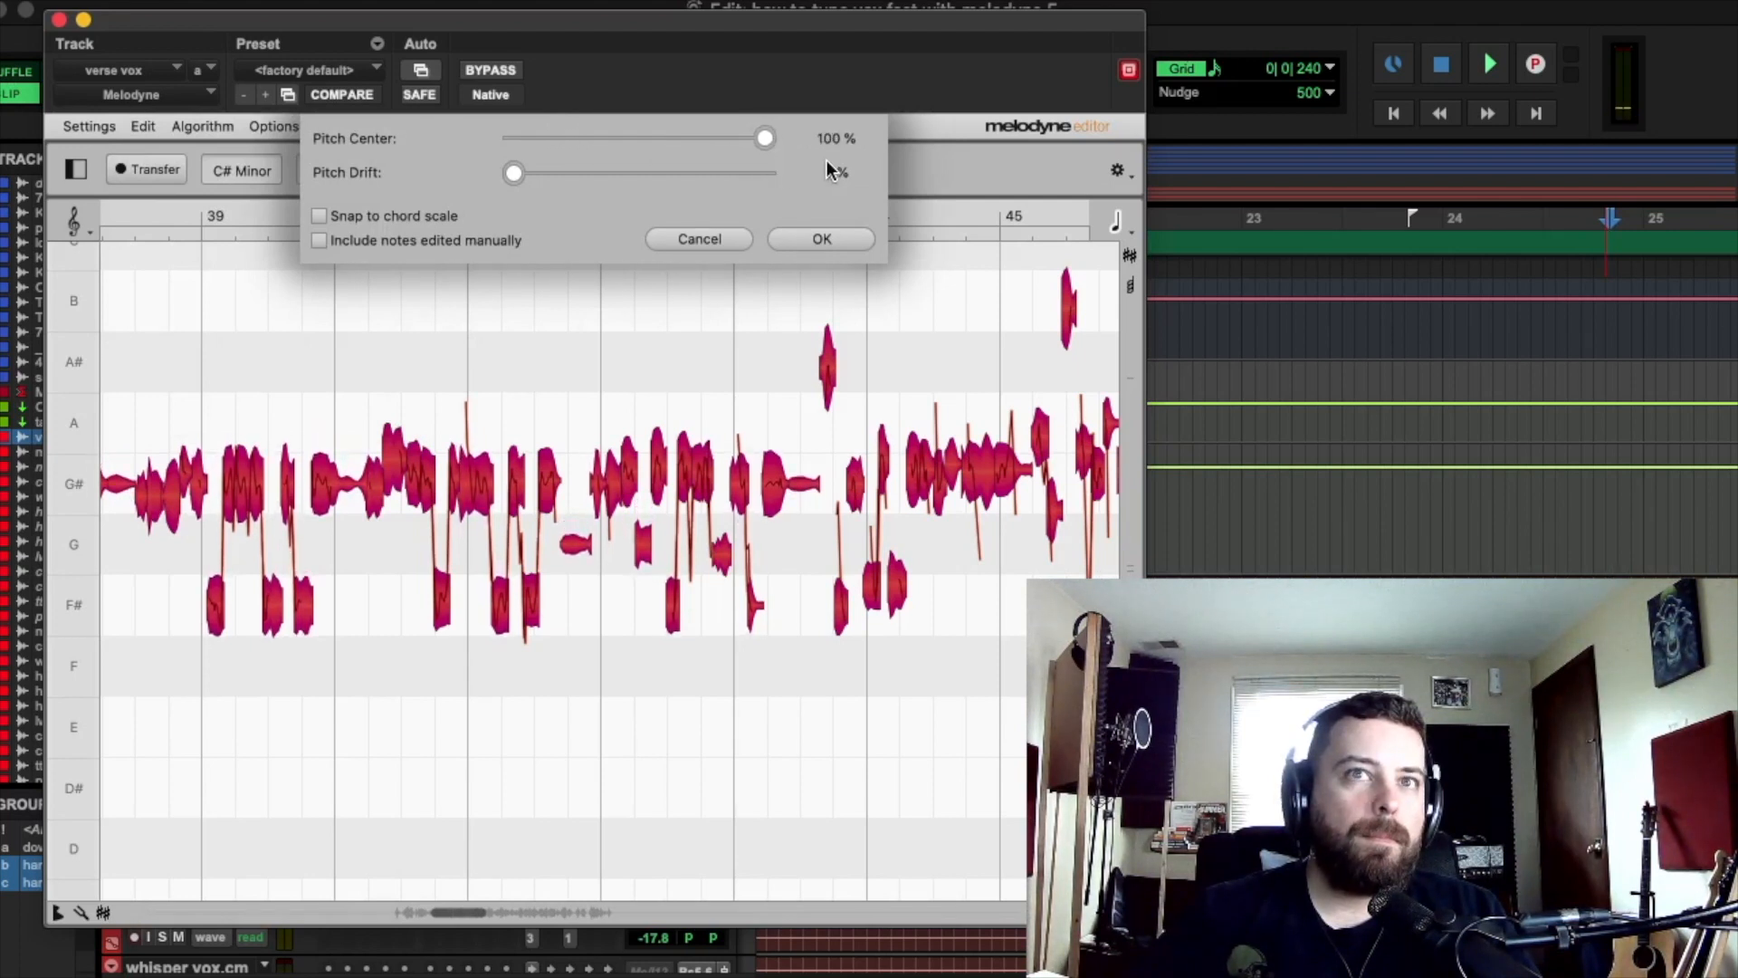
key("space")
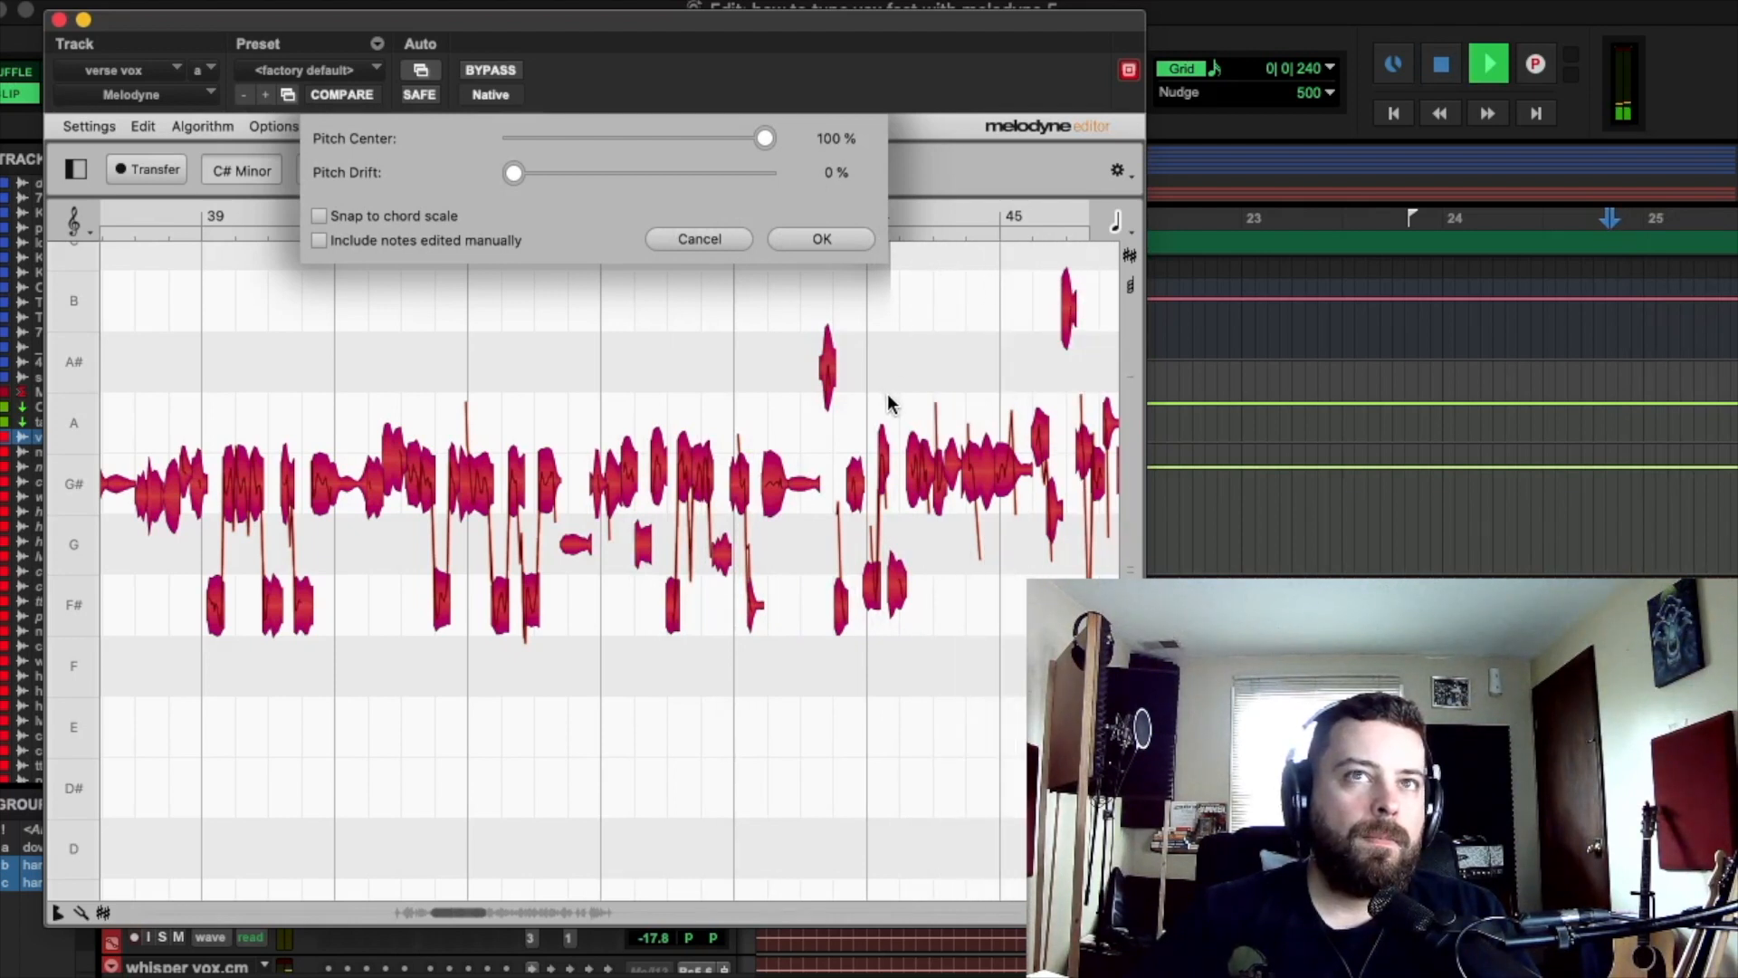
key("space")
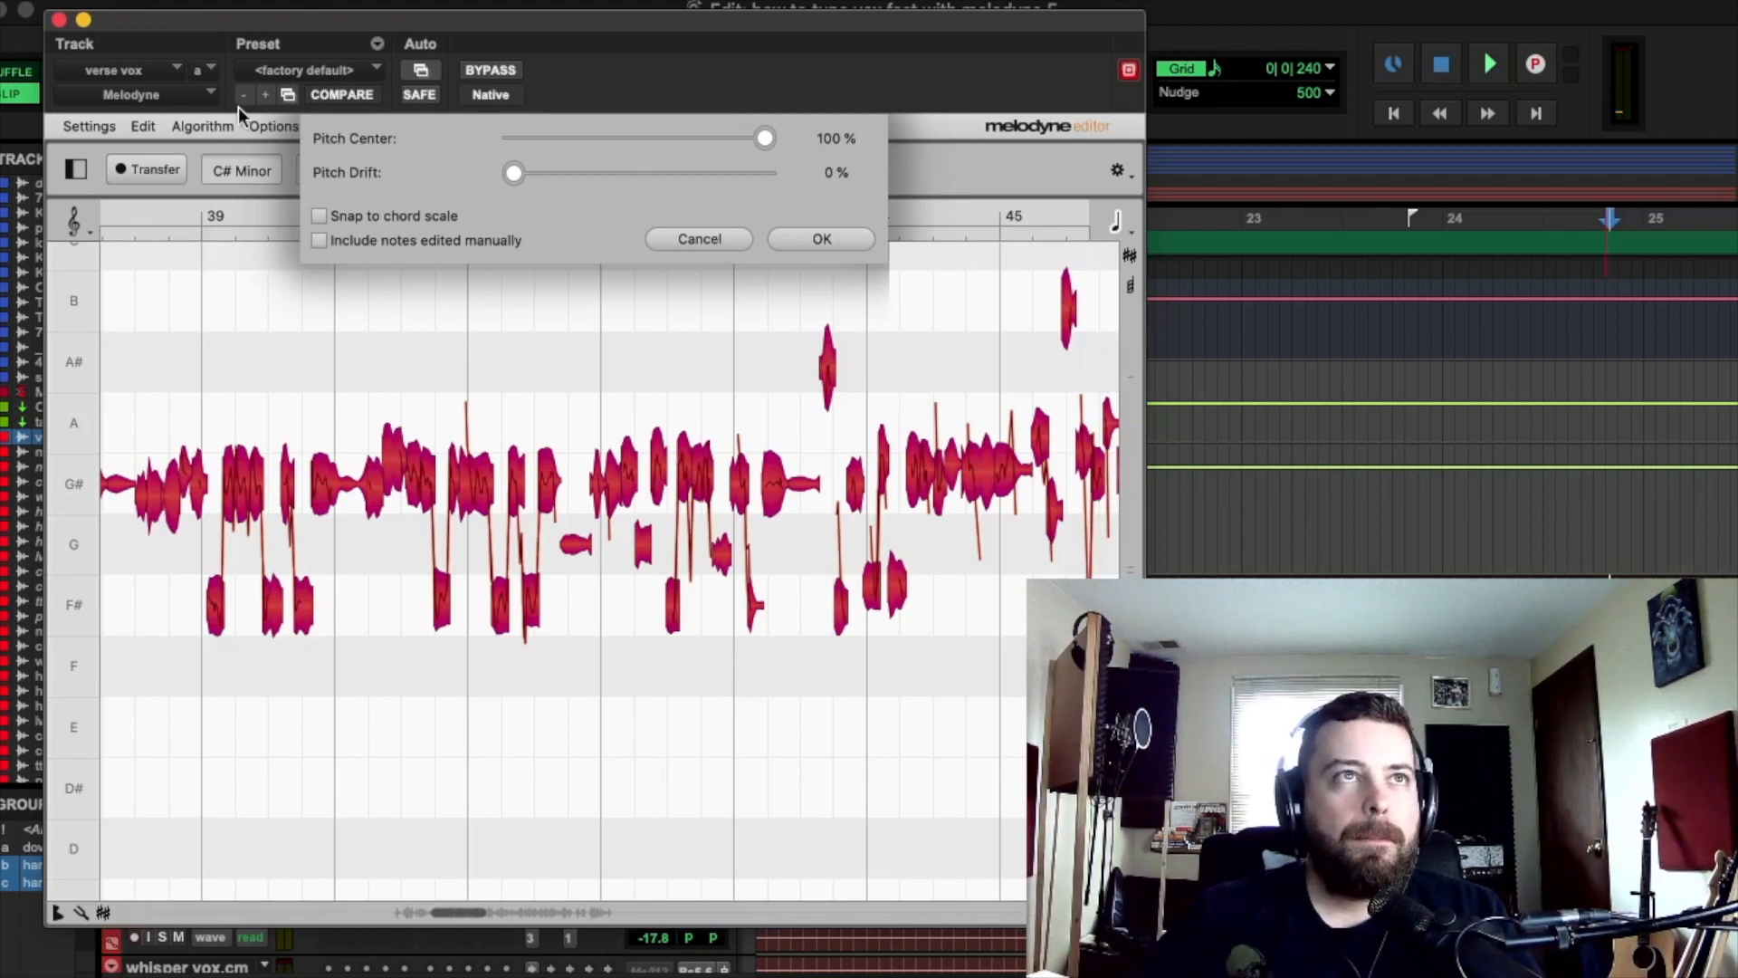
left_click(714, 242)
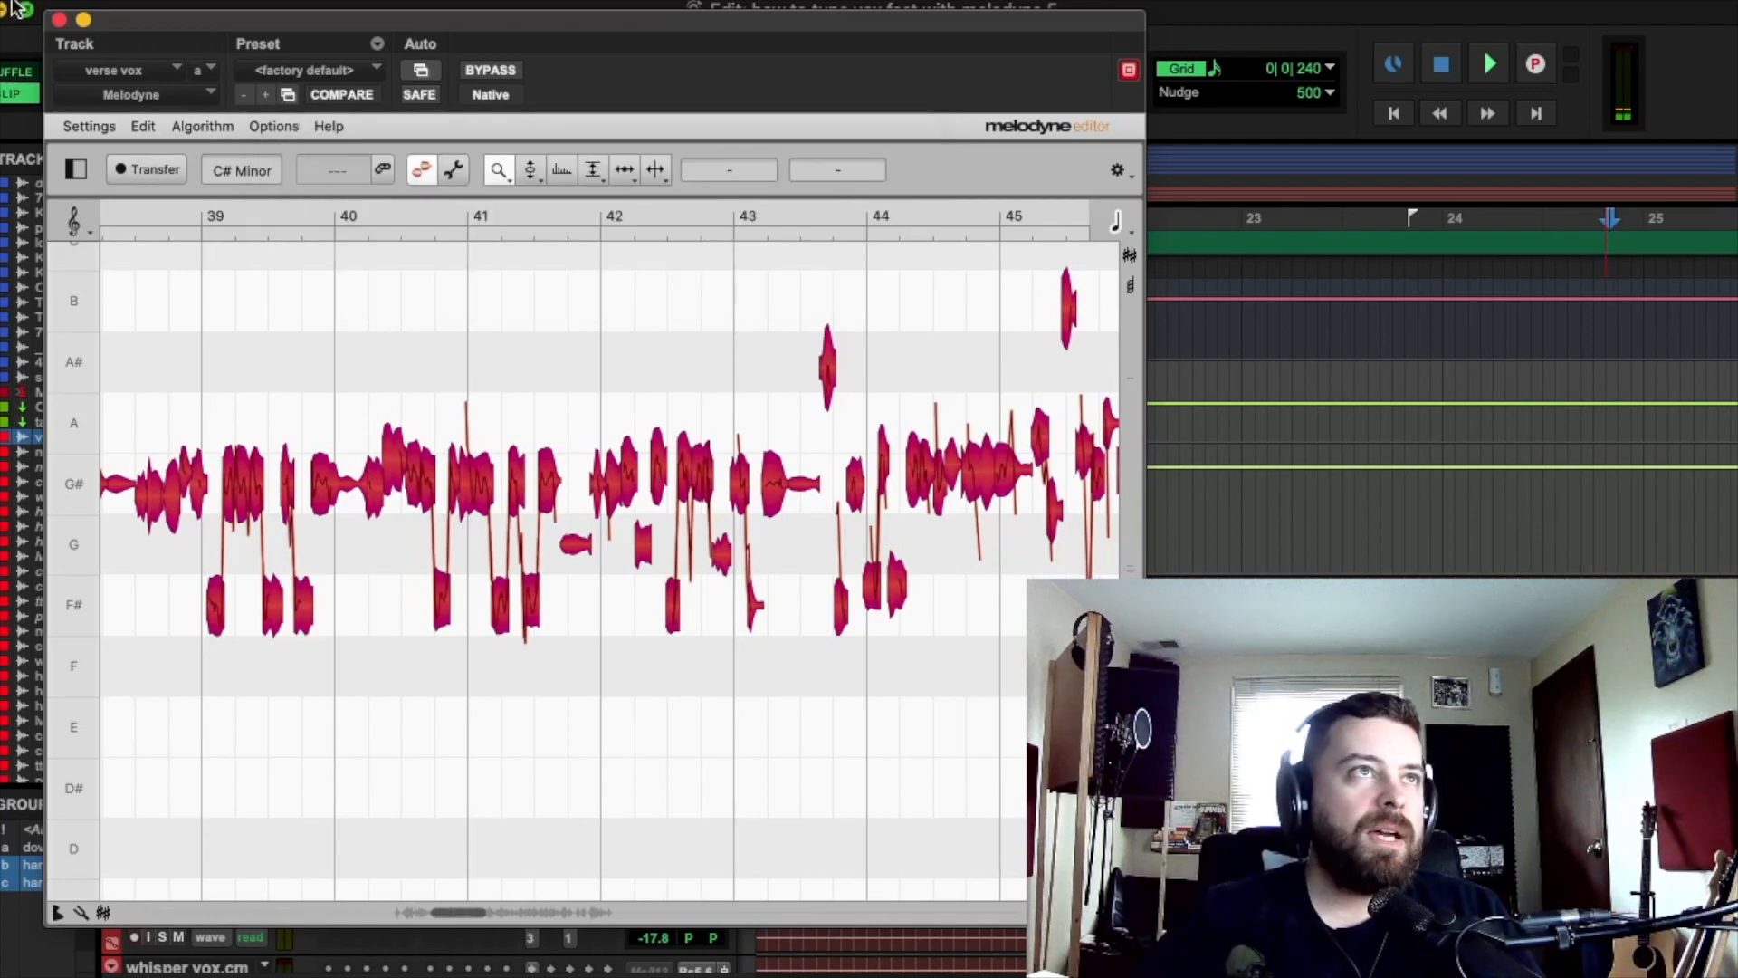
Step: Move the verse vocal's Melodyne plug-in window aside and close it to return to the session's edit view
left_click_drag(139, 25, 242, 22)
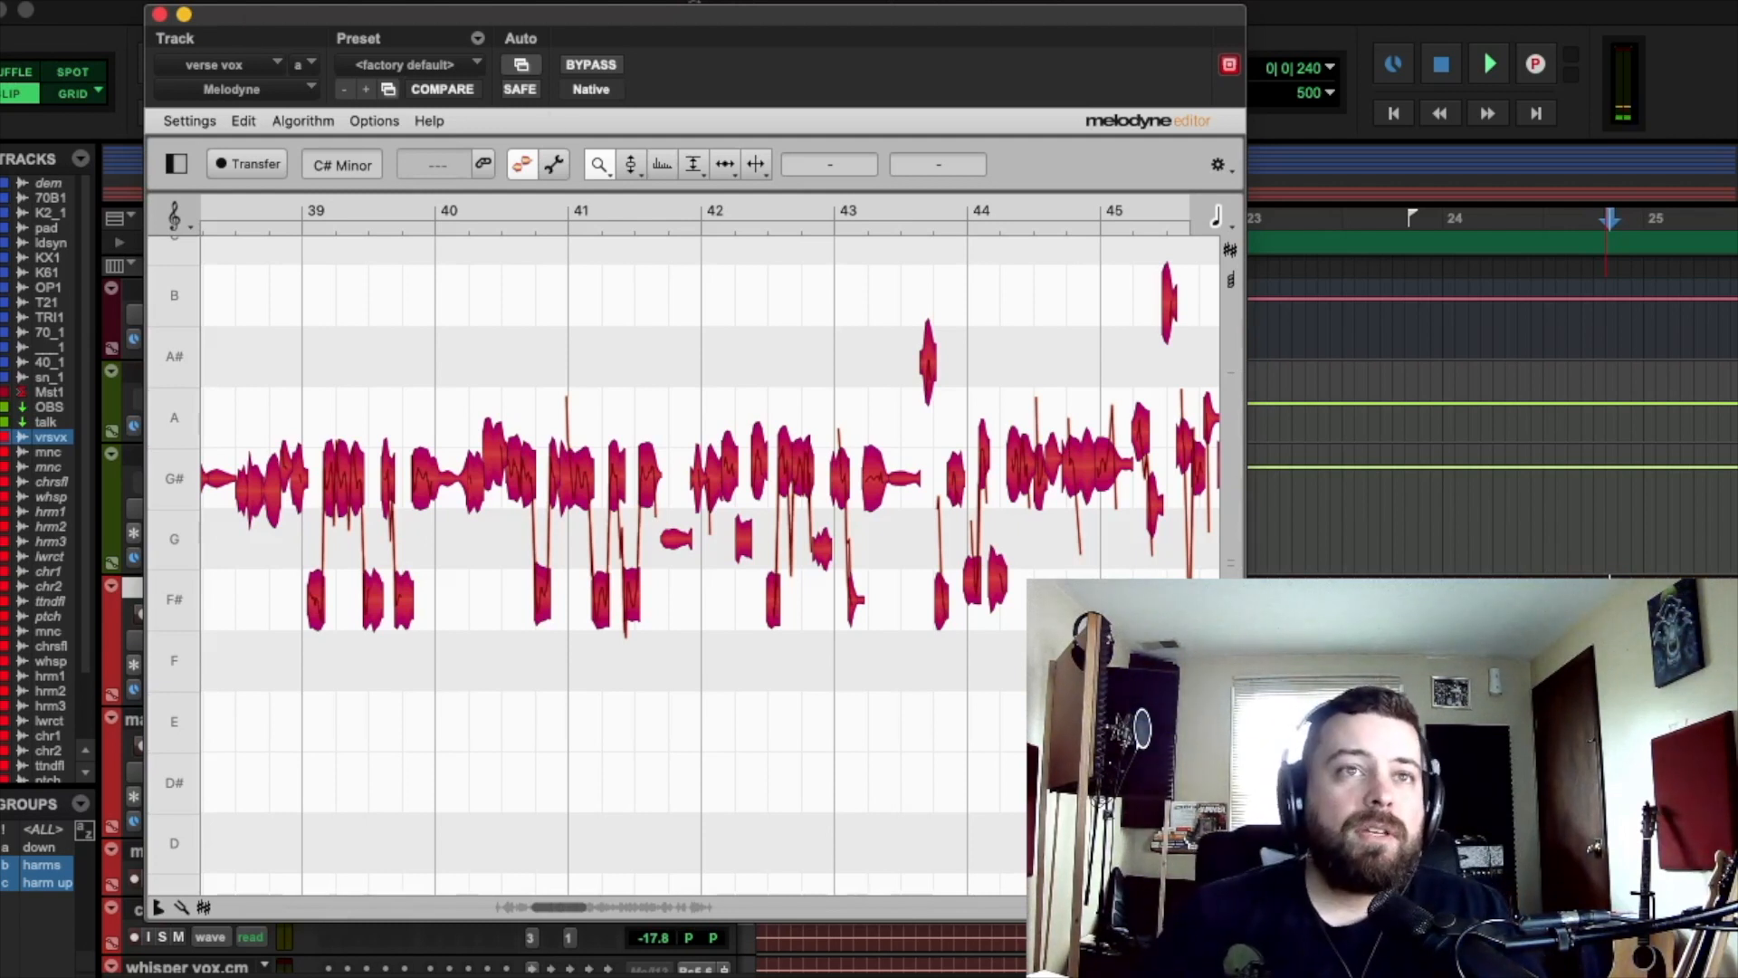
left_click(159, 14)
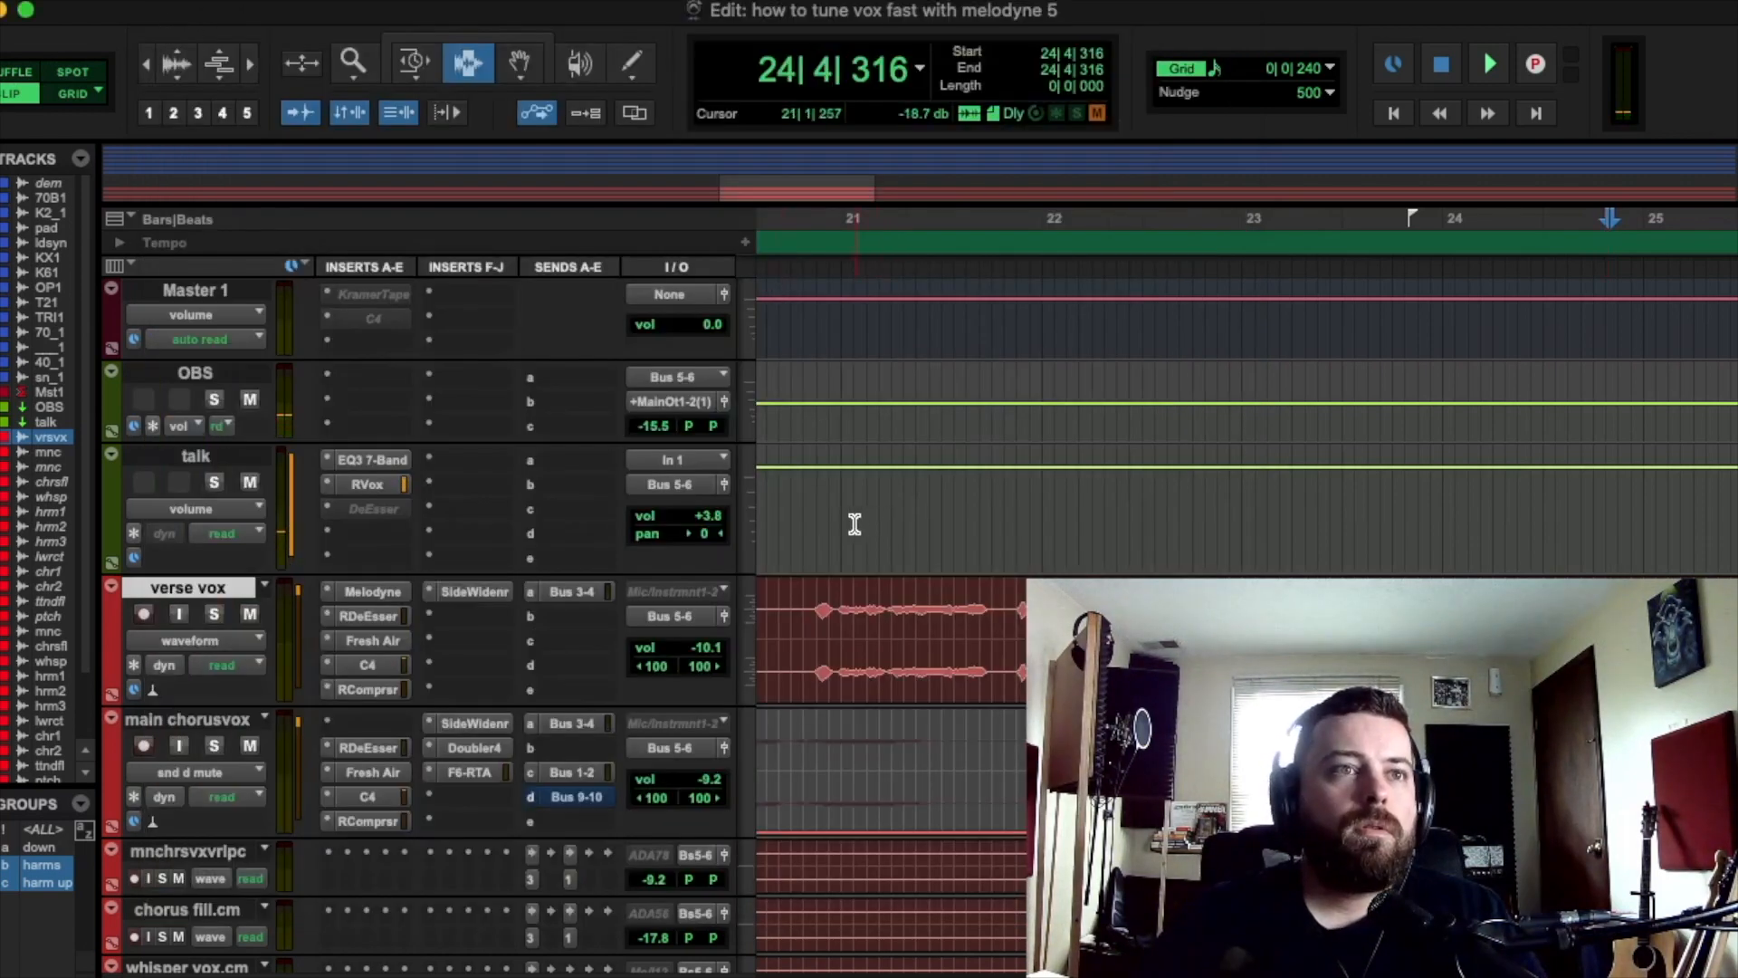